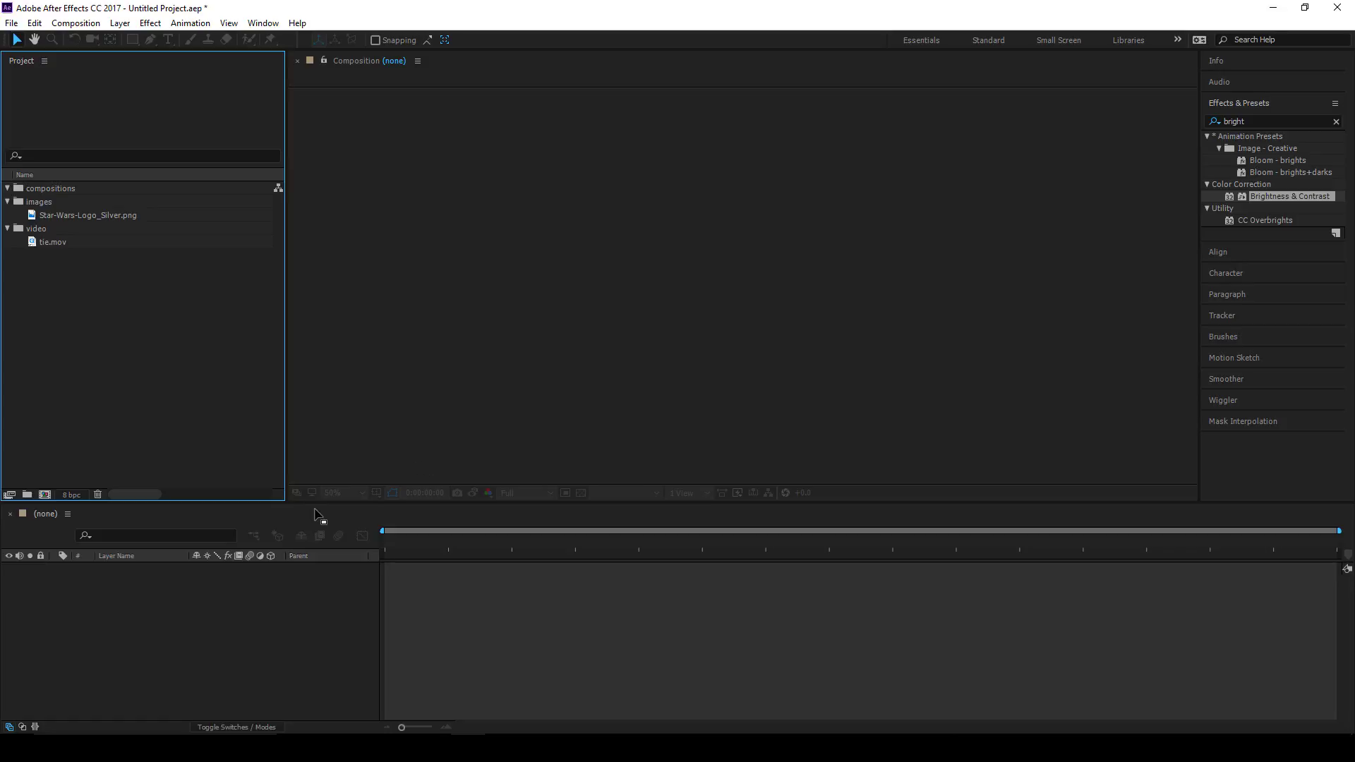
Step: Create a new composition from the tie.mov footage in the project's video folder
drag(286, 501, 289, 503)
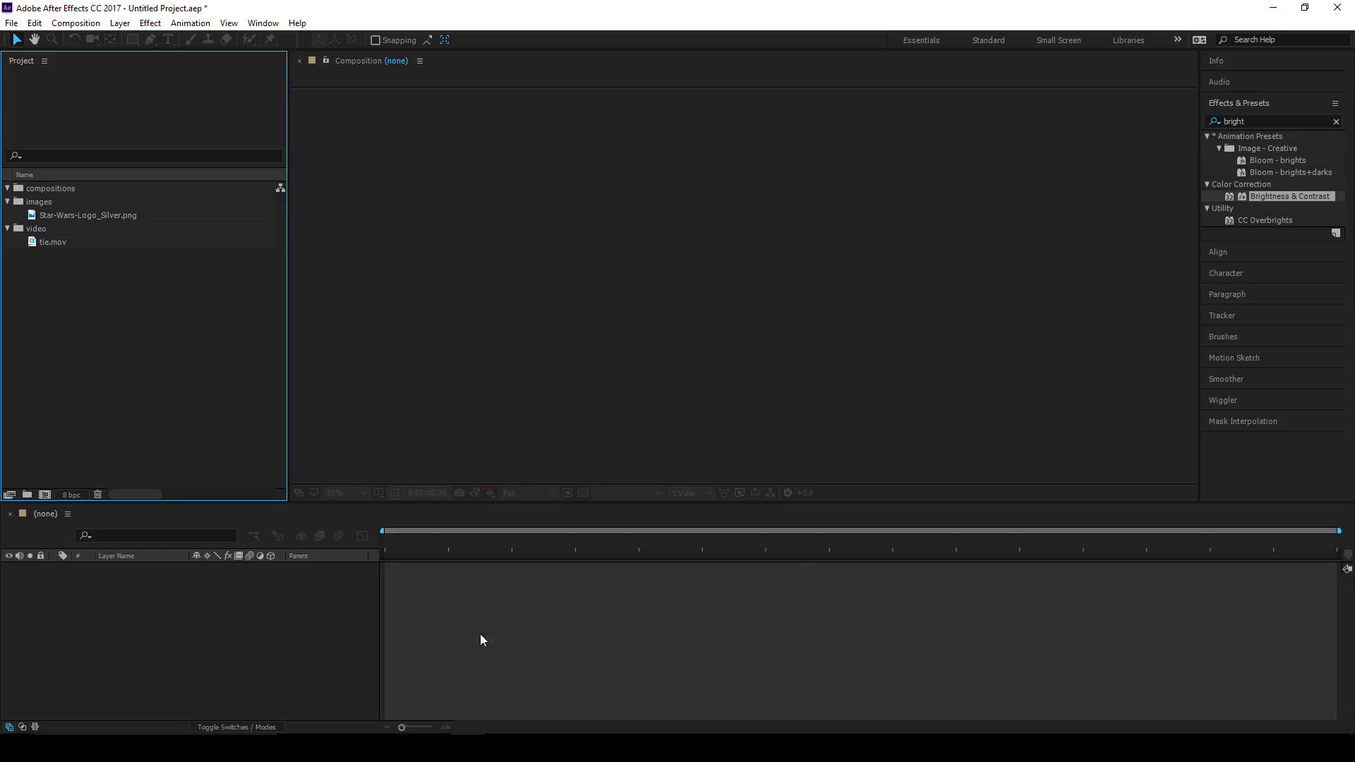
click(224, 621)
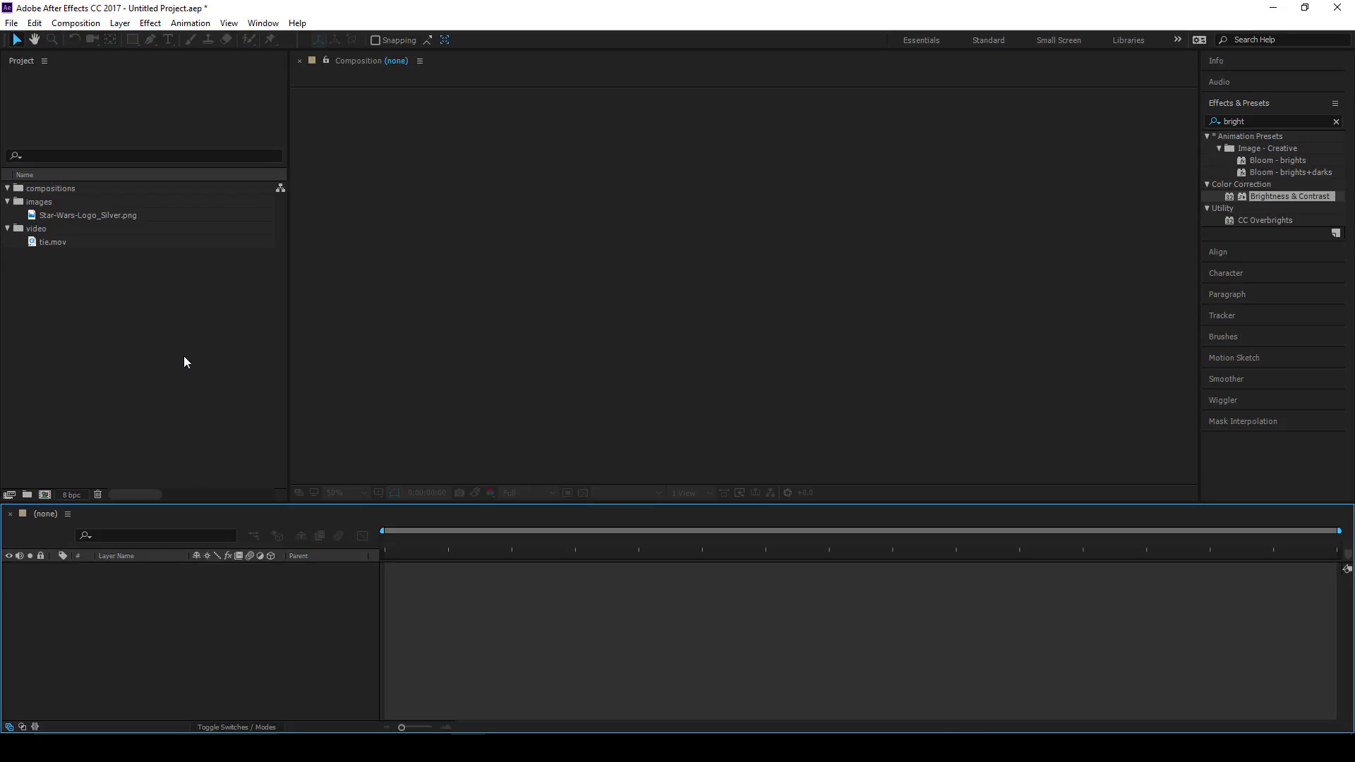
click(10, 204)
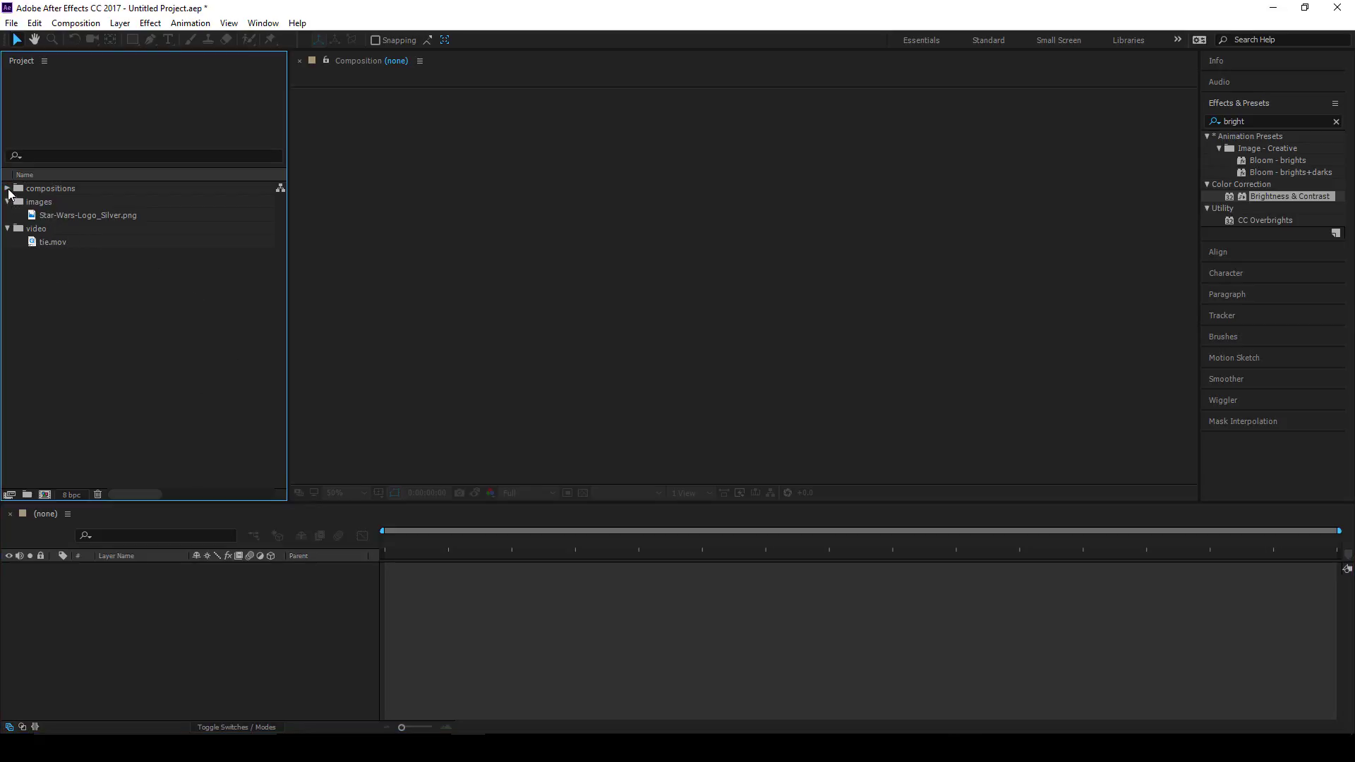
click(56, 242)
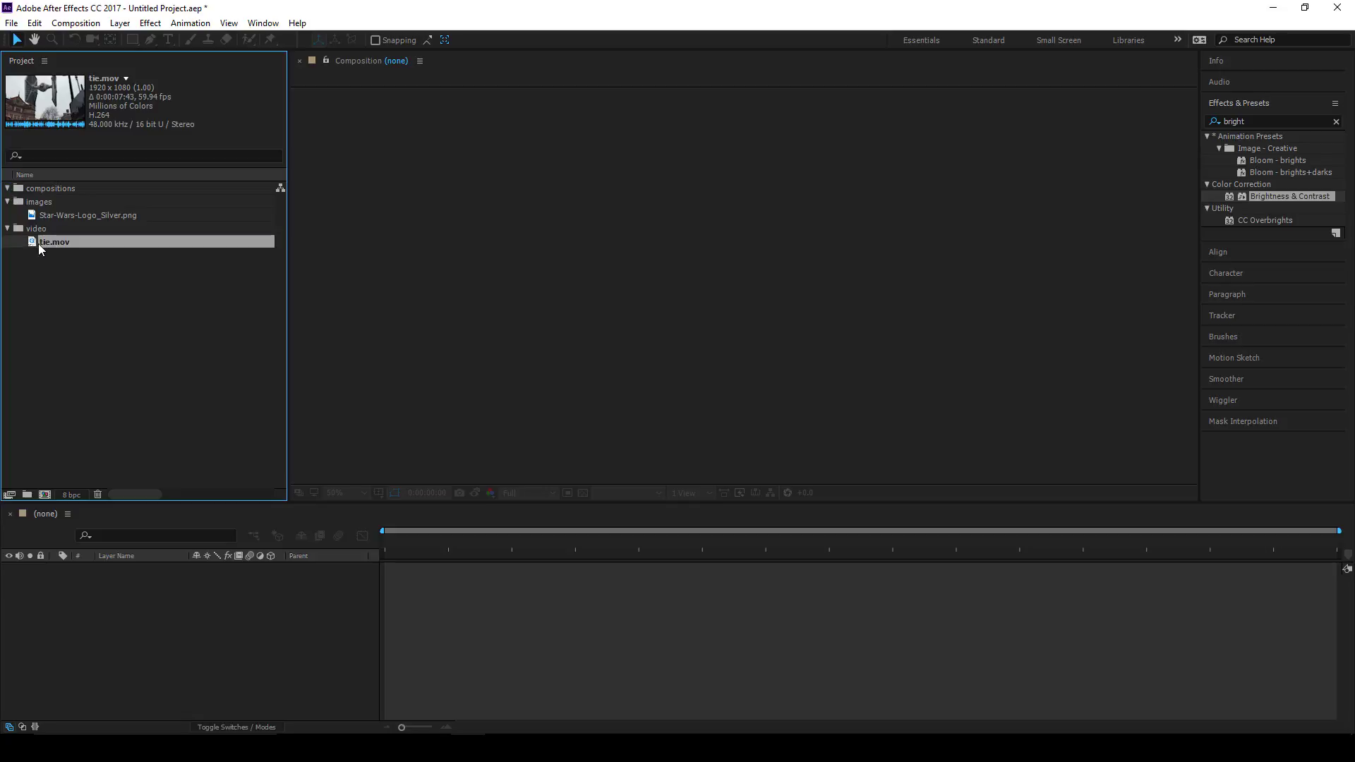
drag(32, 243, 44, 494)
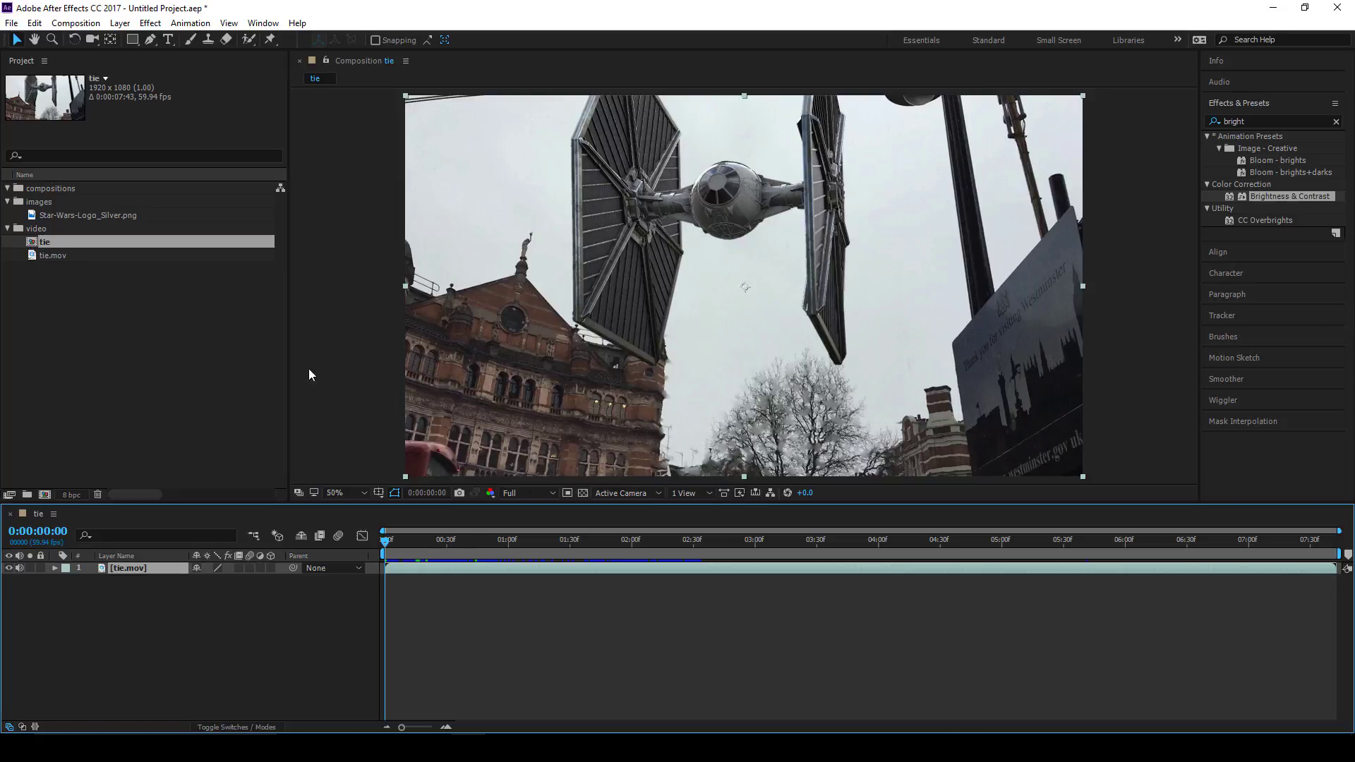
Step: Review the frame size, frame rate and duration in the tie composition's settings, keeping them unchanged
click(76, 22)
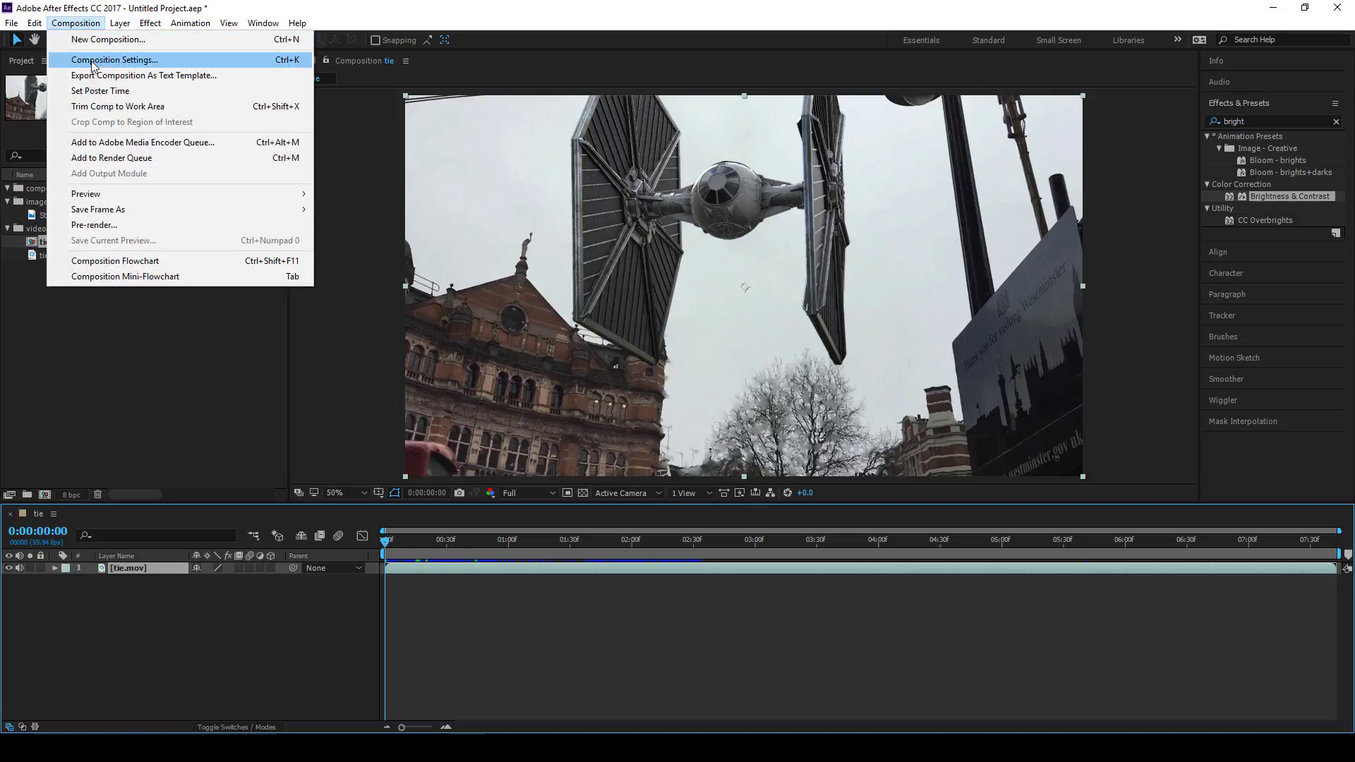
click(84, 60)
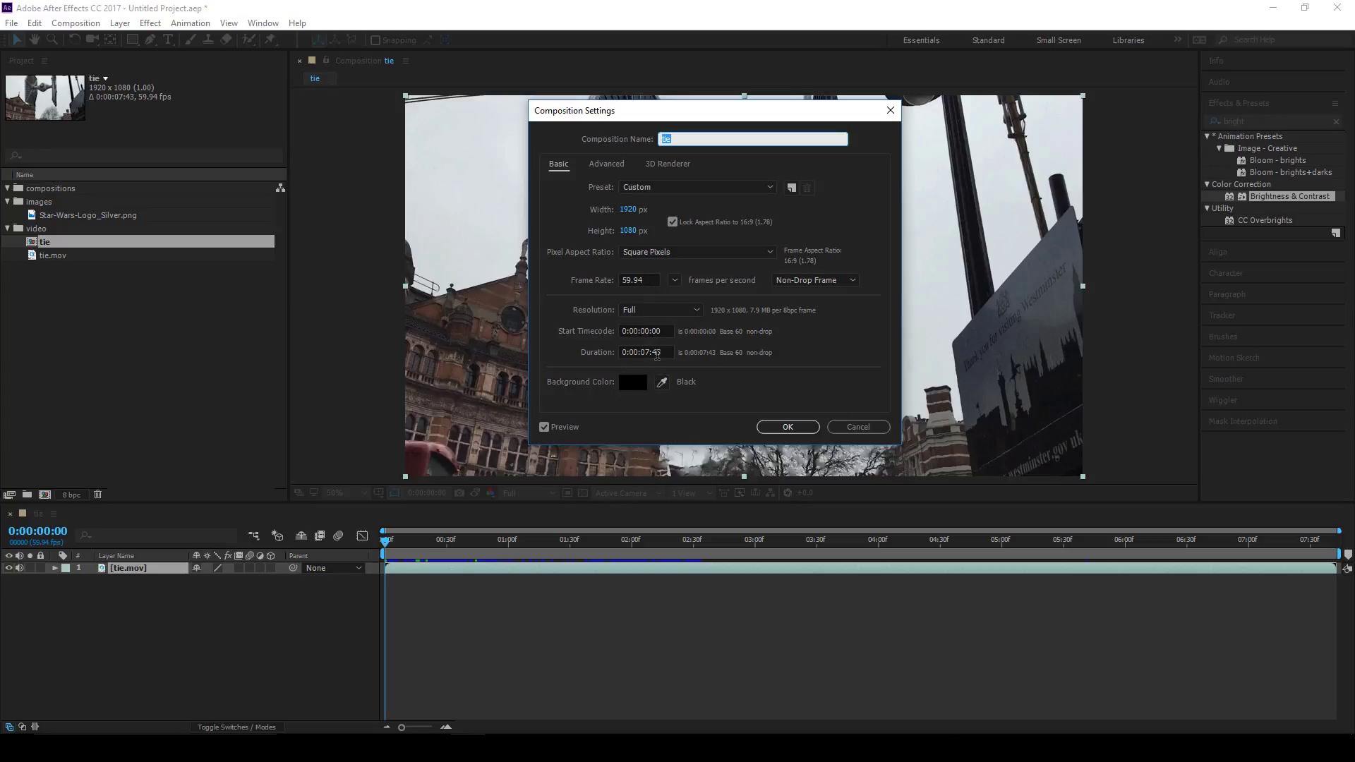
click(788, 427)
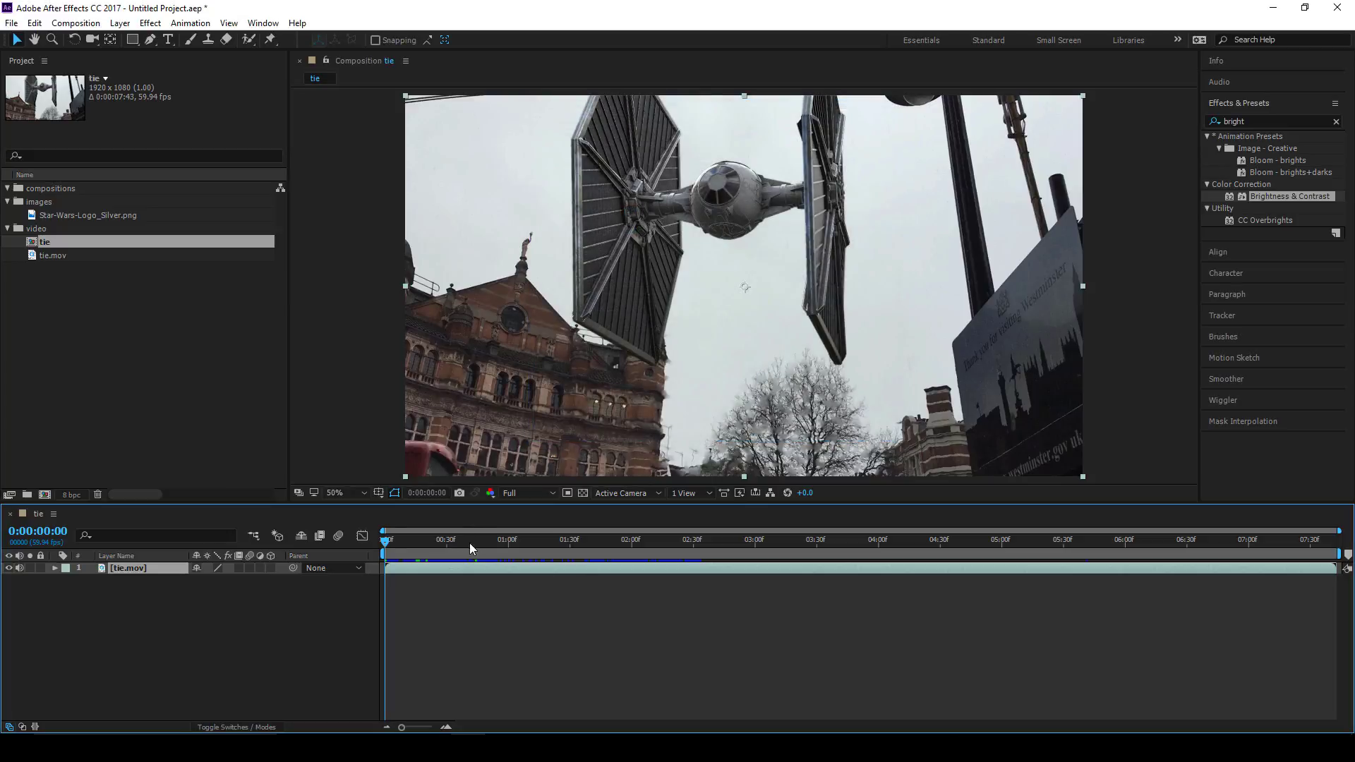
Step: Scrub and preview the tie composition from the first frame to examine the footage
drag(468, 544, 384, 541)
drag(404, 544, 375, 608)
click(572, 611)
key(space)
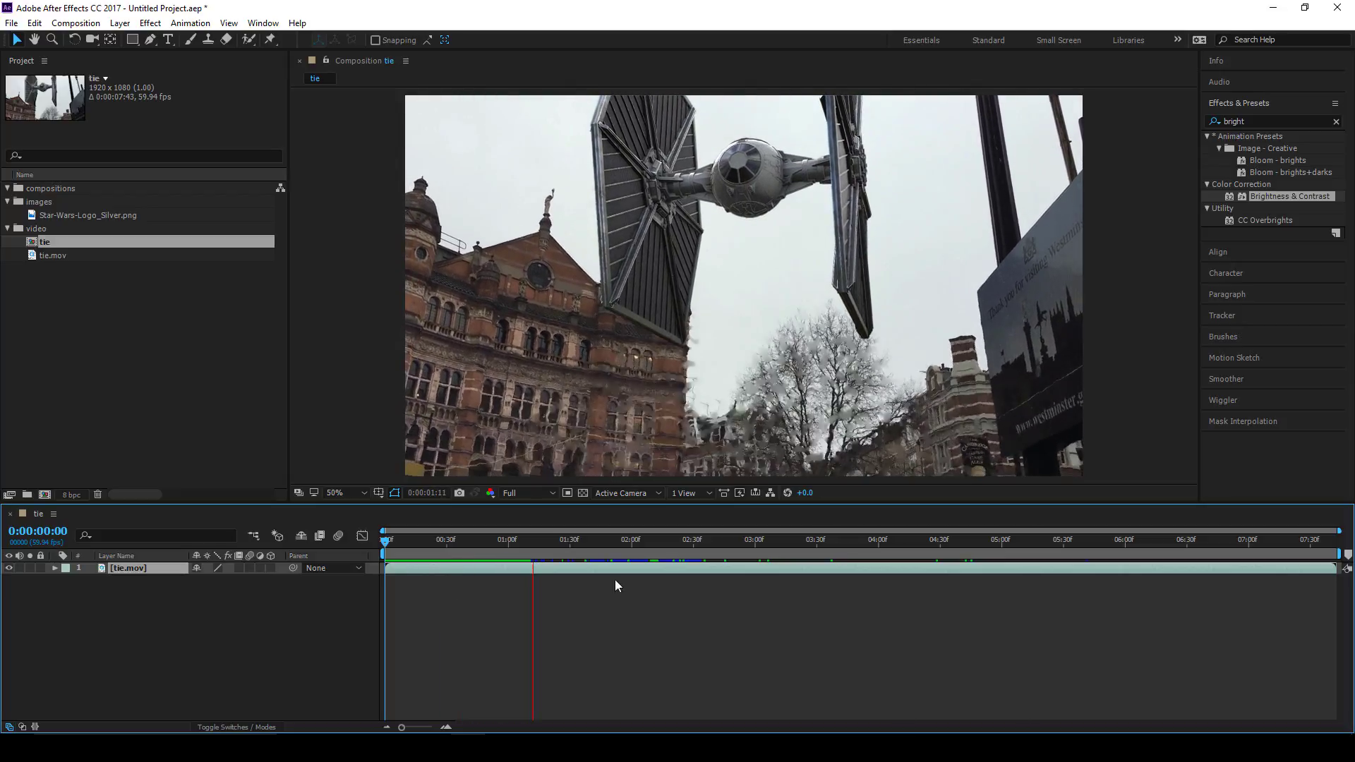
drag(506, 542, 385, 545)
key(space)
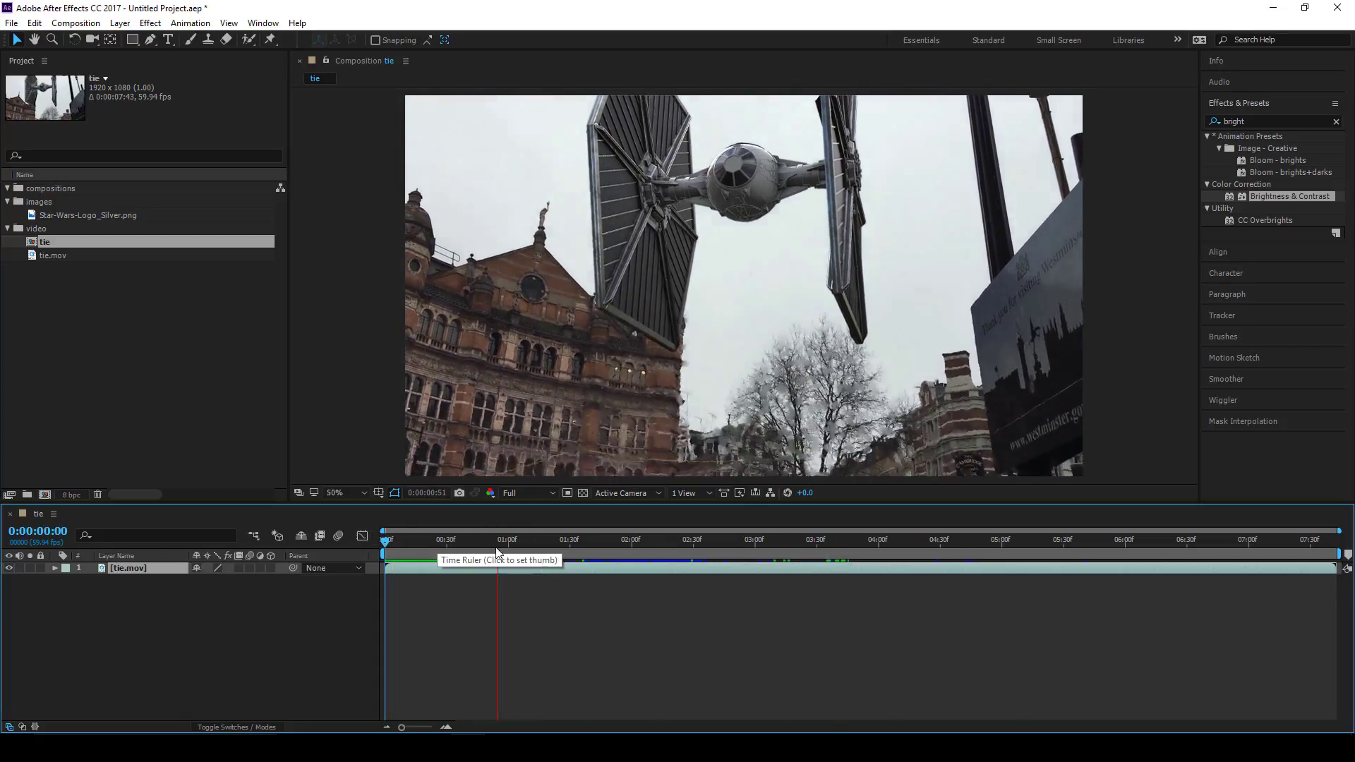
drag(569, 543, 381, 546)
key(space)
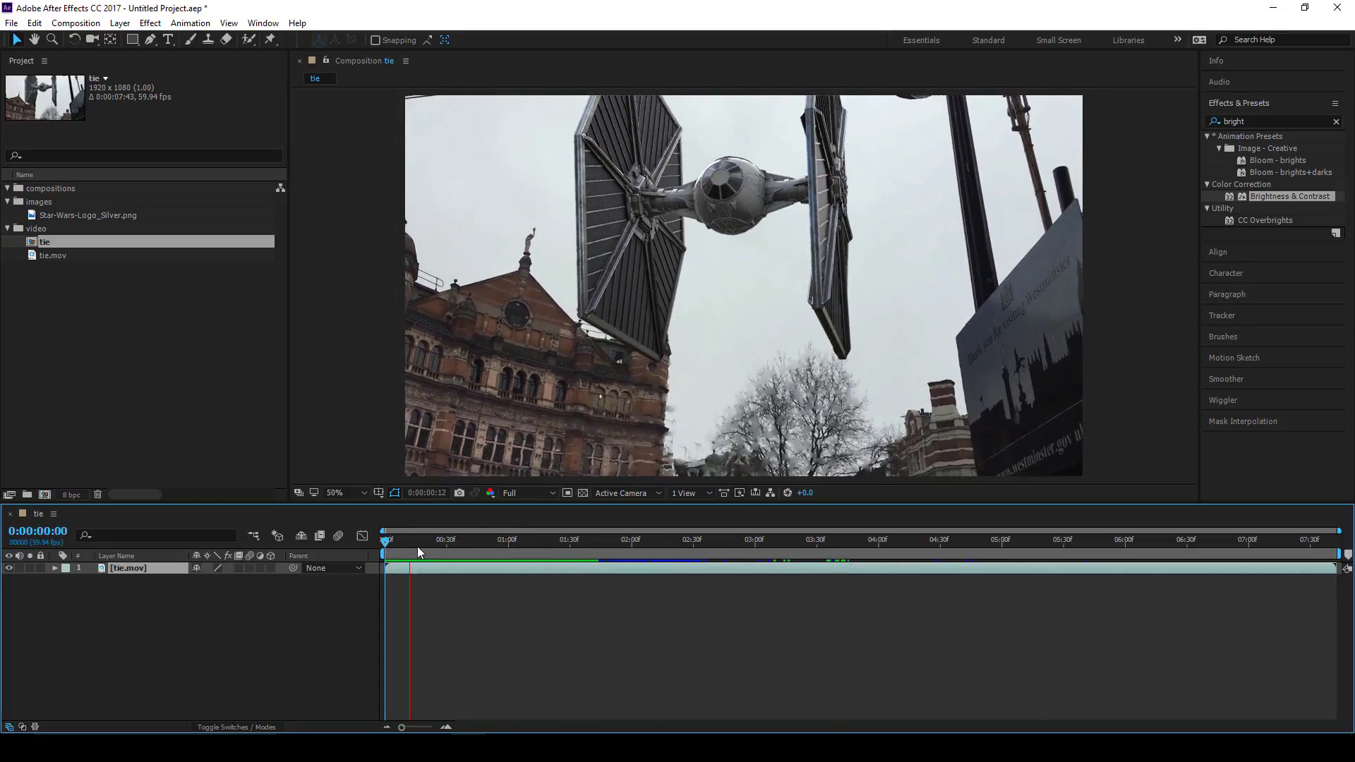
key(space)
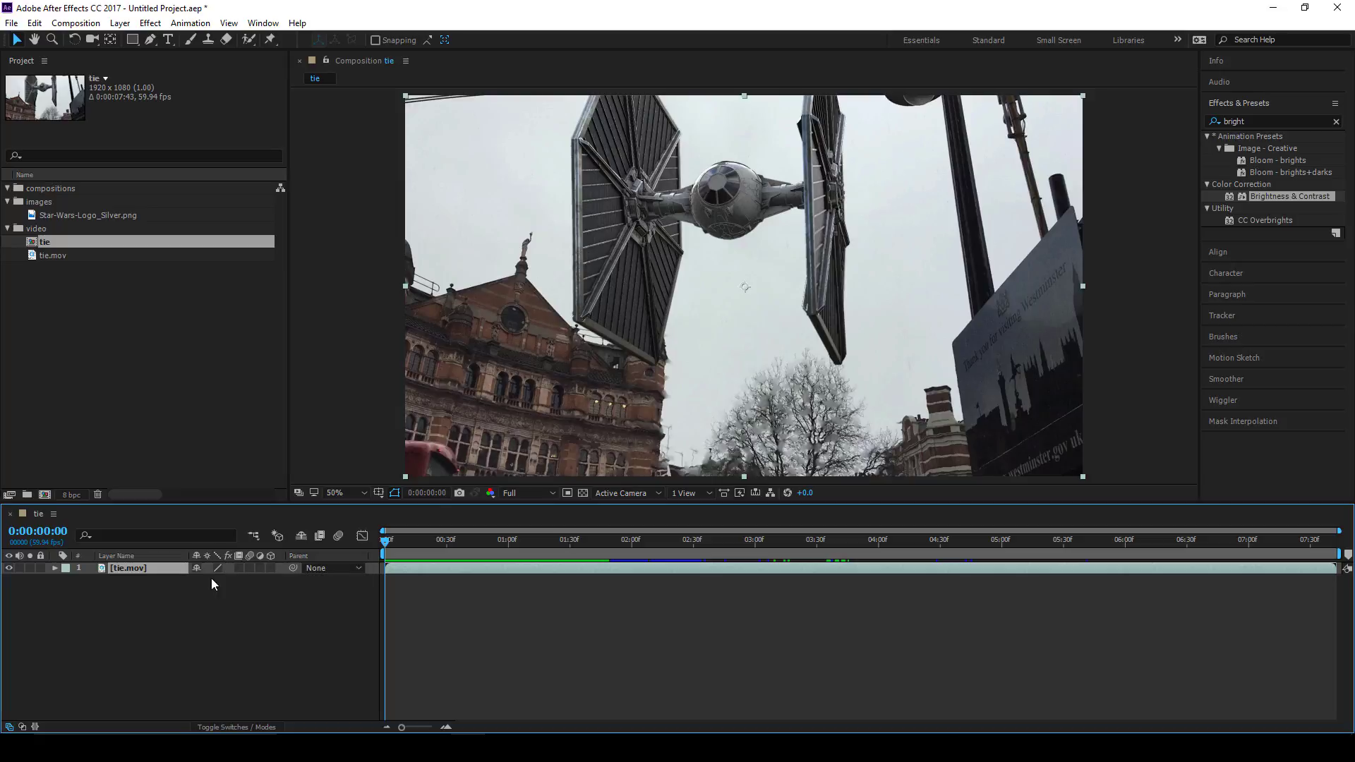
Step: Toggle the 3D layer and adjustment layer switches of the tie.mov layer on and back off
click(270, 568)
click(270, 568)
click(260, 569)
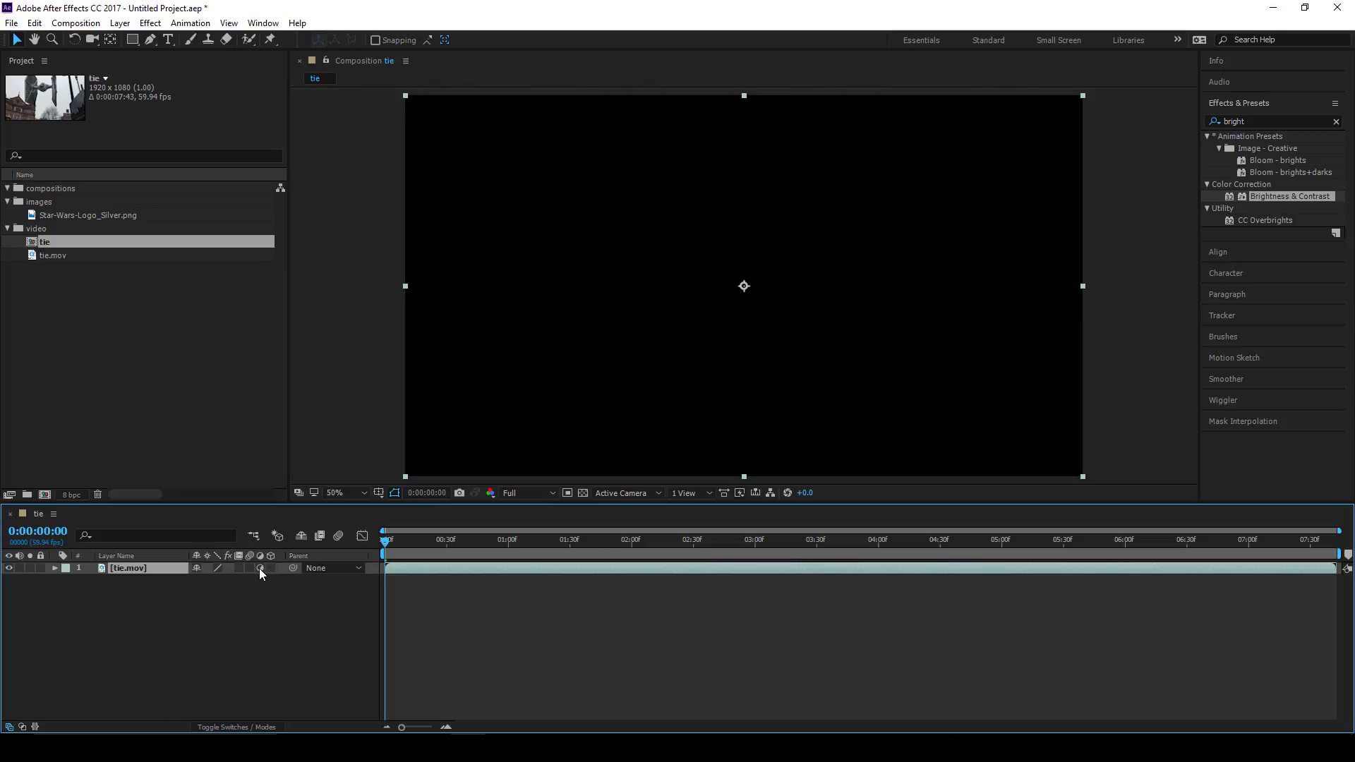
click(260, 569)
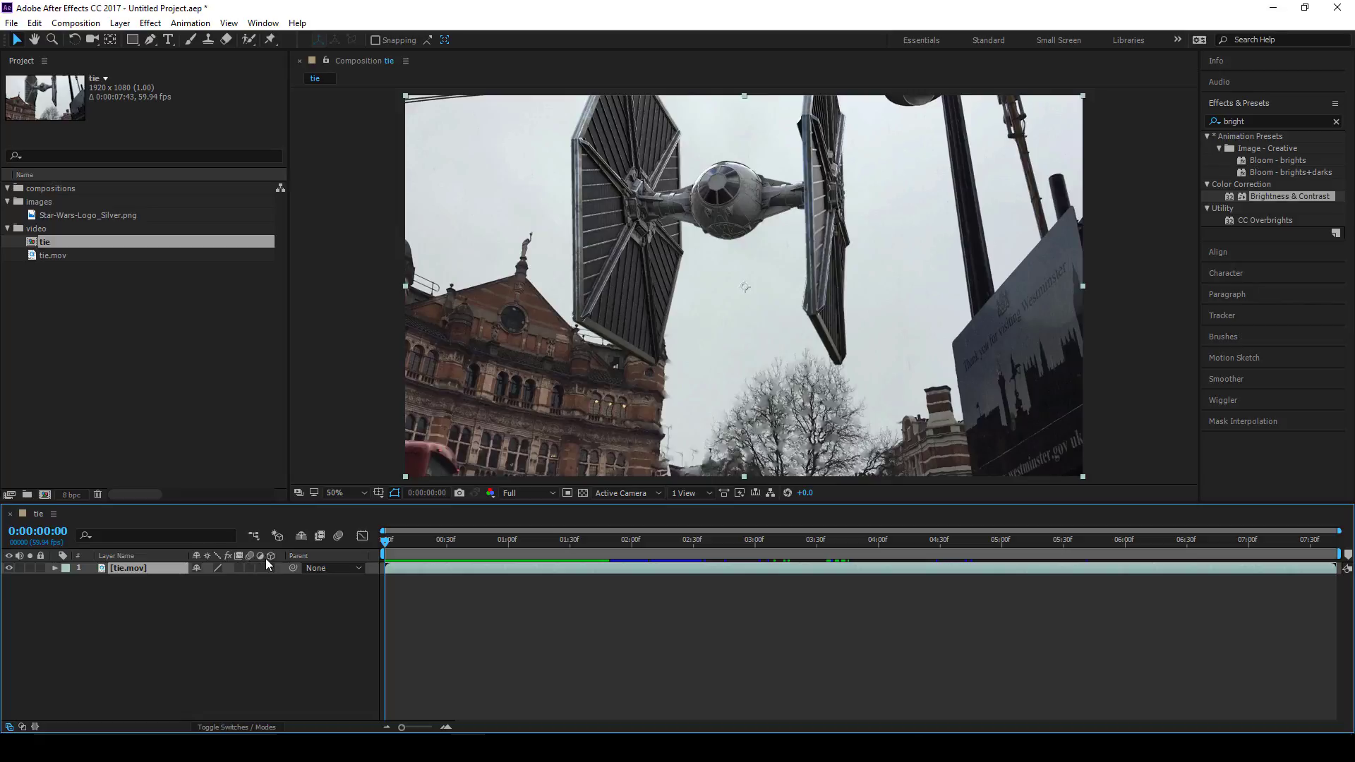
Step: Toggle the tie.mov layer's visibility off and back on several times, and return the playhead to the start
click(8, 568)
click(8, 569)
click(8, 568)
double_click(8, 568)
double_click(8, 569)
click(8, 569)
drag(400, 544, 369, 553)
Step: Switch to File Explorer and import Elephants.mp3 from the BG_music folder into the After Effects project
click(364, 748)
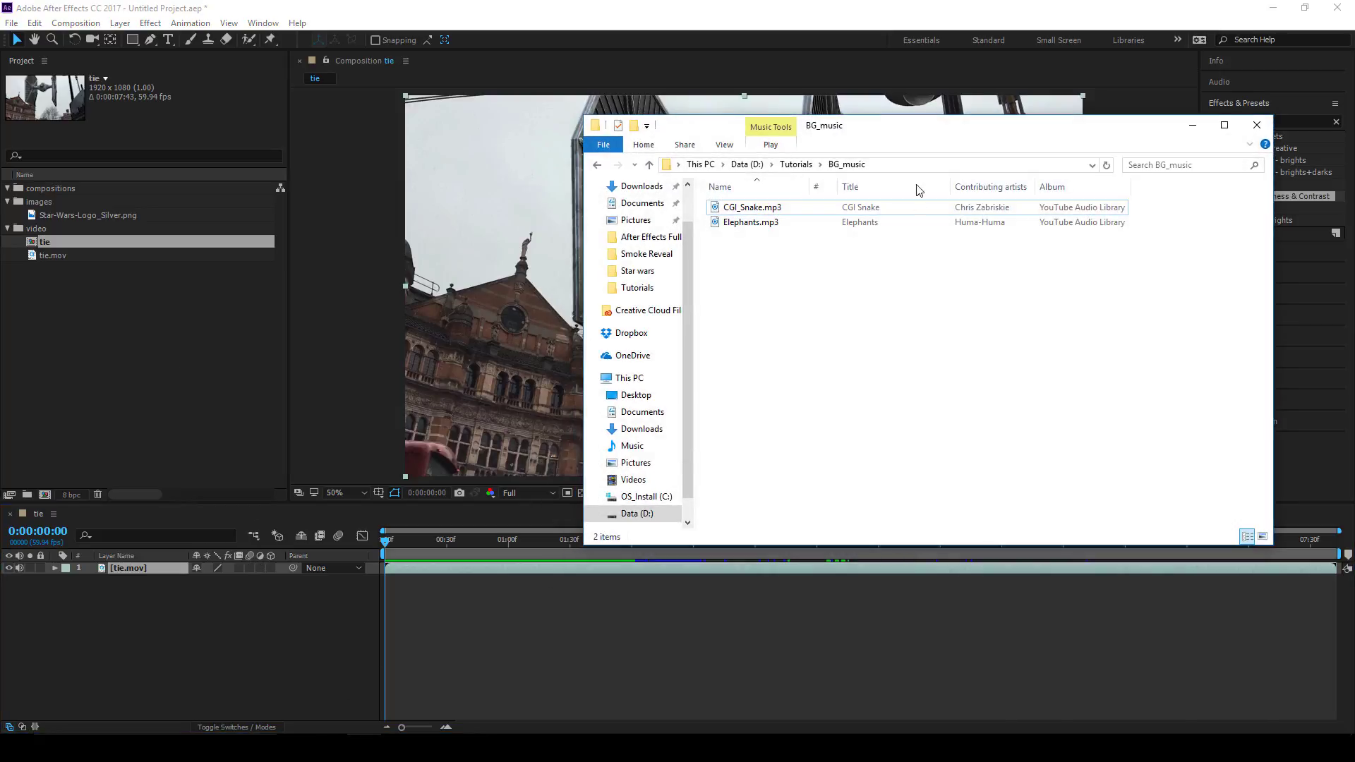
drag(910, 127, 931, 120)
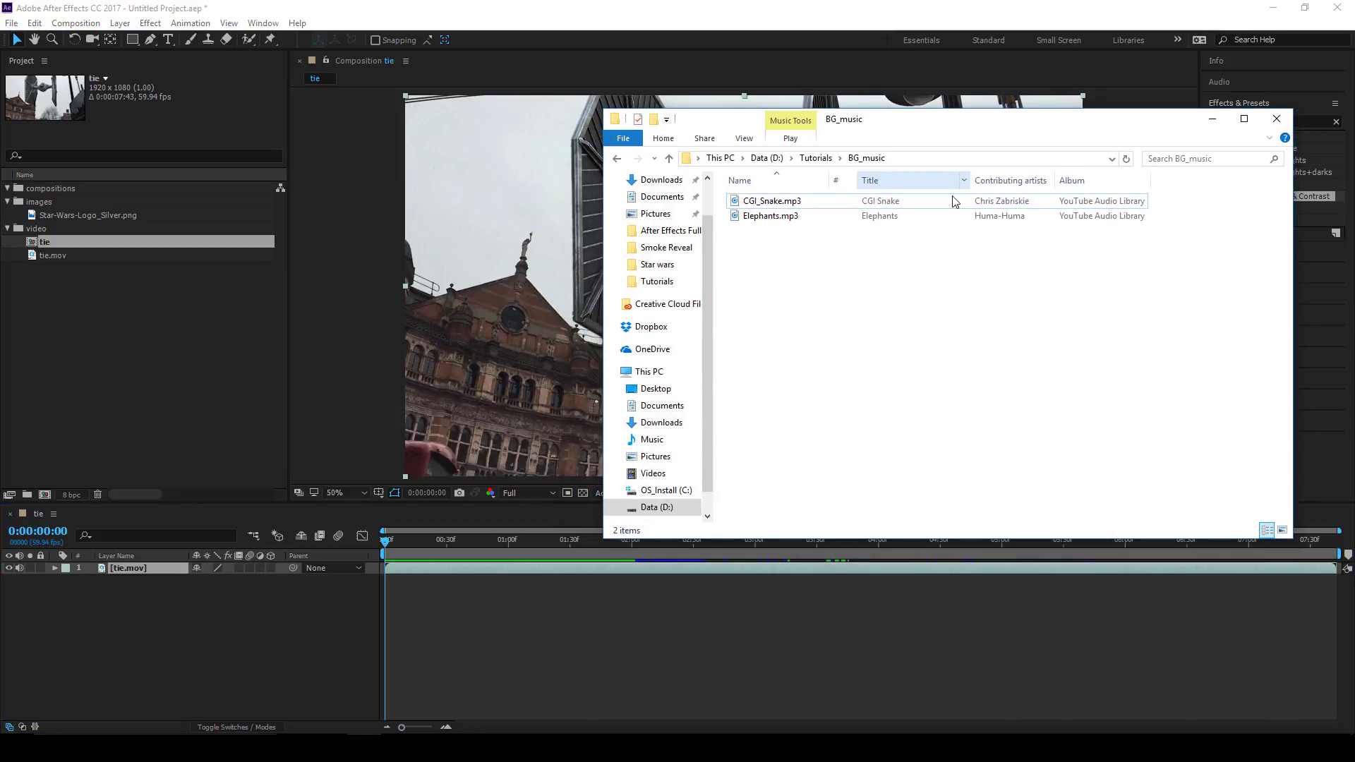
click(780, 219)
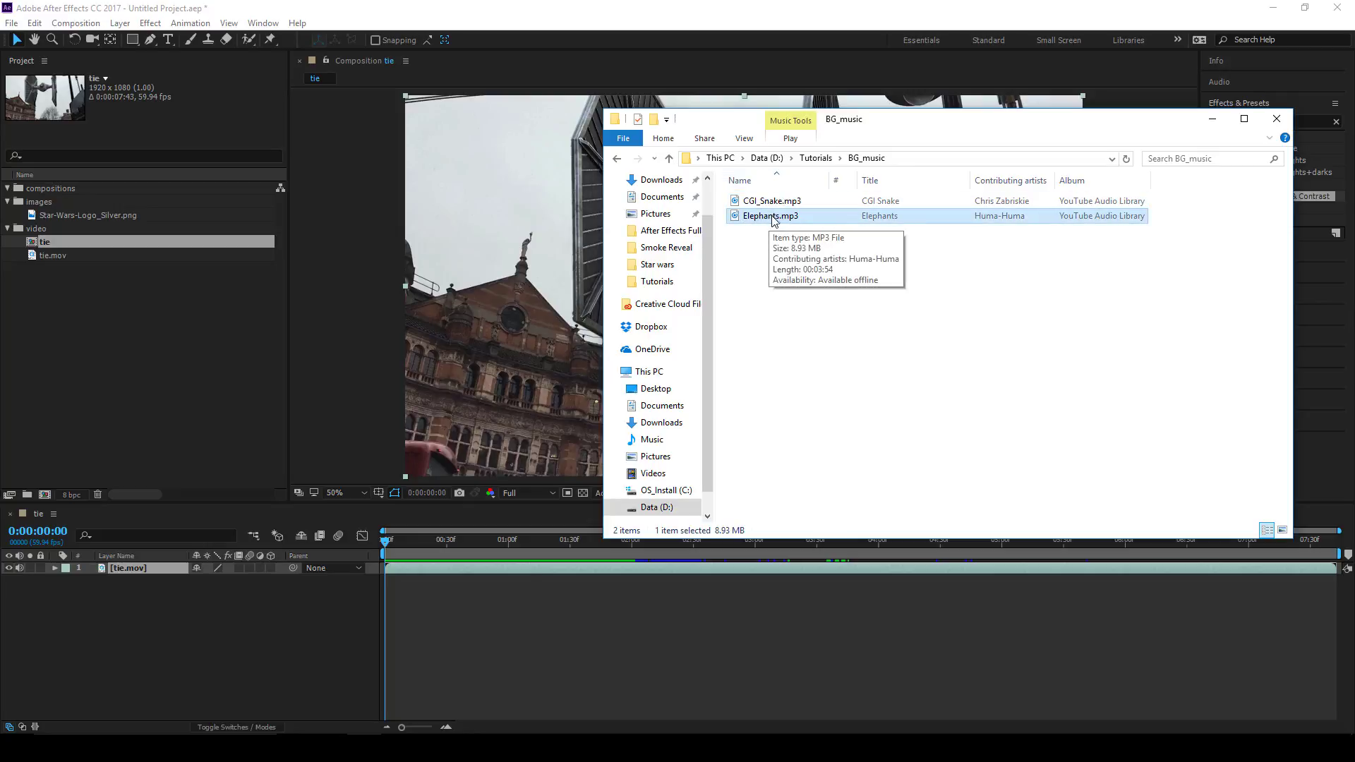
drag(780, 216, 169, 355)
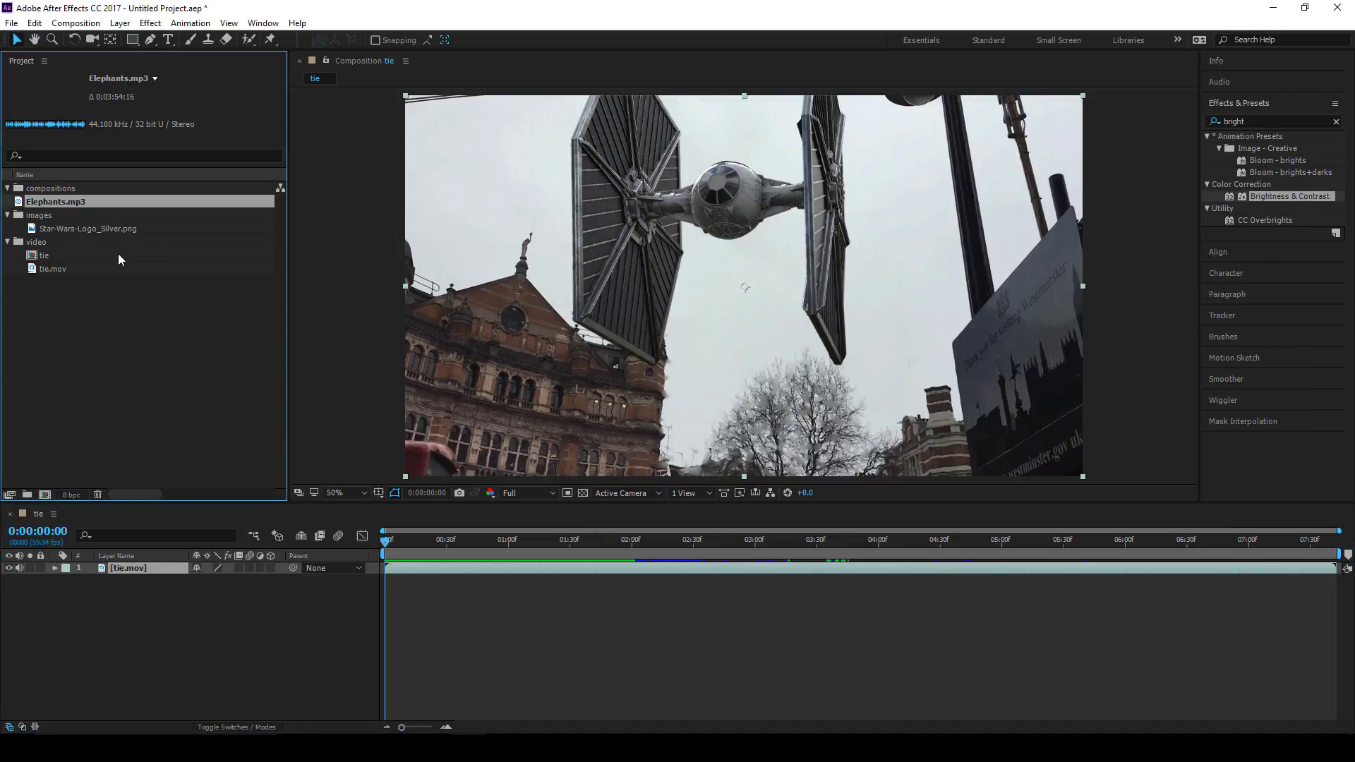
Step: Create a project folder named audio and move Elephants.mp3 into it
click(103, 394)
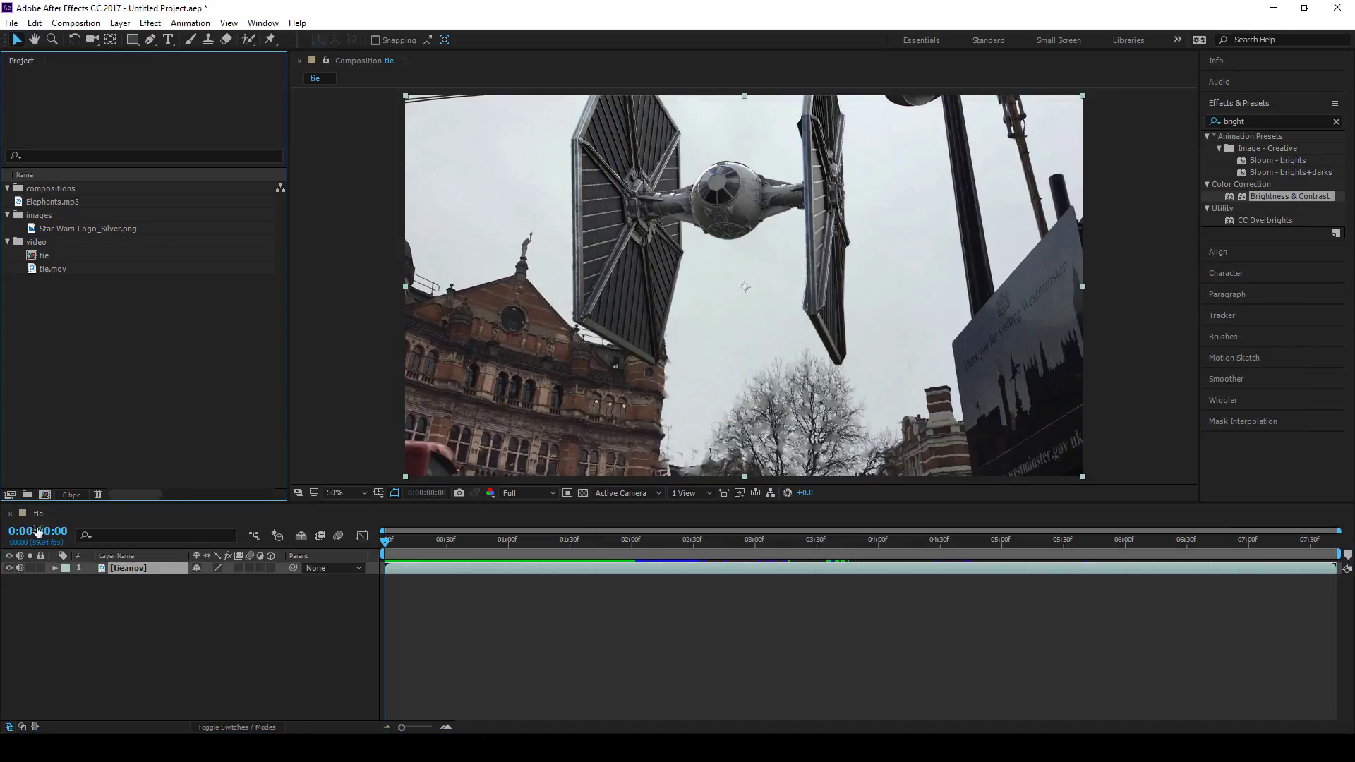
click(27, 494)
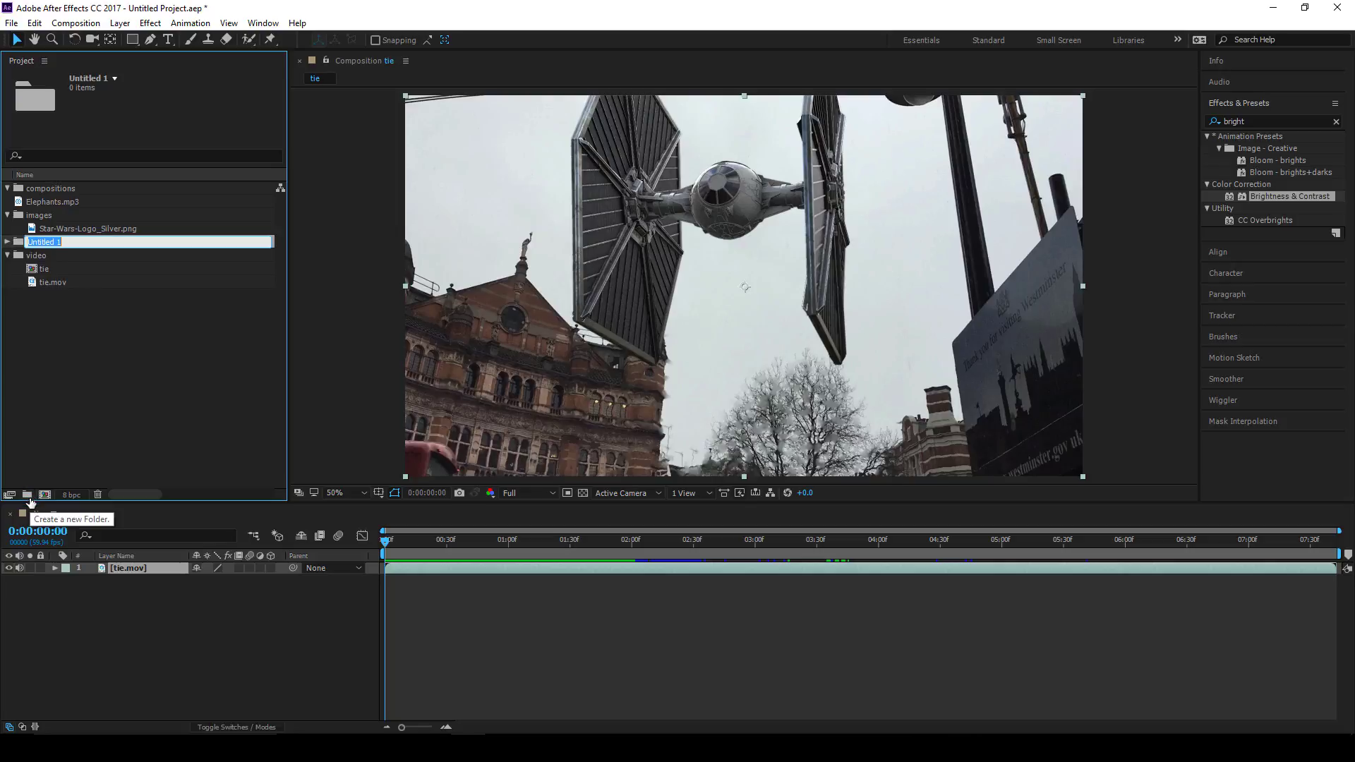
text(audio)
key(Return)
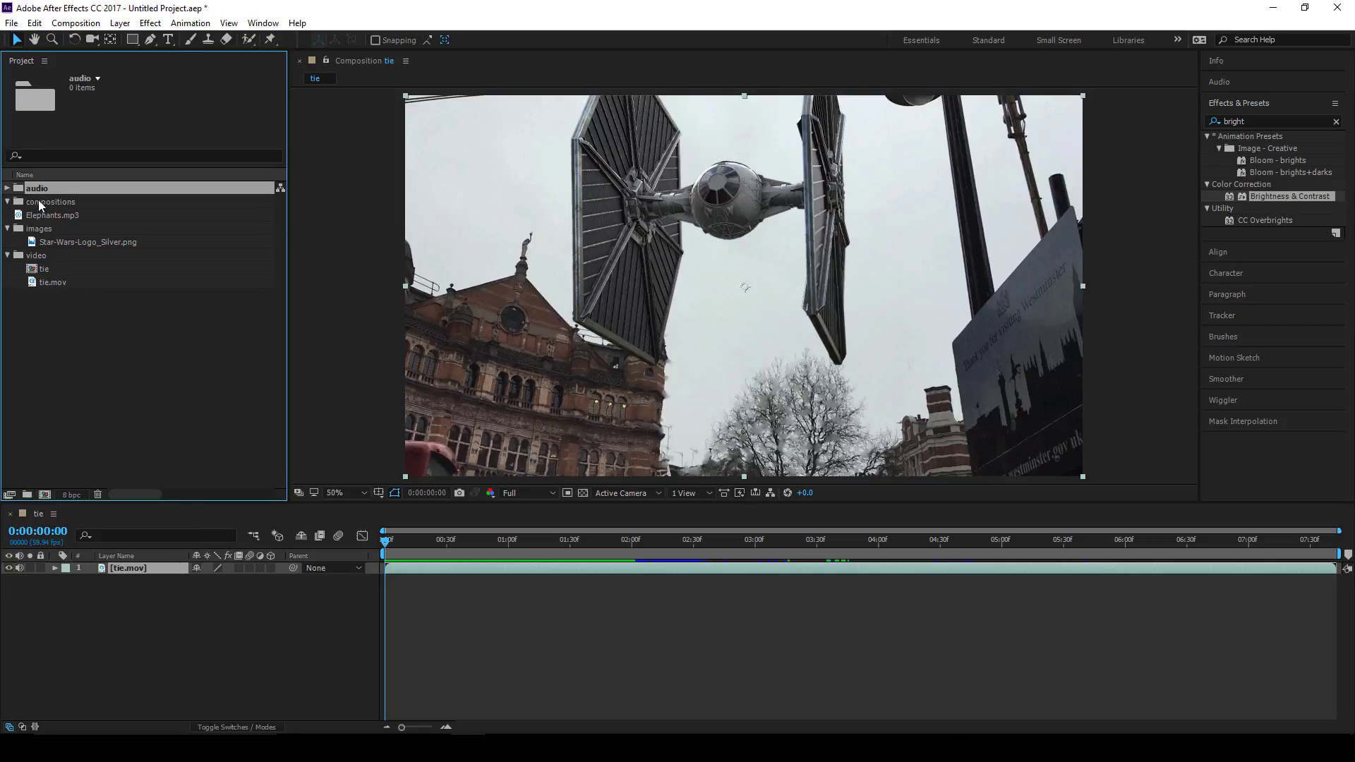
drag(36, 213, 44, 189)
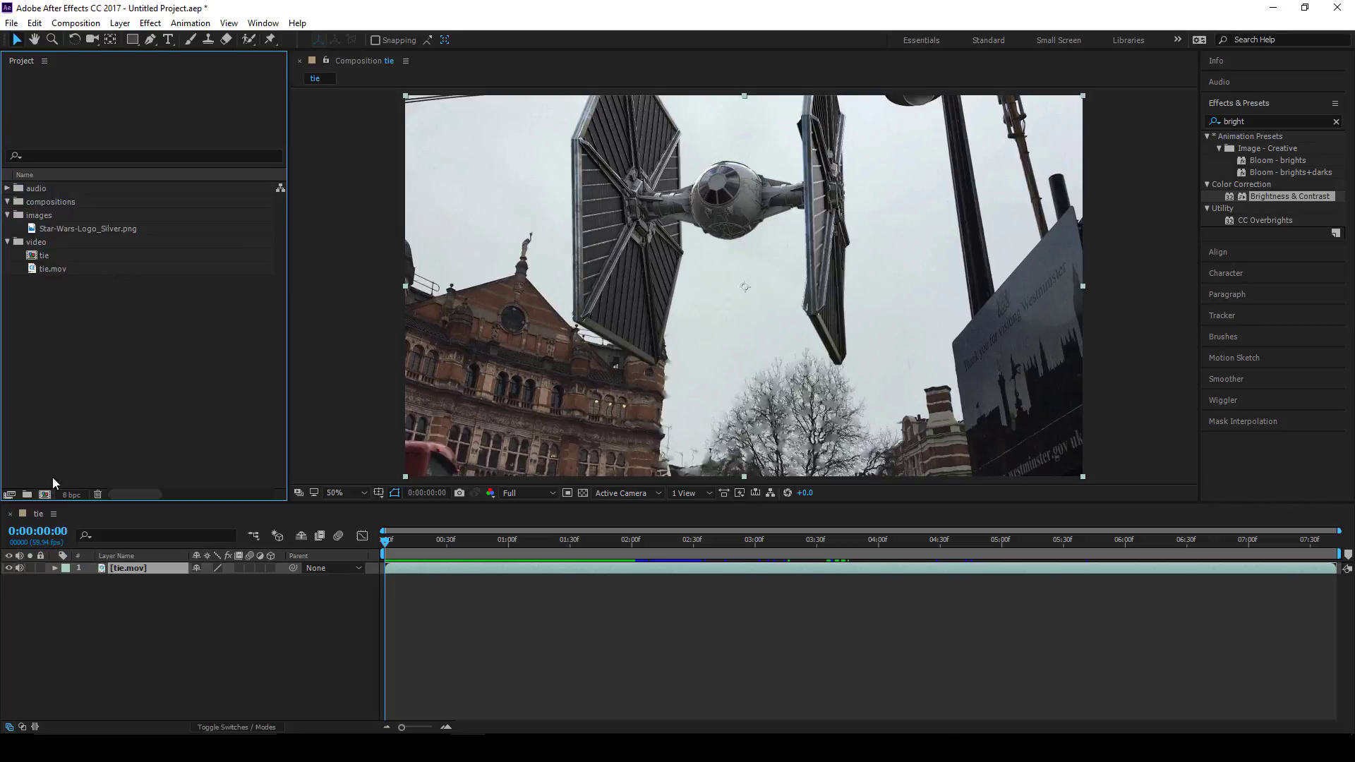
Step: Move the tie composition from the video folder into the compositions folder
click(45, 257)
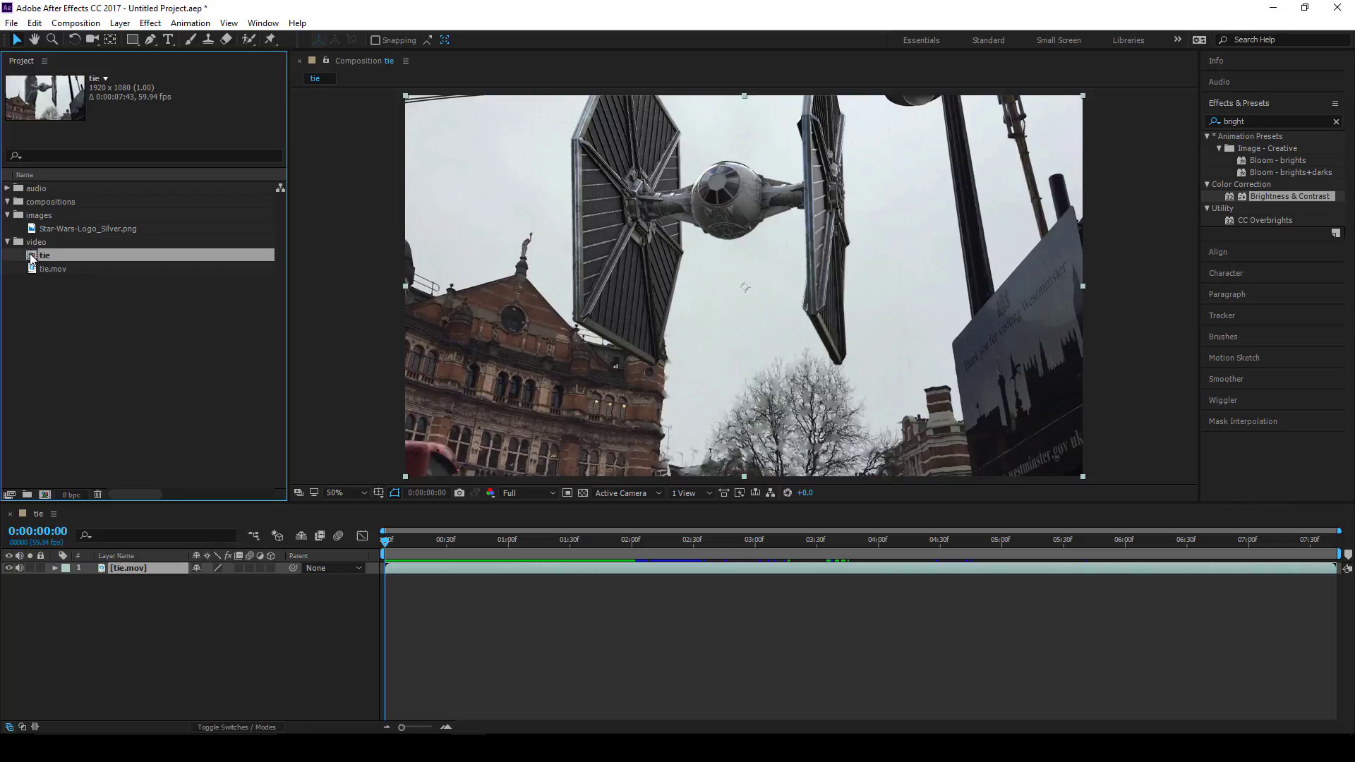
drag(31, 259, 48, 205)
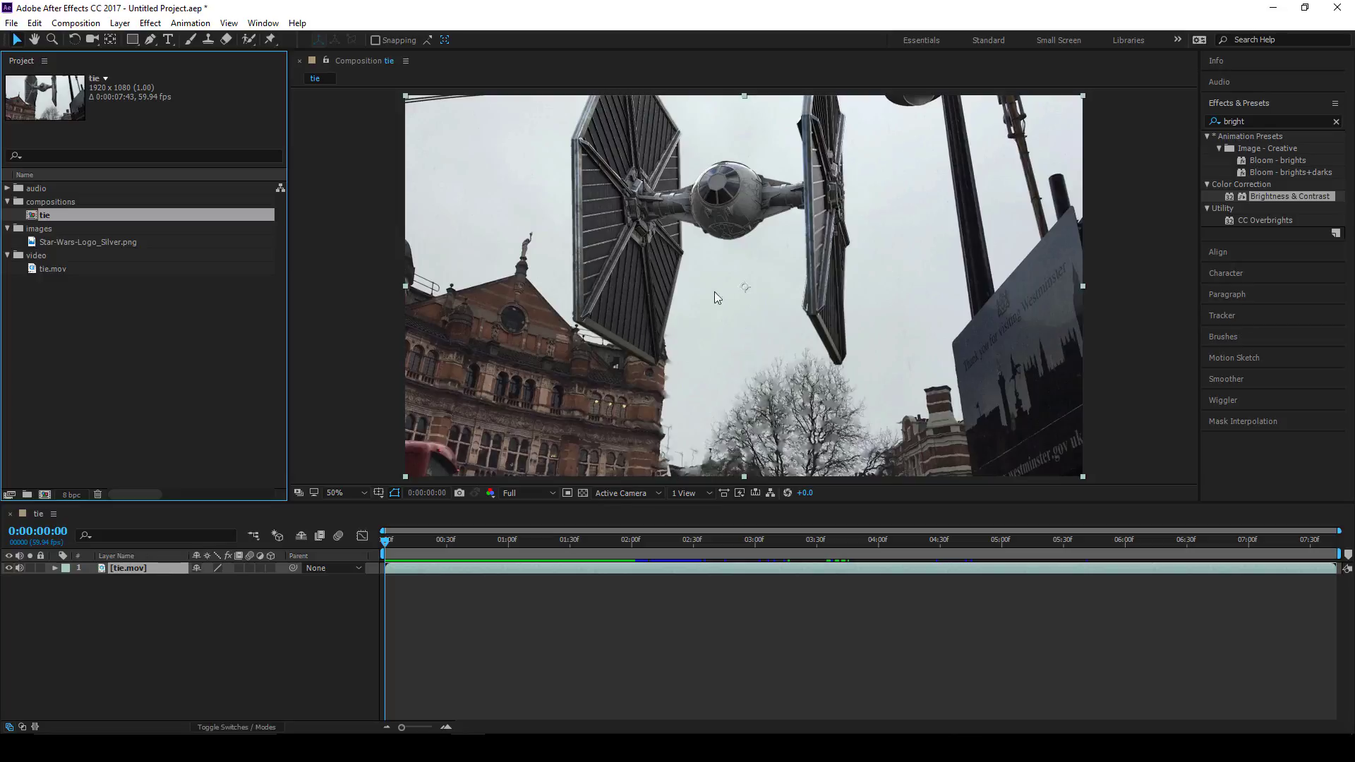
click(135, 340)
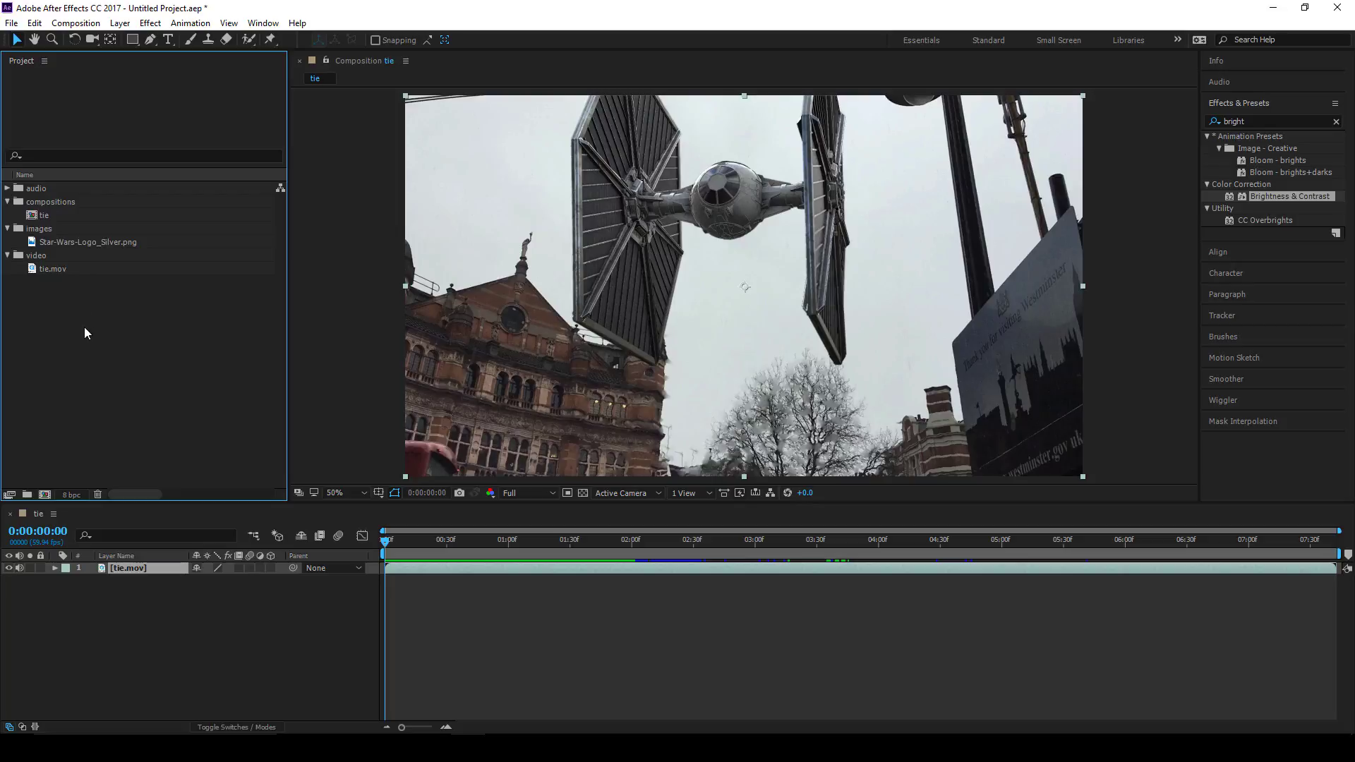
Step: Mute the tie.mov layer's audio and add Elephants.mp3 from the audio folder beneath it in the timeline
click(7, 188)
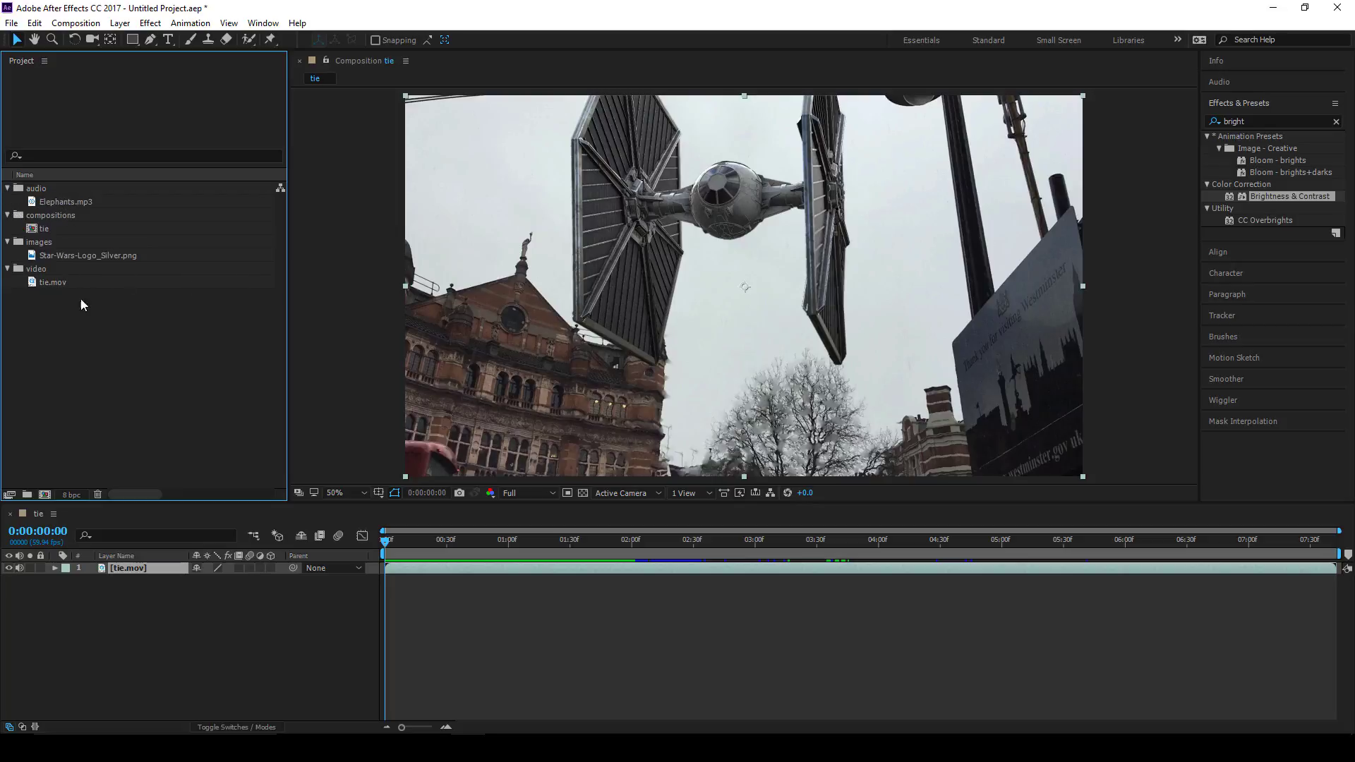
click(19, 568)
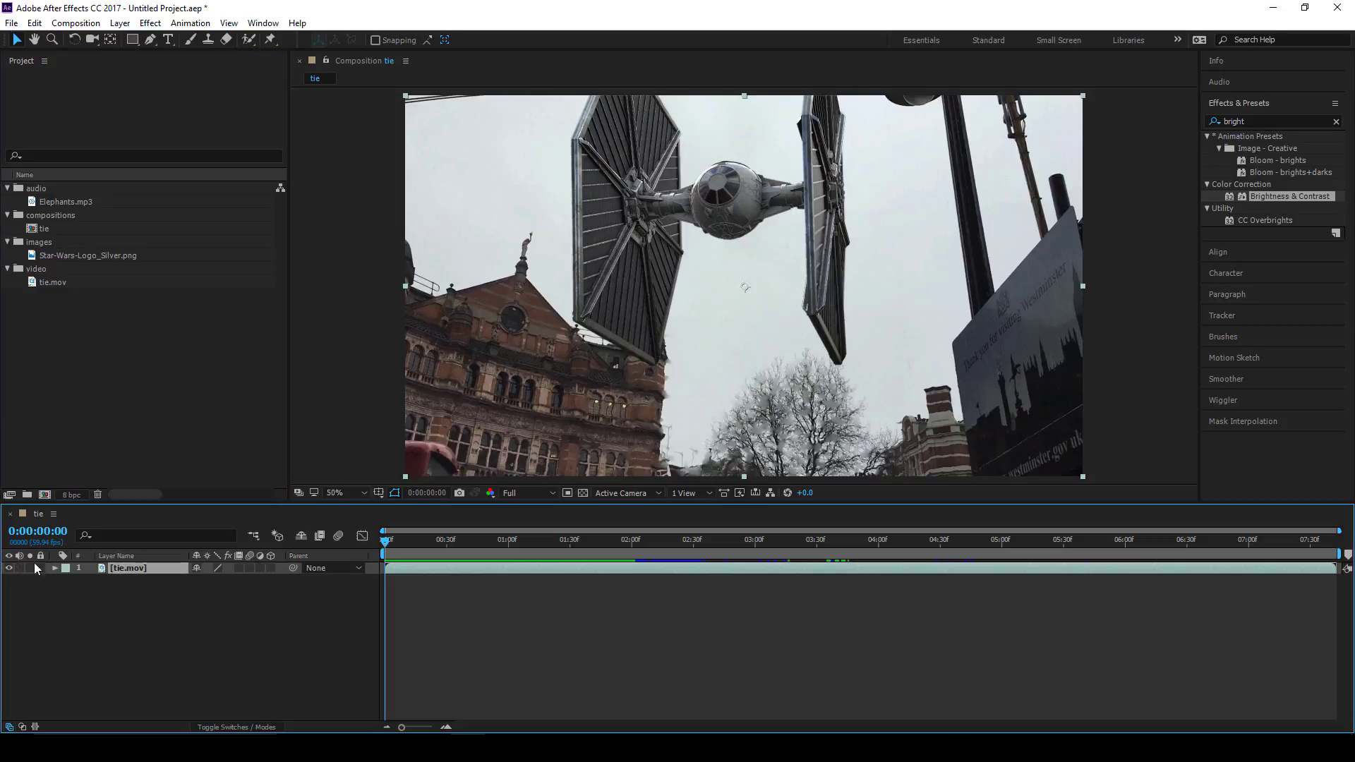
drag(53, 202, 148, 586)
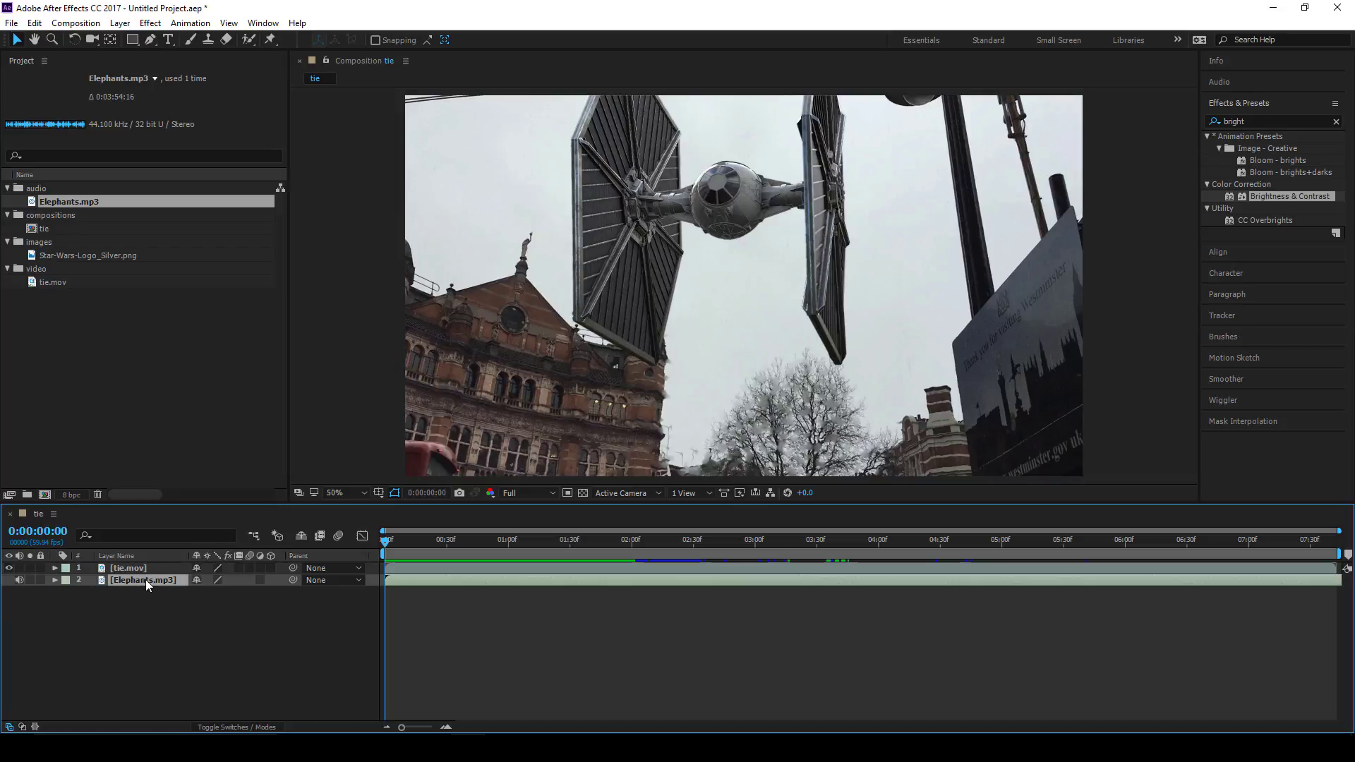
click(6, 580)
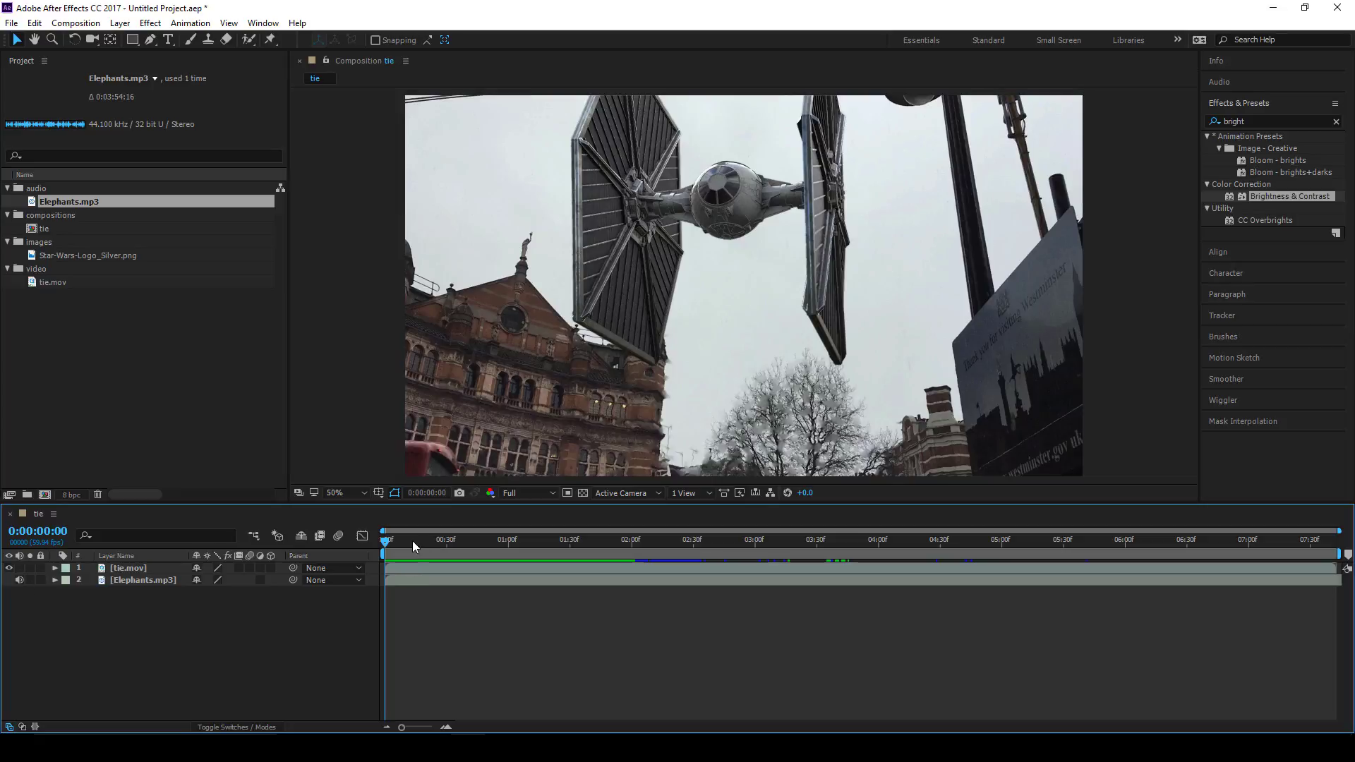
Step: Play back the composition with the Elephants.mp3 layer and restart the preview from the beginning
key(space)
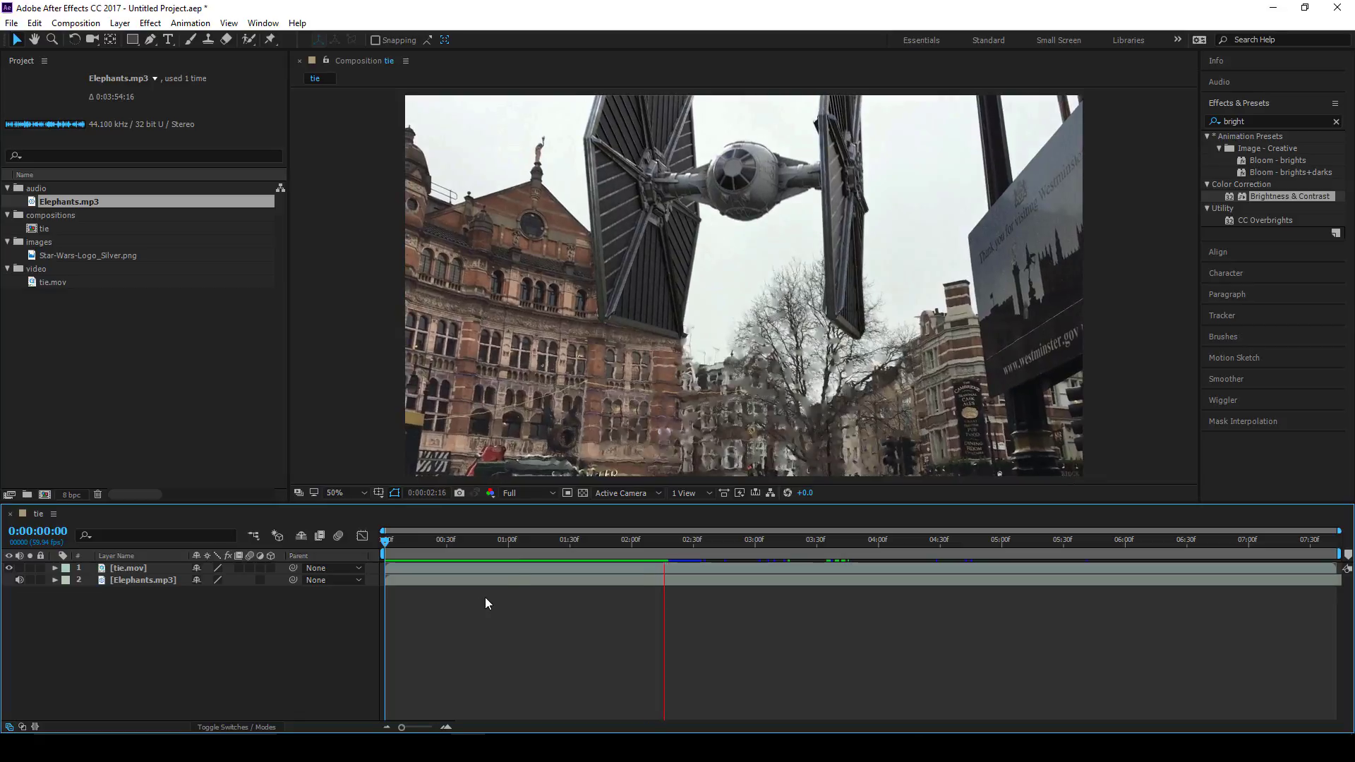
key(space)
key(space)
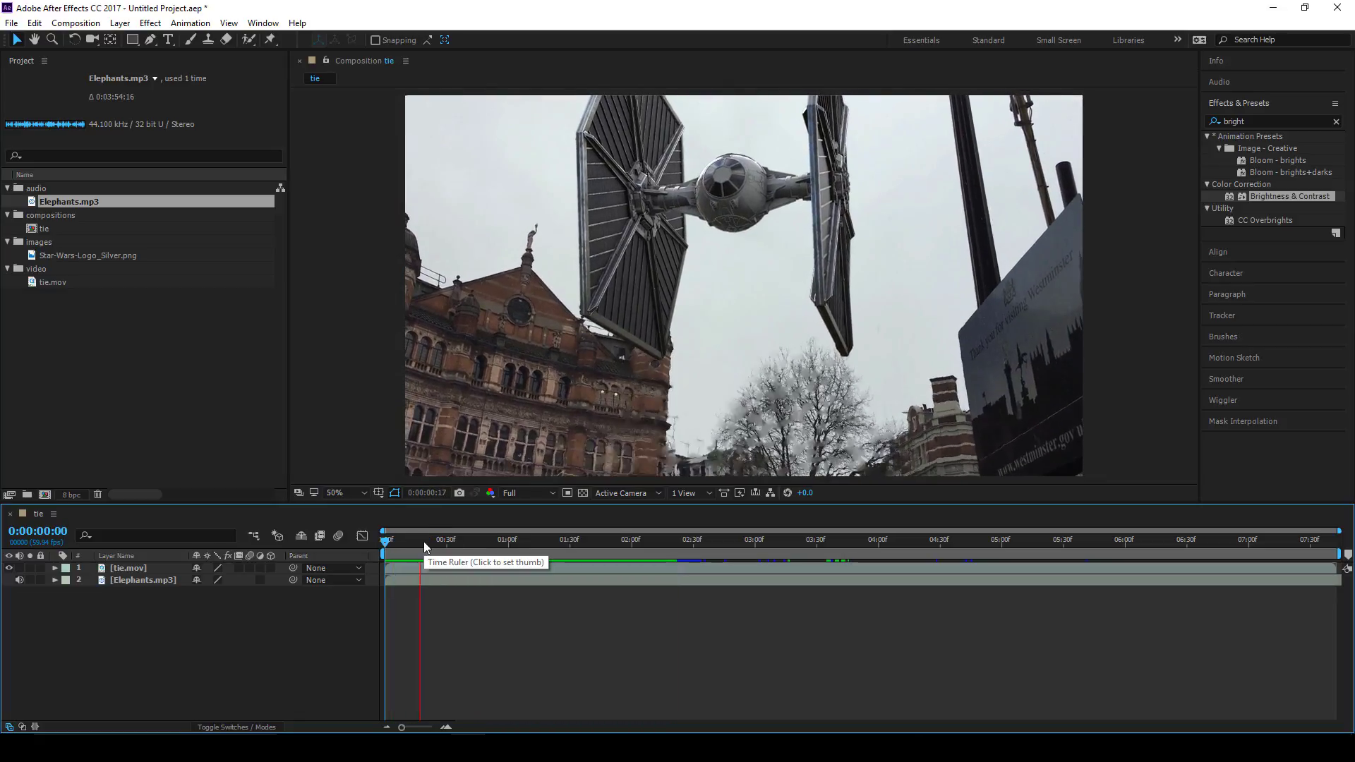
click(421, 541)
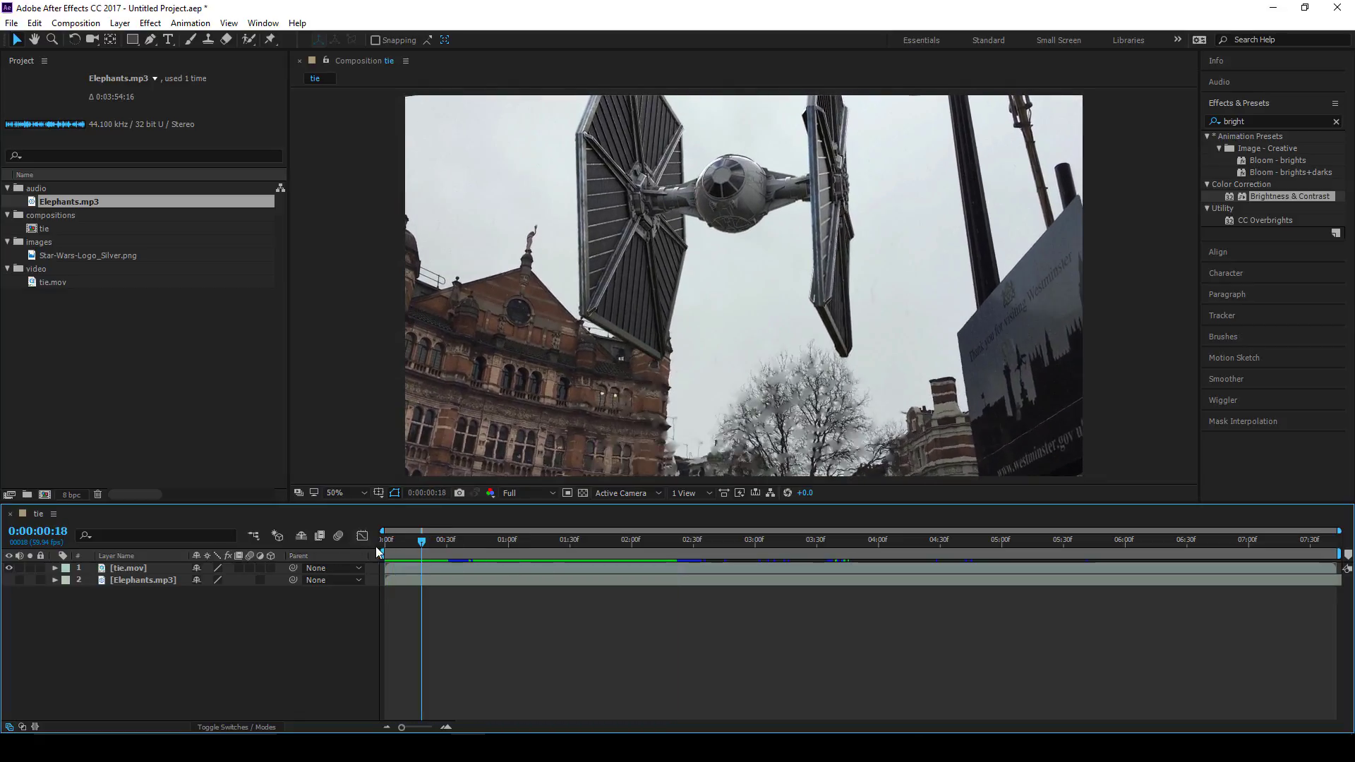
click(370, 540)
key(space)
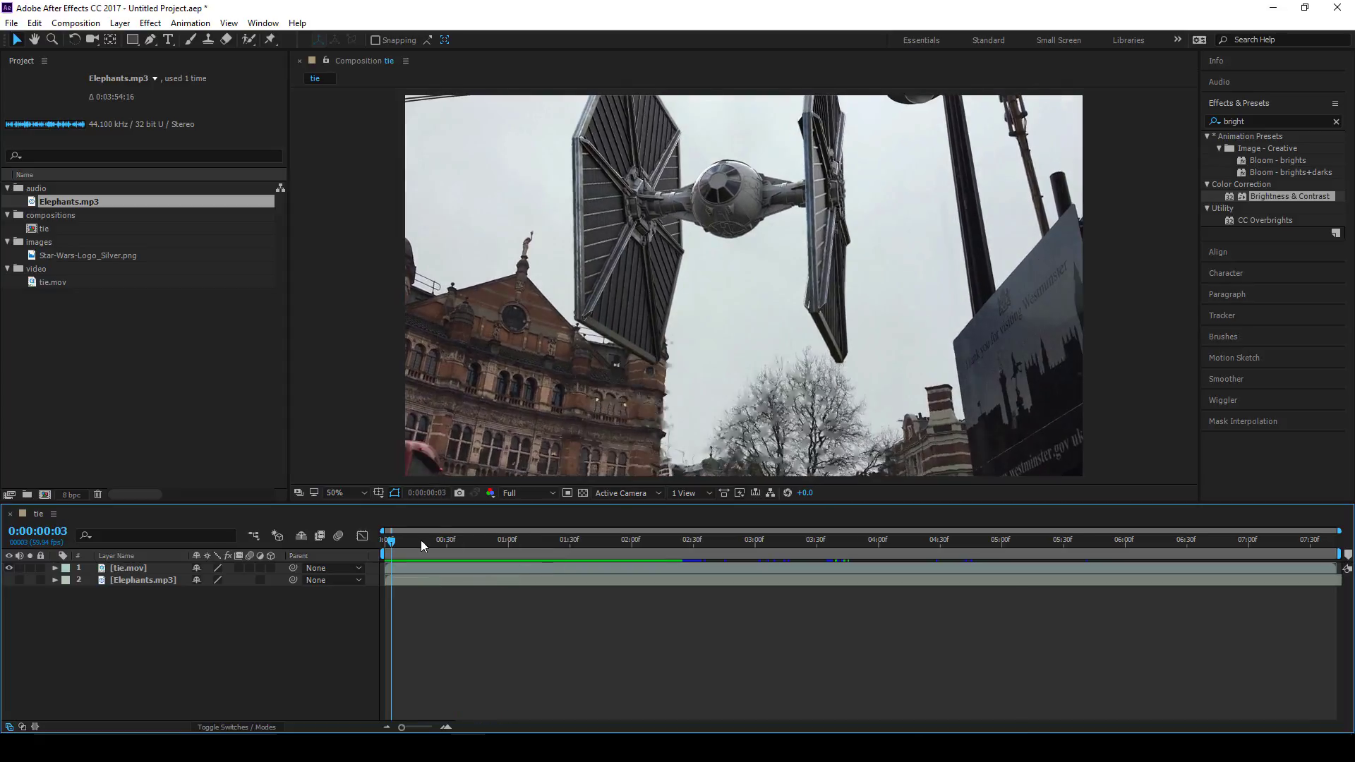
key(space)
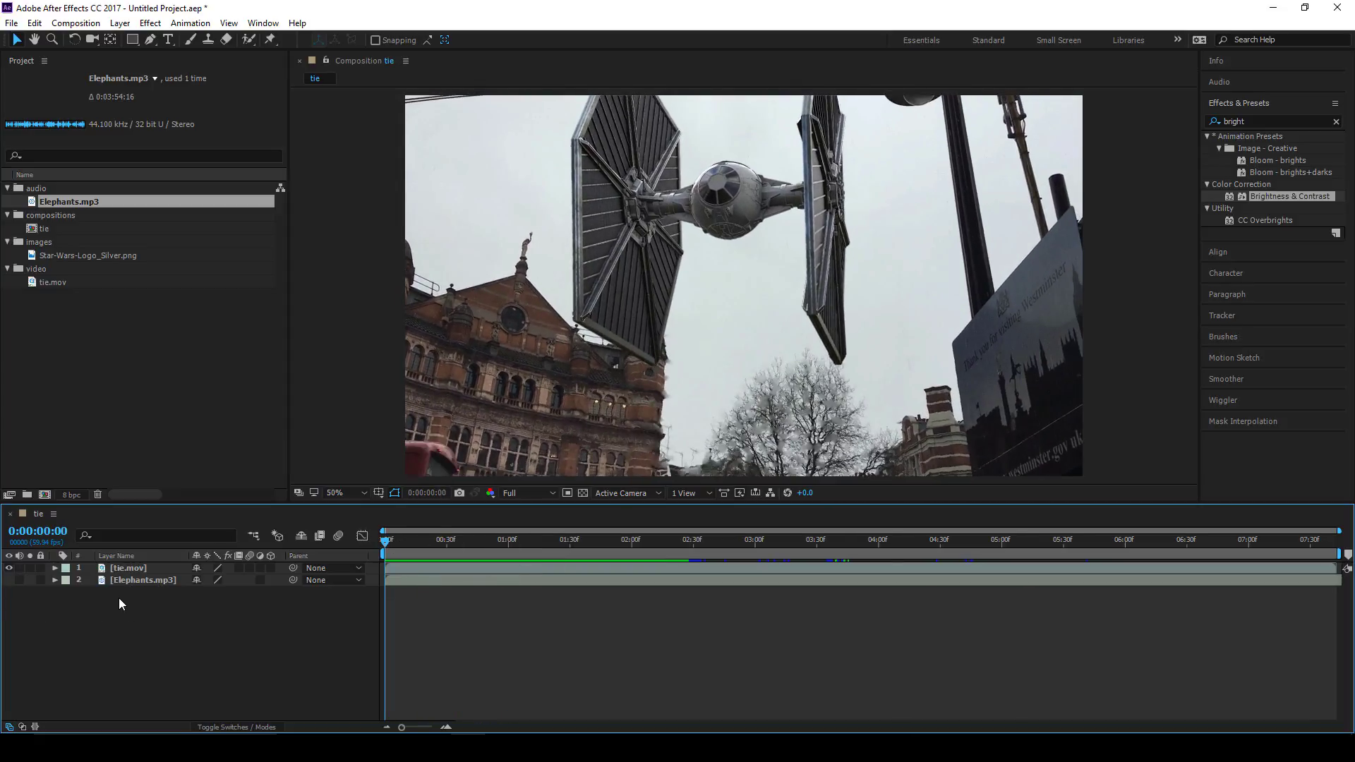
Step: Add Star-Wars-Logo_Silver.png from the images folder to the tie composition as a layer above tie.mov
click(125, 581)
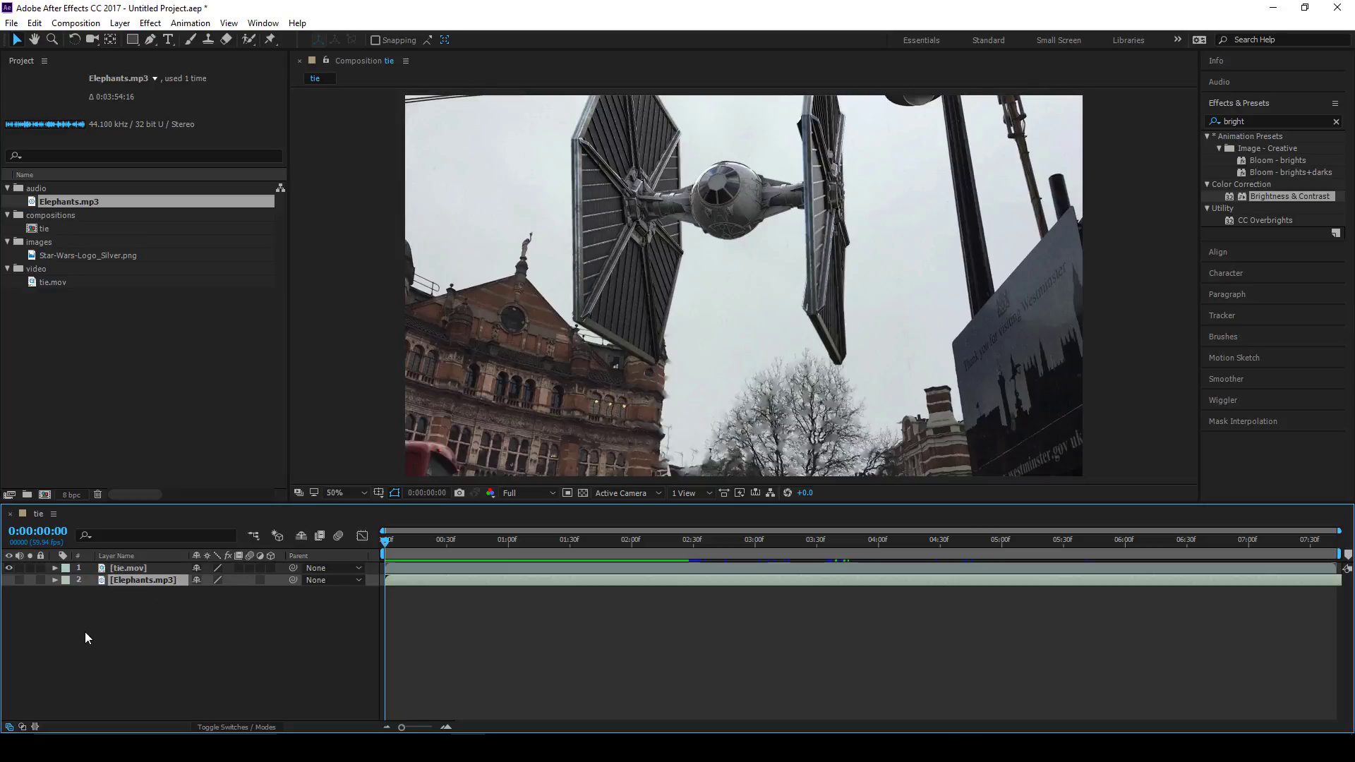
click(144, 629)
click(127, 569)
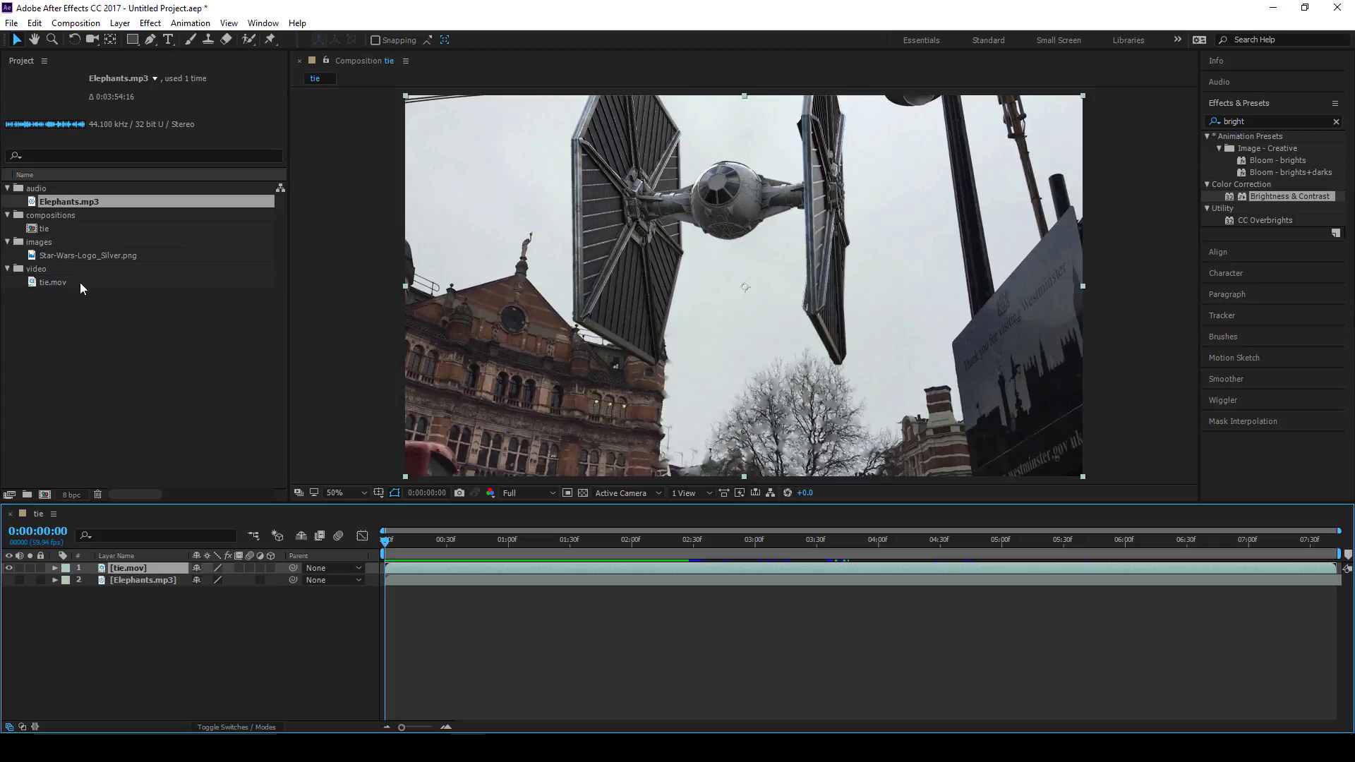
click(58, 255)
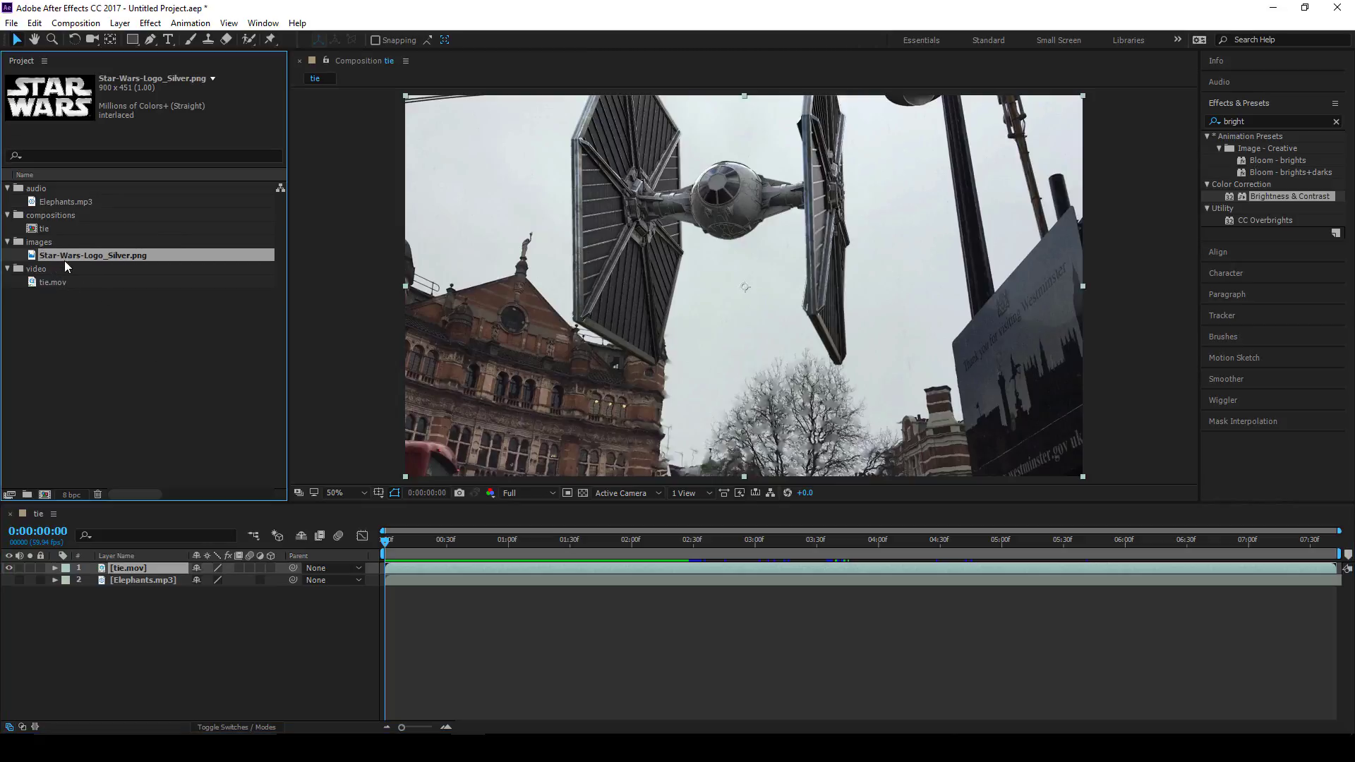
drag(62, 256, 145, 564)
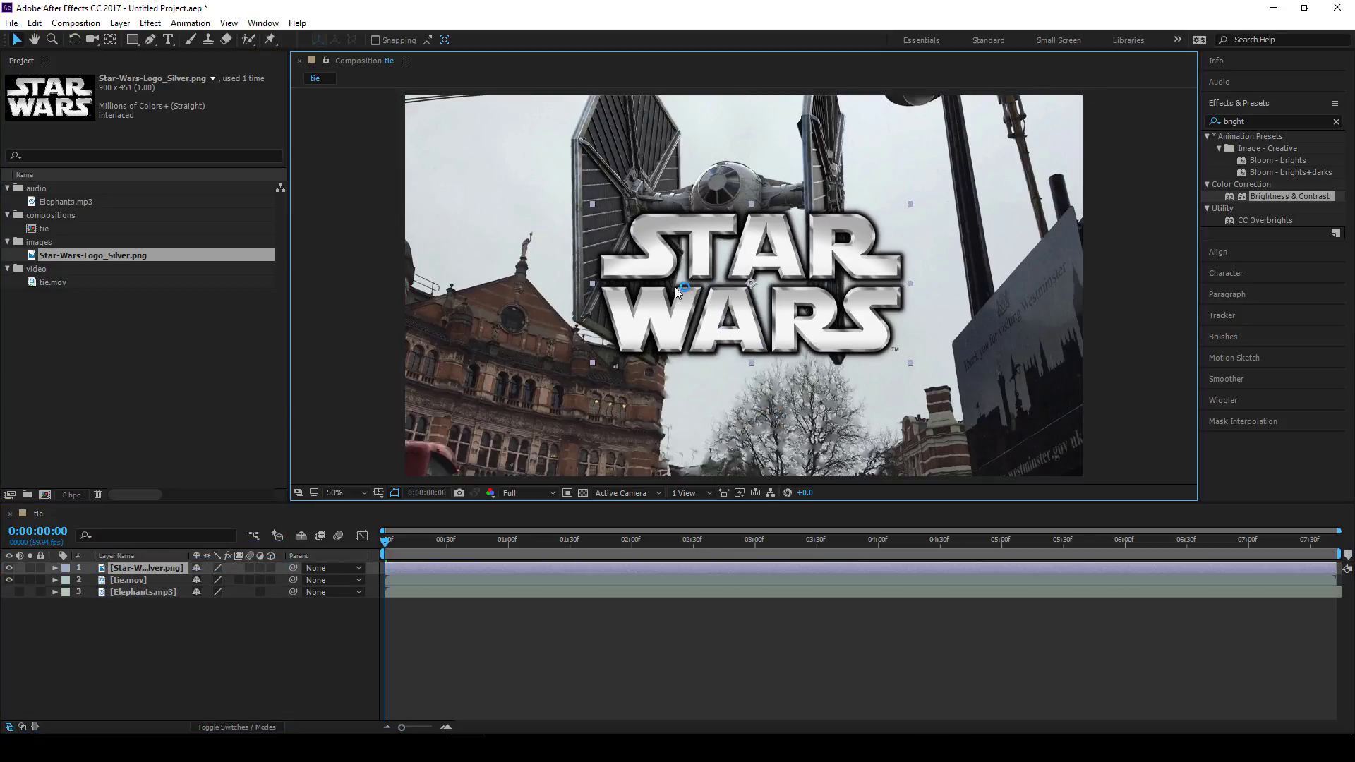
click(139, 636)
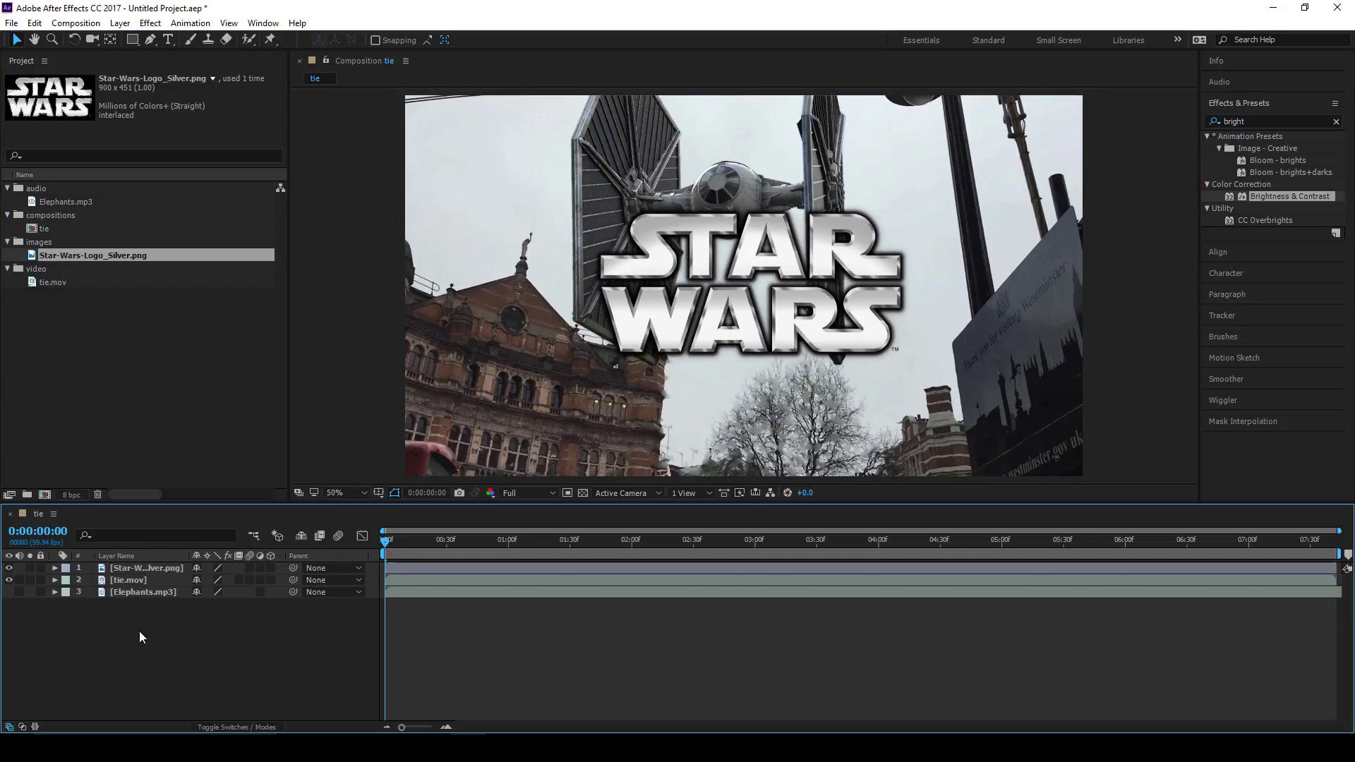
Step: Solo the Star Wars logo layer and the tie.mov layer one after the other, turning each solo off again
click(30, 568)
click(748, 285)
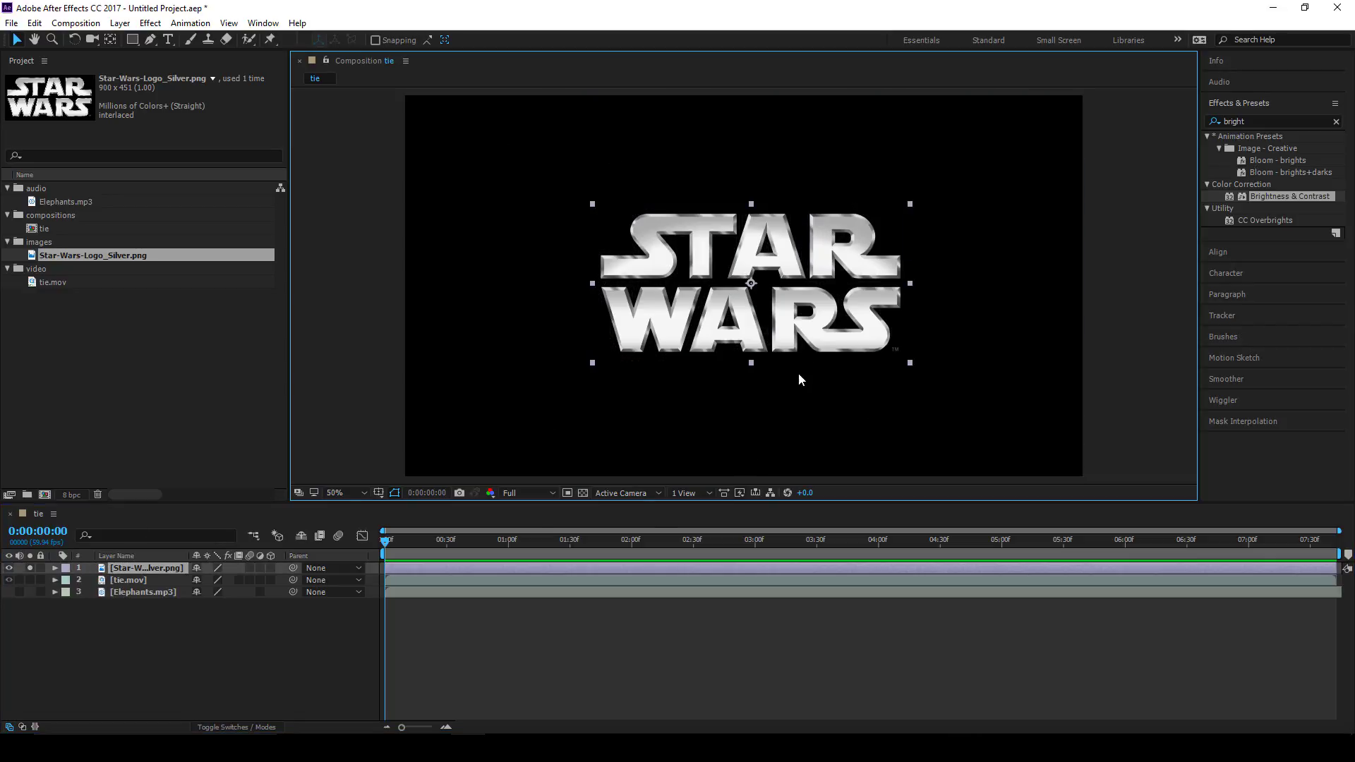
click(29, 569)
click(119, 580)
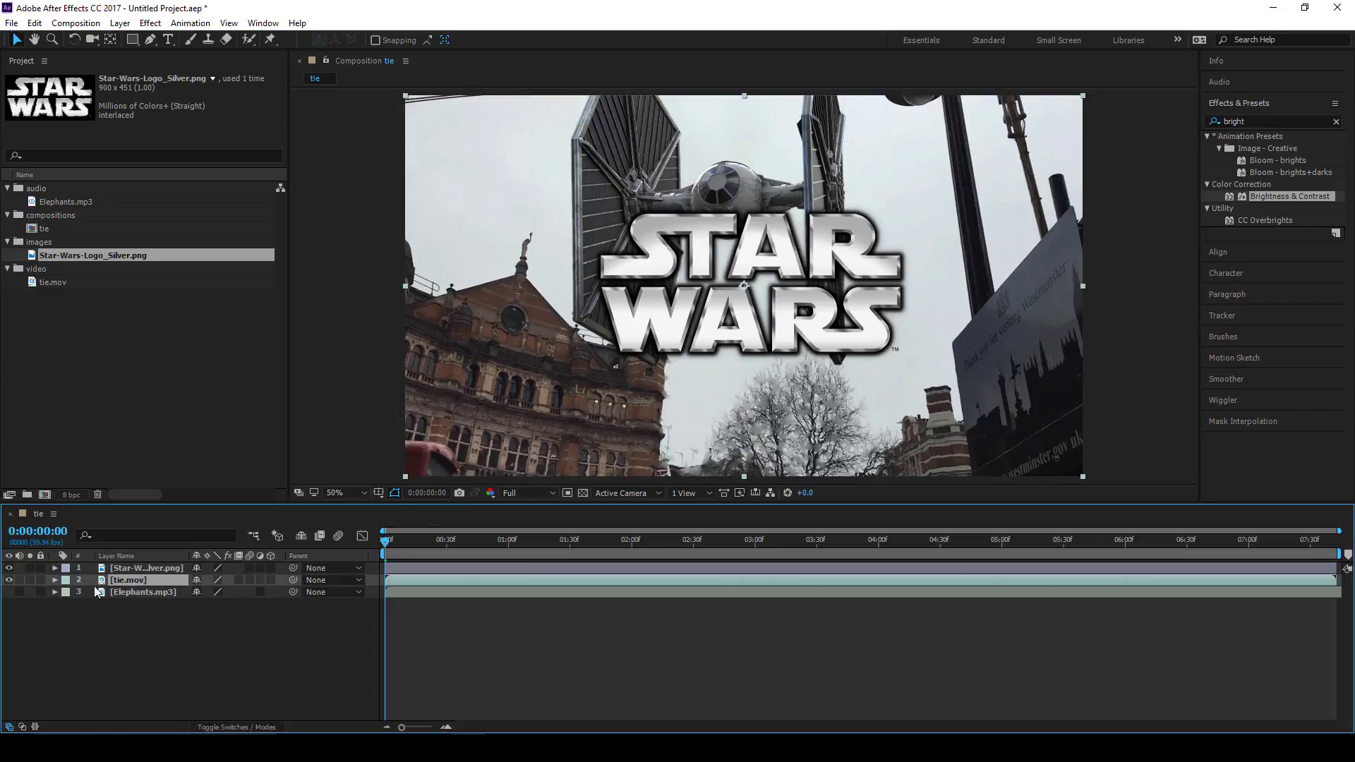
click(30, 579)
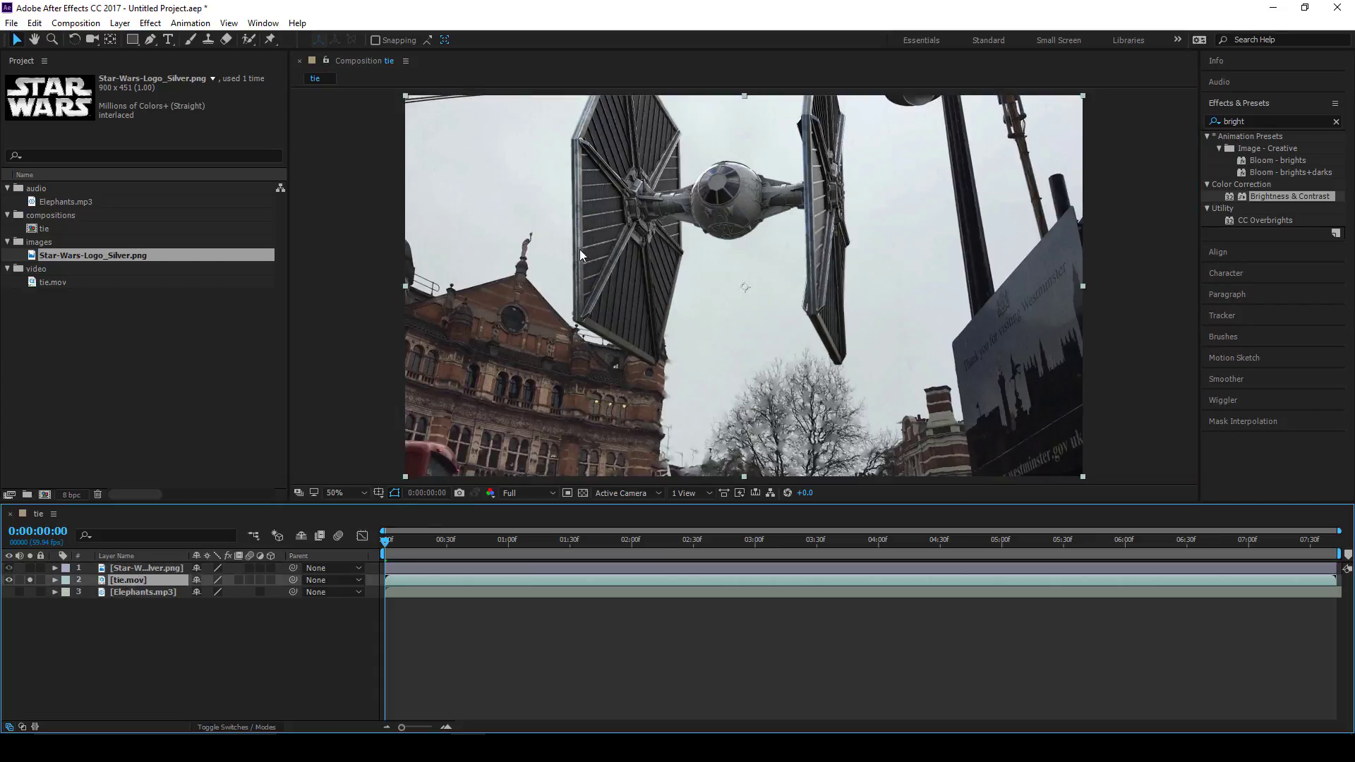
click(29, 580)
Step: Move the Star Wars logo up and to the left, duplicate its layer three times and spread the copies across the frame
click(134, 568)
drag(846, 336, 726, 275)
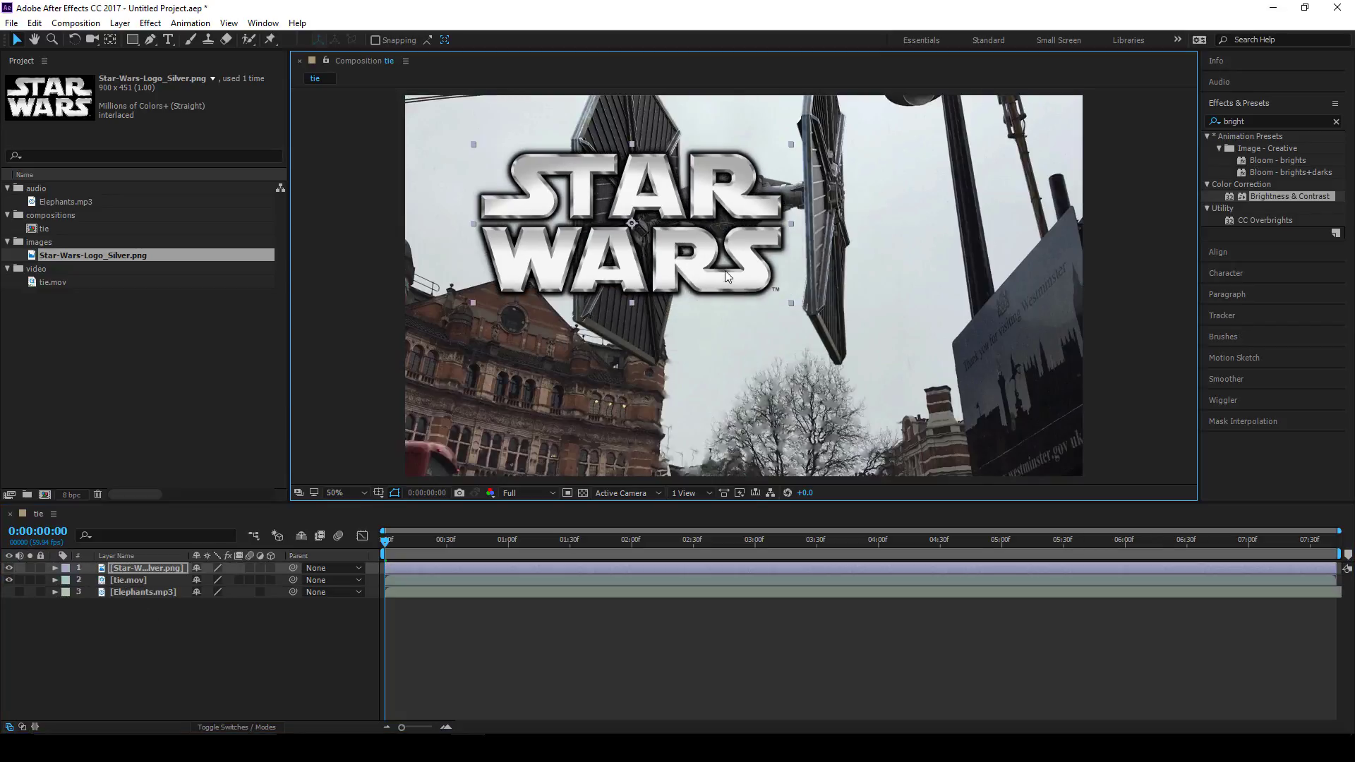
click(150, 569)
key(ctrl+d)
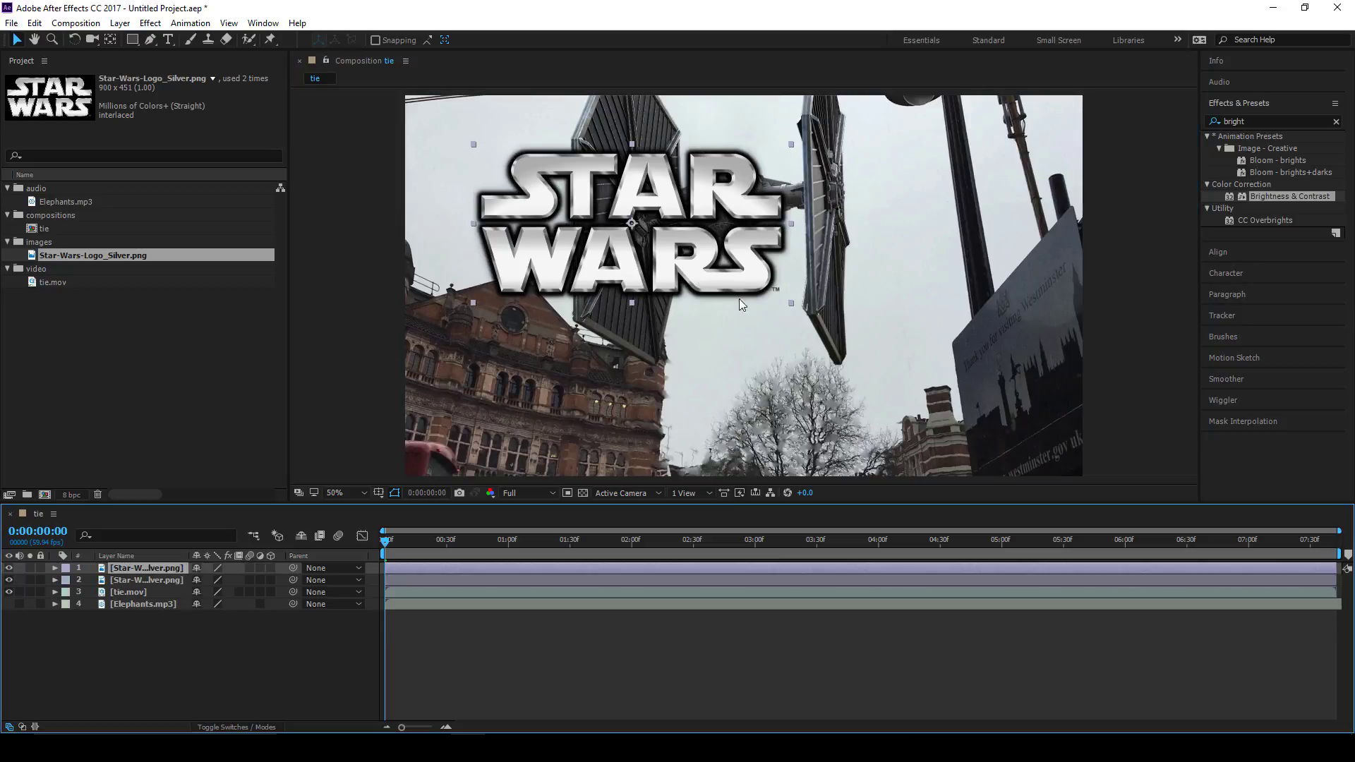
key(ctrl+d)
drag(656, 233, 544, 380)
key(ctrl+d)
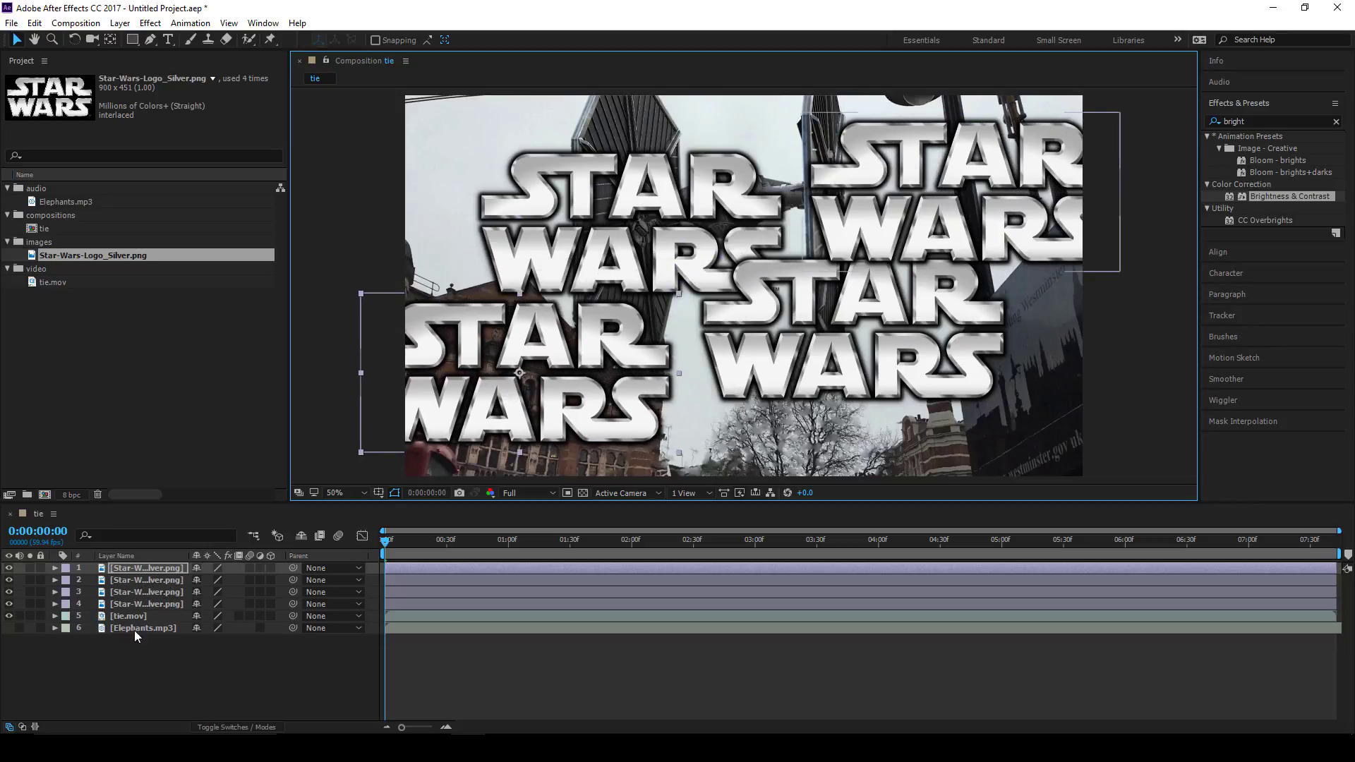
Step: Solo the first and third logo layers together, reposition both logos in the frame, and turn their solo switches off
click(121, 653)
click(29, 591)
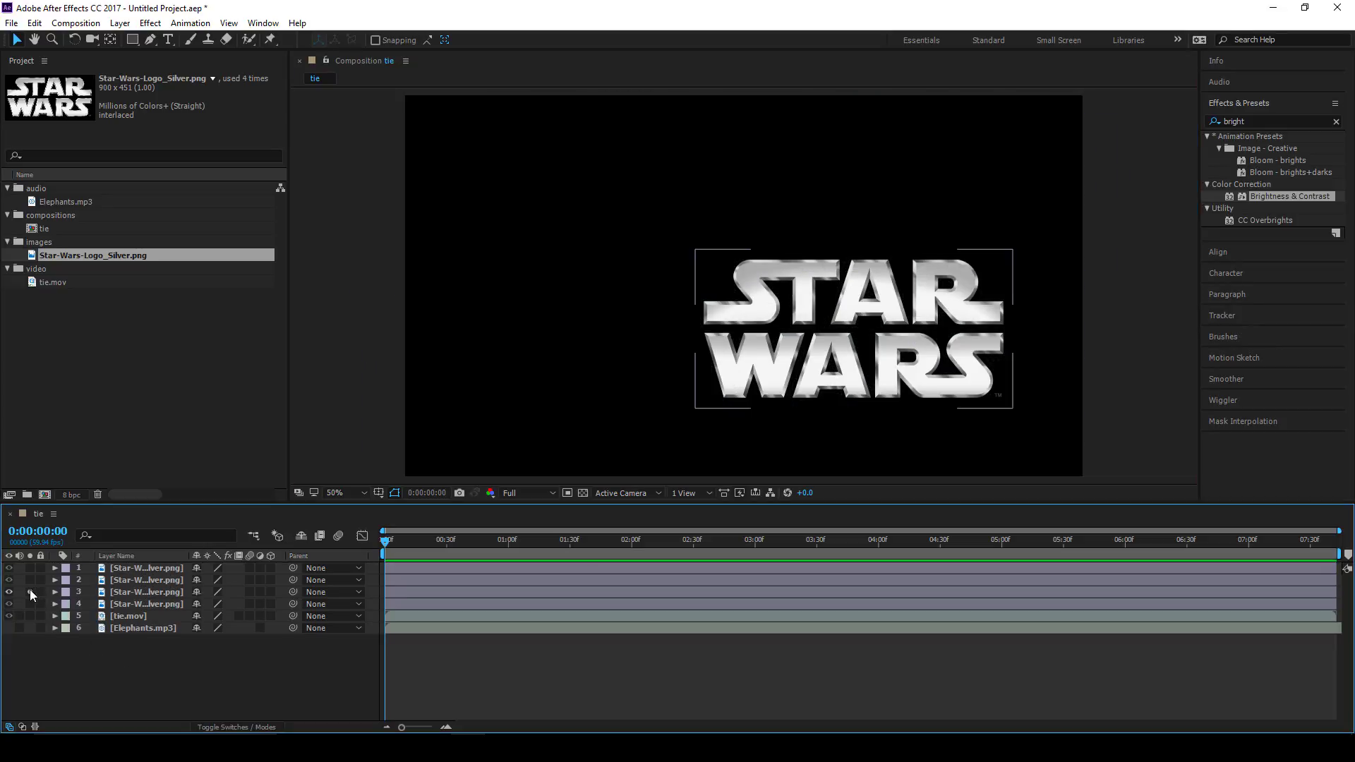
click(29, 590)
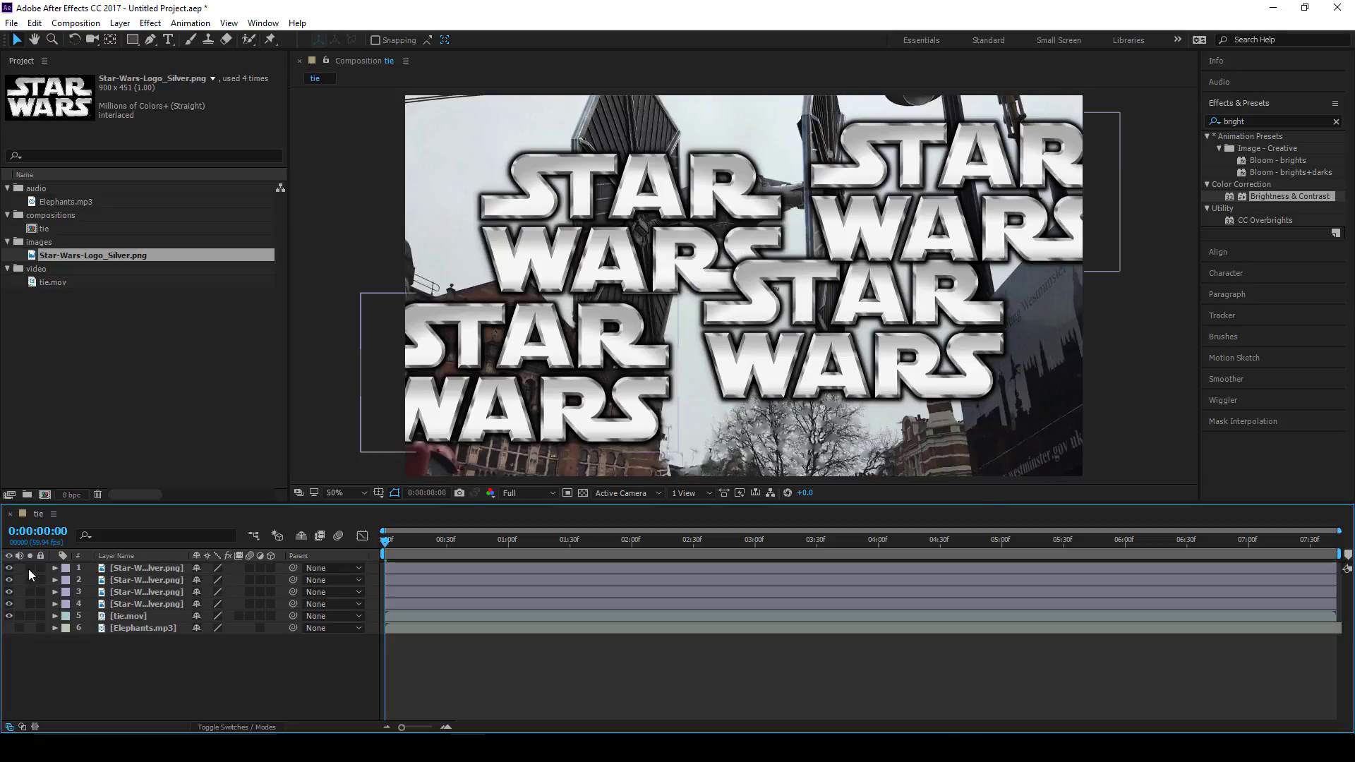
click(29, 569)
click(30, 592)
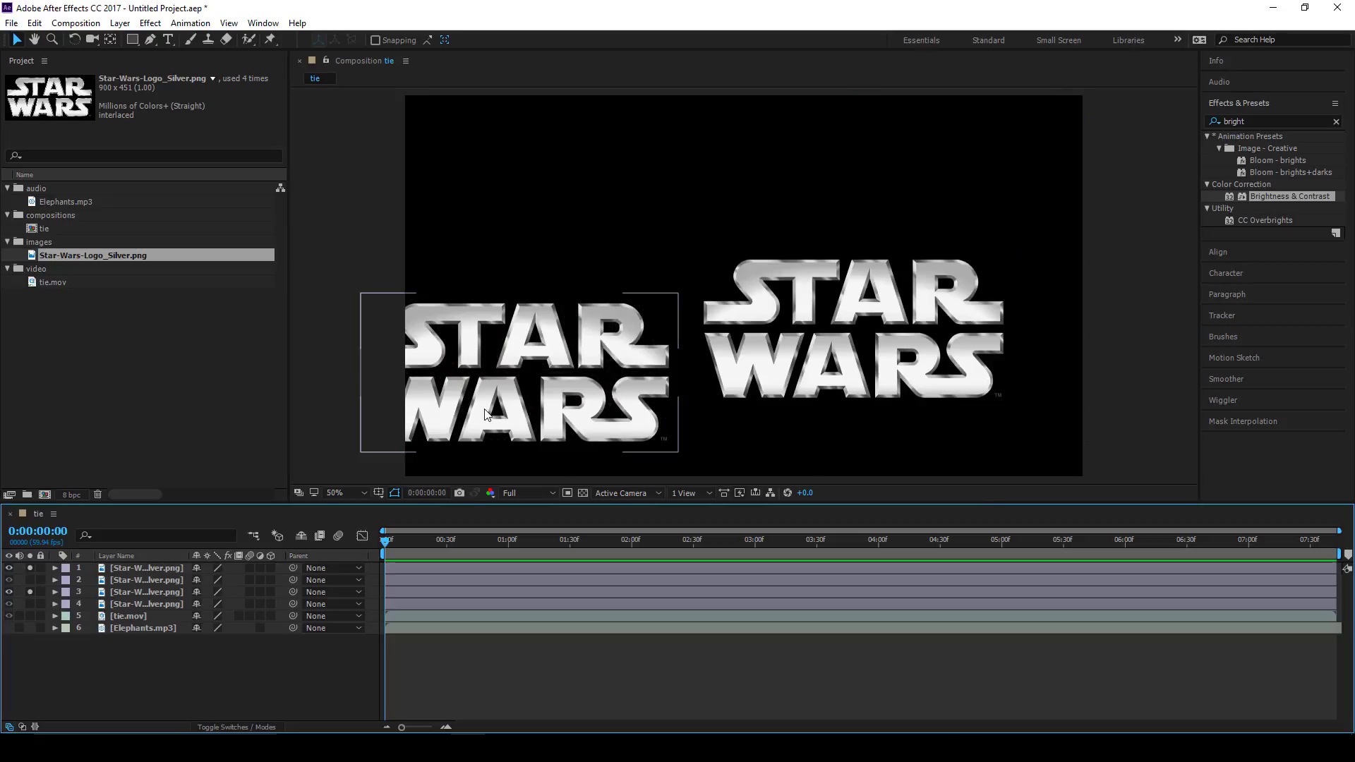
click(810, 366)
drag(536, 367, 600, 213)
drag(833, 332, 873, 372)
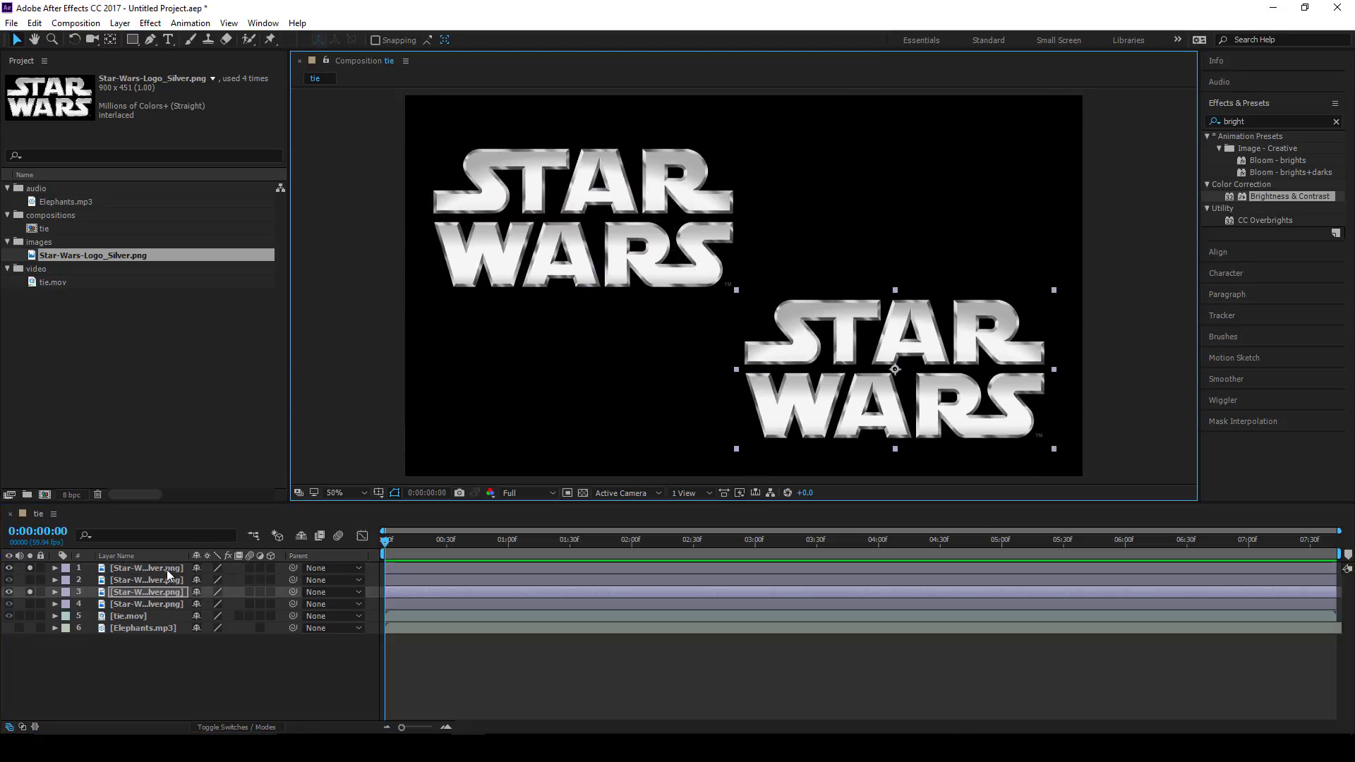
click(29, 592)
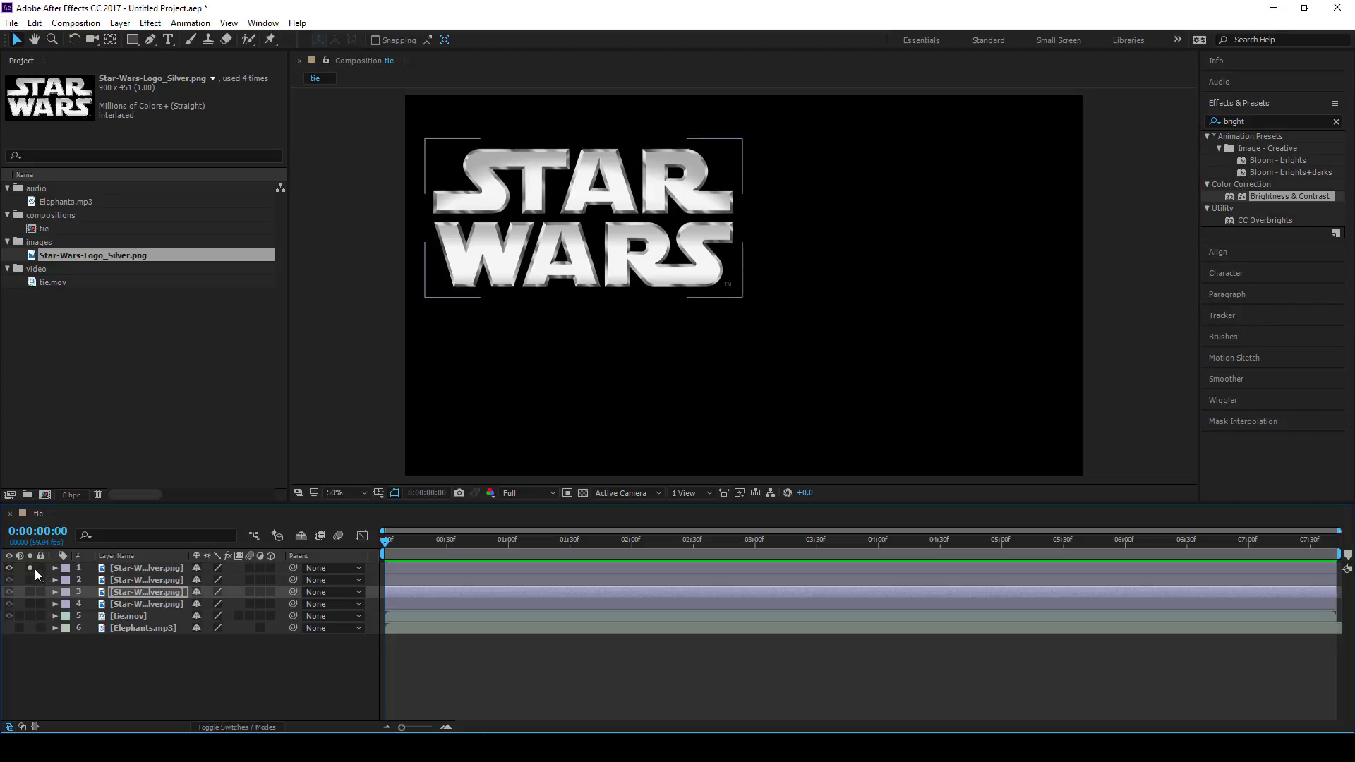
click(30, 568)
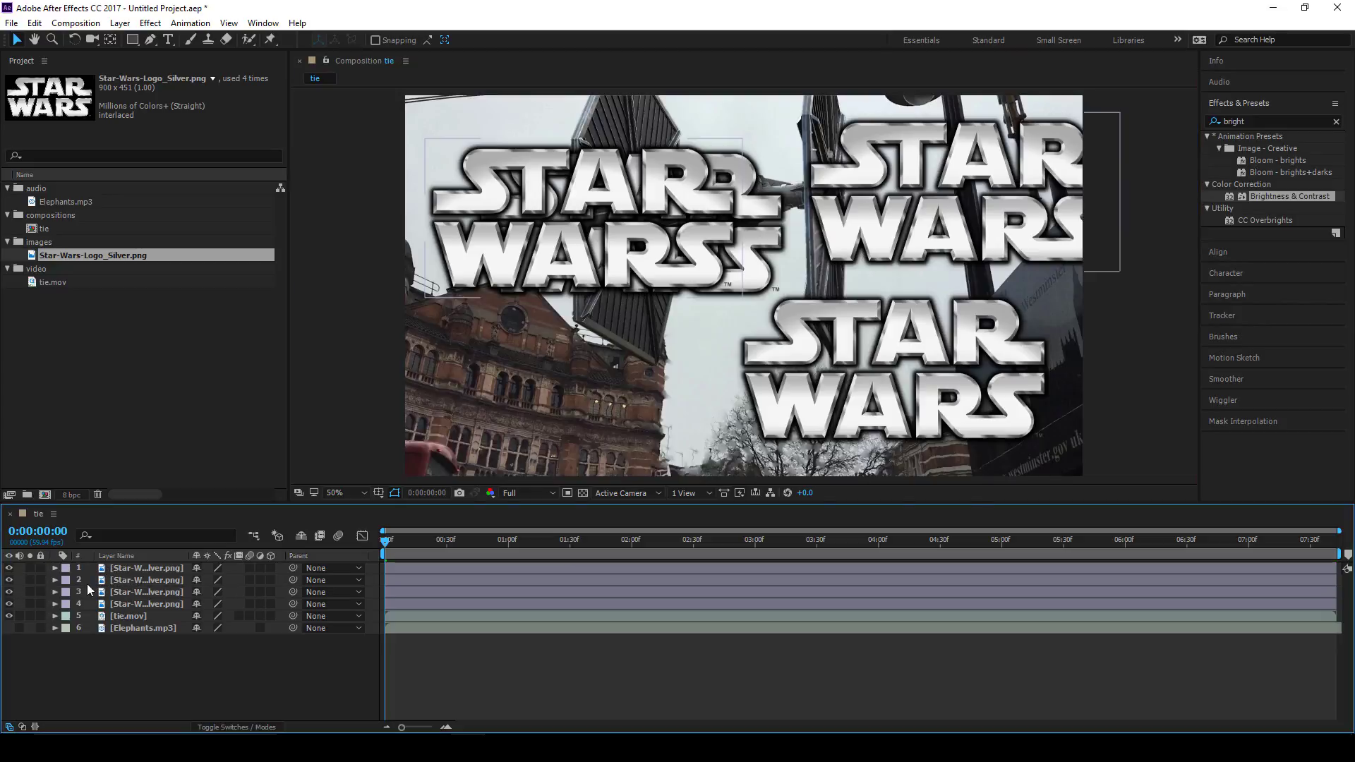
Step: Delete the three duplicate logo layers and move the remaining Star Wars logo back to the centre of the frame
click(154, 569)
shift+click(146, 592)
key(Delete)
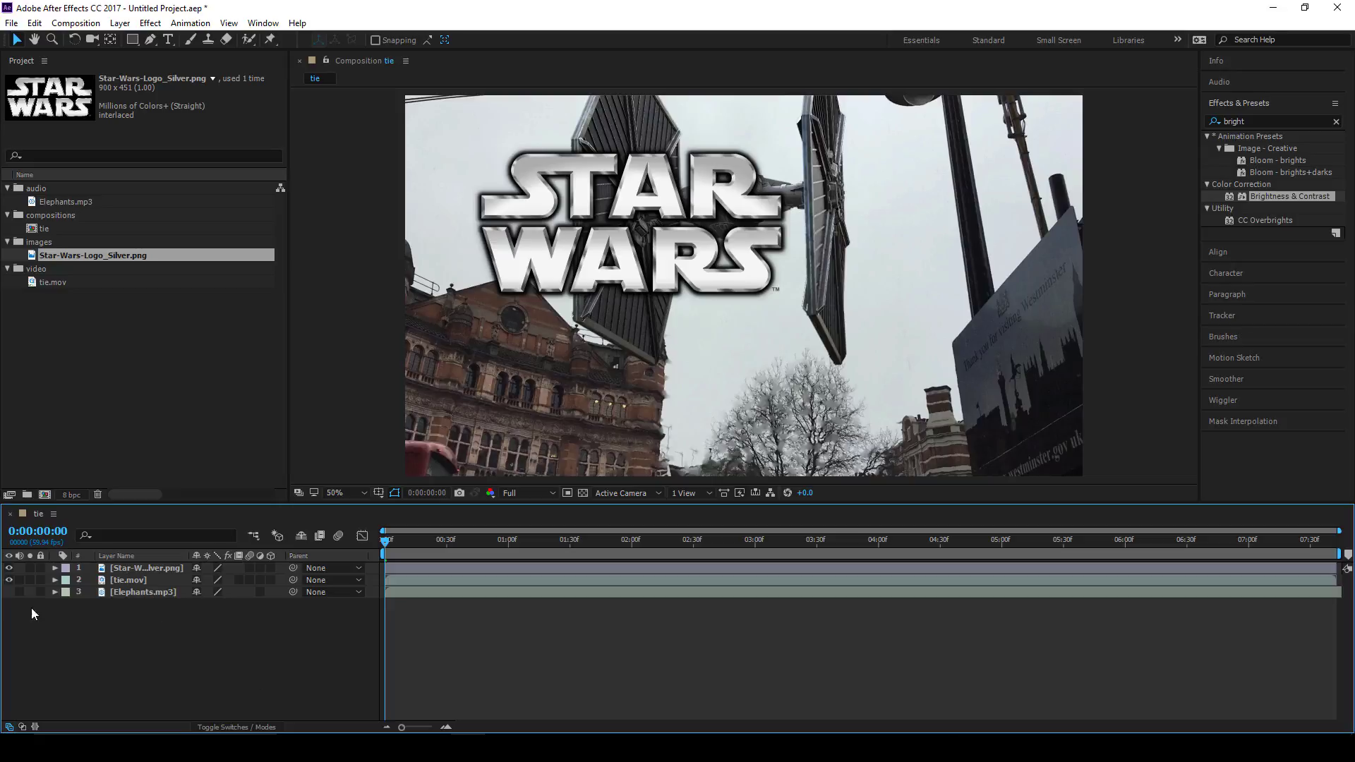
drag(664, 254, 773, 315)
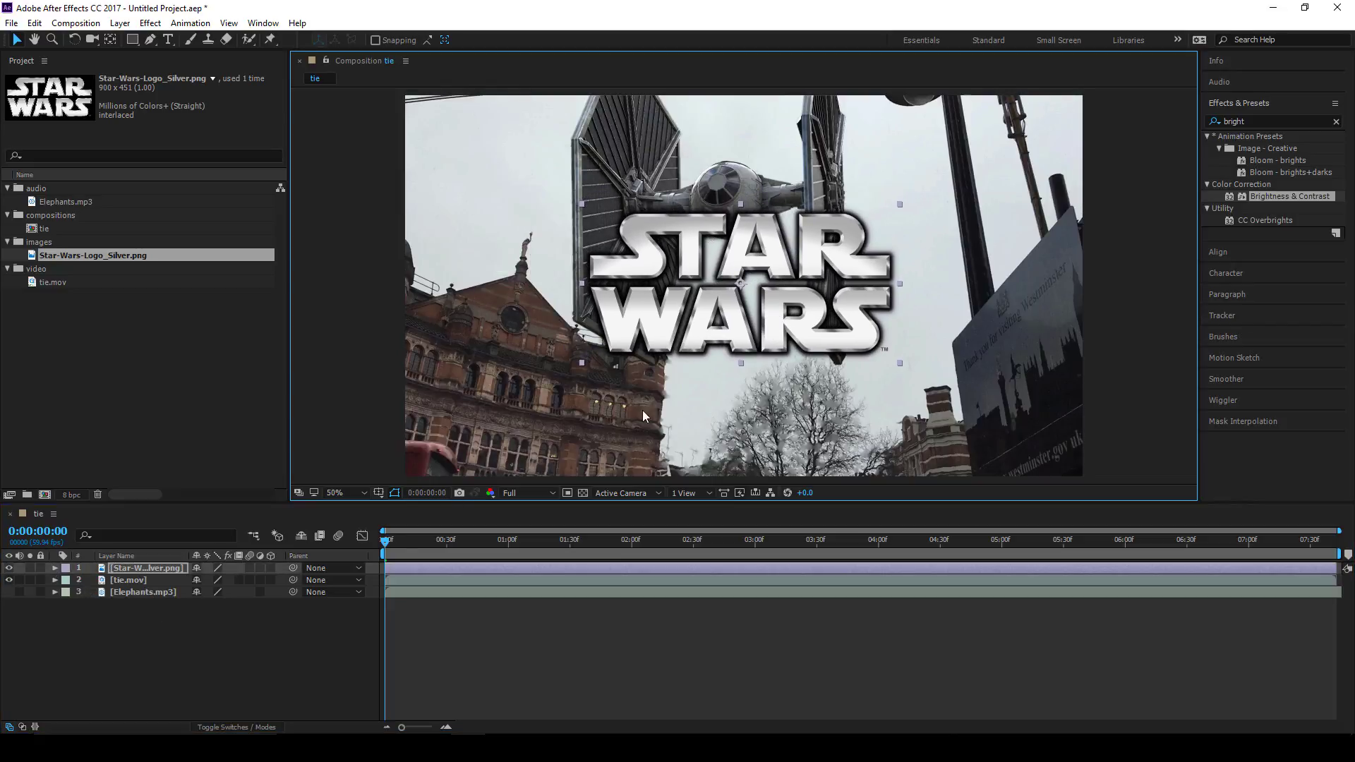
click(151, 633)
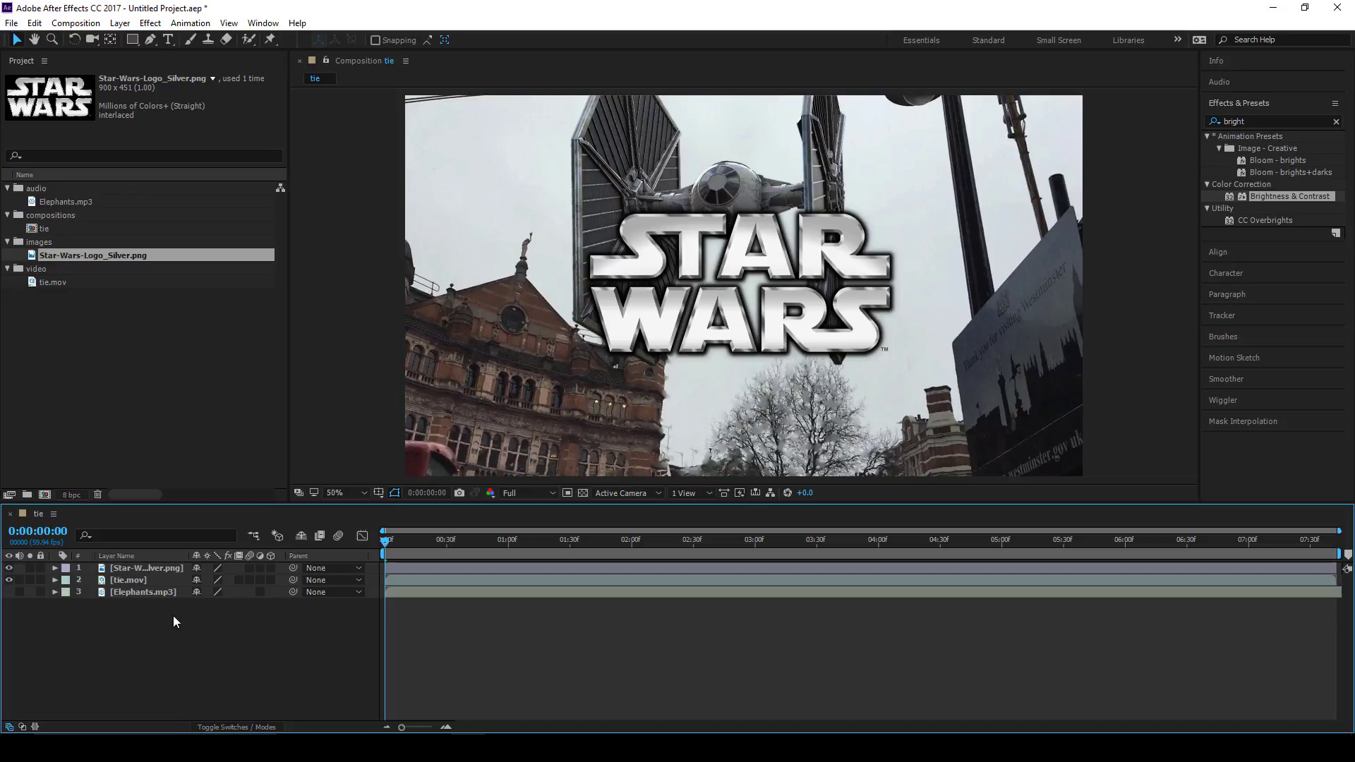
click(139, 582)
click(121, 594)
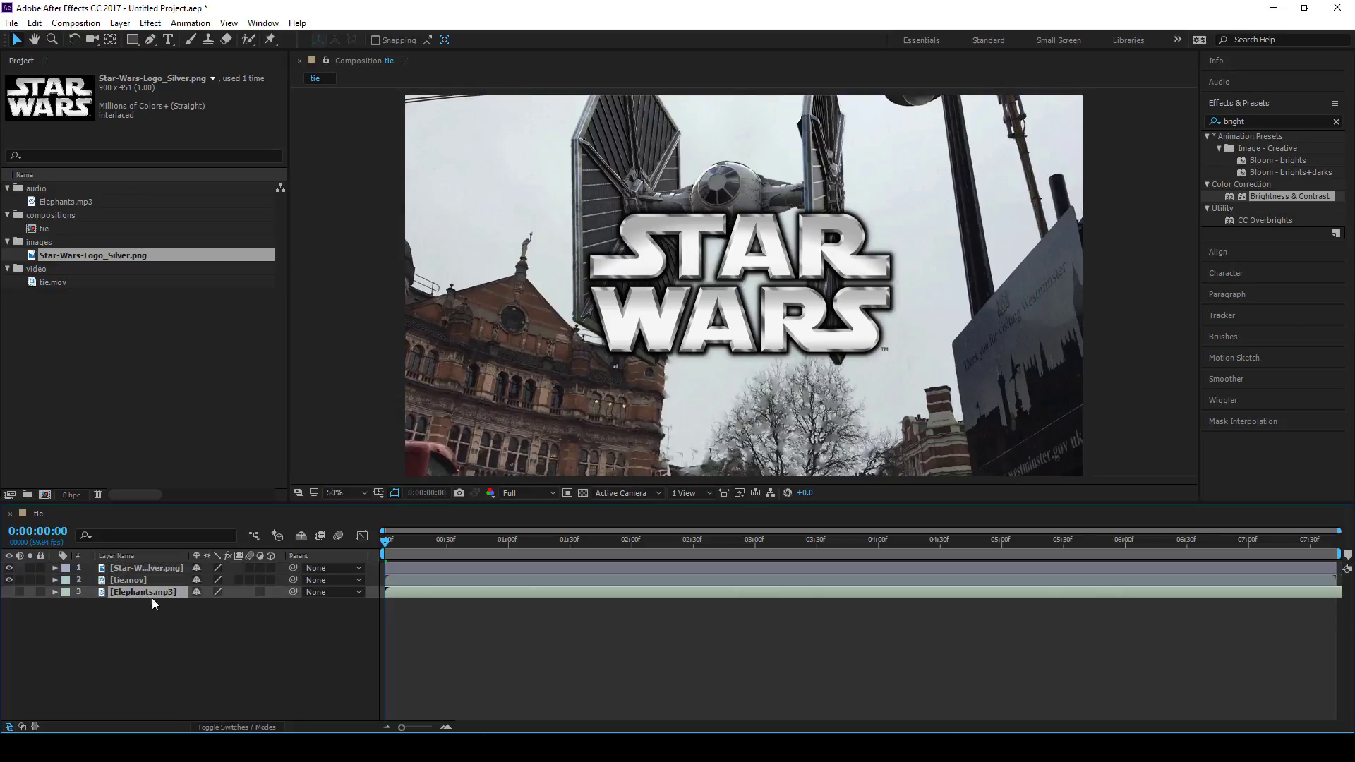
click(112, 671)
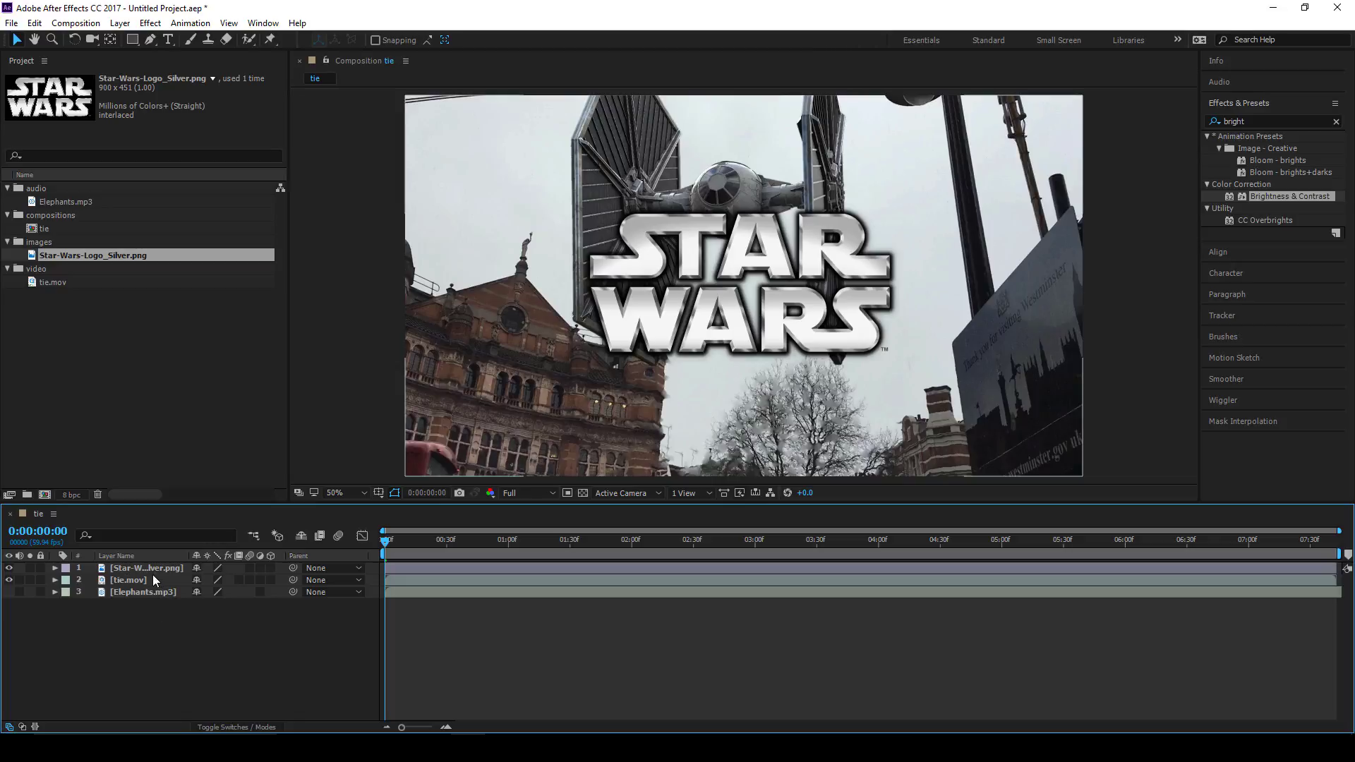
click(151, 570)
click(143, 615)
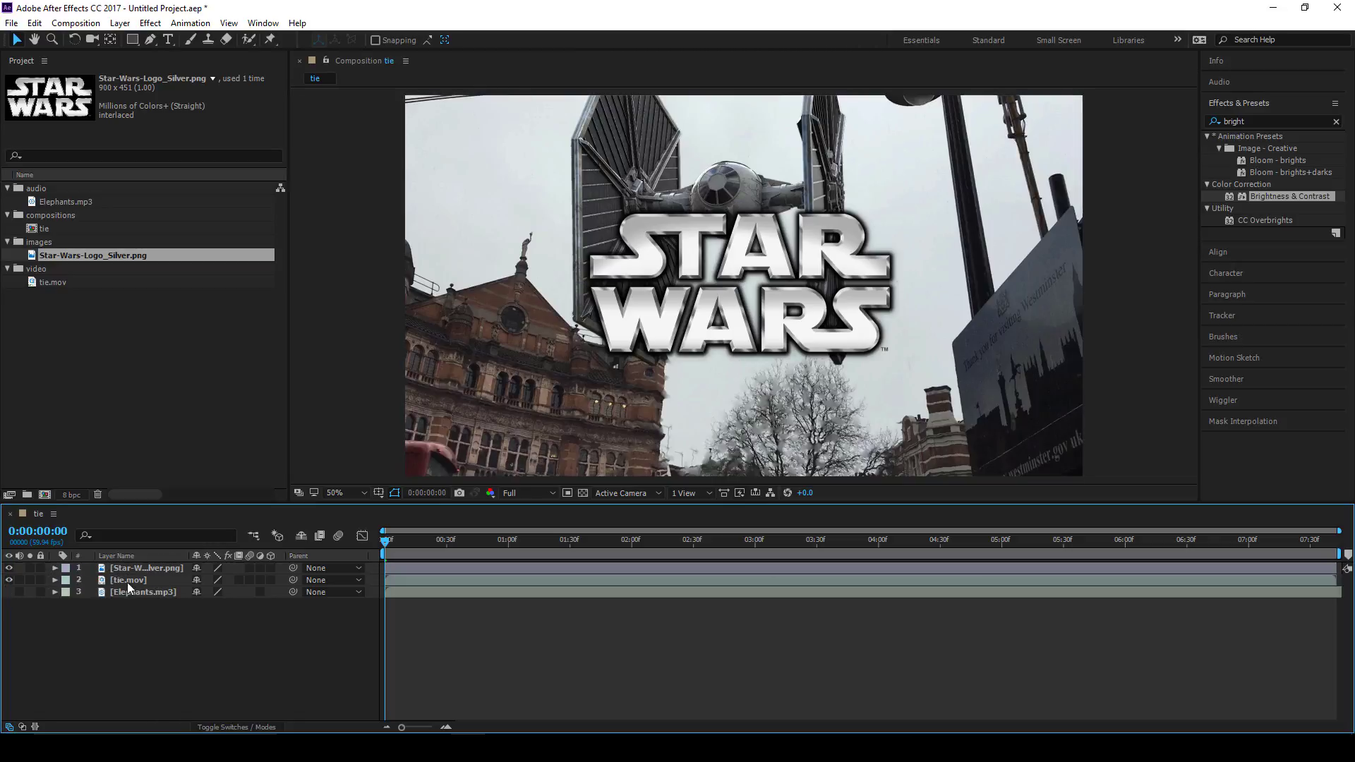
Step: Lock the Star Wars logo layer and try to move and select it
click(41, 568)
drag(744, 307, 679, 312)
key(ctrl+z)
click(133, 582)
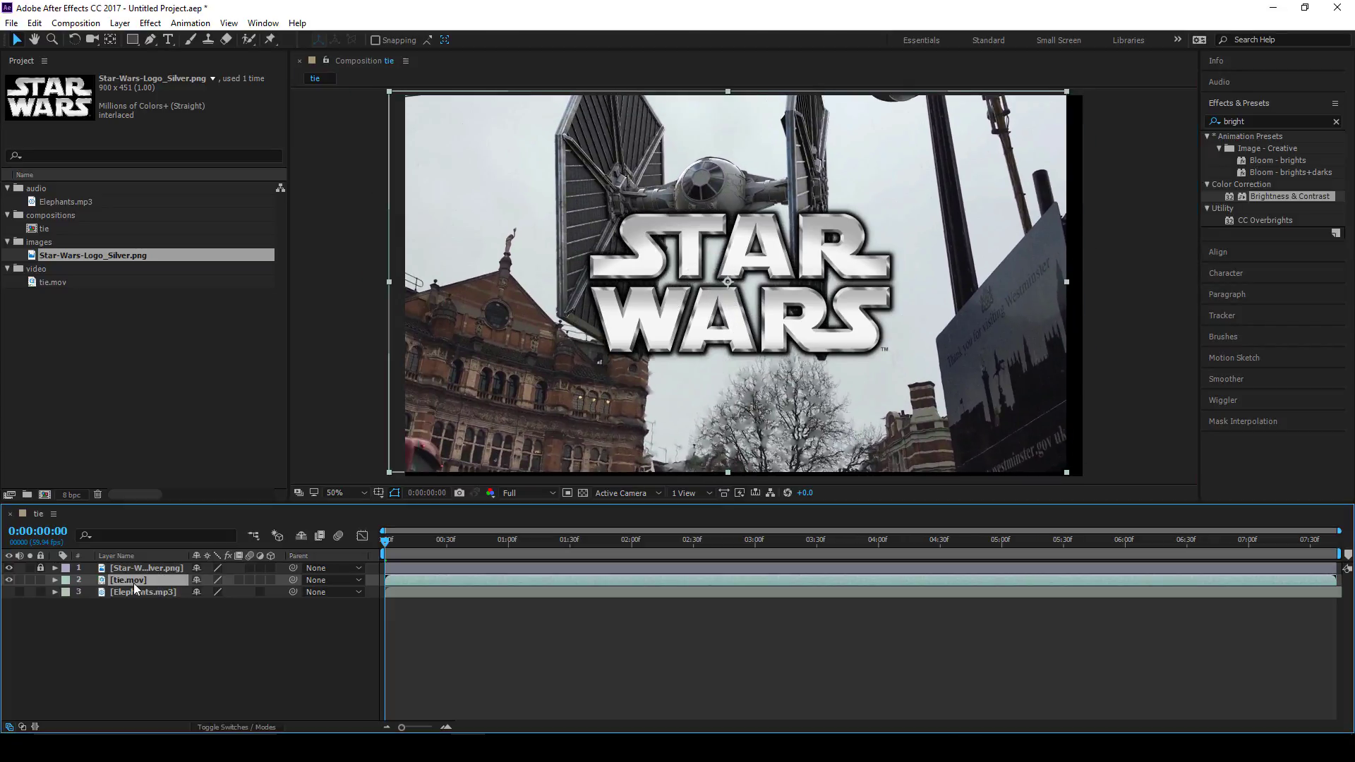
click(143, 570)
click(194, 603)
click(150, 568)
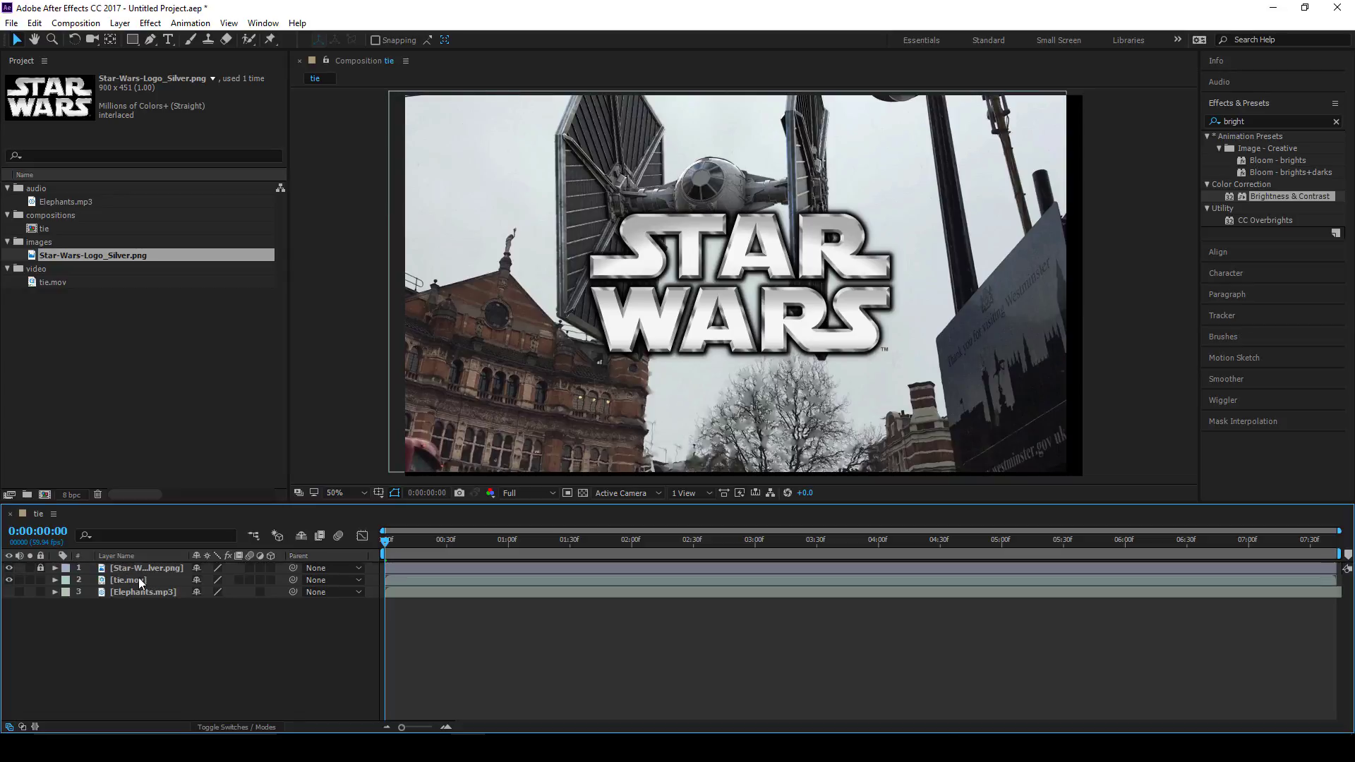
Step: Move the tie.mov footage to the right behind the locked Star Wars logo
click(135, 580)
click(674, 317)
drag(674, 313, 719, 328)
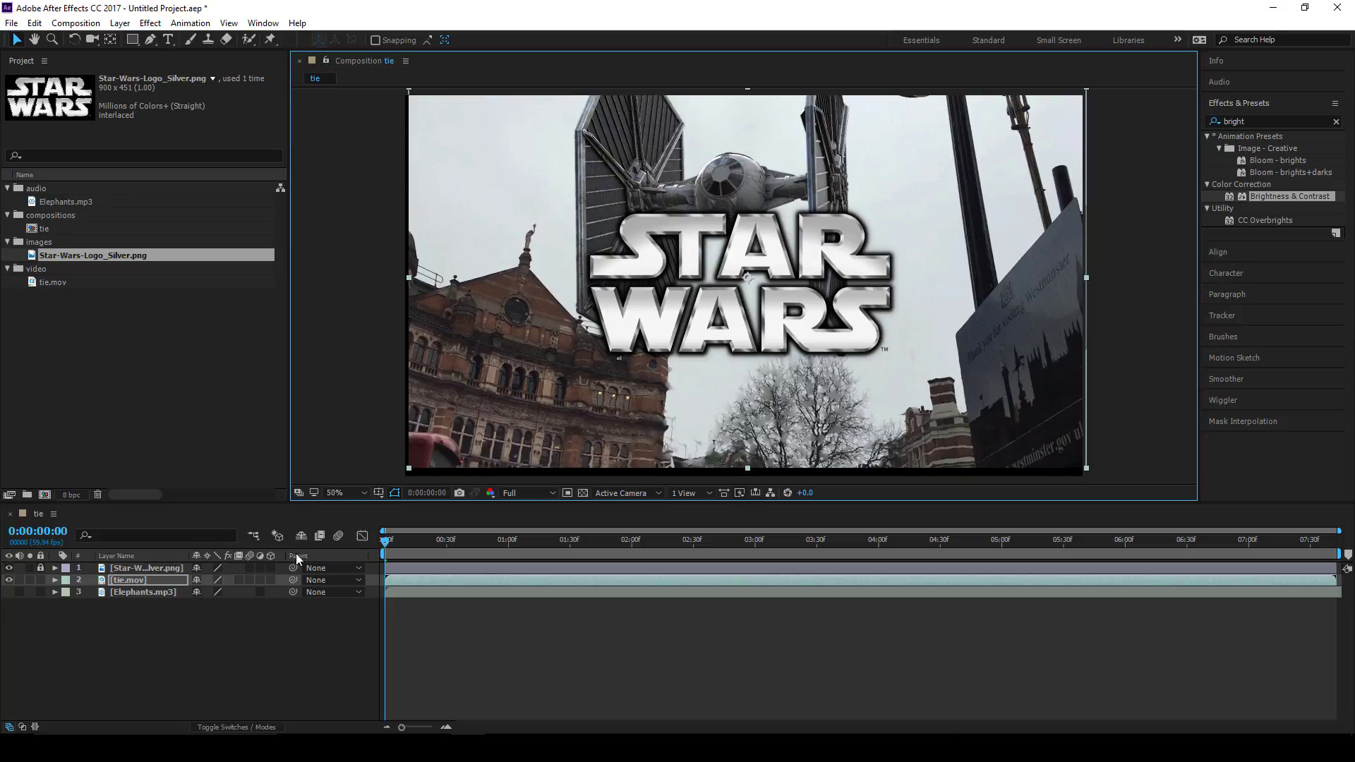
Step: Lock the tie.mov layer, try to move the locked footage, and toggle the lock on the Elephants.mp3 layer
click(40, 580)
mouse_move(551, 206)
mouse_down()
mouse_move(811, 333)
mouse_move(673, 326)
mouse_up()
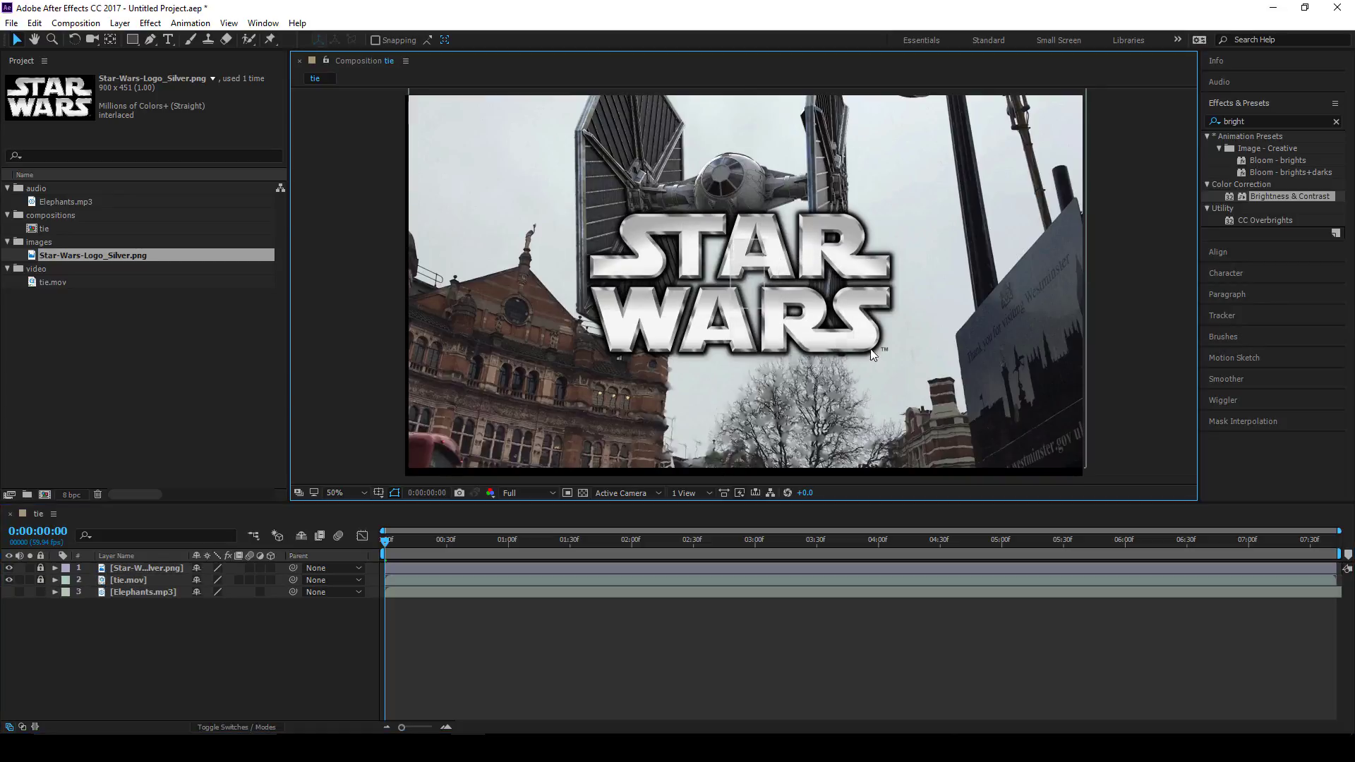
click(125, 591)
click(40, 592)
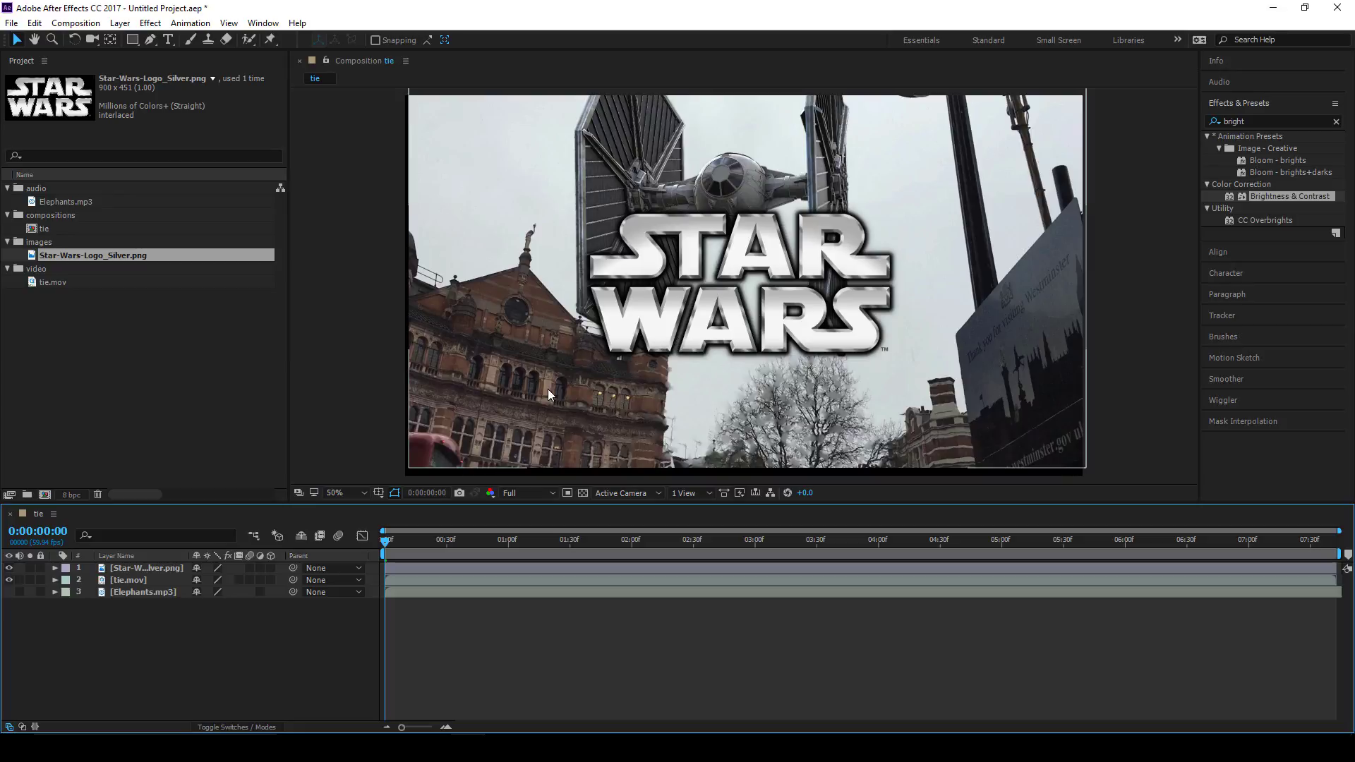
Step: Move the unlocked tie.mov footage up and to the right, and shift the Star Wars logo down and to the right
click(463, 401)
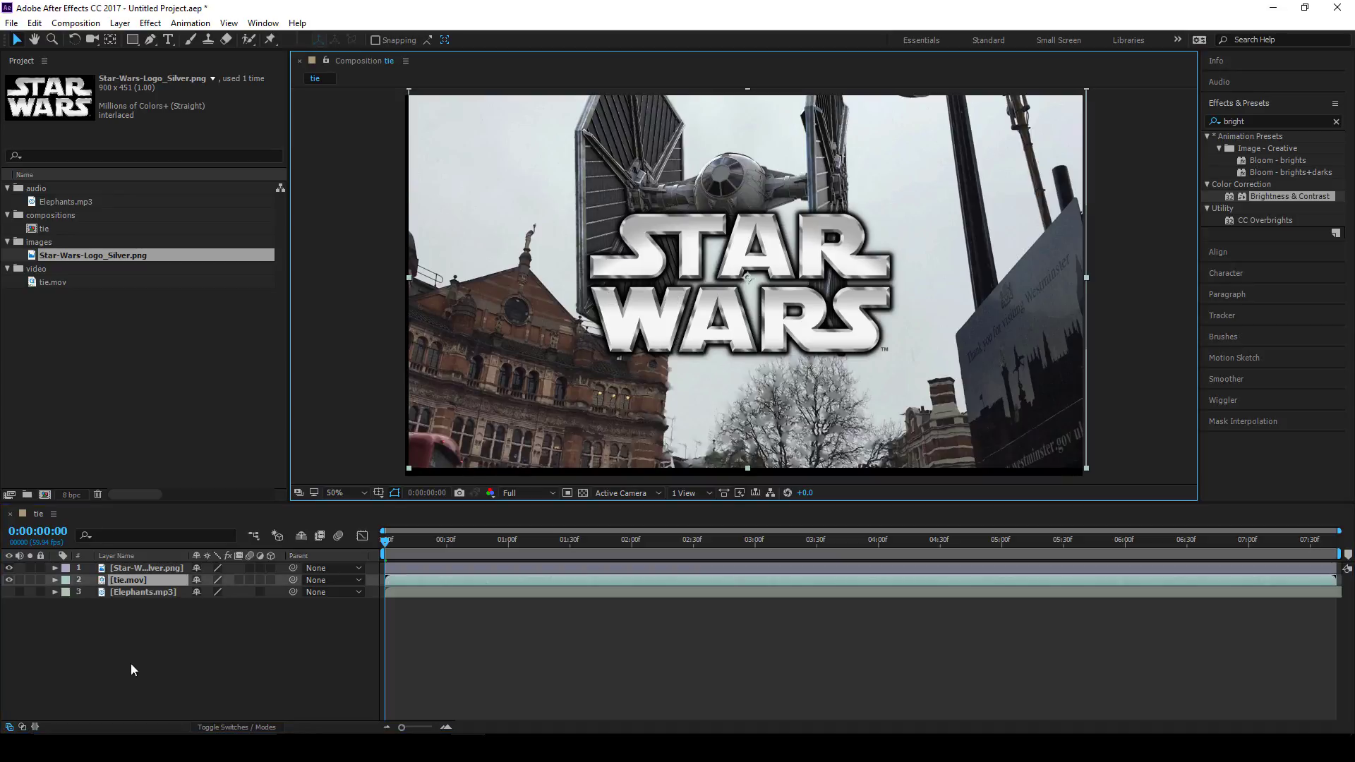
drag(551, 337, 603, 279)
click(113, 603)
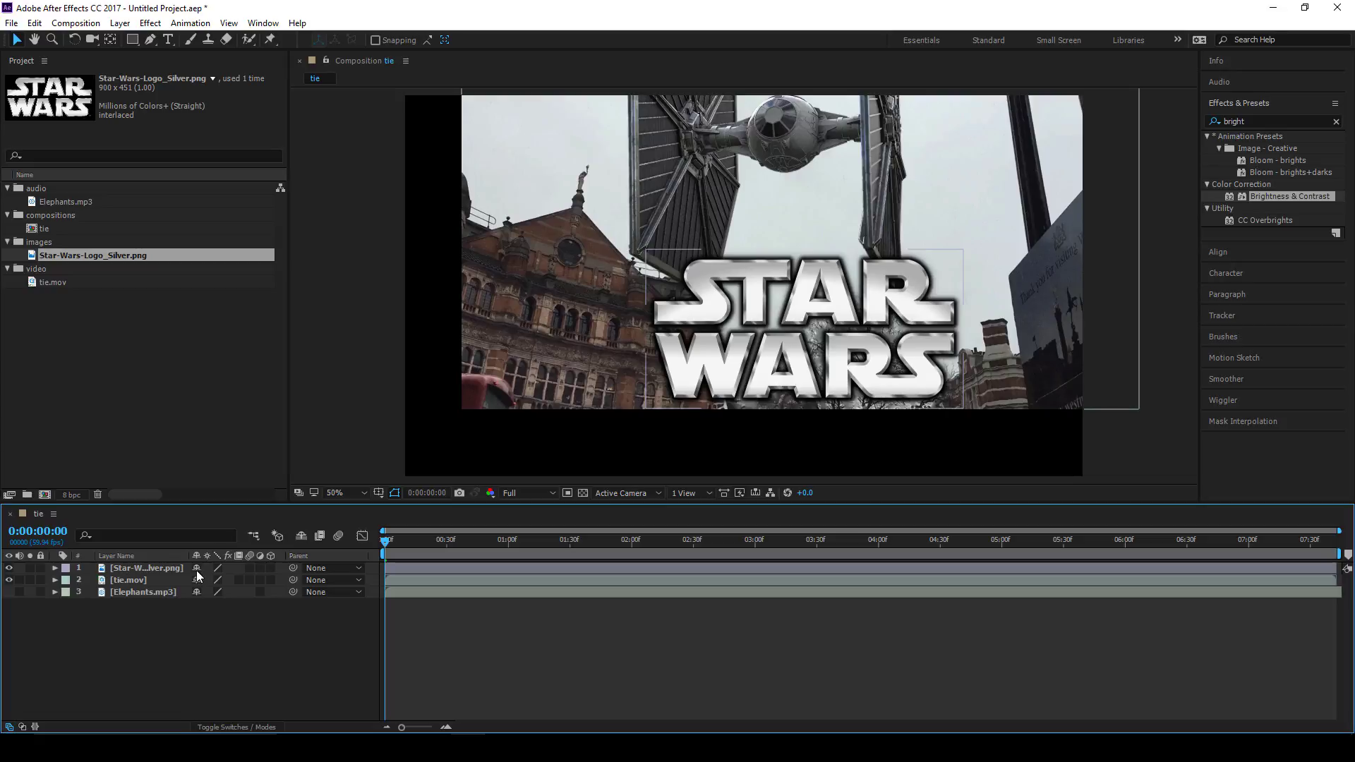
Step: Hide the Star Wars logo layer from the timeline with its shy switch and bring it back into the layer list
click(207, 584)
click(197, 569)
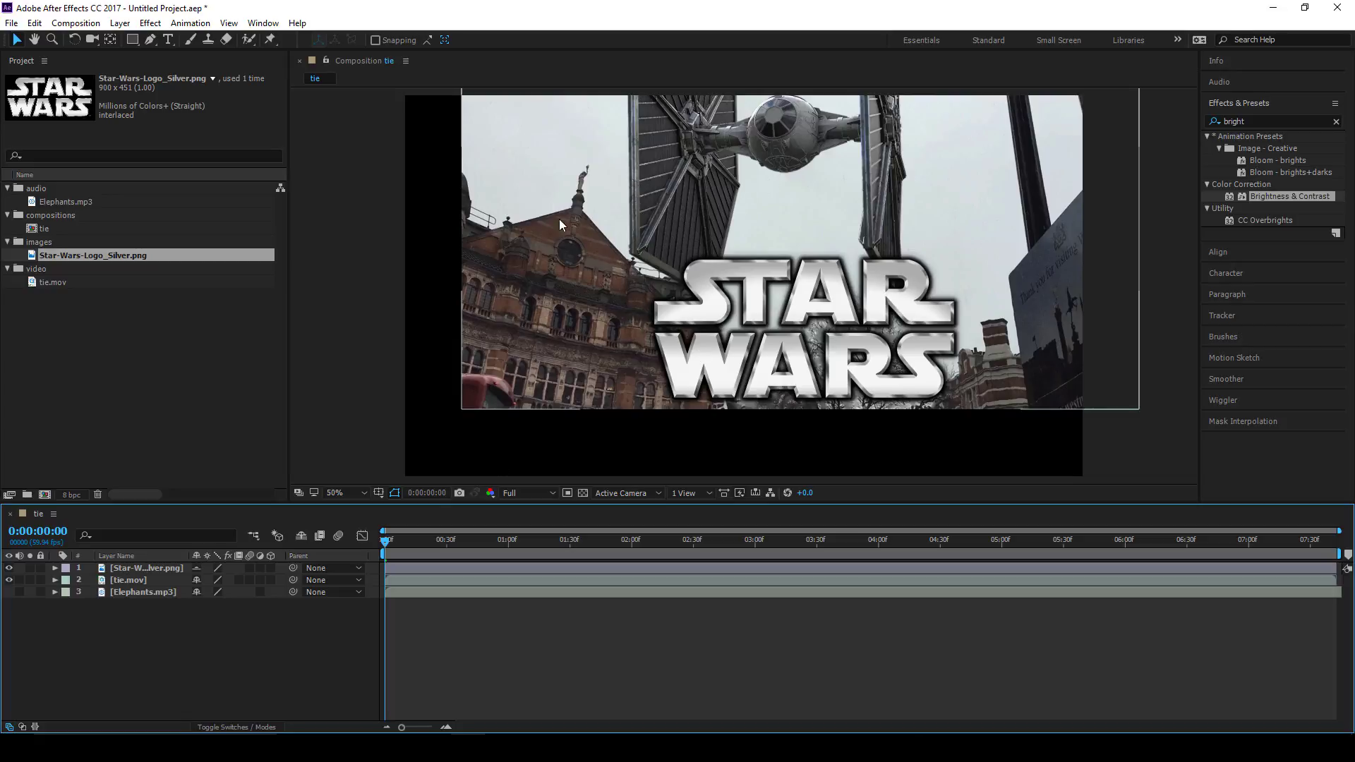
click(197, 568)
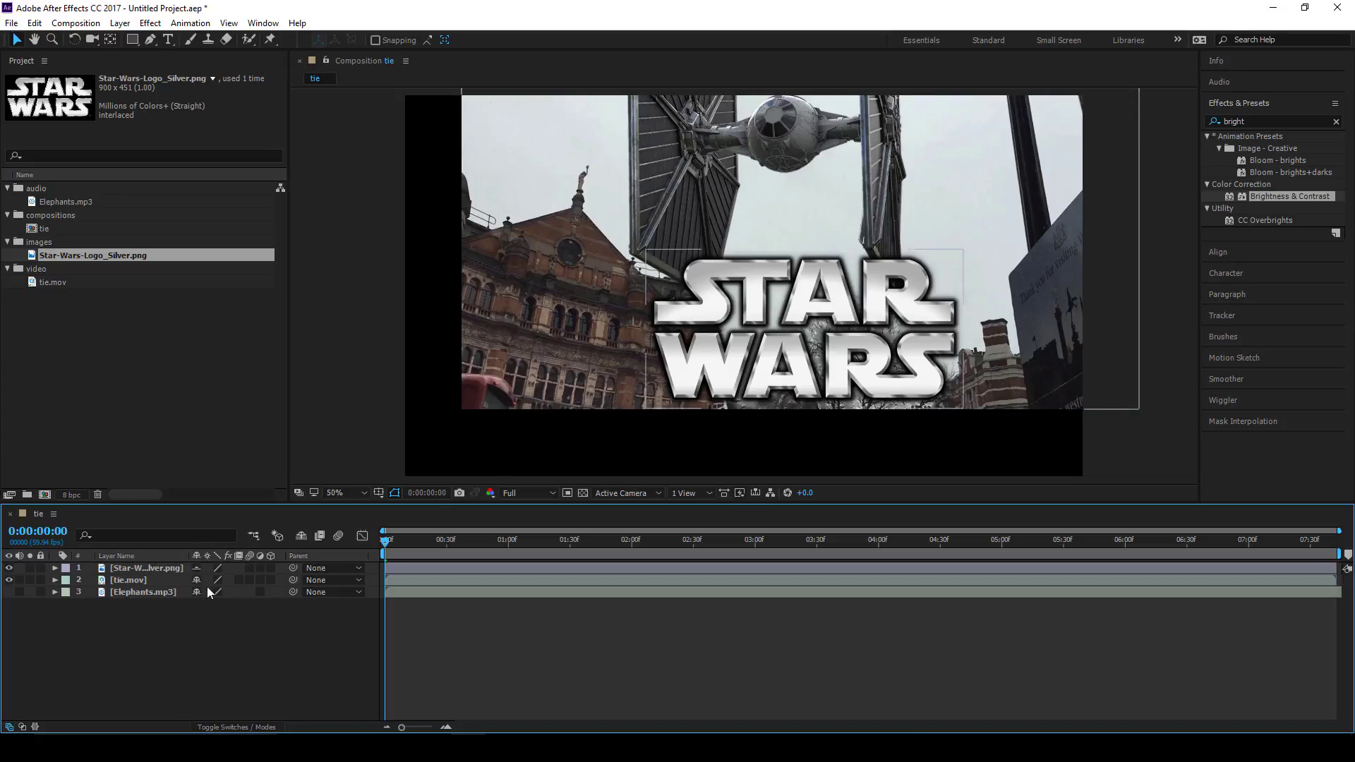
click(301, 537)
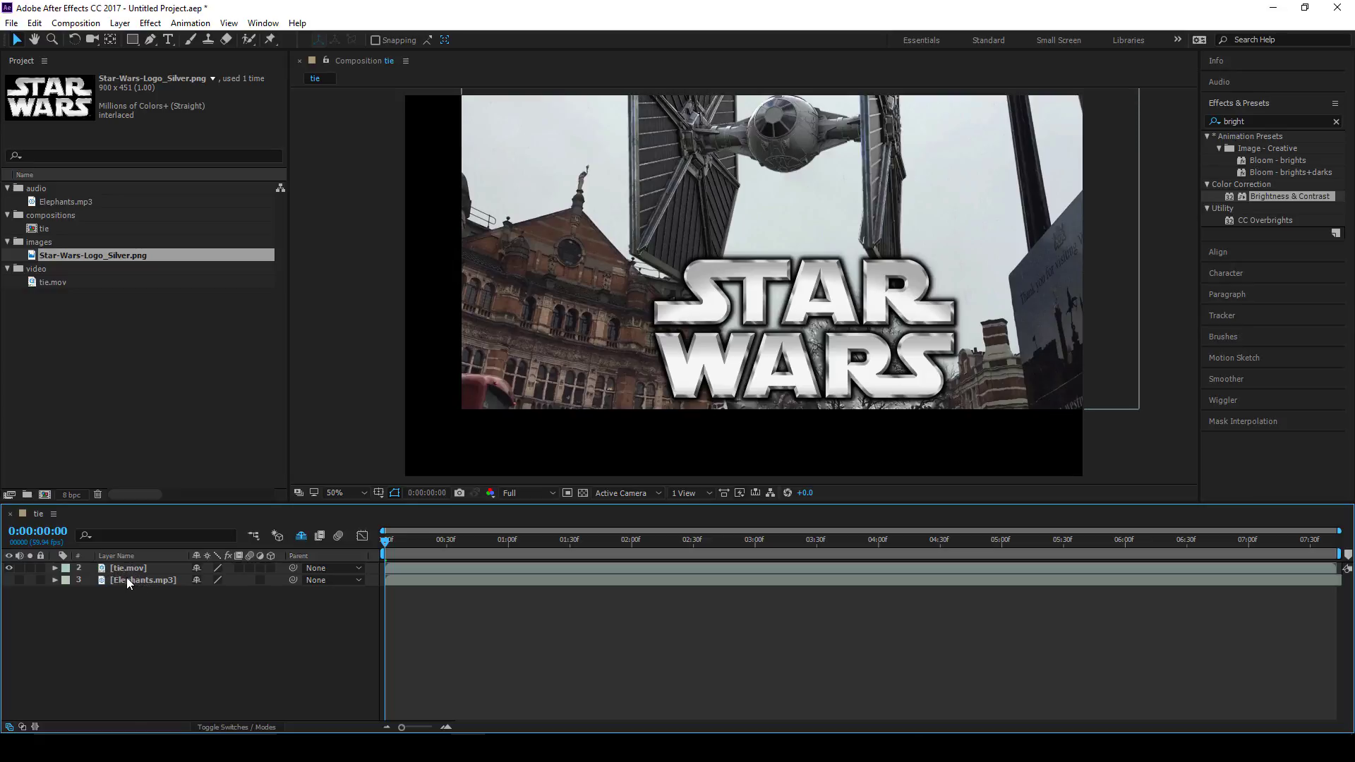
click(302, 535)
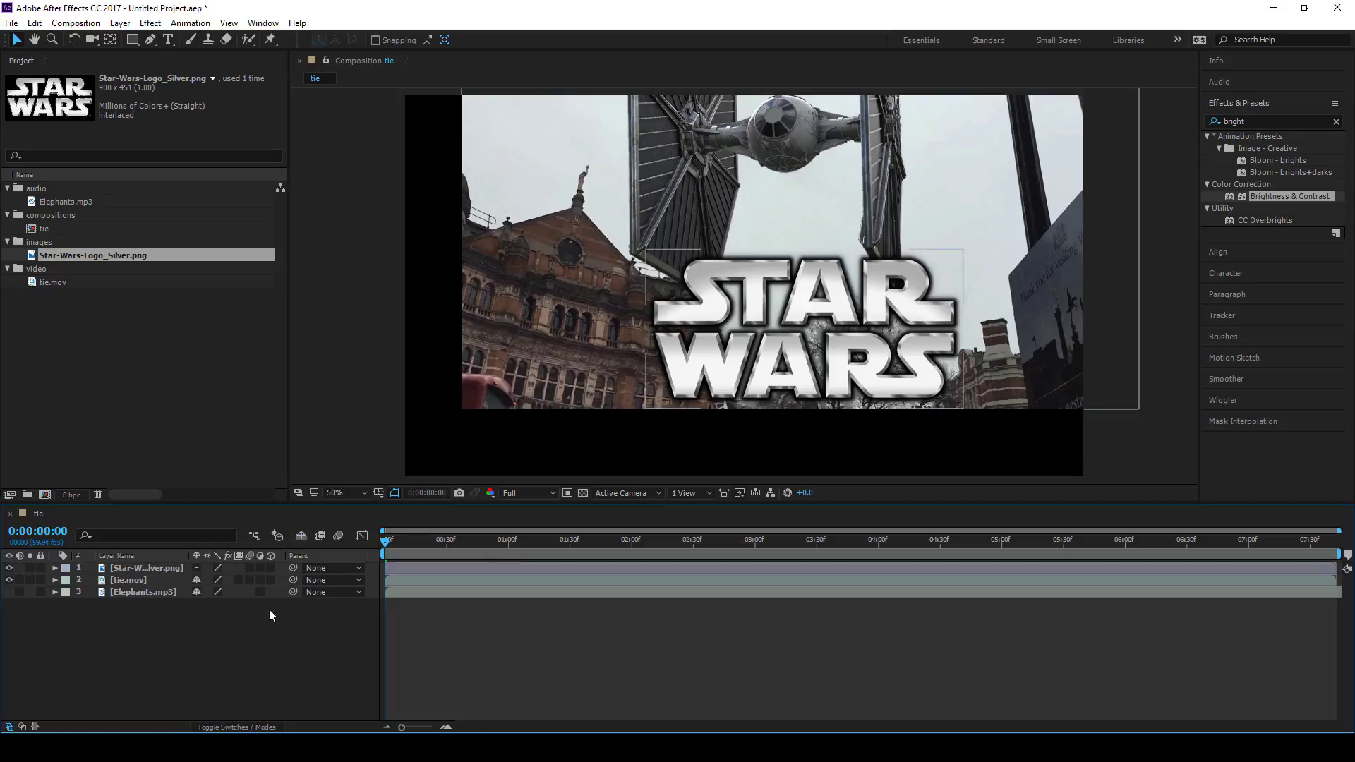
click(197, 569)
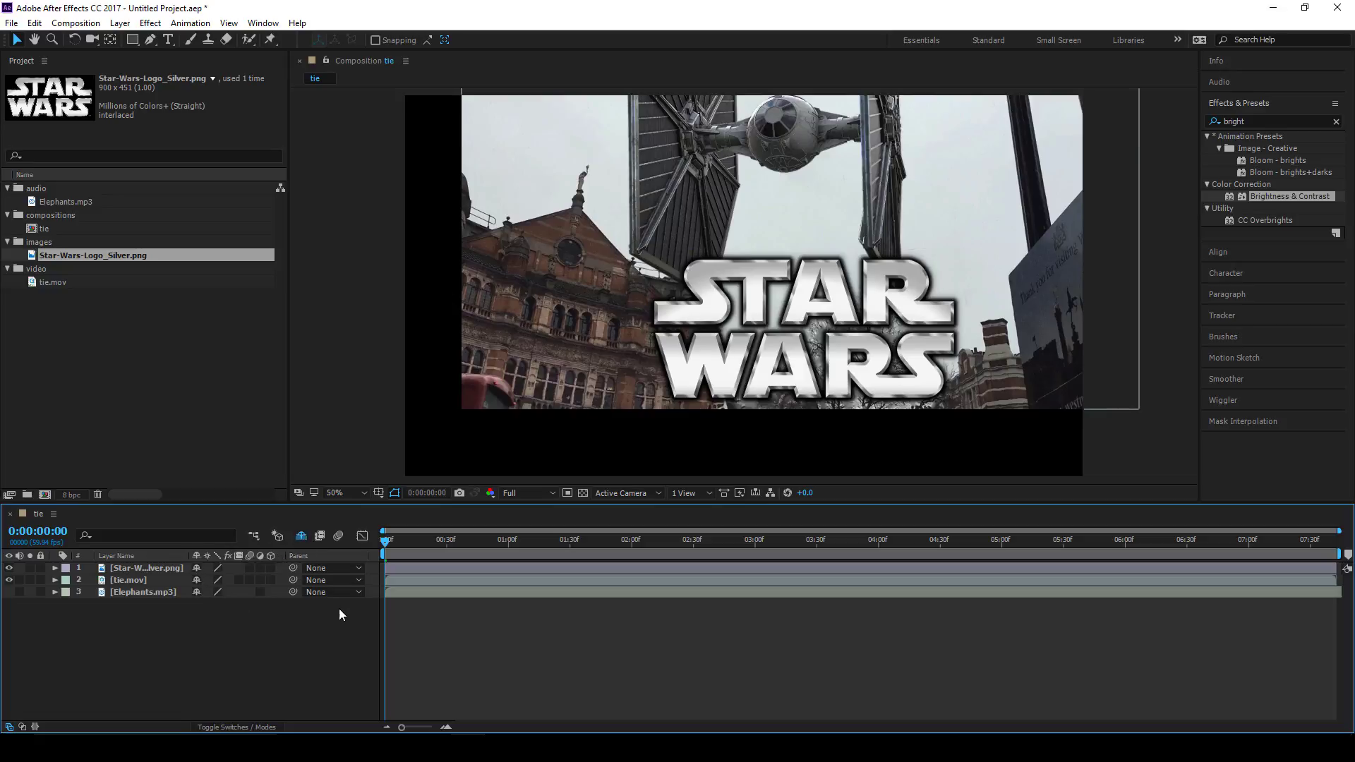
Step: Hide all the layers from the timeline with their shy switches, bring them back and clear the shy switches
click(197, 569)
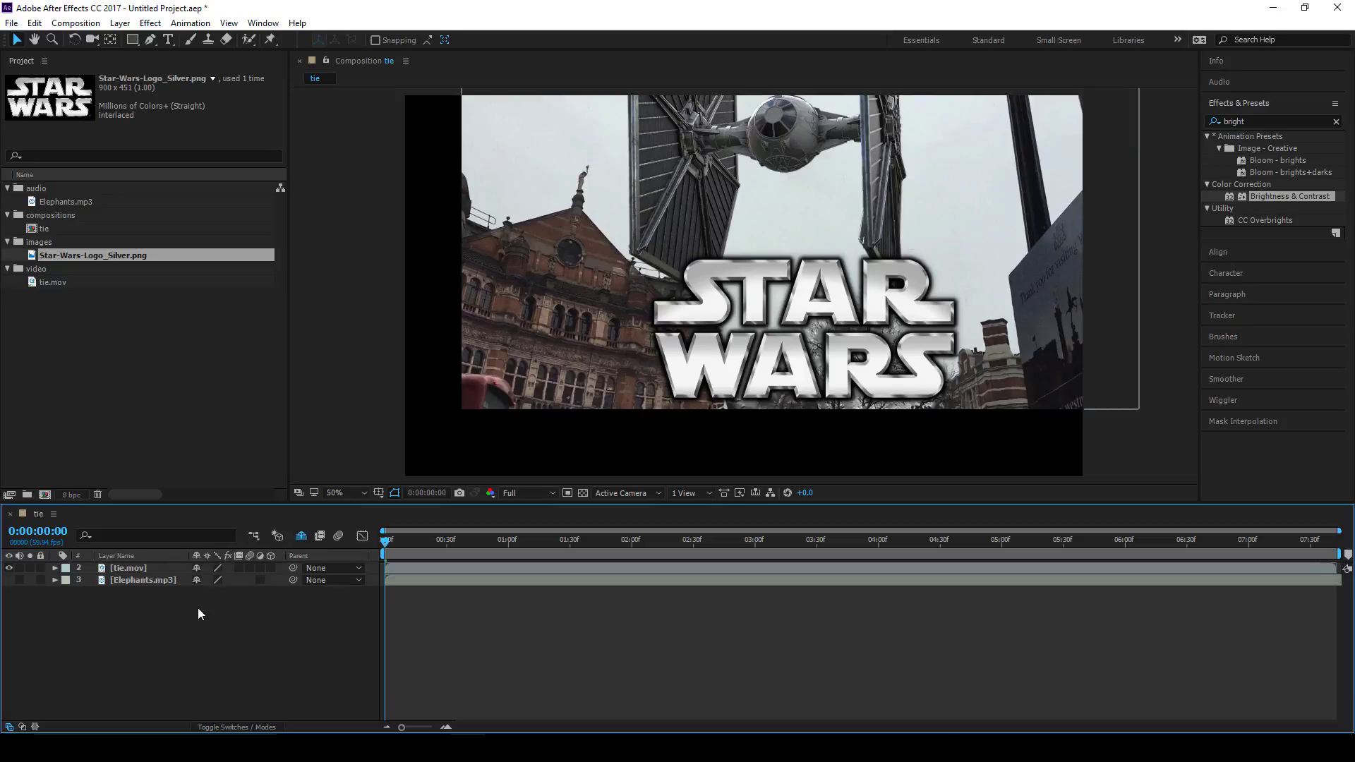
click(199, 569)
click(197, 569)
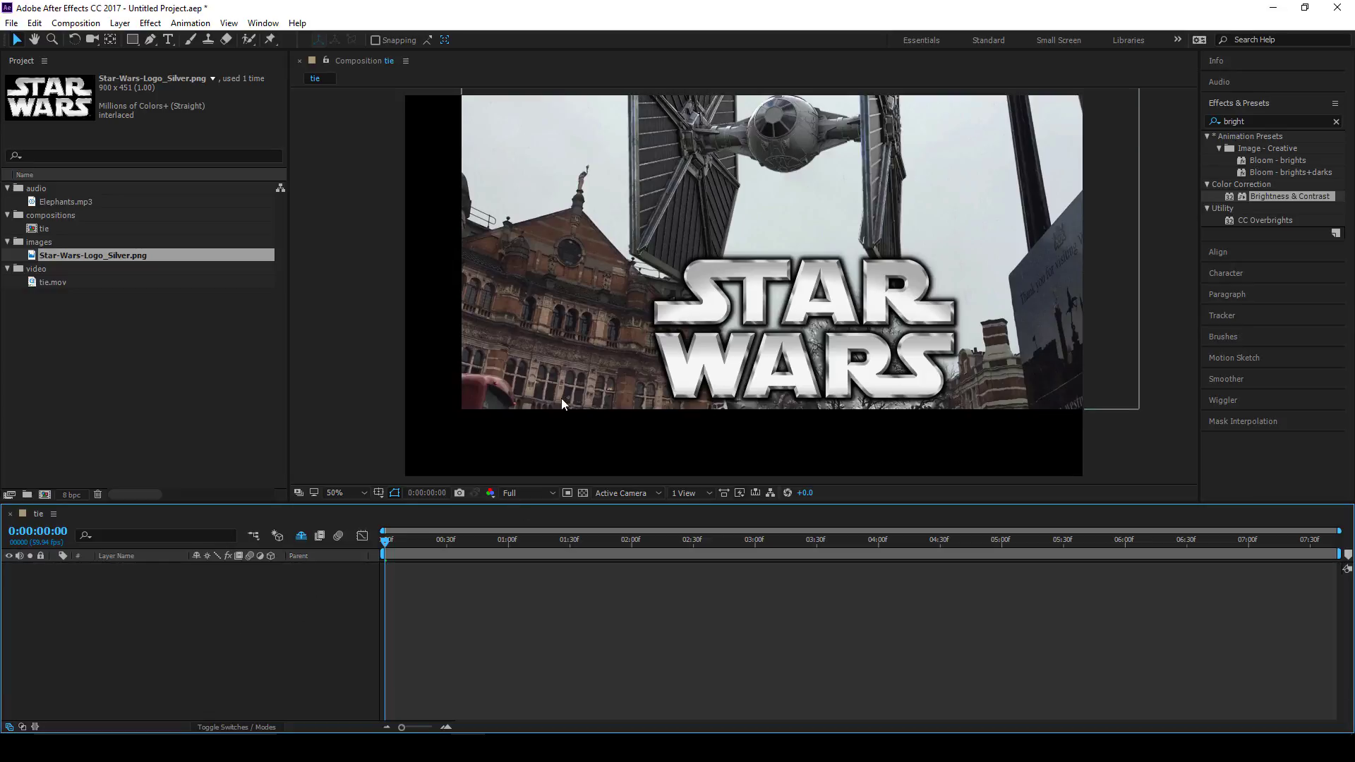
mouse_move(401, 541)
mouse_down()
mouse_move(478, 543)
mouse_move(381, 549)
mouse_up()
click(304, 535)
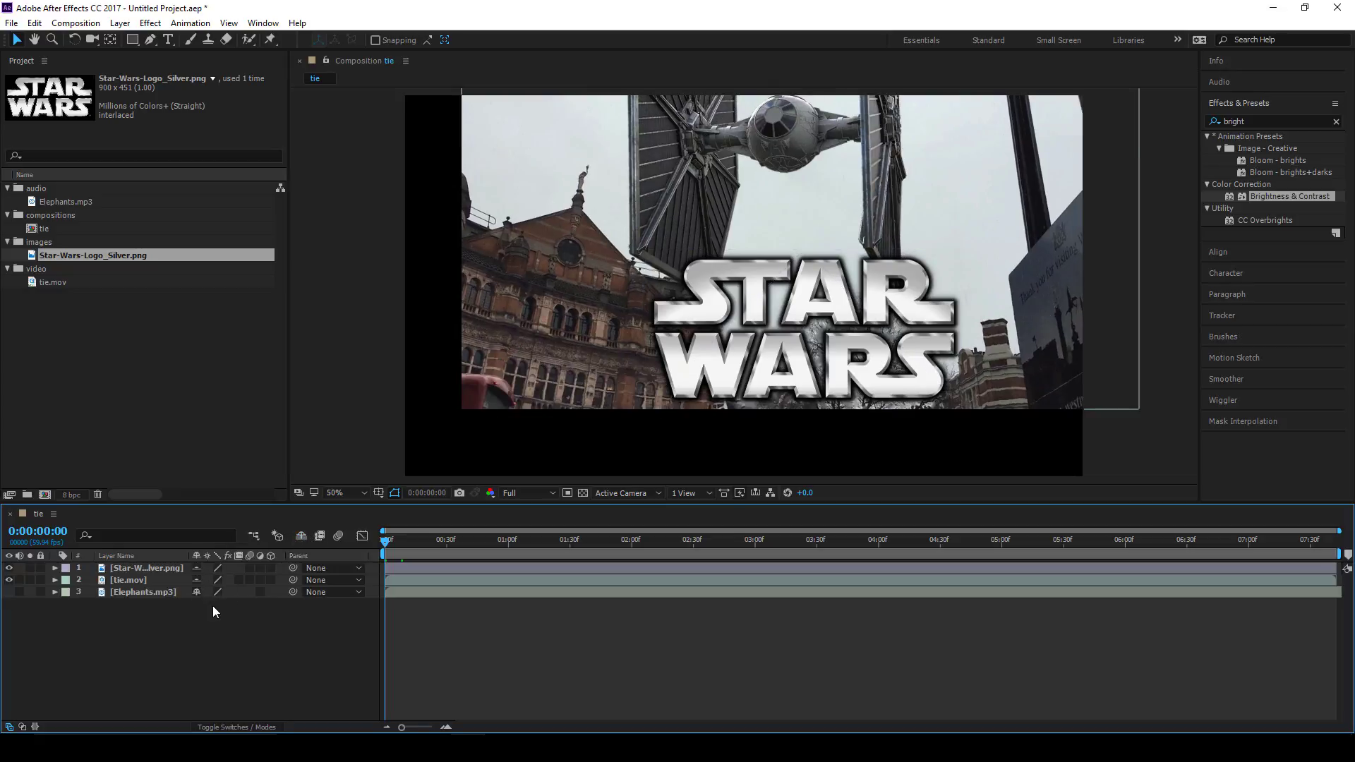
click(197, 580)
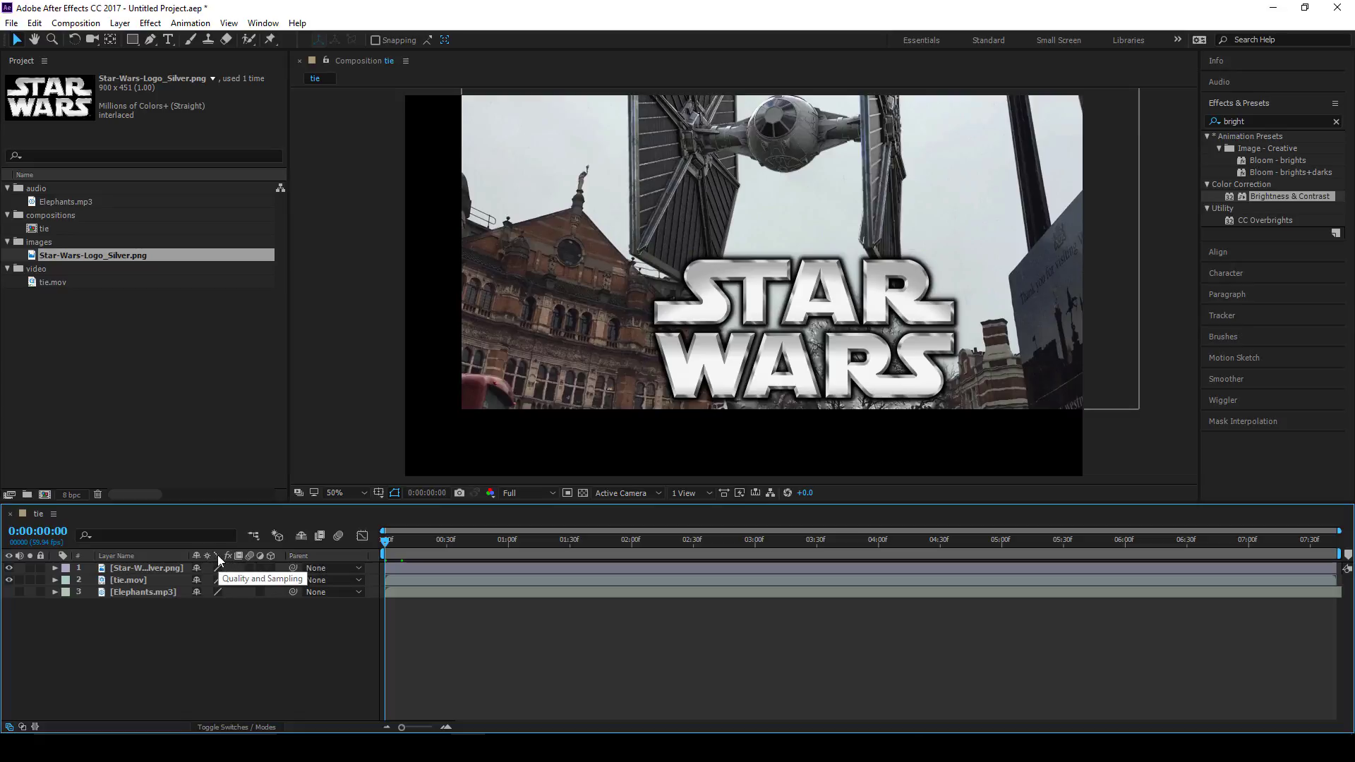
Step: Move the tie.mov footage left until its sides line up with the composition frame
click(521, 272)
drag(510, 324, 453, 321)
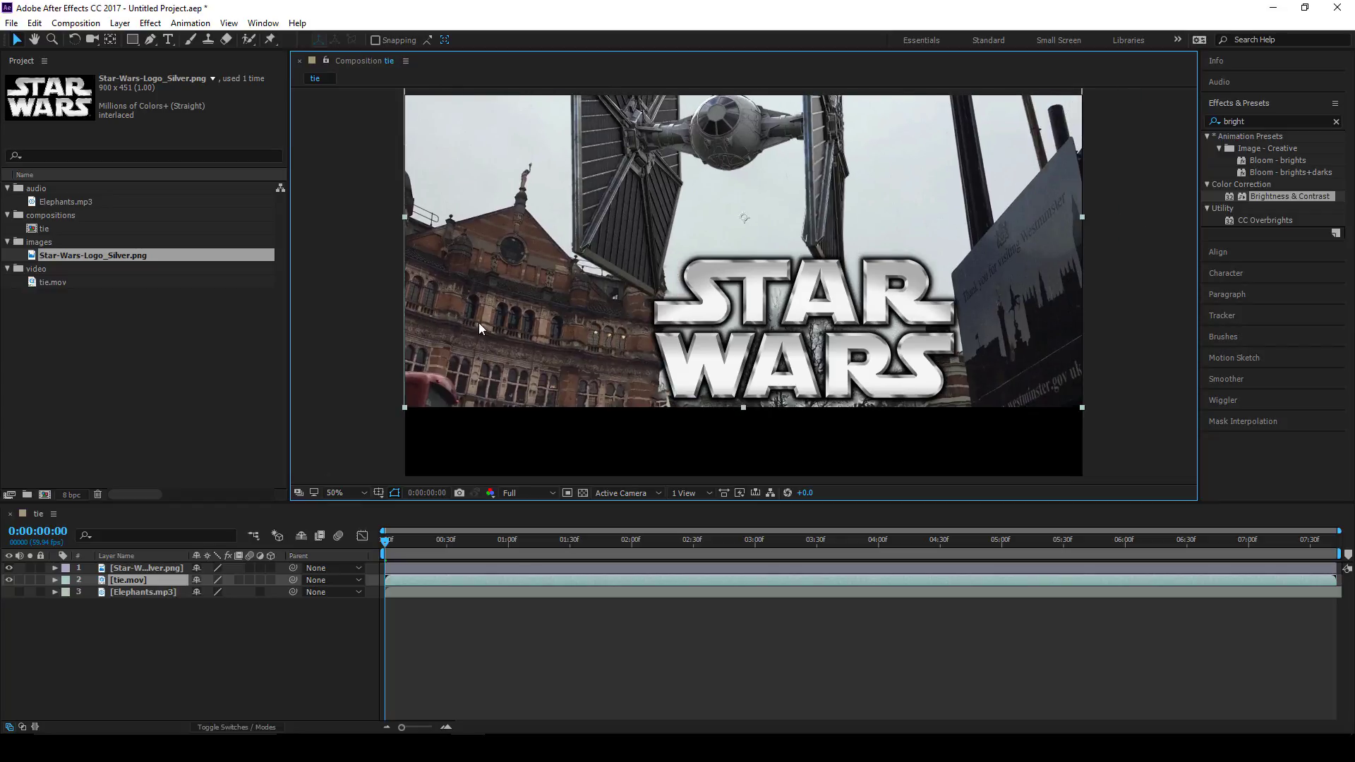
Step: Toggle the Star Wars logo layer's Quality and Sampling switch while inspecting the logo's edge at 400%
scroll(785, 343, up, 6)
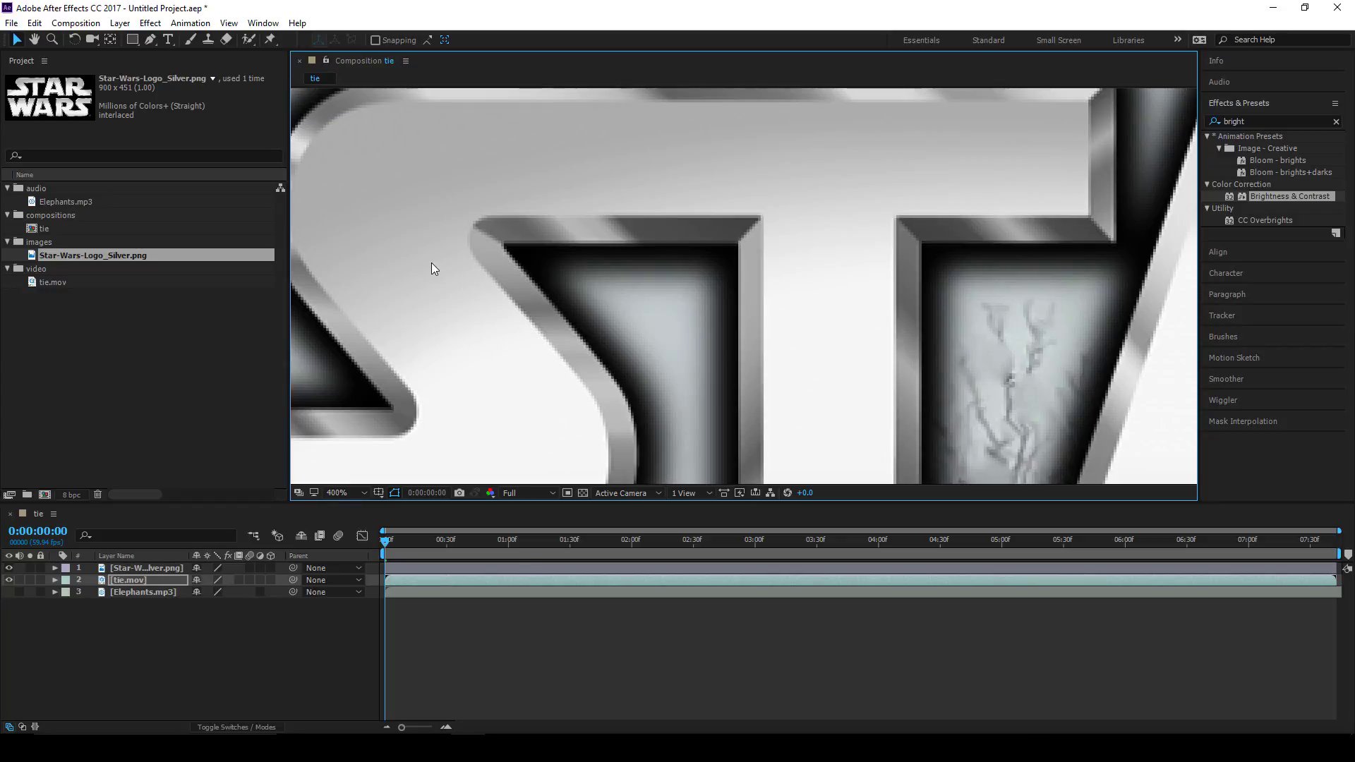
key(space)
drag(421, 255, 566, 340)
key(space)
drag(372, 363, 533, 358)
key(space)
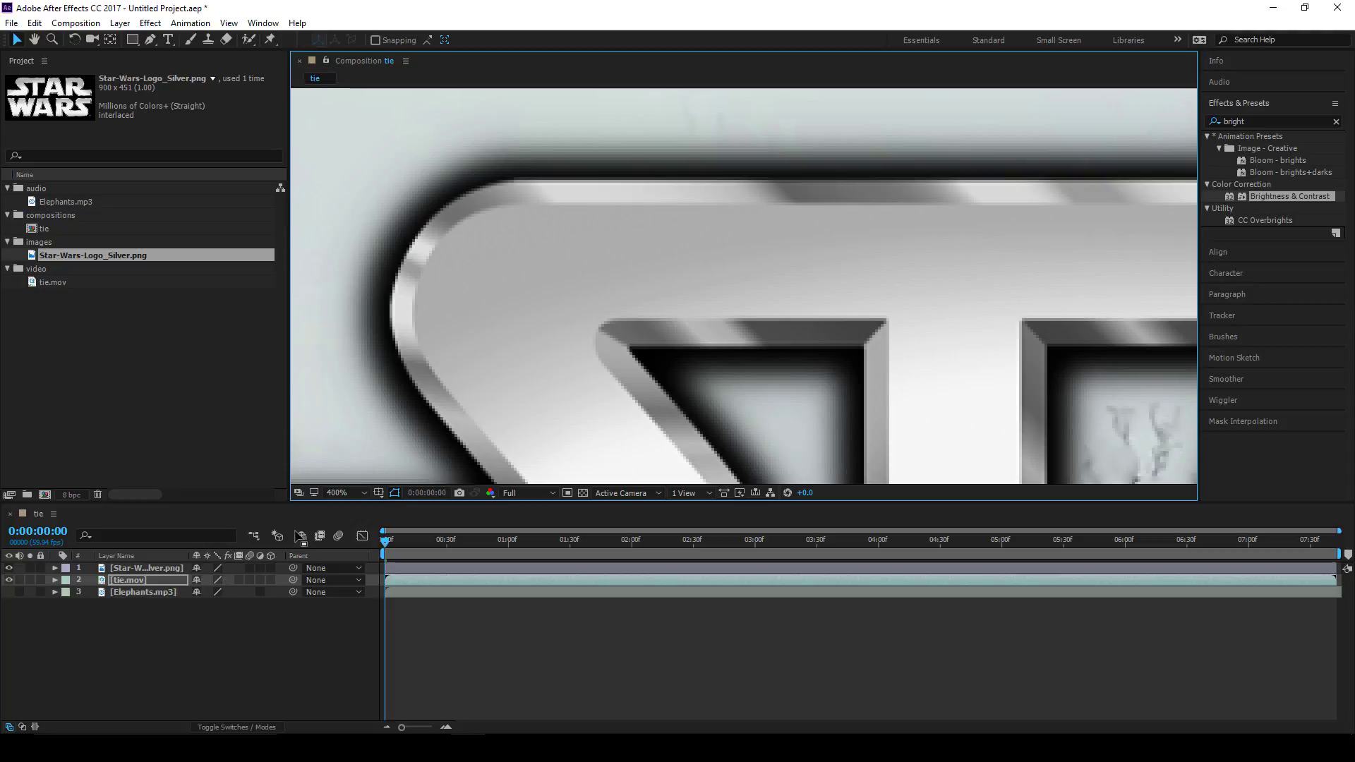
click(151, 569)
click(217, 569)
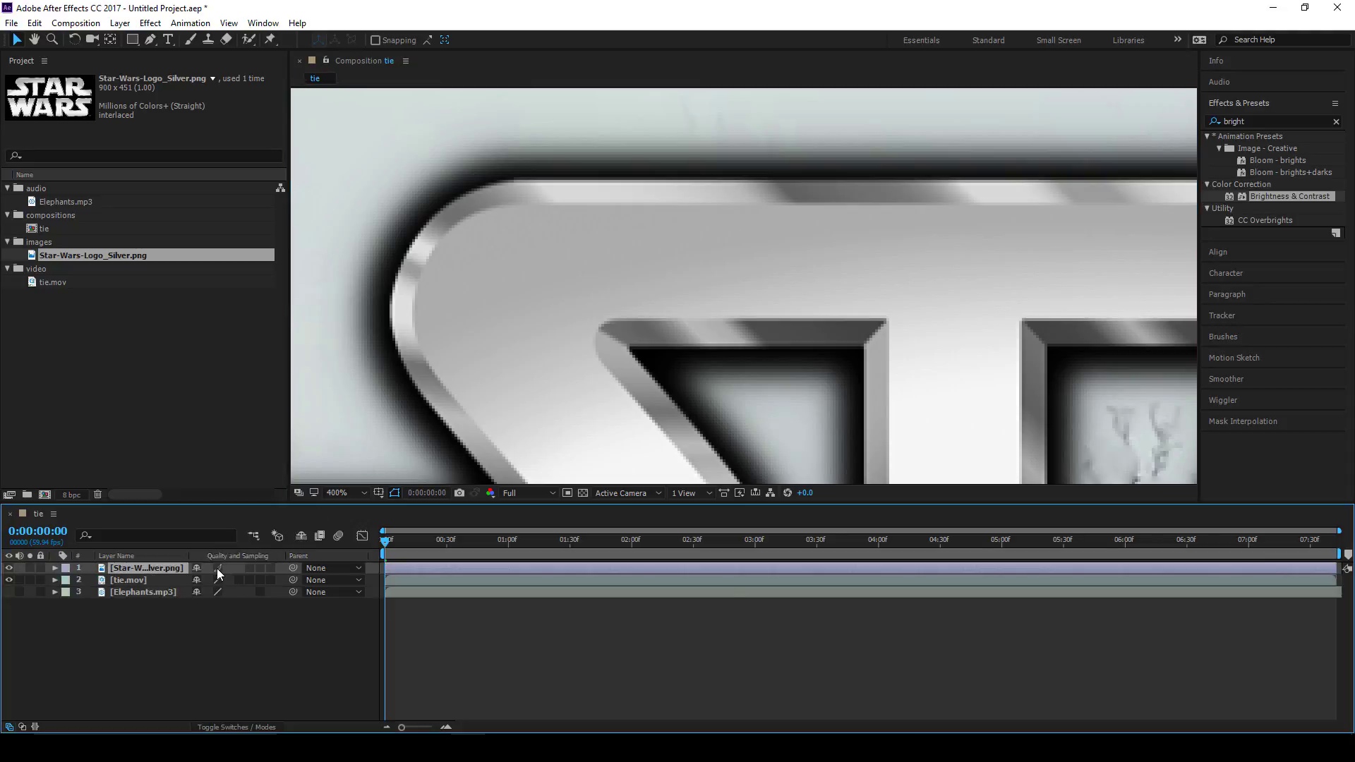
Step: Cycle the logo layer through its Quality and Sampling modes, comparing the curved edge of the letter S at 800%
scroll(427, 398, up, 1)
key(space)
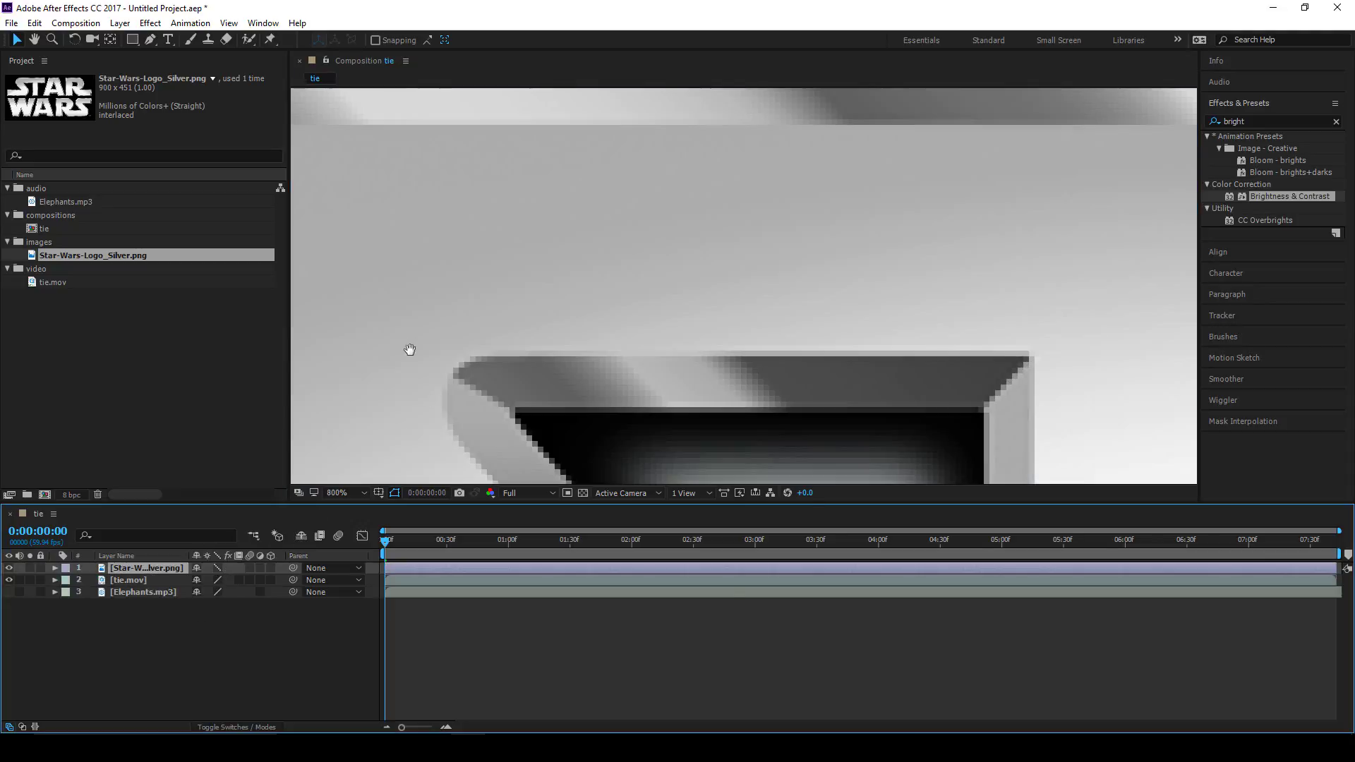
drag(313, 290, 741, 363)
click(219, 568)
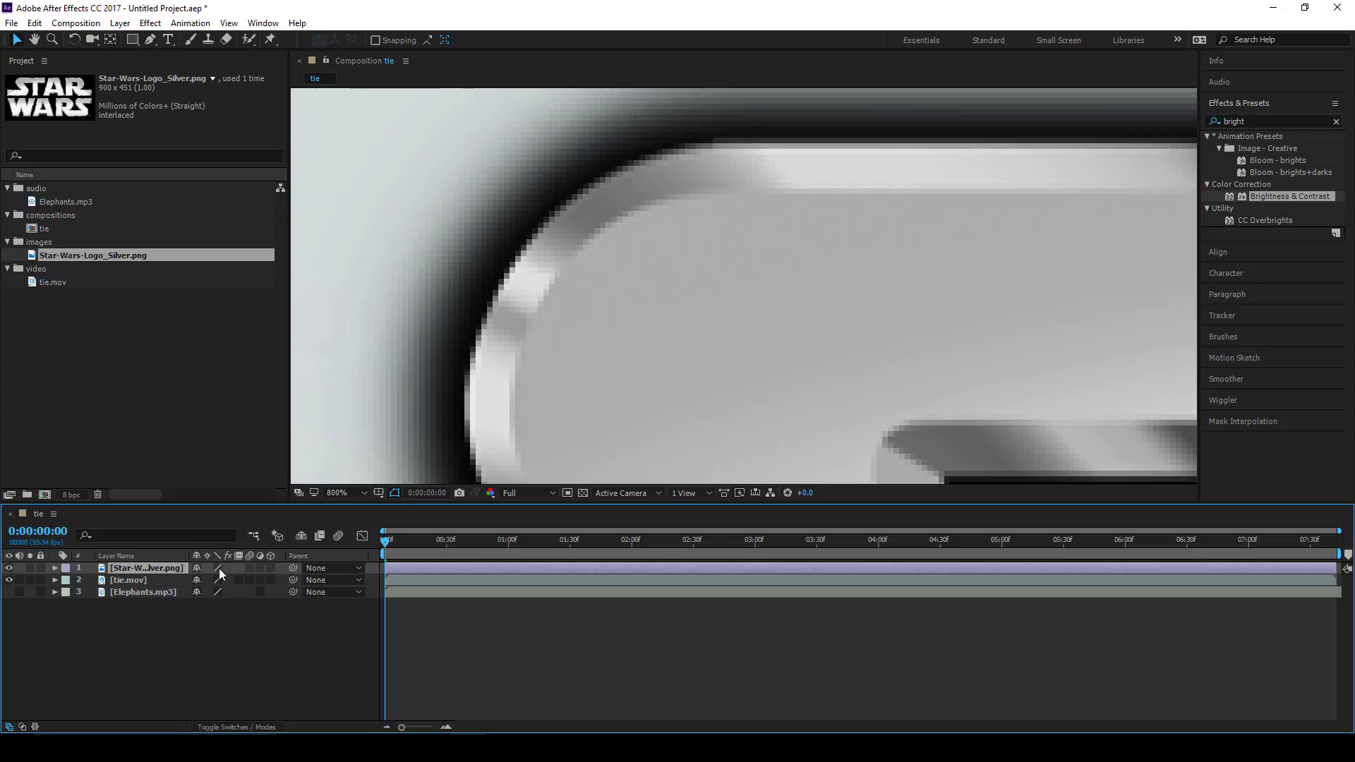
click(218, 568)
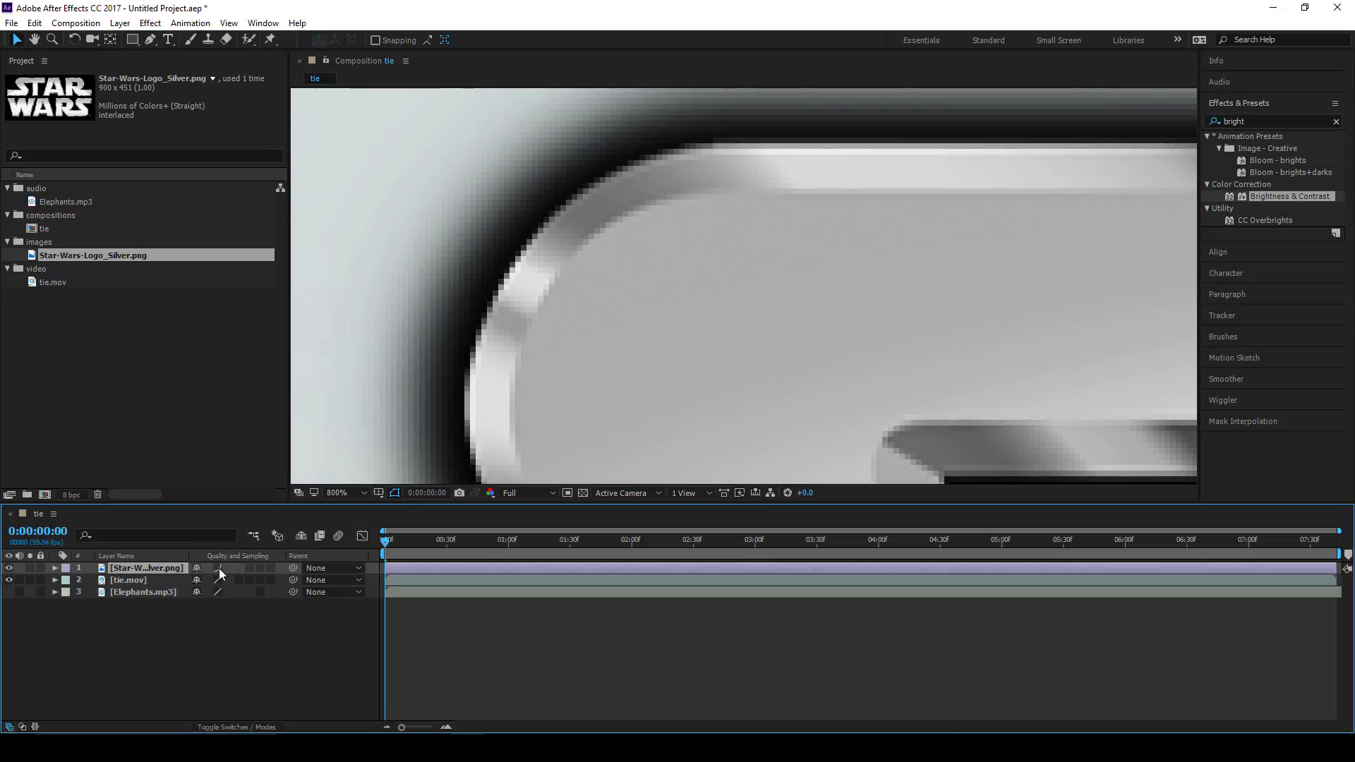
click(219, 569)
click(218, 569)
click(219, 568)
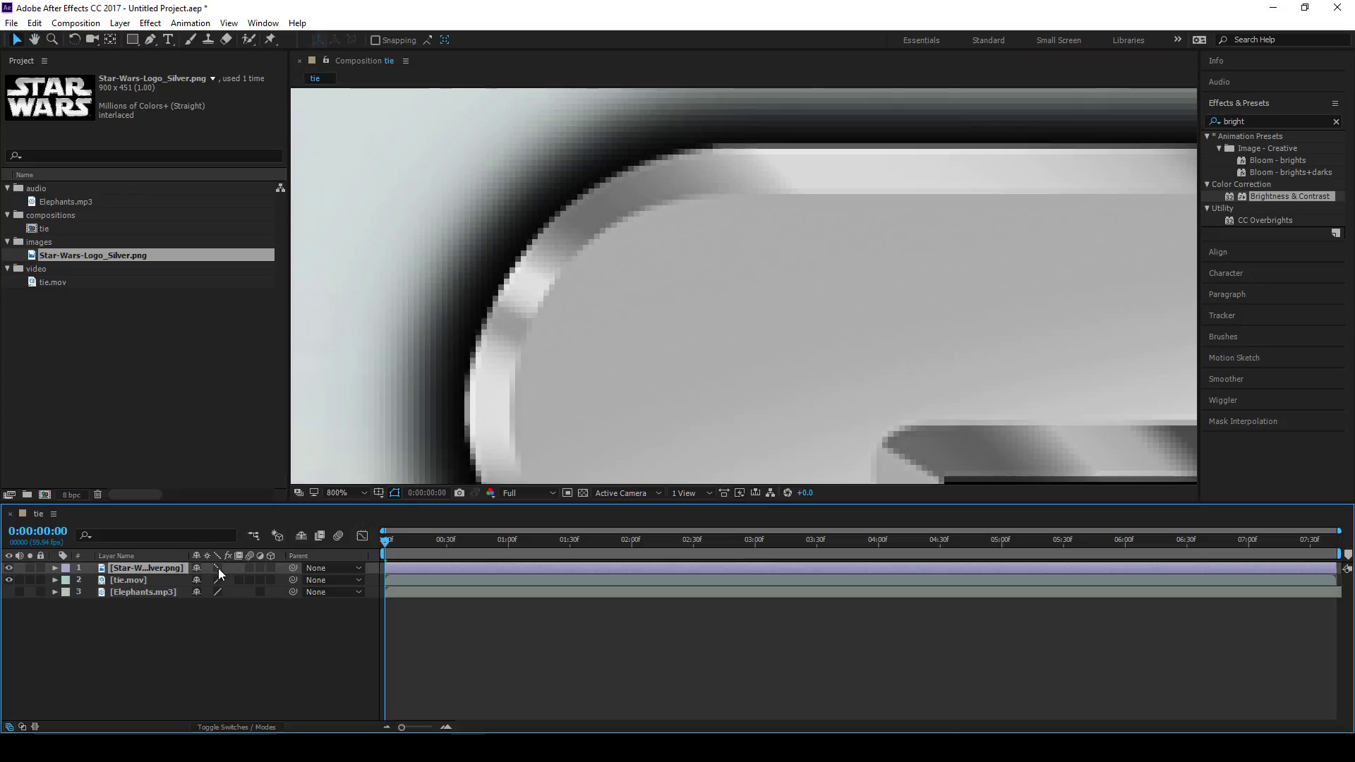
click(218, 569)
scroll(591, 324, down, 8)
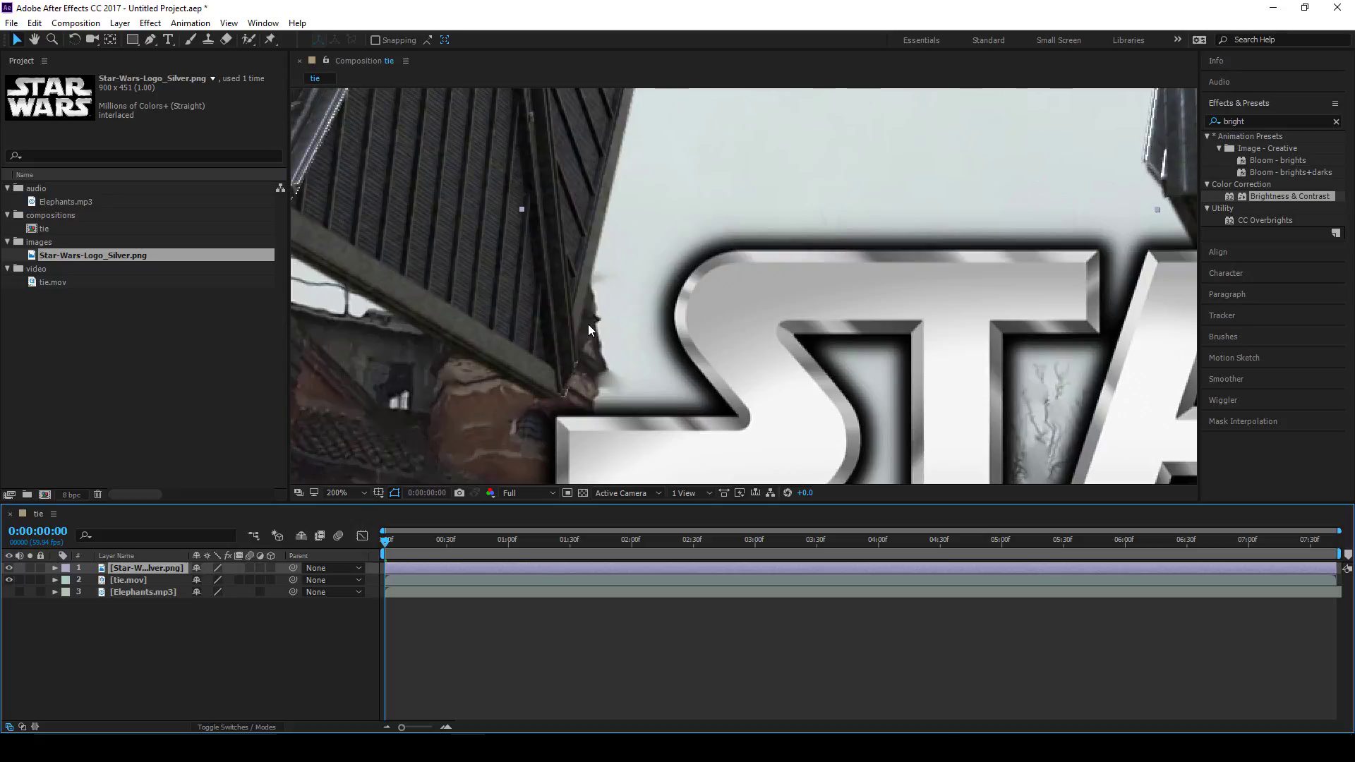
drag(676, 348, 544, 364)
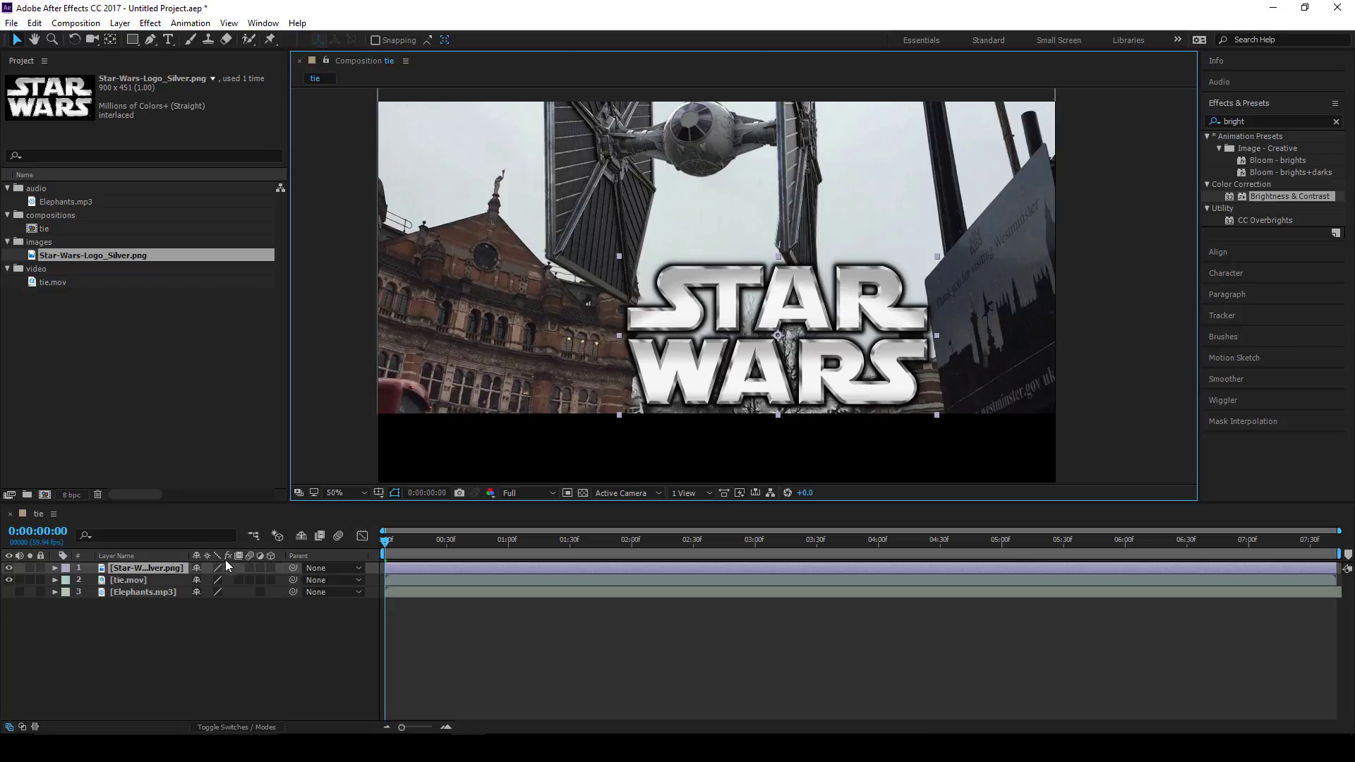
click(231, 608)
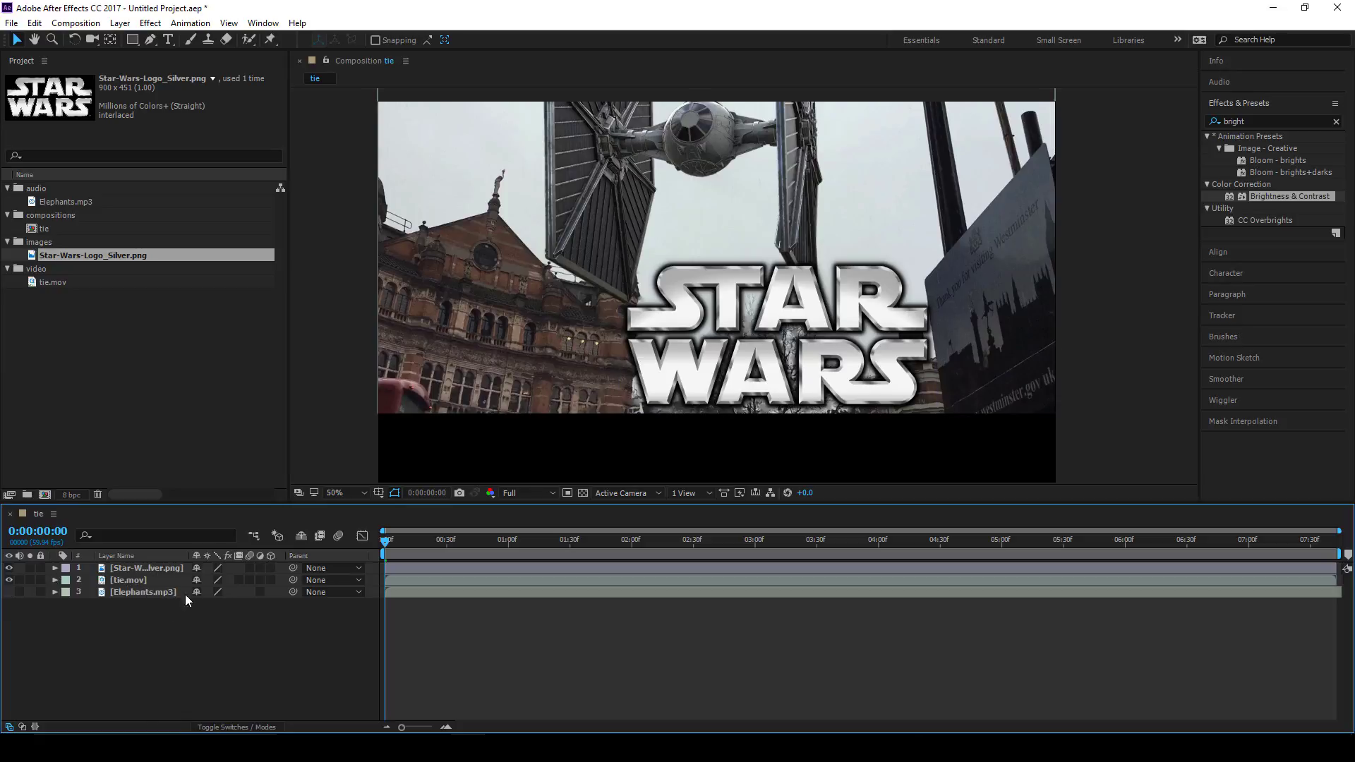
Step: Apply the Brightness & Contrast effect to the Star Wars logo
click(545, 563)
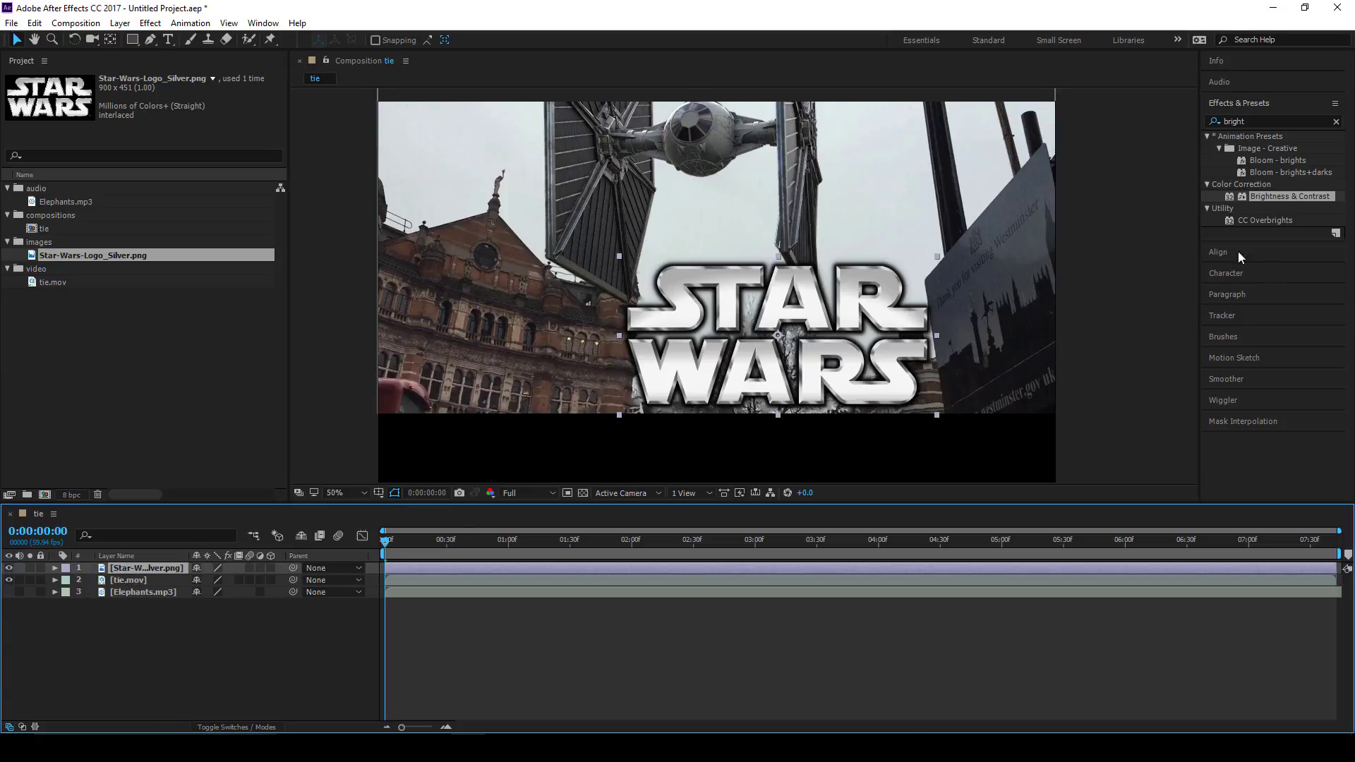
click(1258, 122)
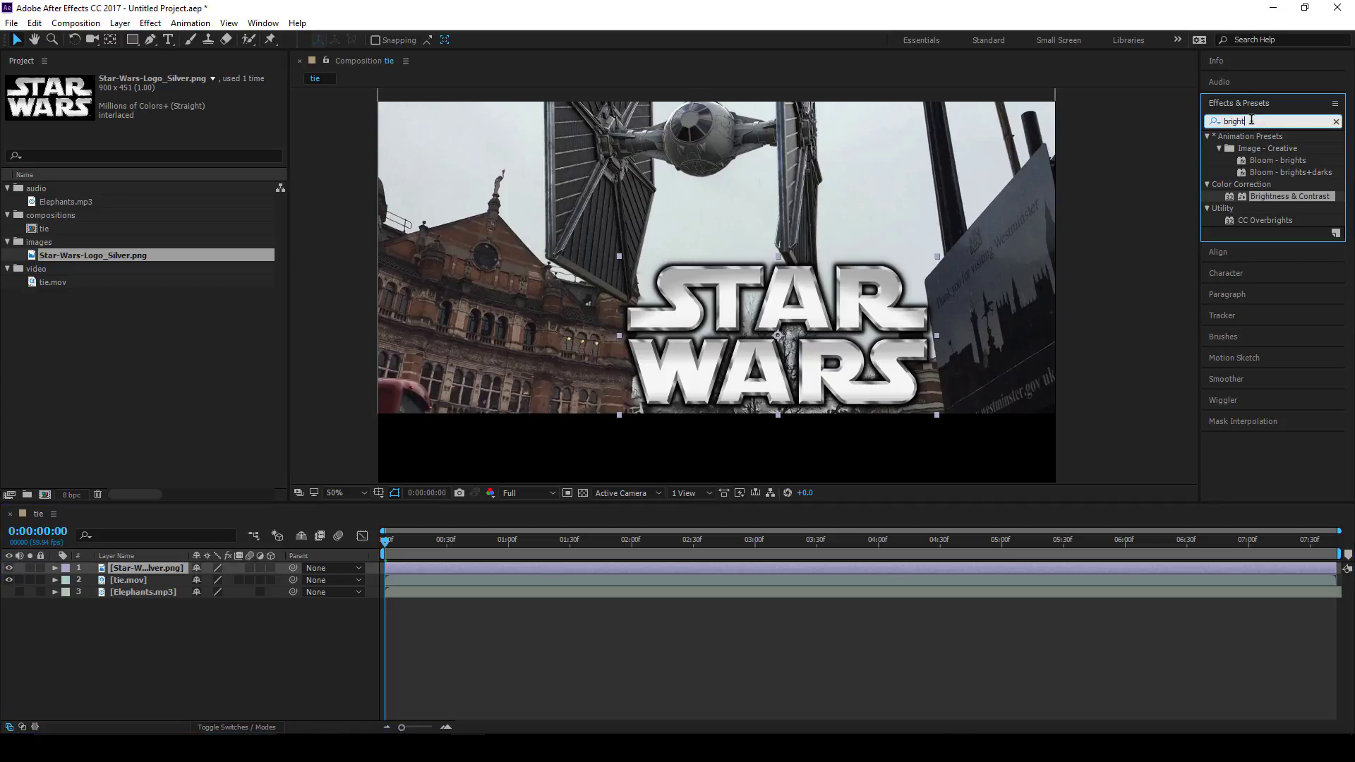
click(1242, 101)
click(1179, 115)
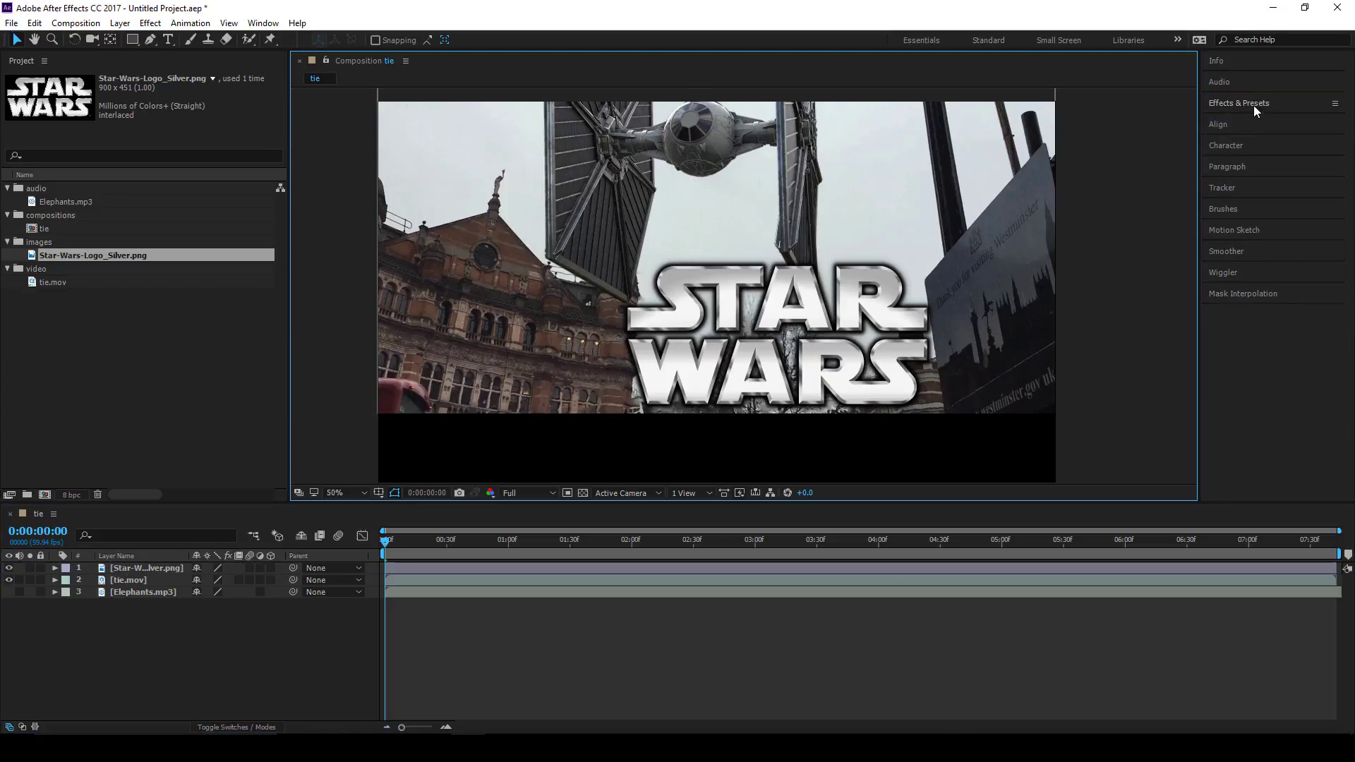
click(1253, 105)
click(1271, 120)
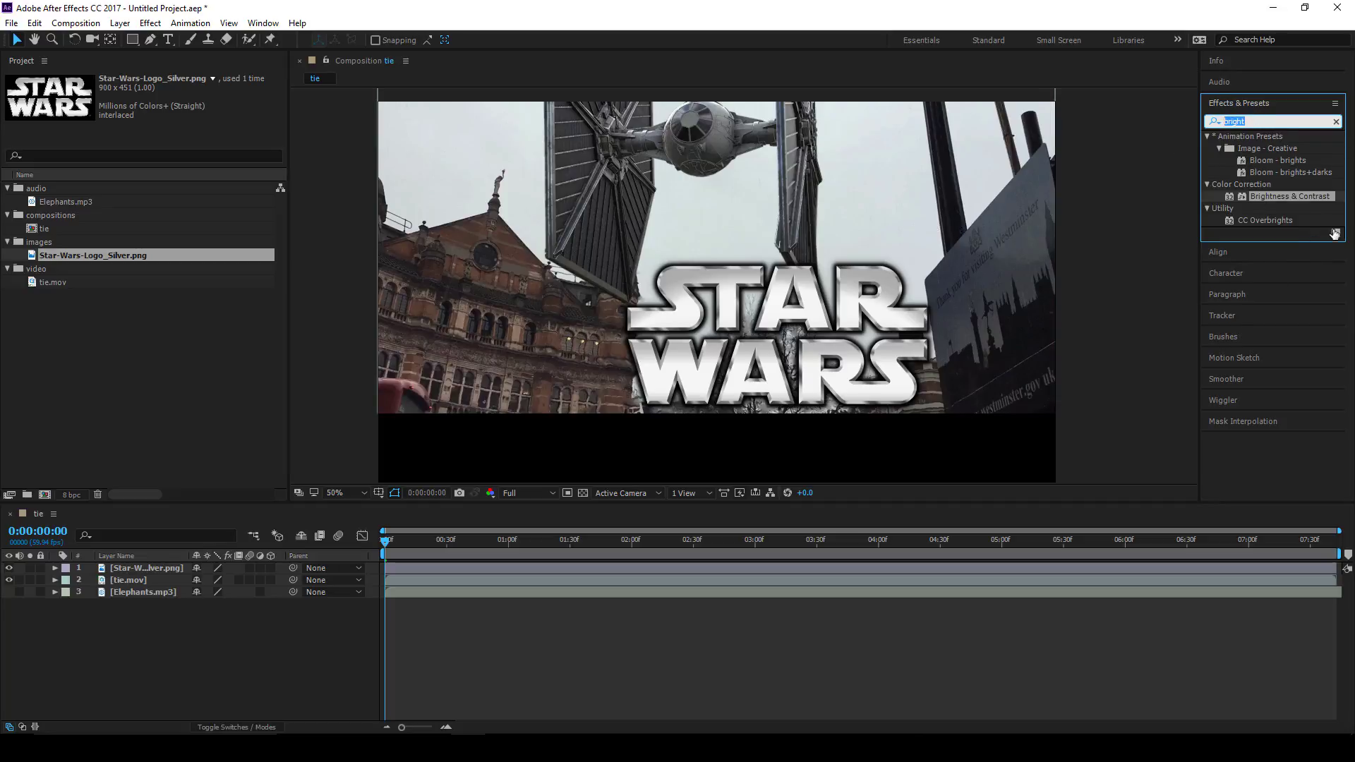
drag(1262, 197, 818, 342)
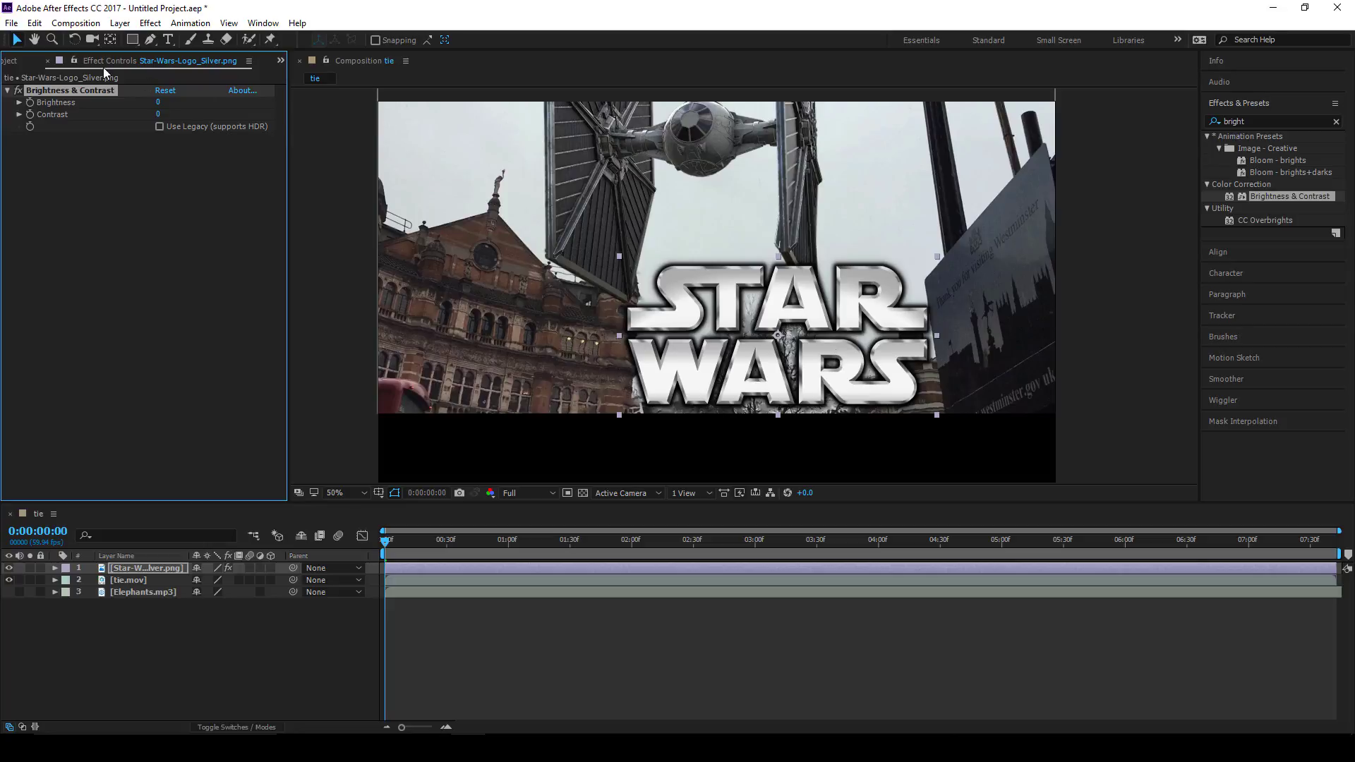
Step: Widen the area shared by the project contents and effect controls, and widen the timeline's Layer Name column
click(14, 62)
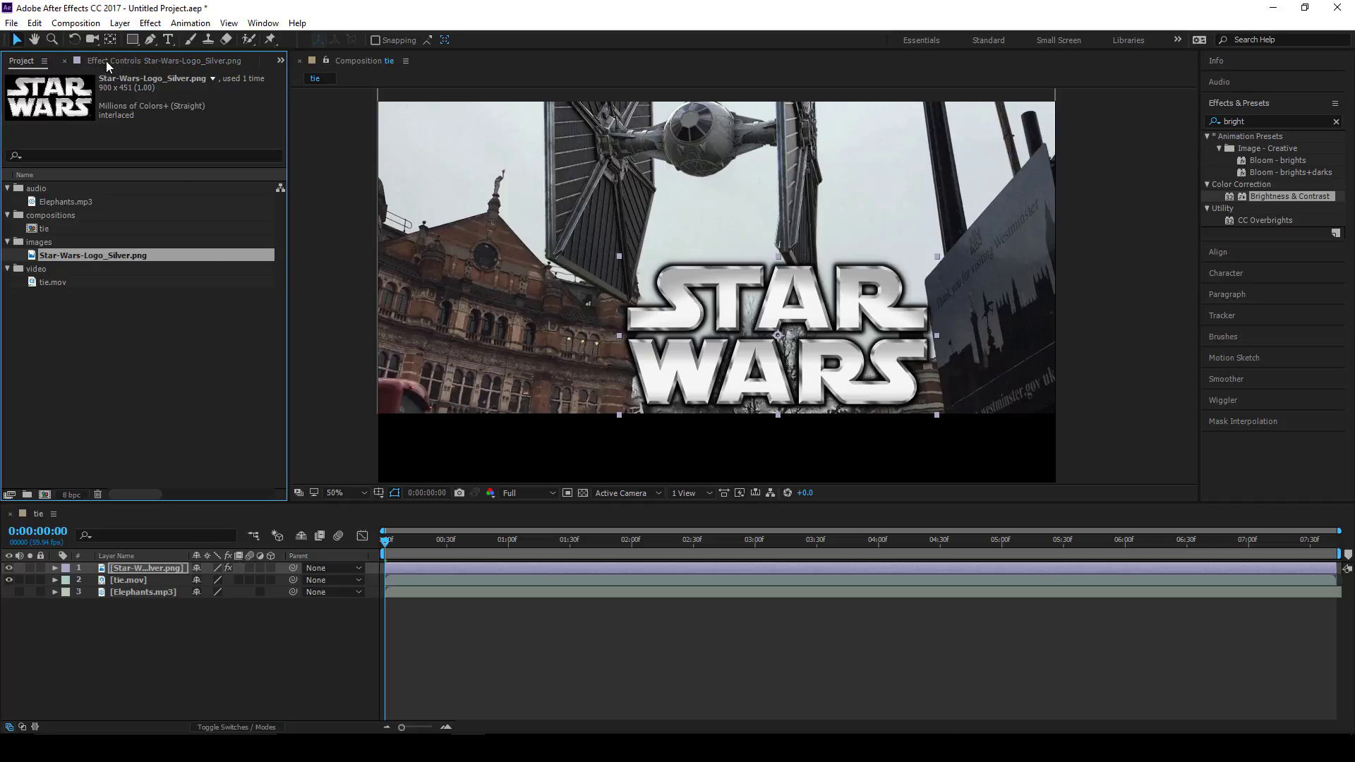
click(134, 61)
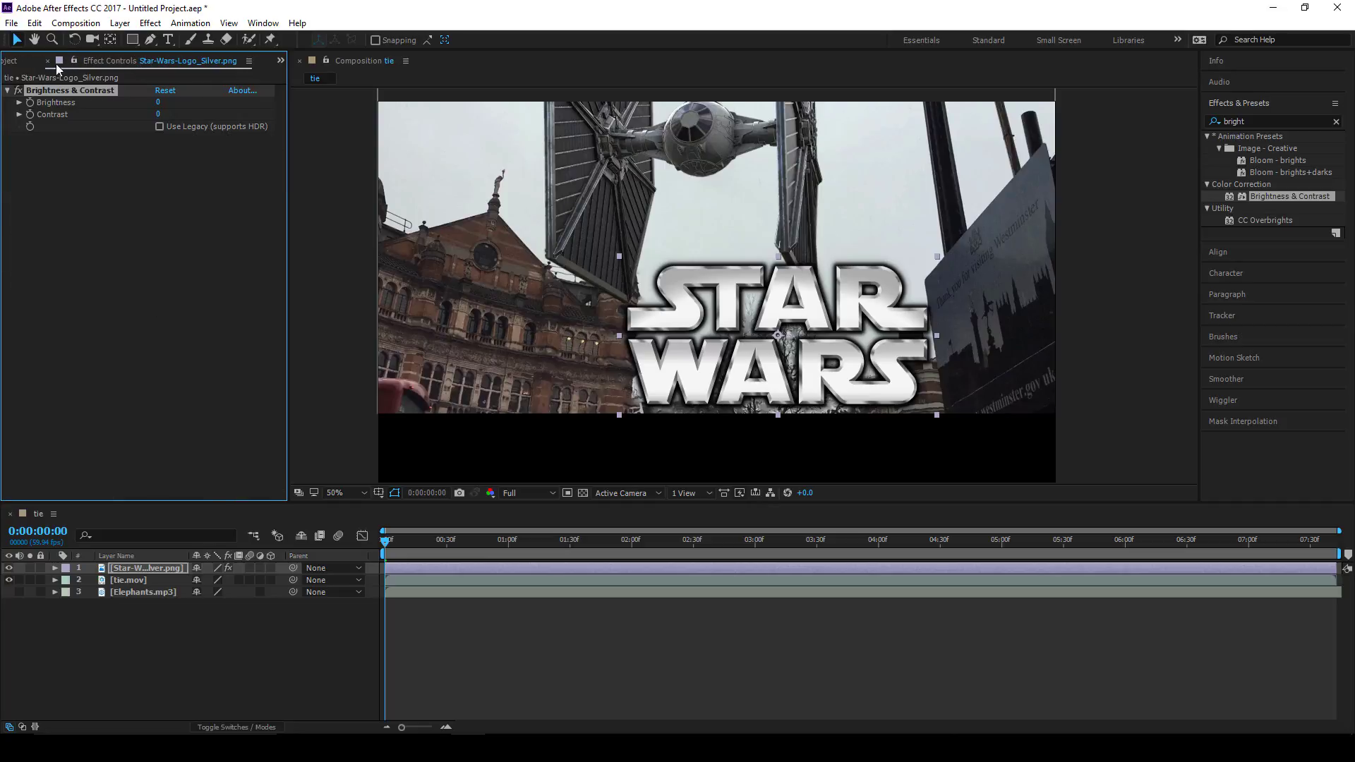
click(22, 60)
drag(289, 235, 362, 236)
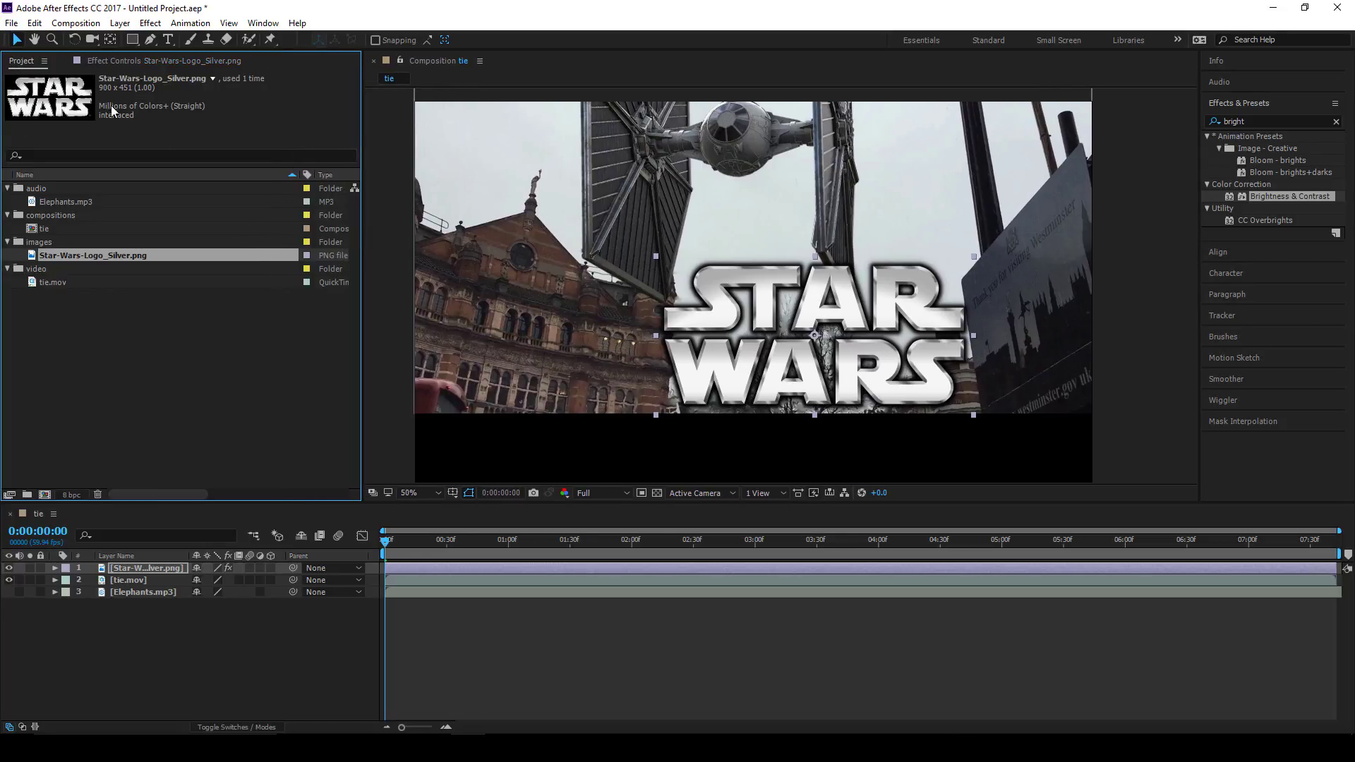
click(143, 62)
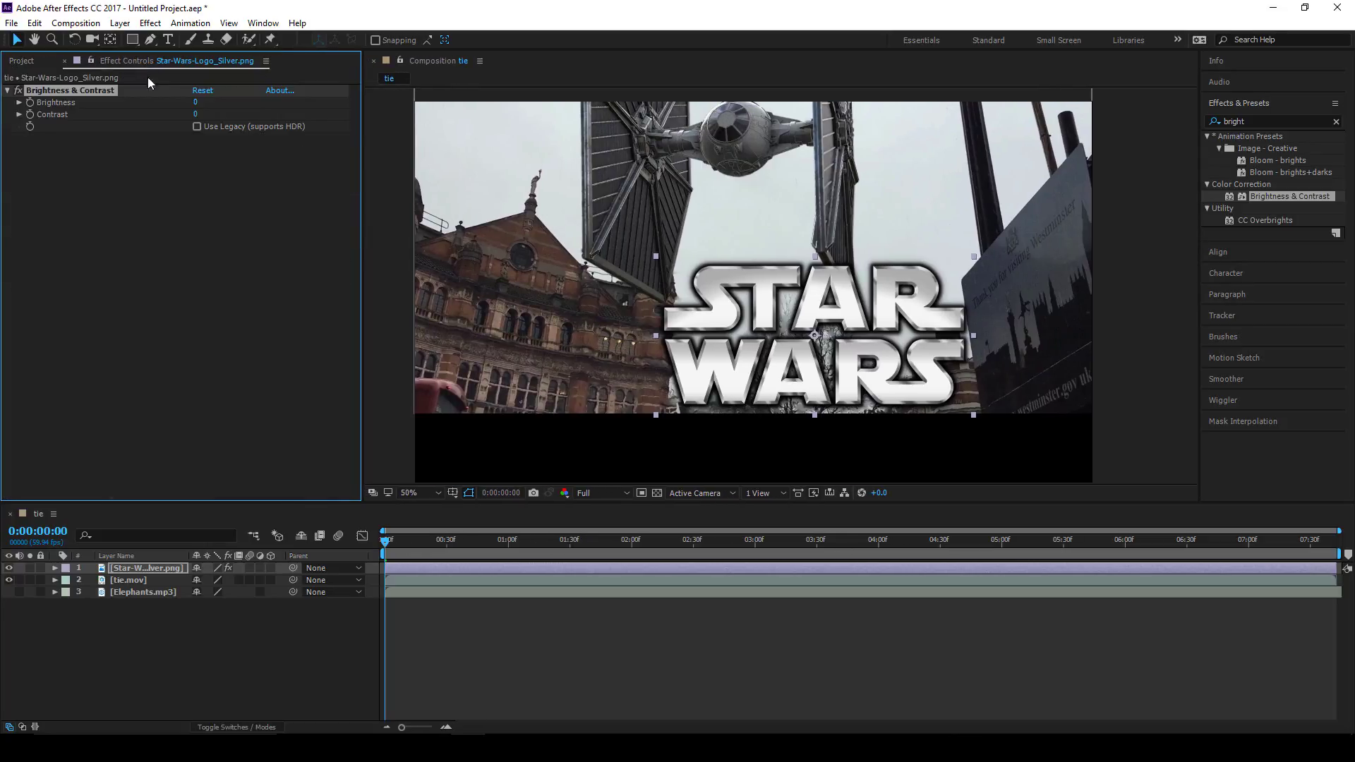
drag(188, 555, 284, 556)
Step: Check the effect controls of the tie.mov and Elephants.mp3 layers
click(138, 581)
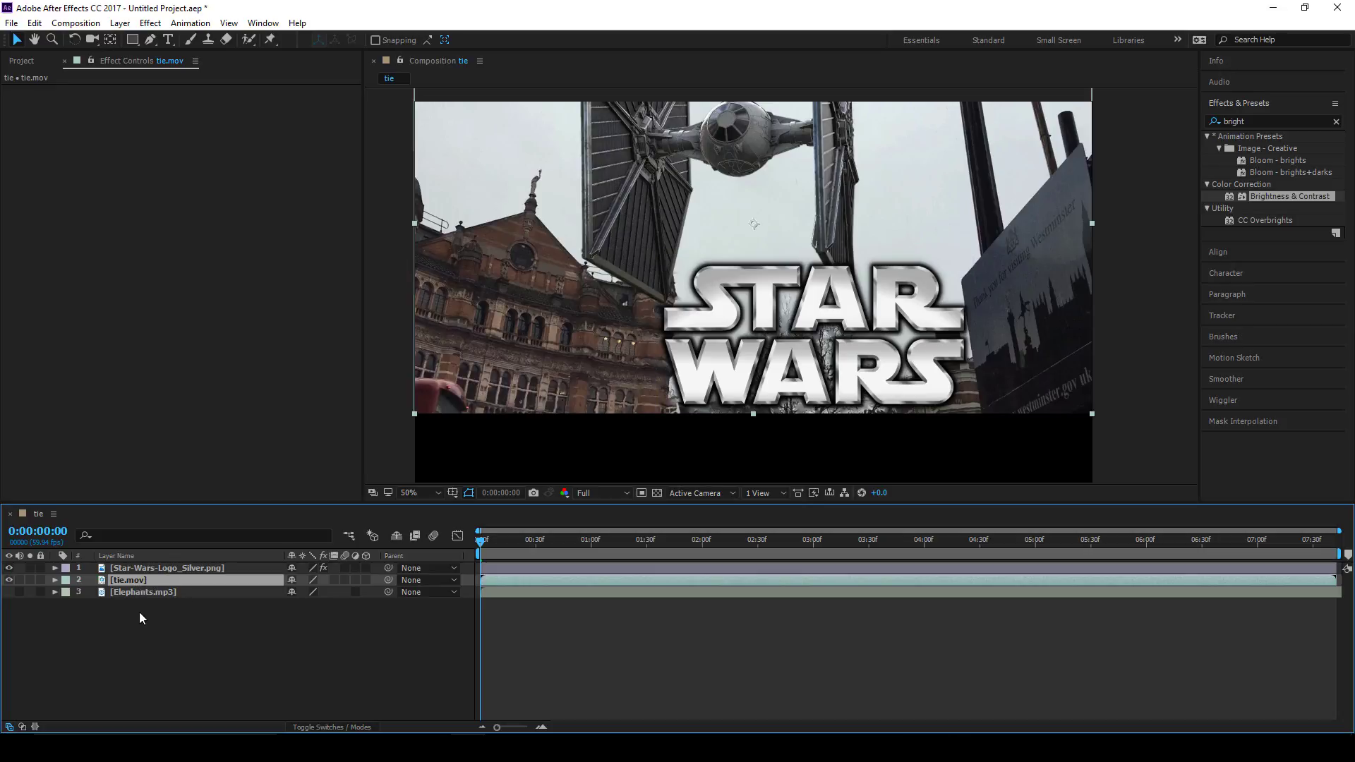
key(ctrl+Down)
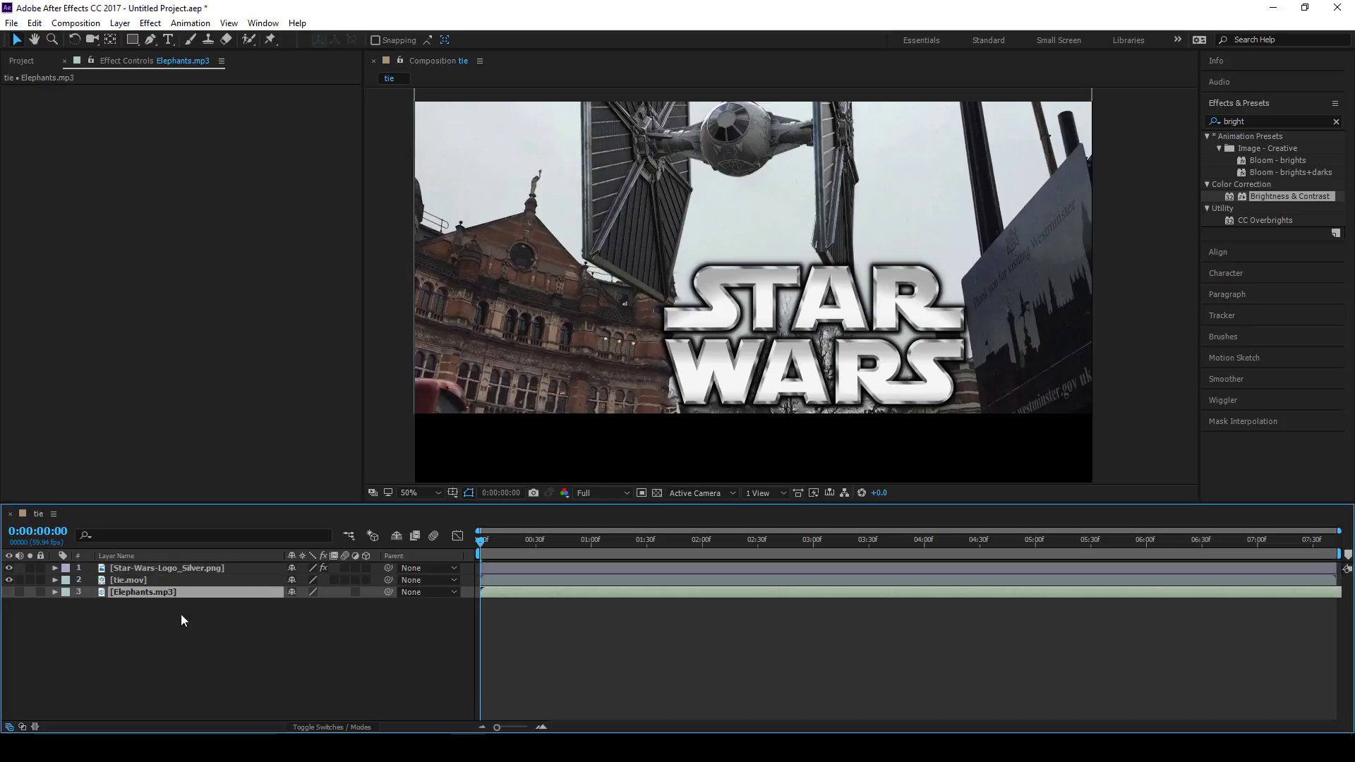
Step: Set the Star Wars logo's Brightness to 150 and Contrast to 74
click(134, 569)
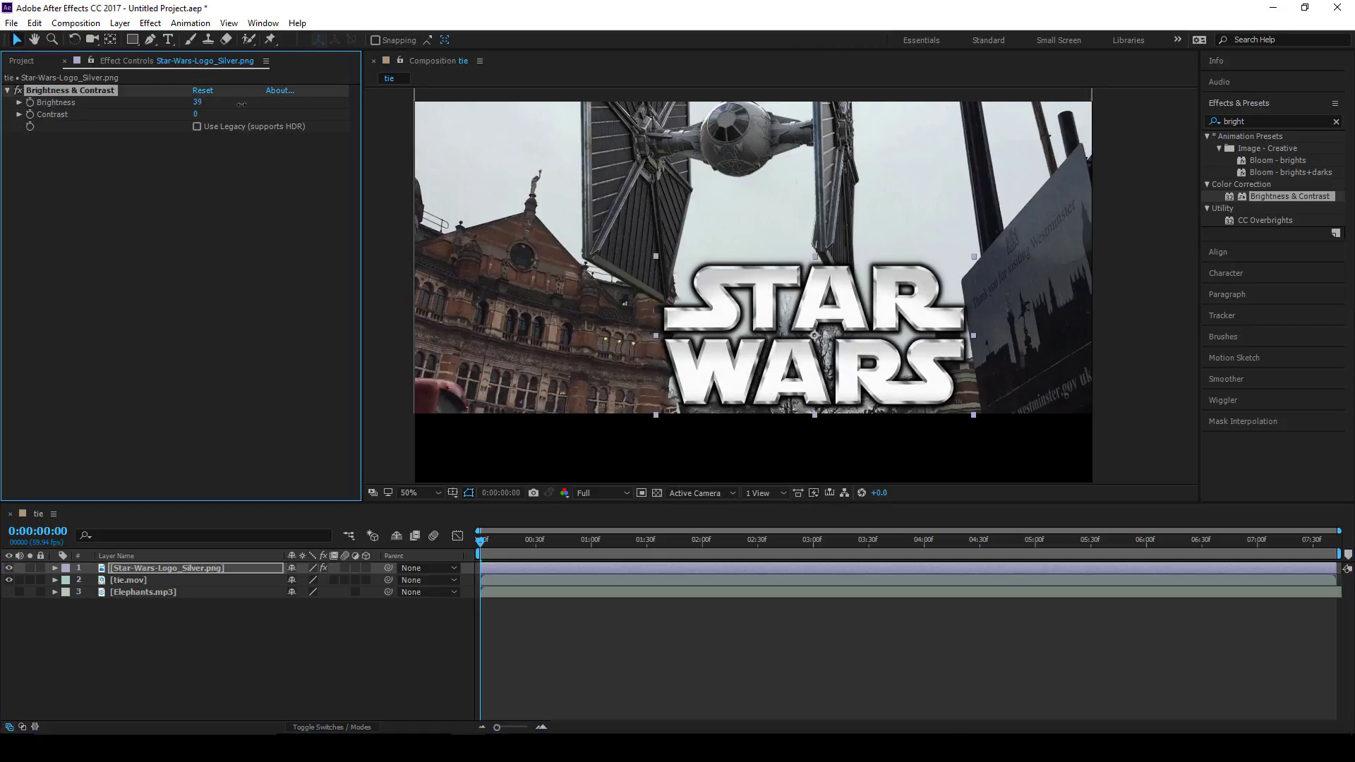
drag(199, 102, 319, 105)
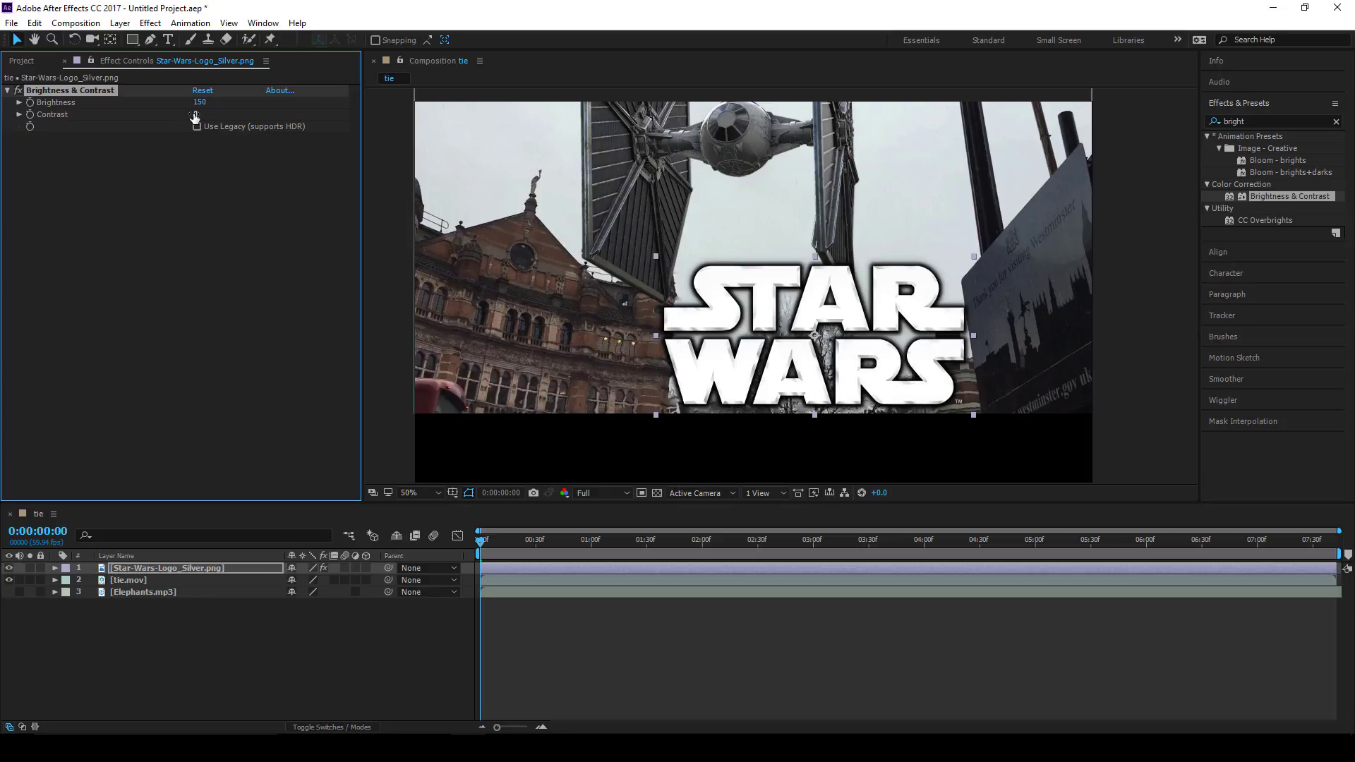
drag(198, 114, 265, 146)
Step: Move the Star Wars logo up and slightly left in the frame, and switch off its effects
drag(812, 332, 741, 265)
click(322, 568)
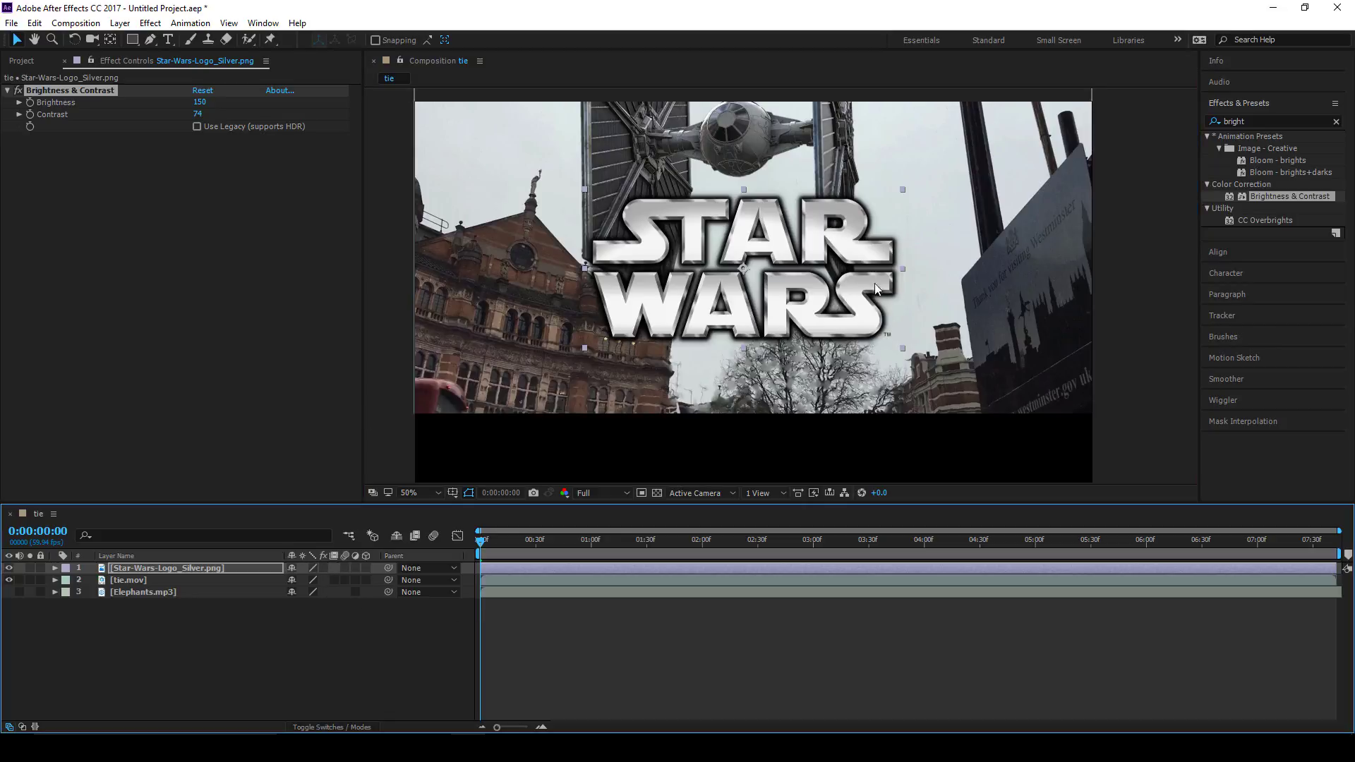
drag(792, 249, 818, 249)
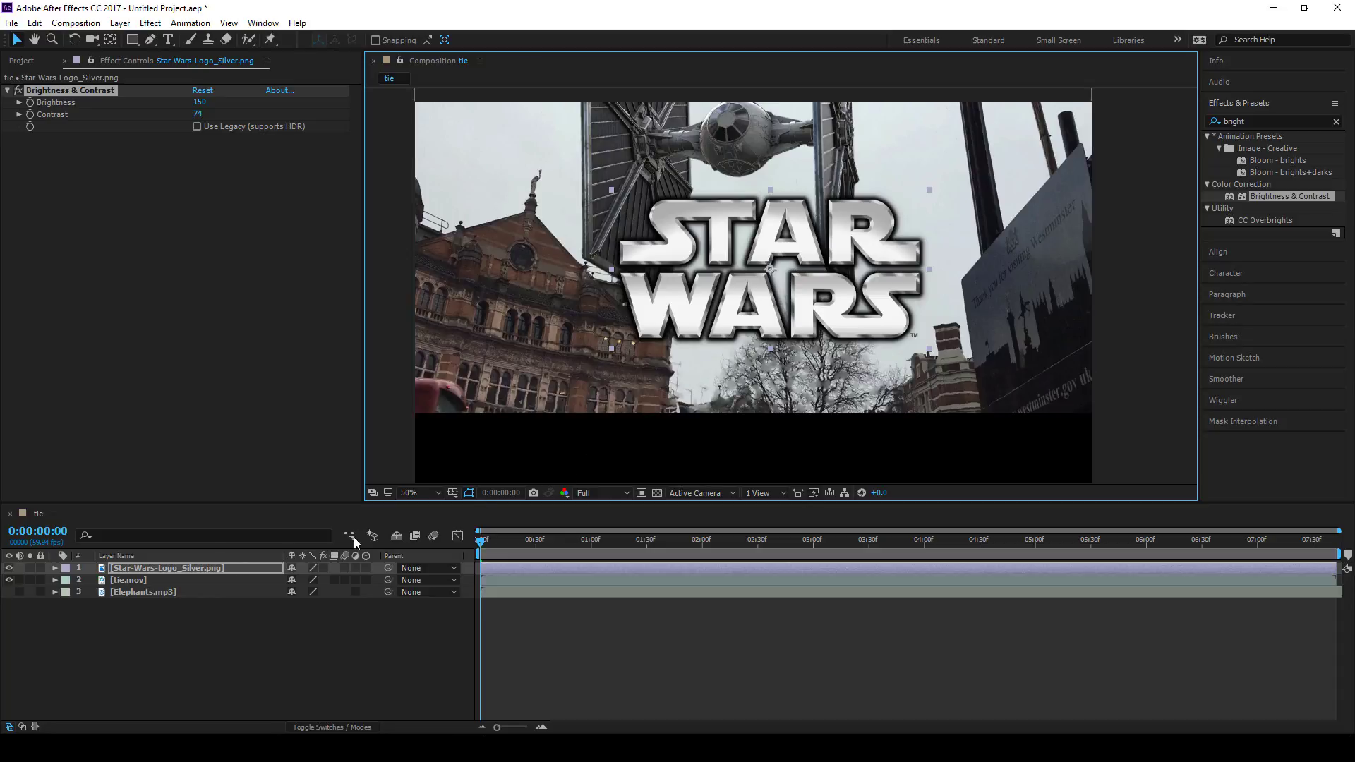
Step: Re-enter the logo's Contrast as 74 and toggle its effects switch repeatedly to compare the logo with and without the effect
click(198, 114)
text(74)
key(Return)
click(327, 564)
click(324, 565)
click(324, 566)
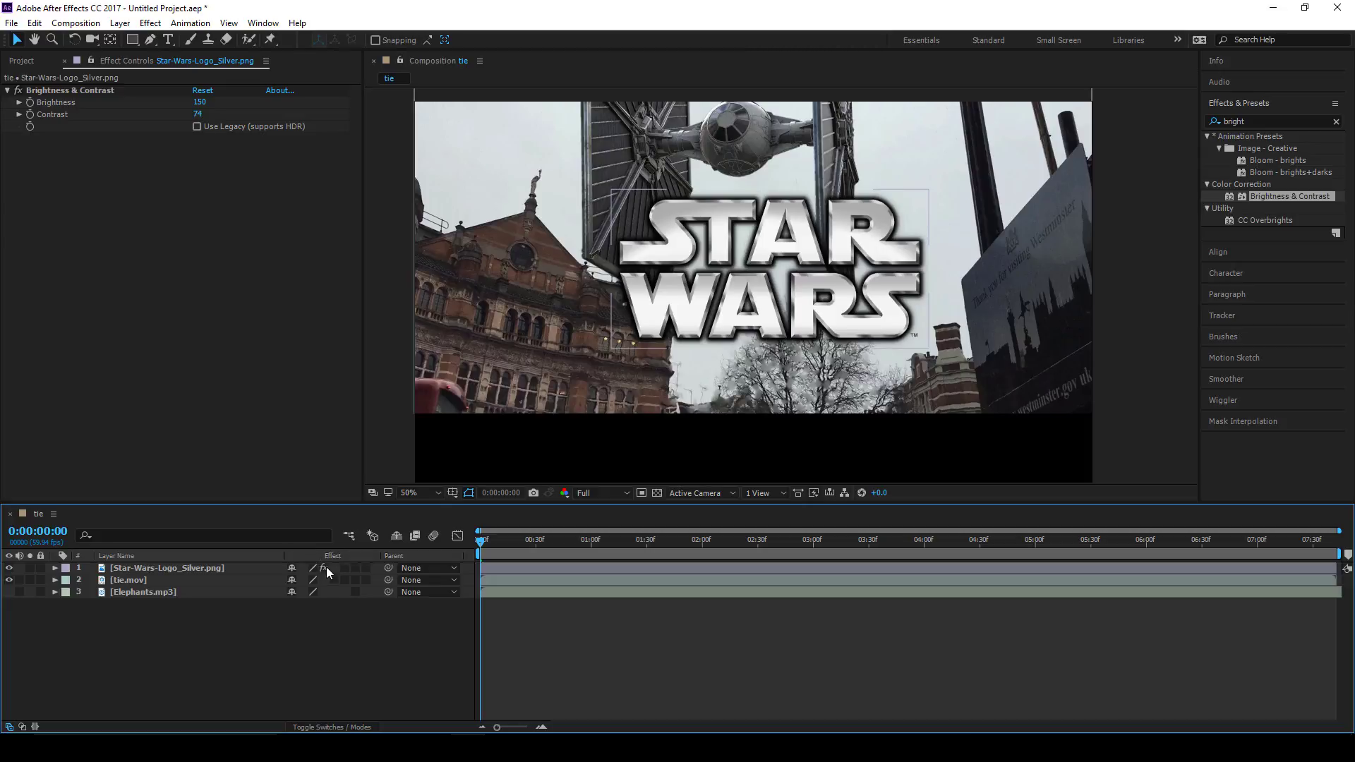
click(325, 566)
click(324, 566)
click(323, 564)
click(324, 565)
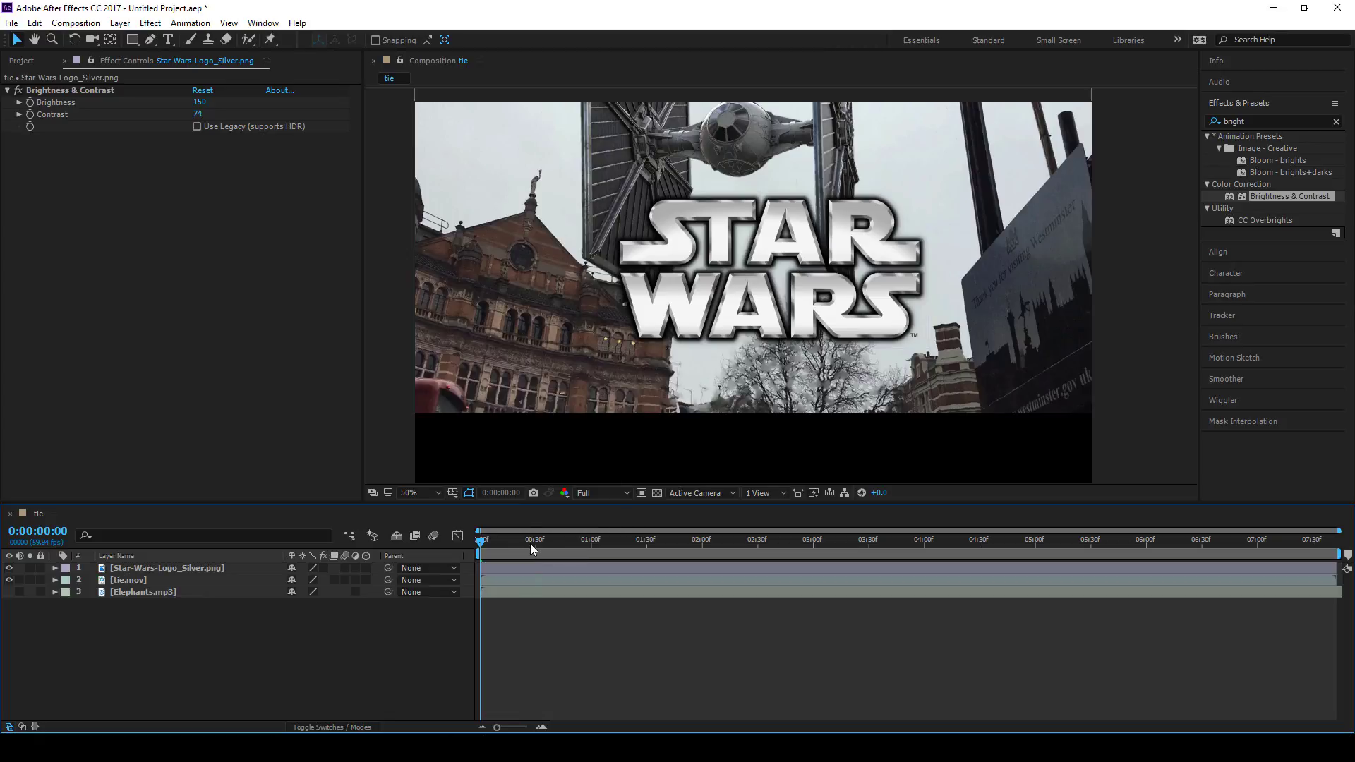
Step: Scrub the beginning of the timeline with the logo's effects off, and turn the Brightness & Contrast effect back on
drag(565, 543, 466, 538)
click(324, 568)
click(324, 568)
click(324, 568)
click(324, 569)
click(78, 91)
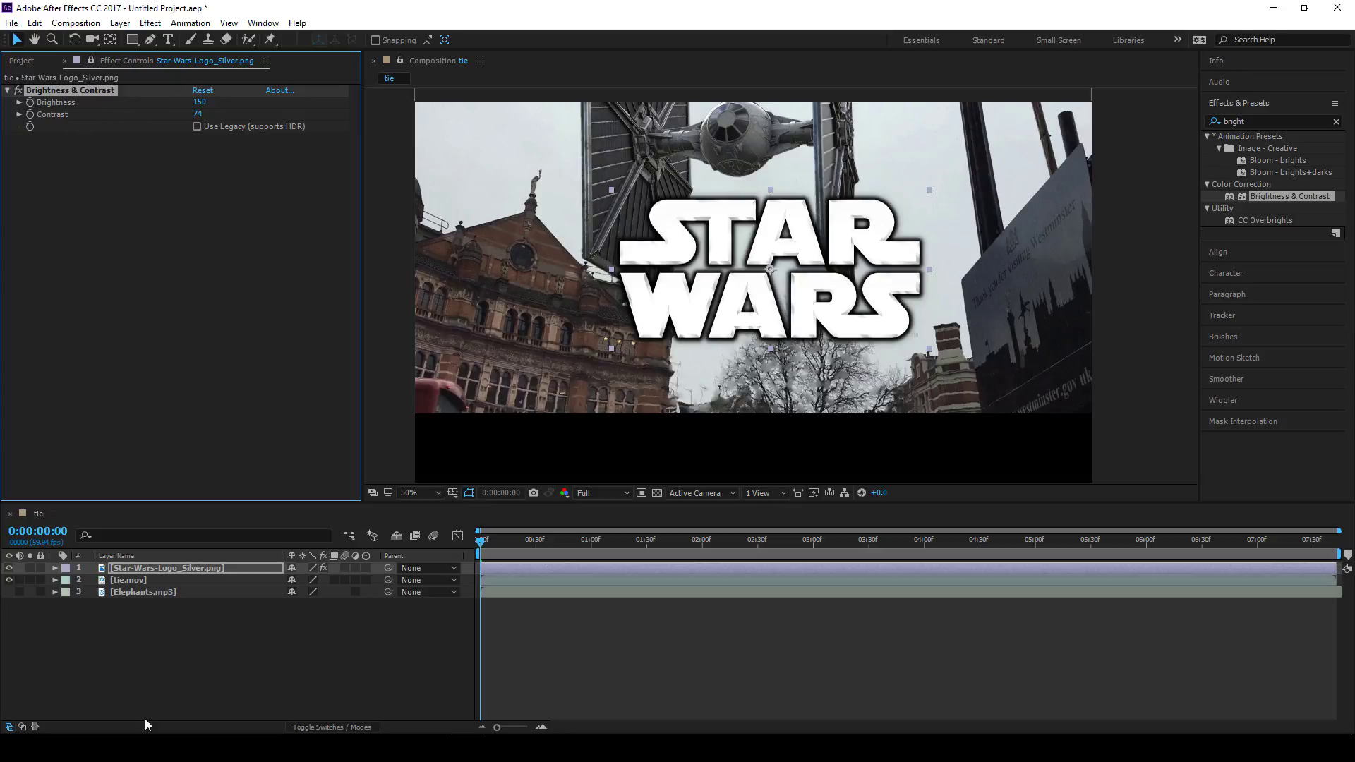
Step: Switch between the tie.mov and Elephants.mp3 layers while keeping the logo's effect controls shown, and set the logo's Brightness to 49
click(137, 581)
click(153, 594)
click(141, 581)
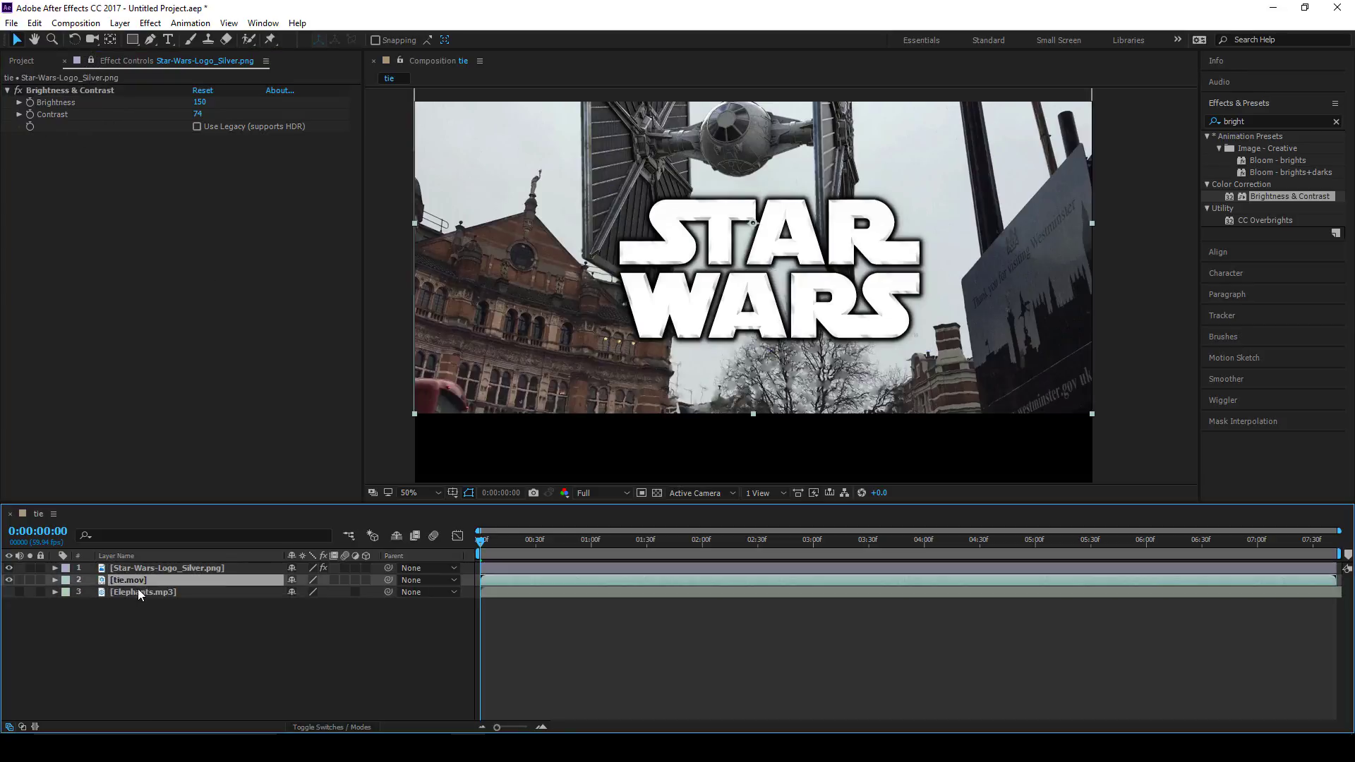
drag(200, 102, 128, 104)
click(159, 593)
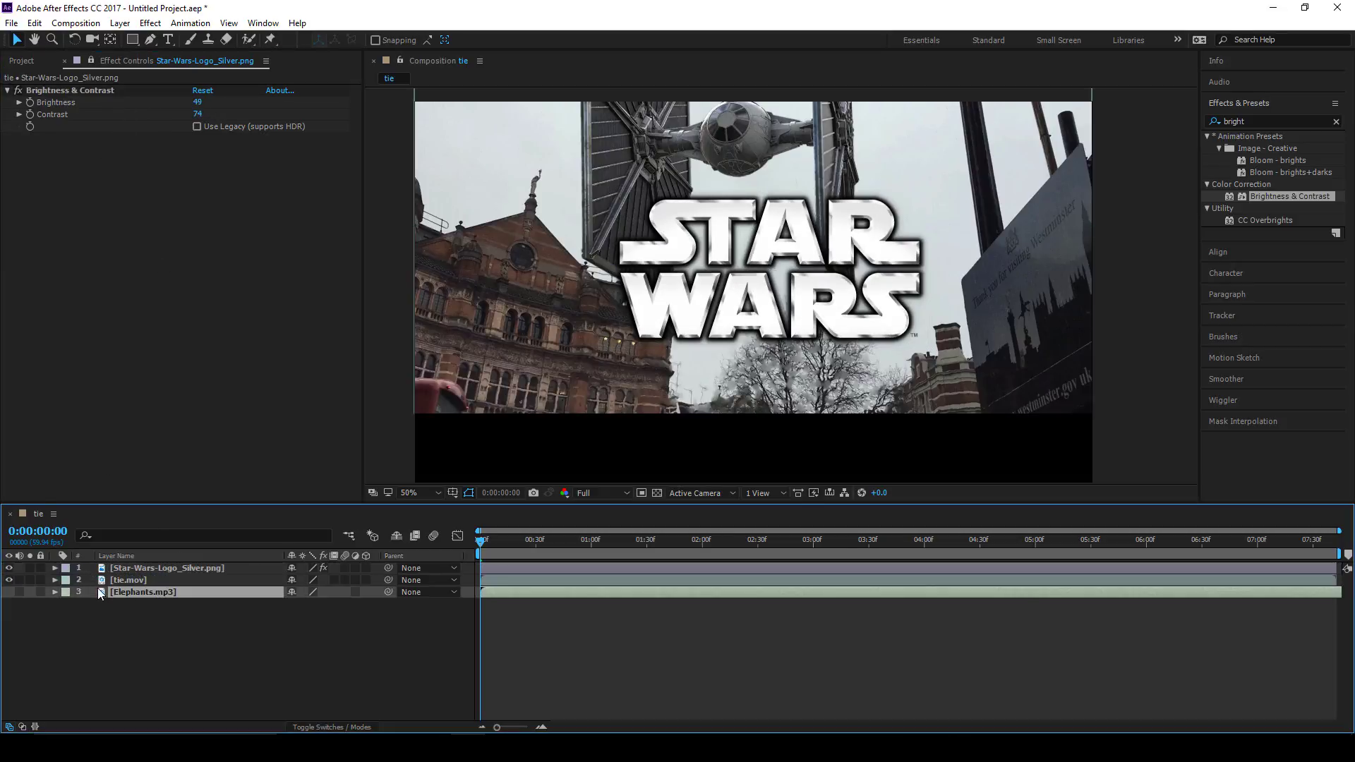
Step: Set the logo's Brightness to 23 and move the logo left in the frame to about 472, 478
drag(198, 102, 192, 113)
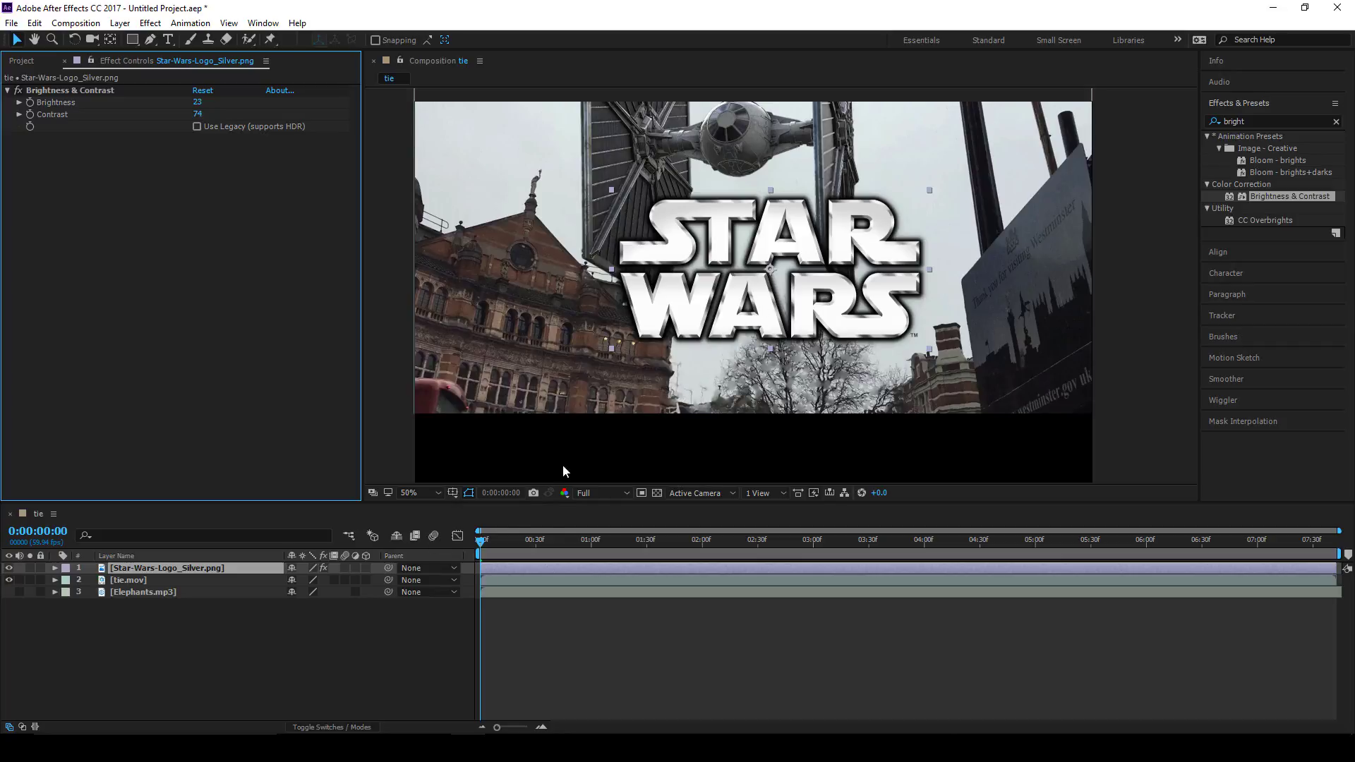
click(188, 625)
click(160, 569)
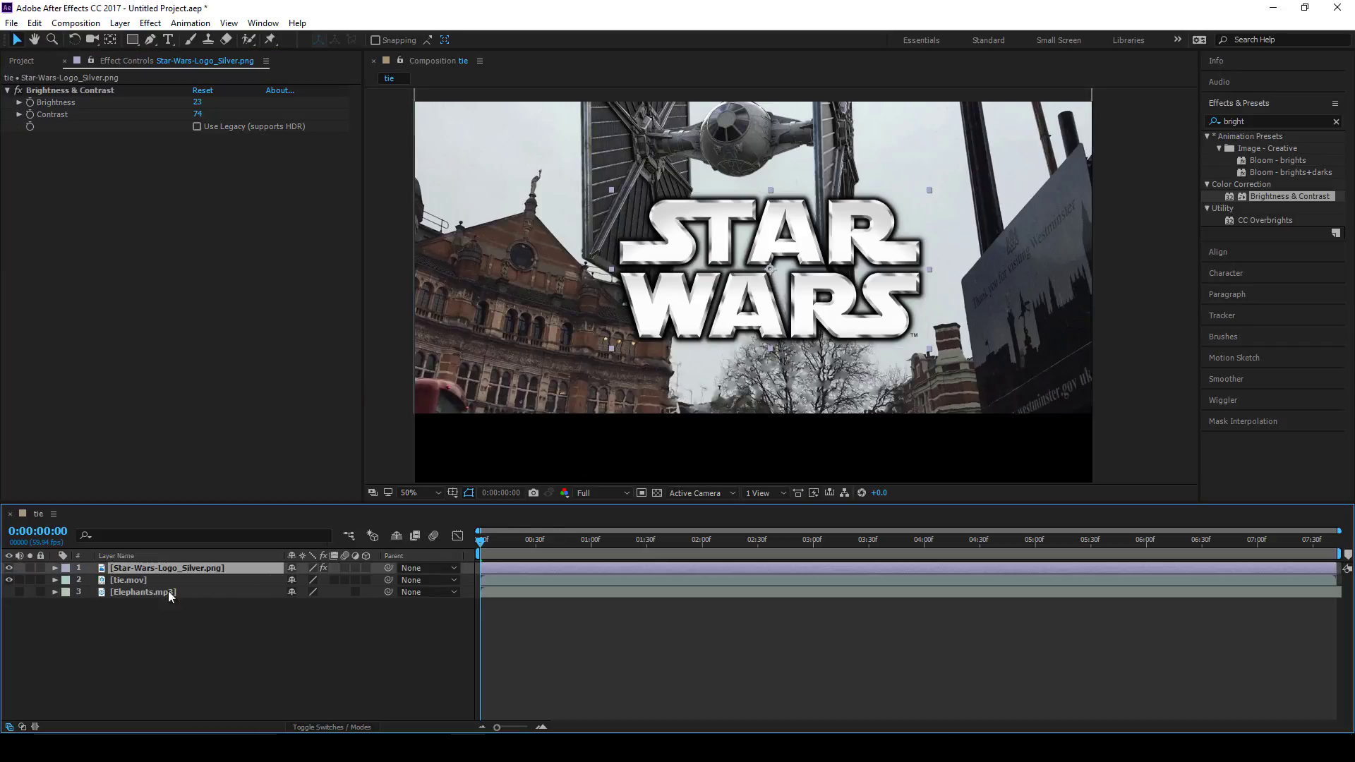
drag(733, 302, 544, 304)
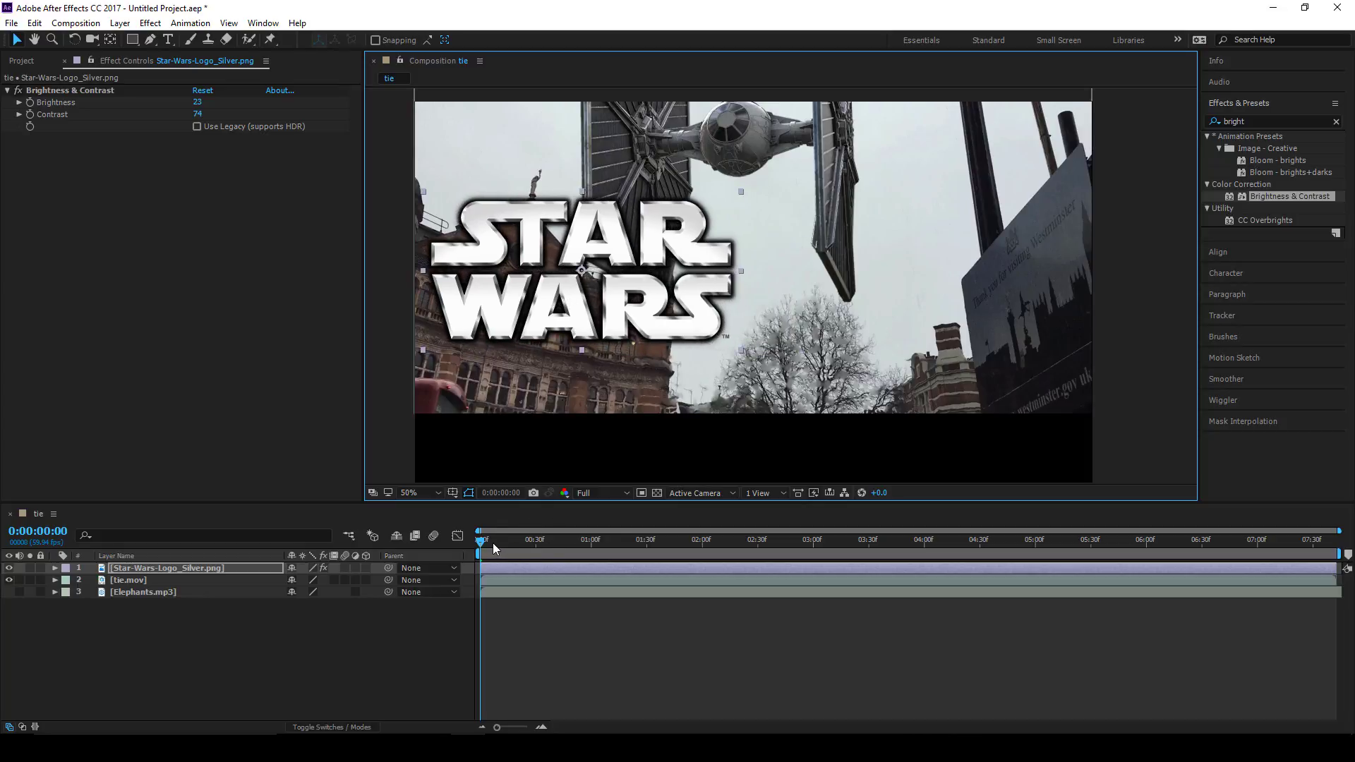
drag(493, 544, 435, 543)
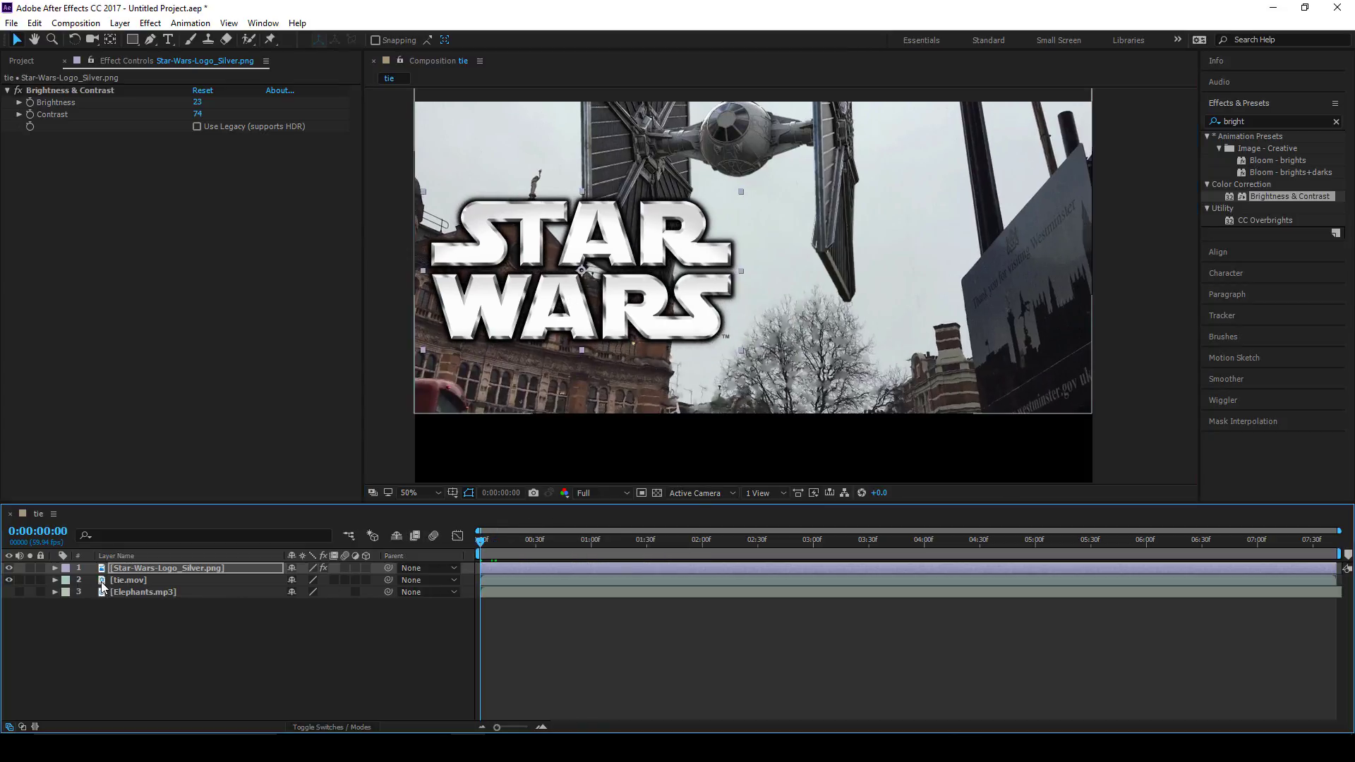
Step: Apply the Bloom - brights preset to the Star Wars logo and inspect the effects listed under its layer
click(55, 568)
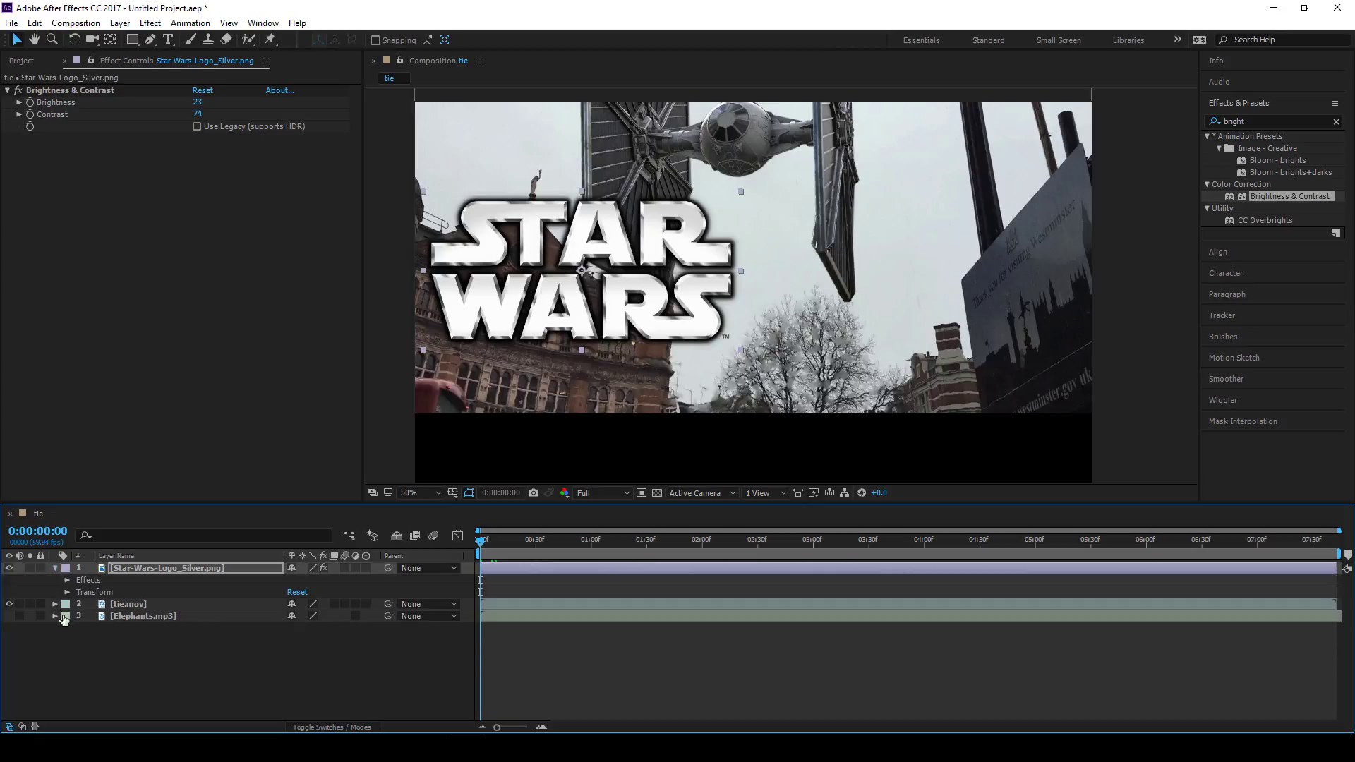
click(134, 568)
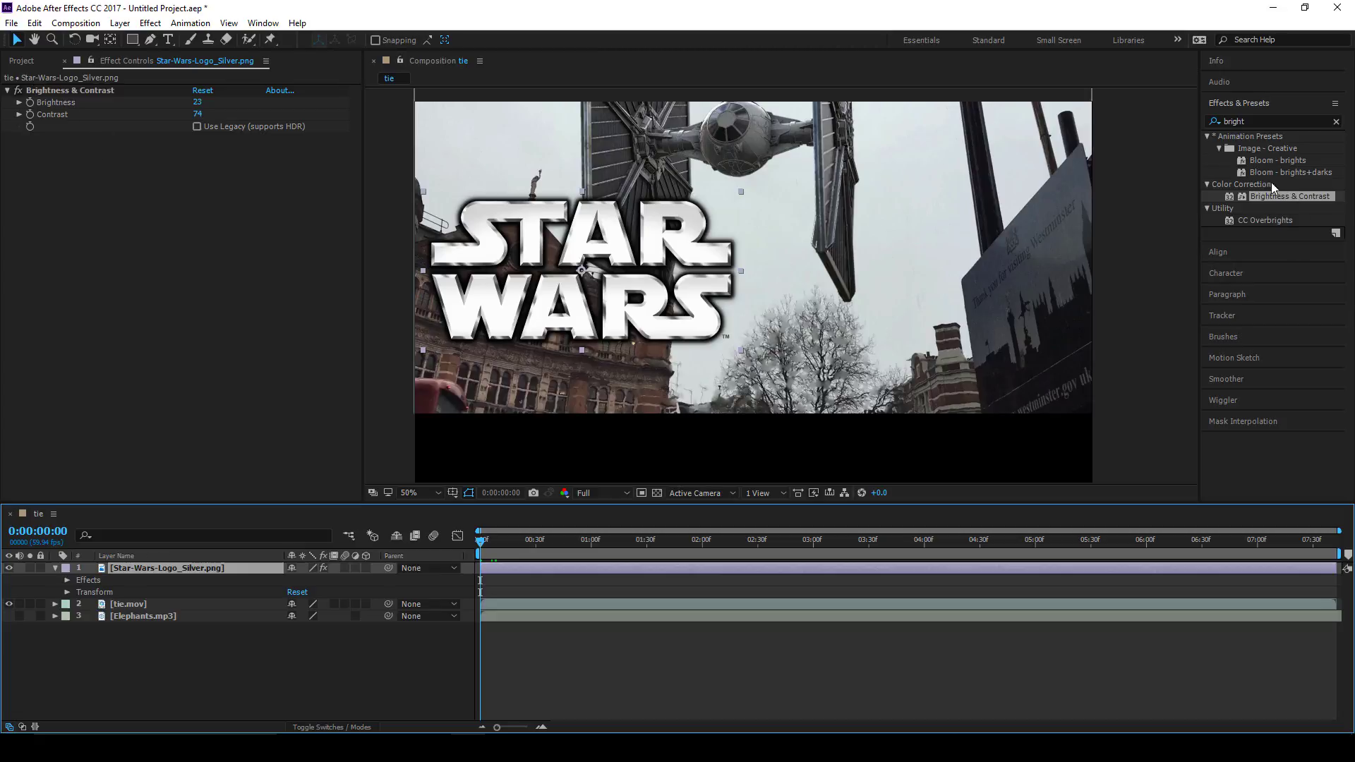
drag(1244, 160, 168, 221)
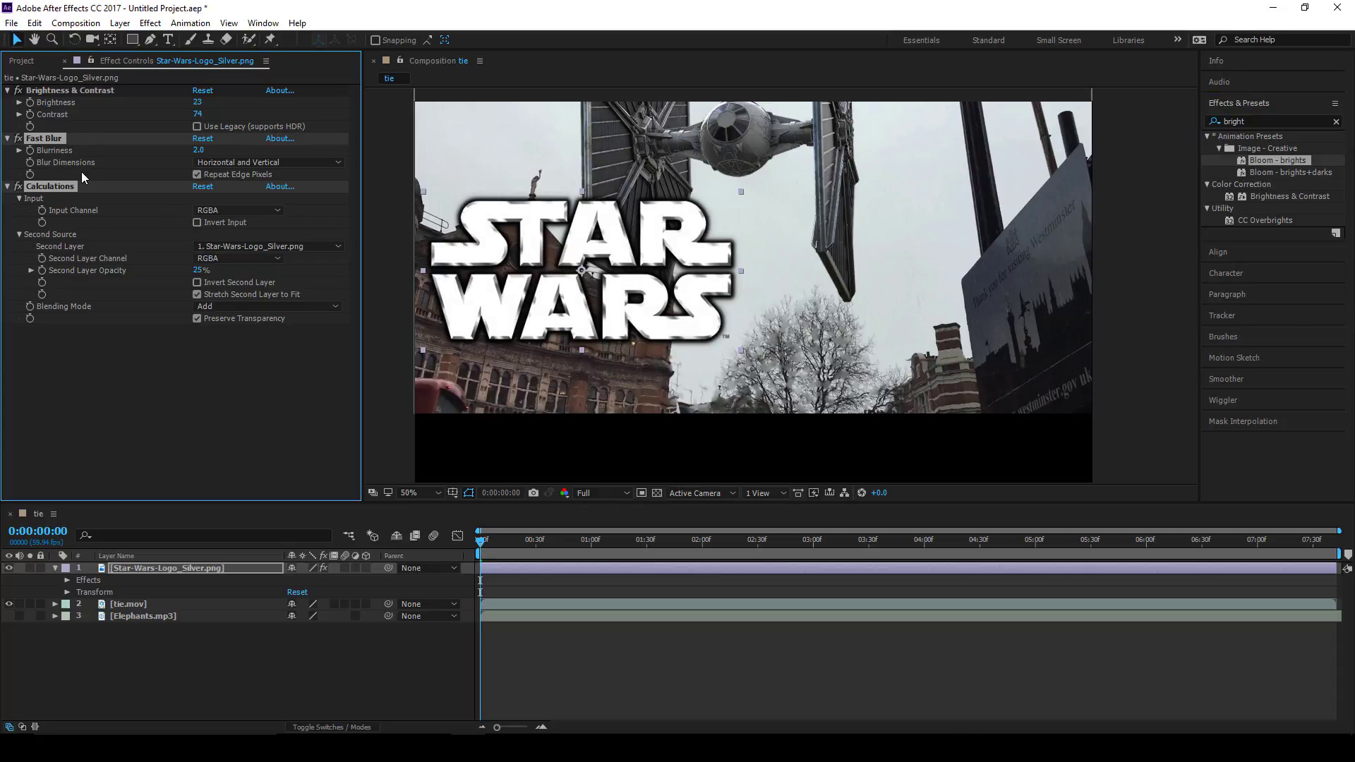
click(68, 579)
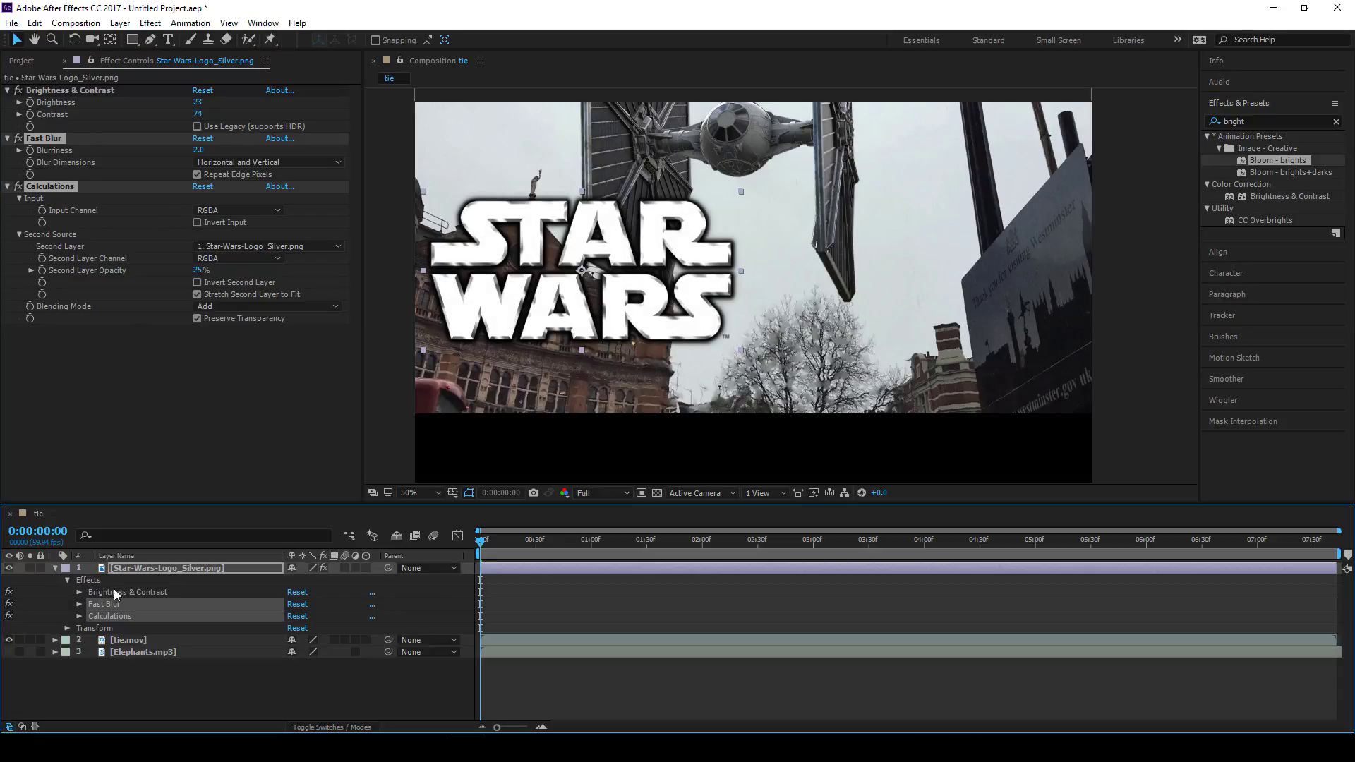
click(67, 579)
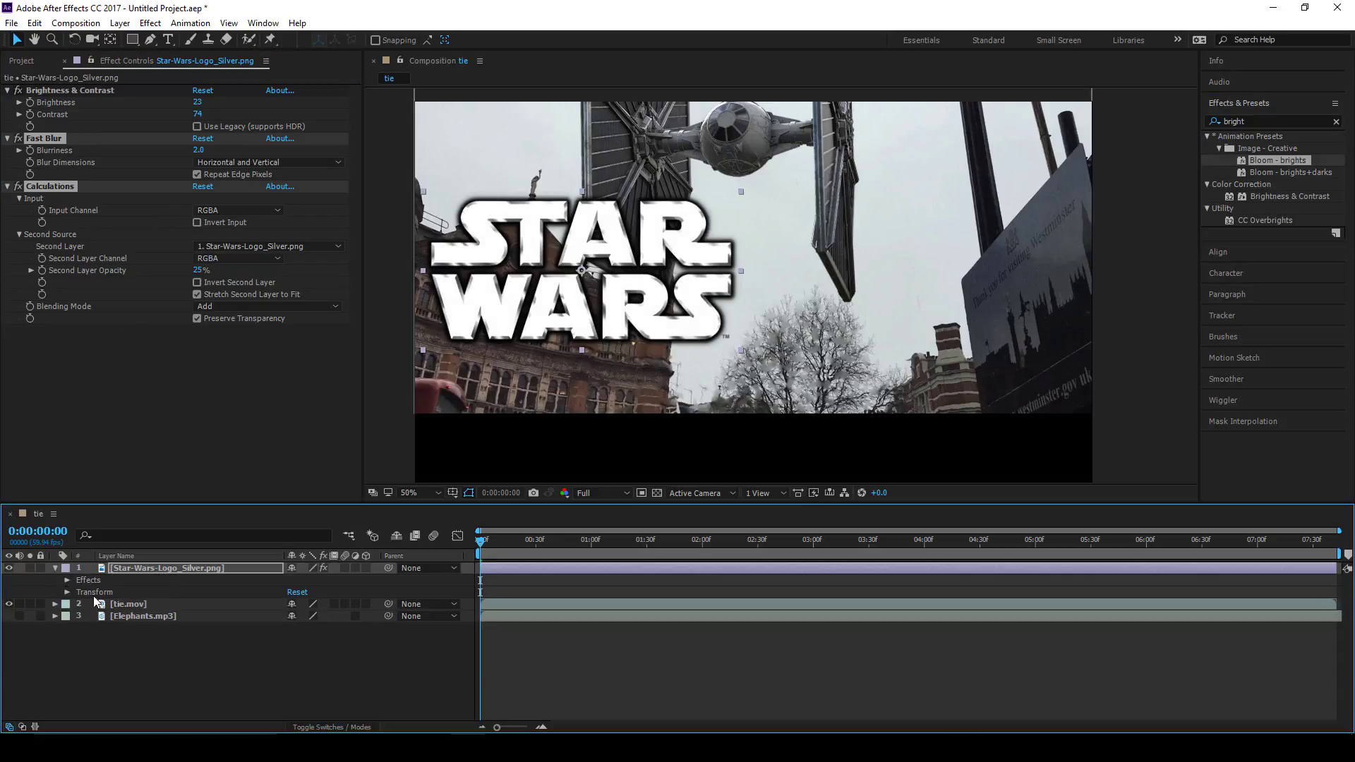
Step: Delete Brightness & Contrast, Fast Blur and Calculations from the logo, and reveal the layer's Transform properties
click(62, 87)
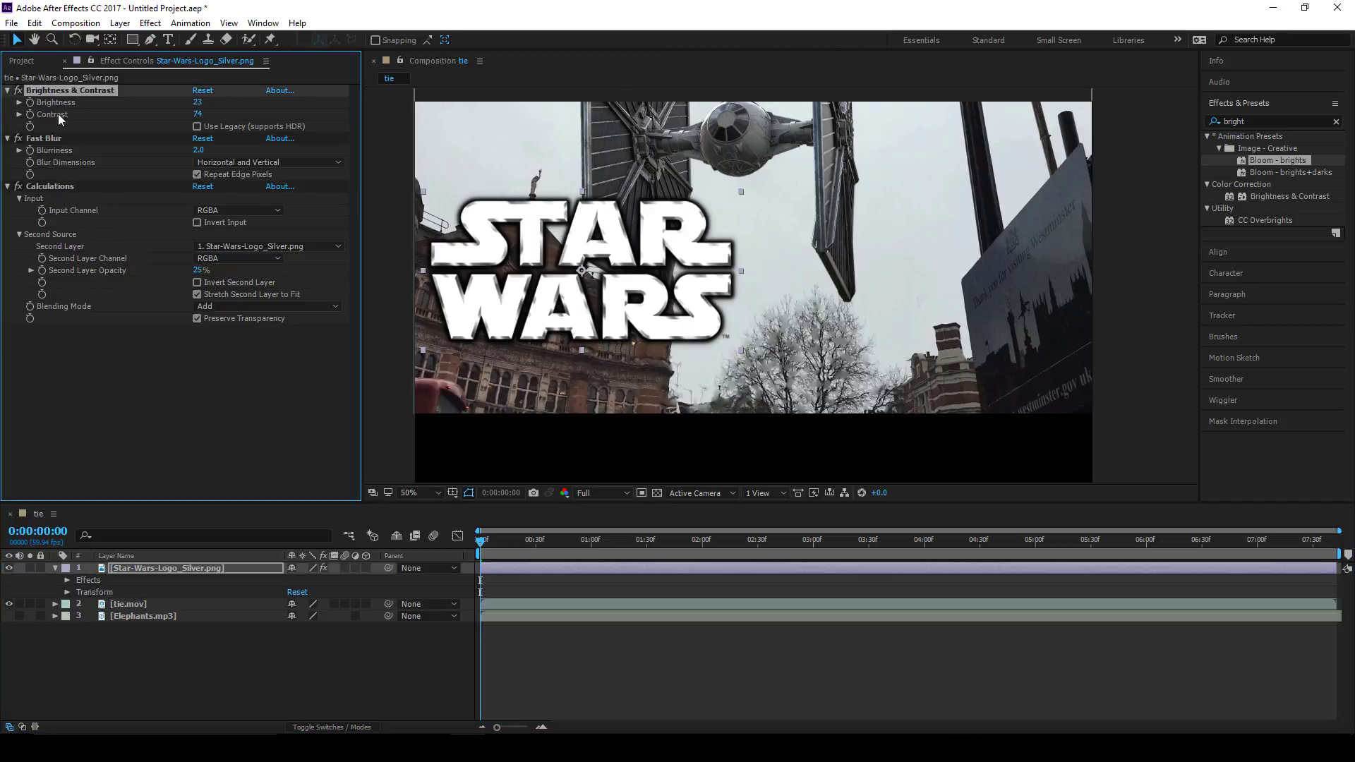
ctrl+click(57, 139)
ctrl+click(52, 187)
key(Delete)
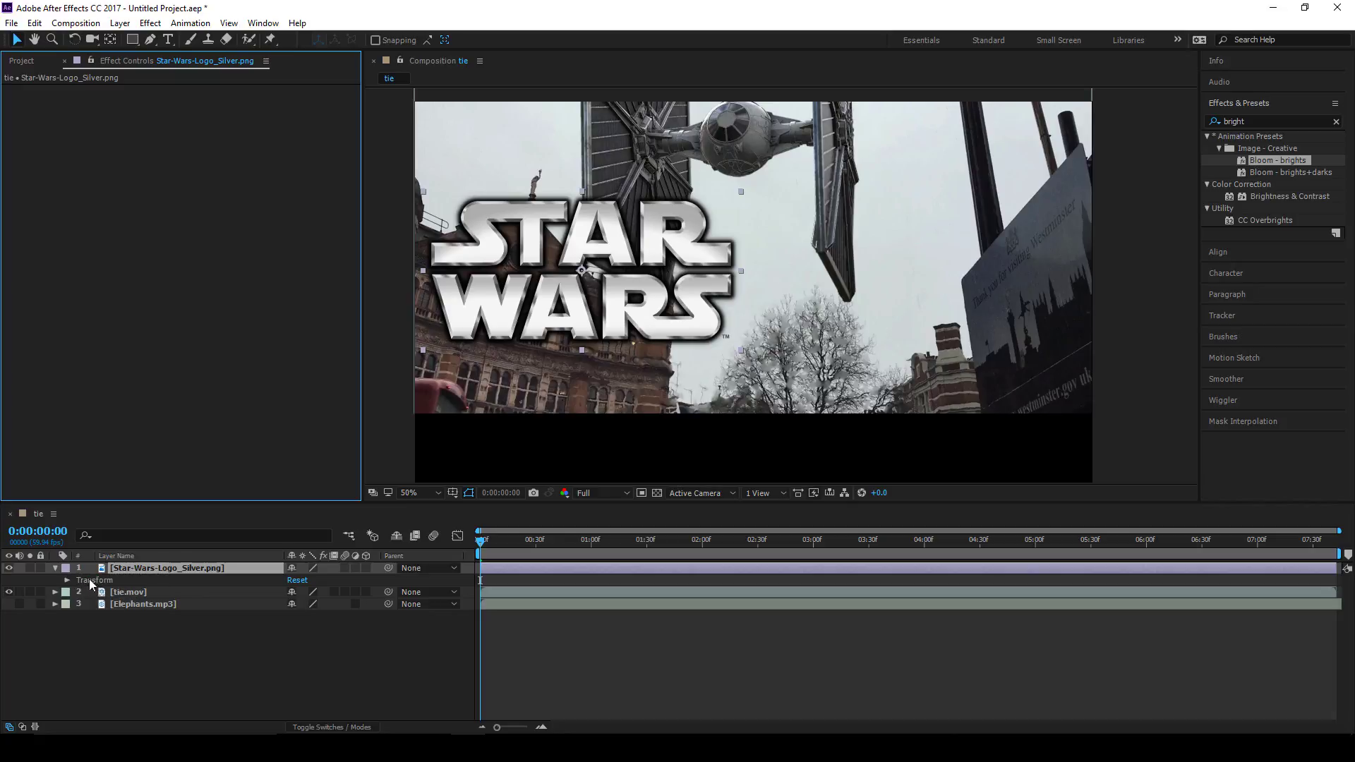
click(67, 579)
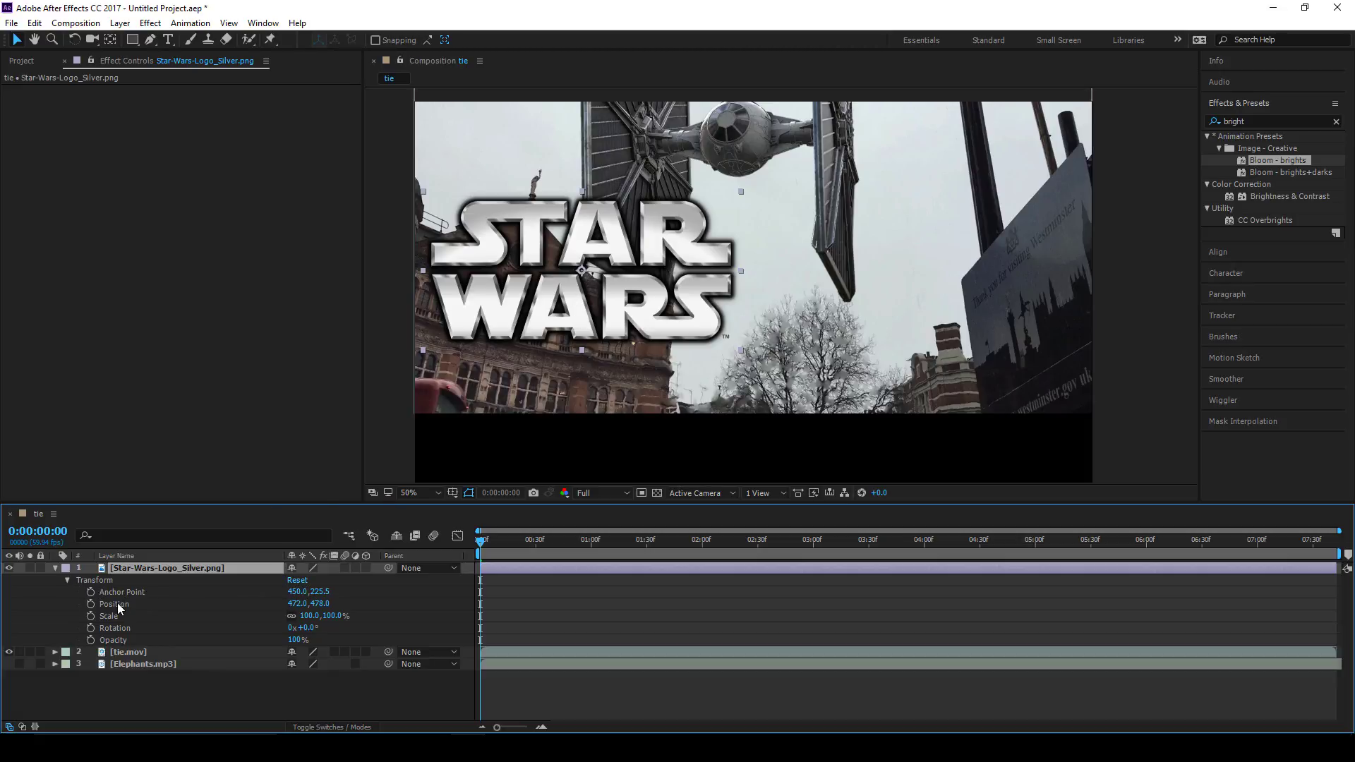
Step: Experiment with the logo's transforms: position about 762, 431, scale 110.6%, rotation -6° and opacity 100%
drag(594, 283, 722, 264)
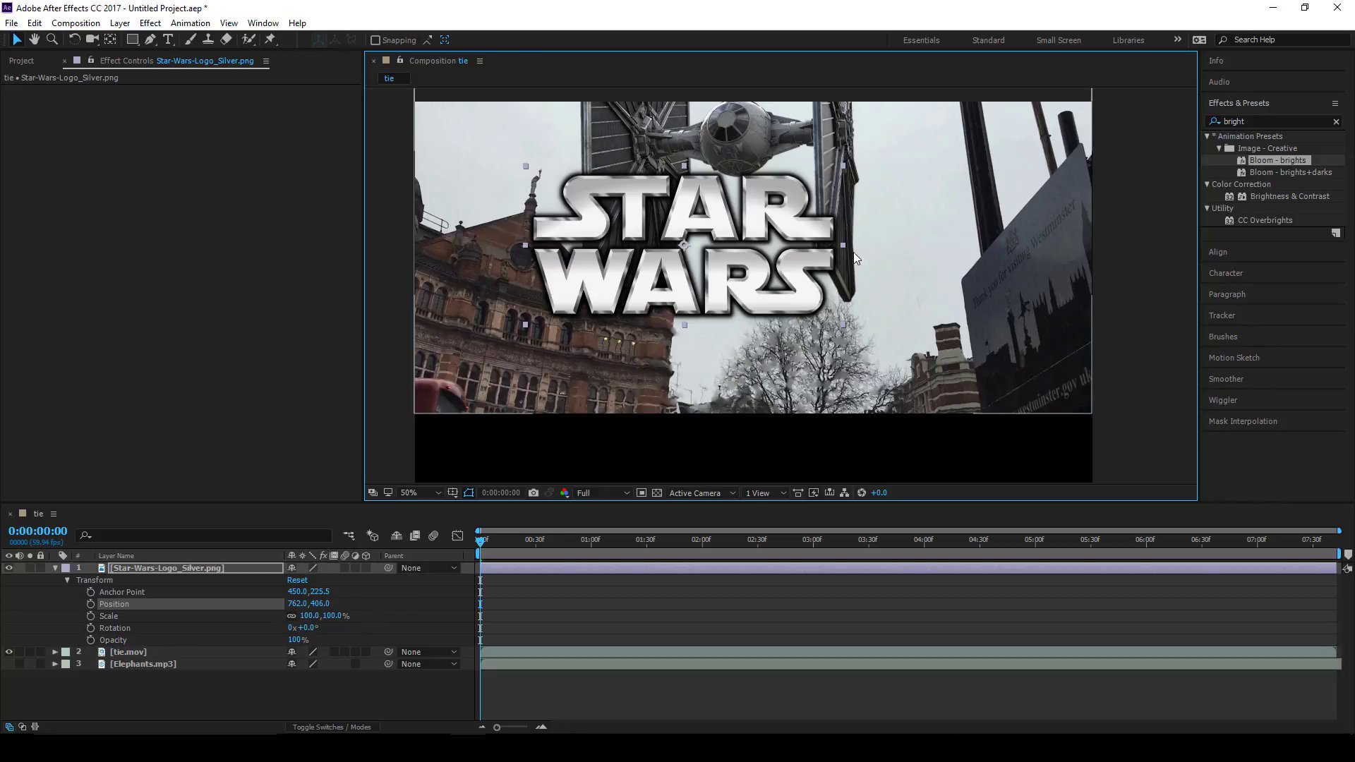
drag(843, 167, 847, 196)
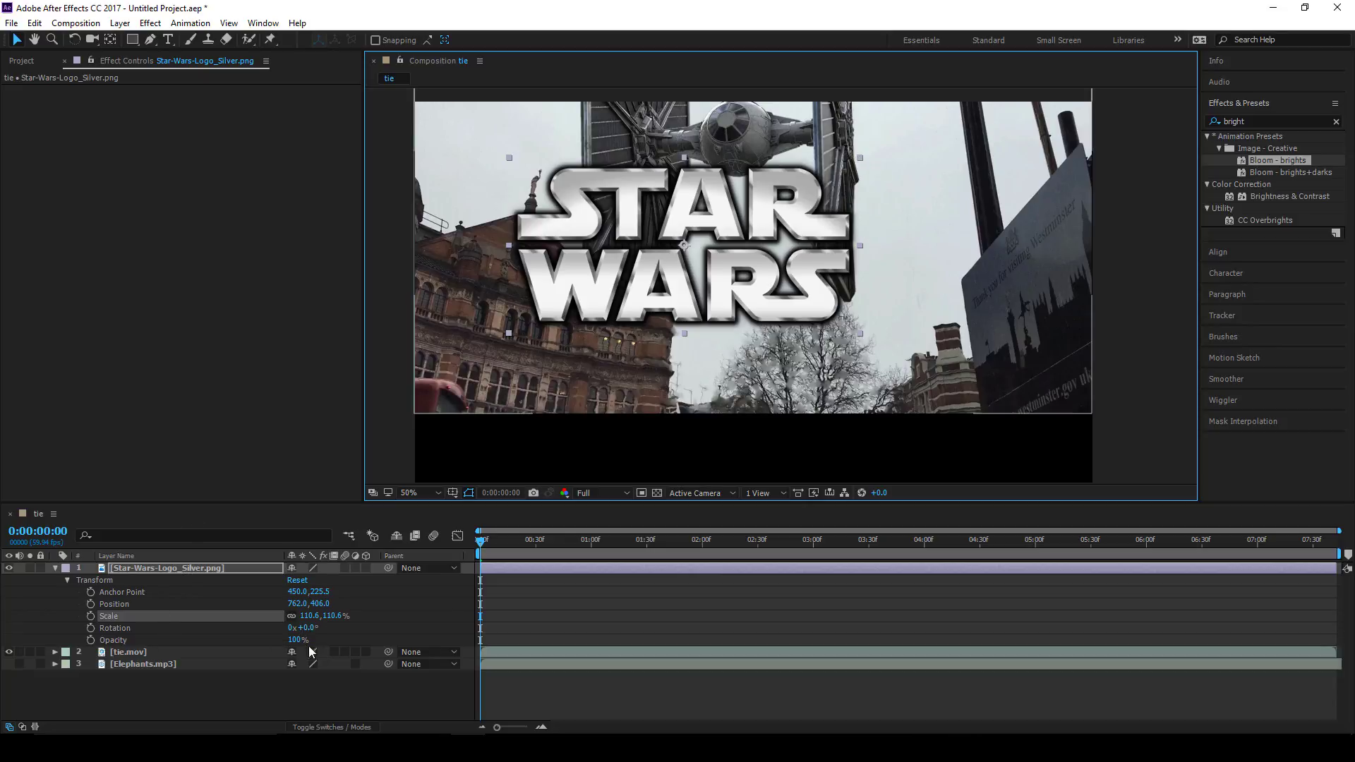
drag(303, 628, 327, 608)
click(331, 618)
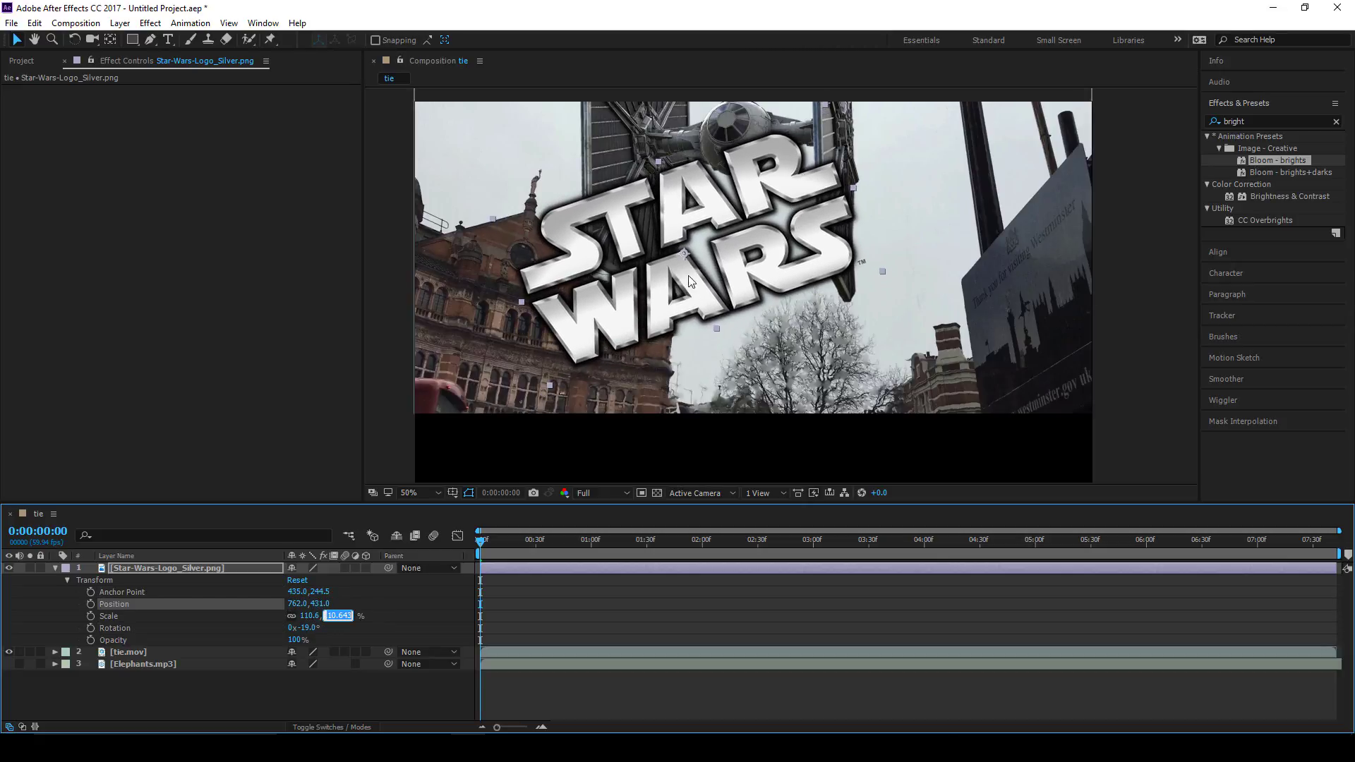
drag(310, 625, 315, 627)
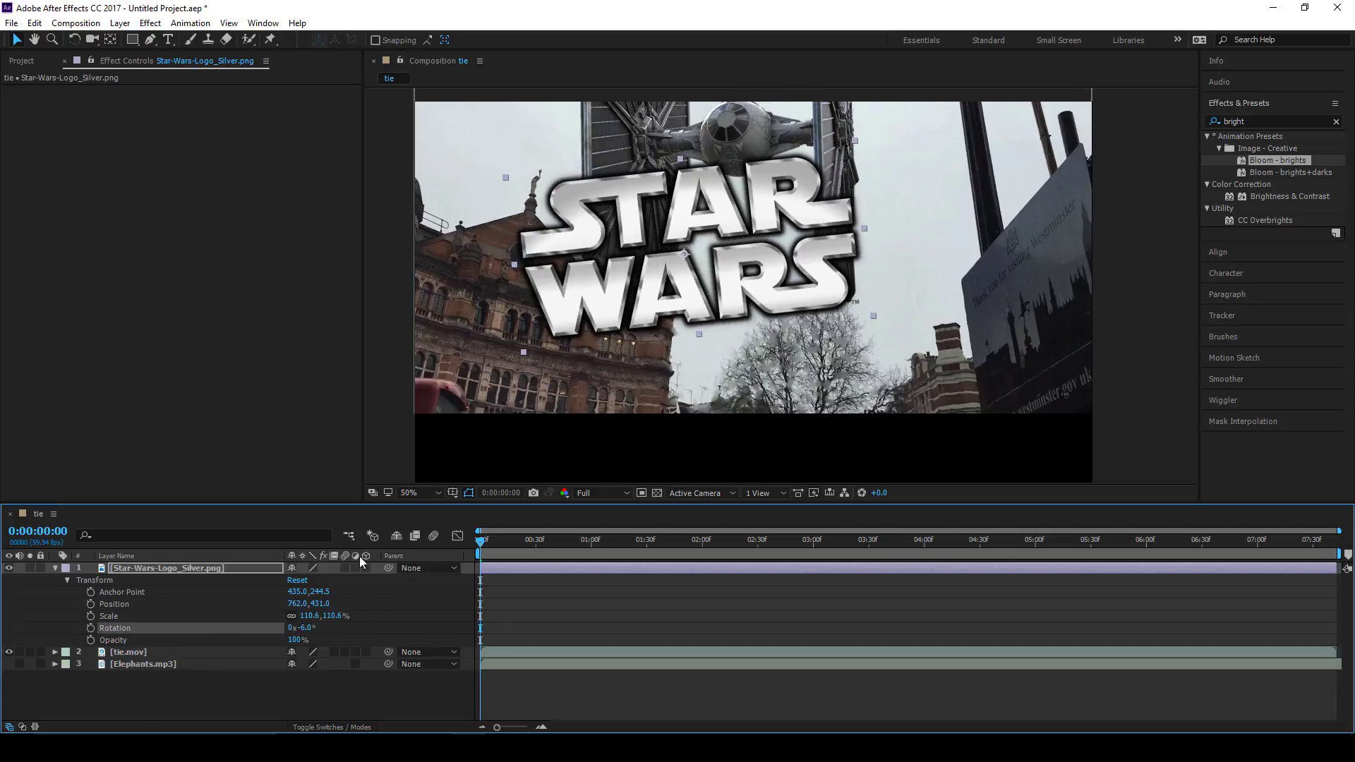
drag(286, 640, 326, 670)
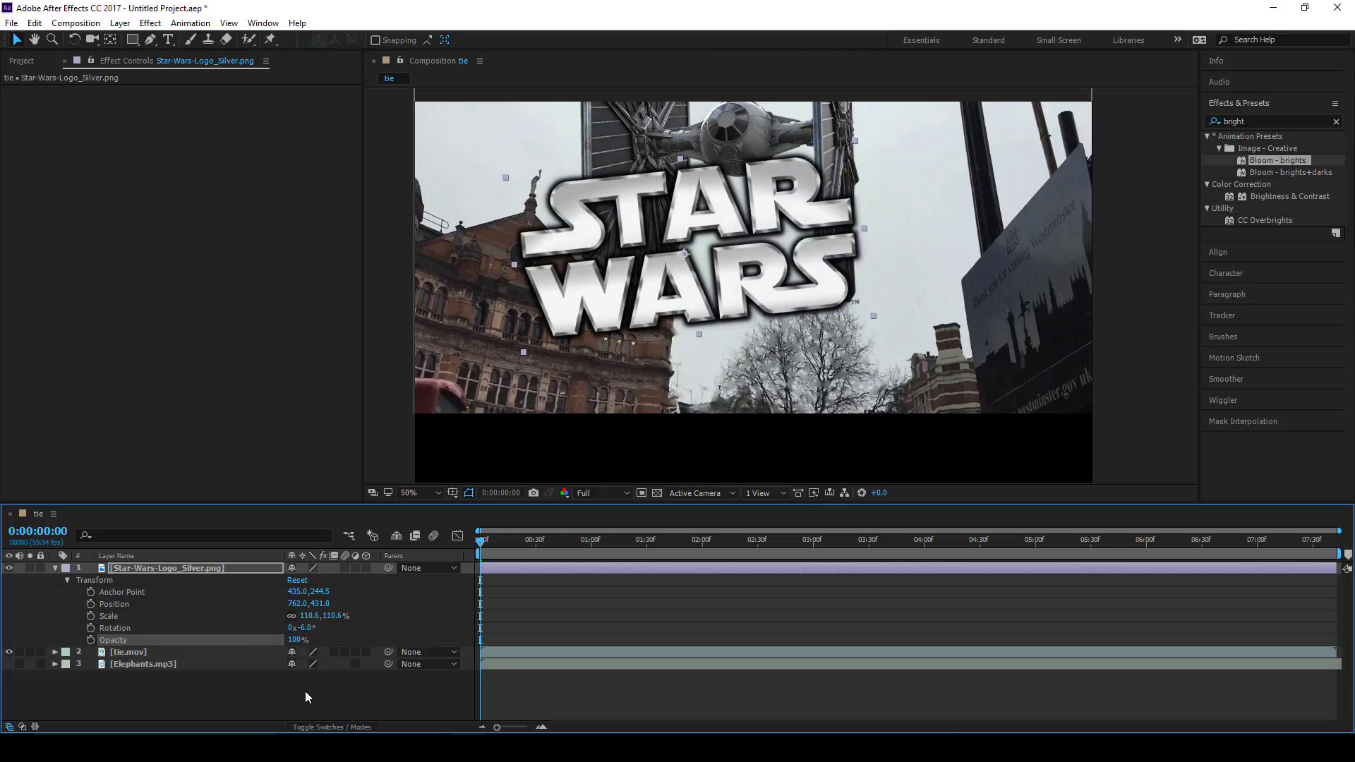
Step: Reset the Transform properties of both the Star Wars logo and the tie.mov layer
click(293, 580)
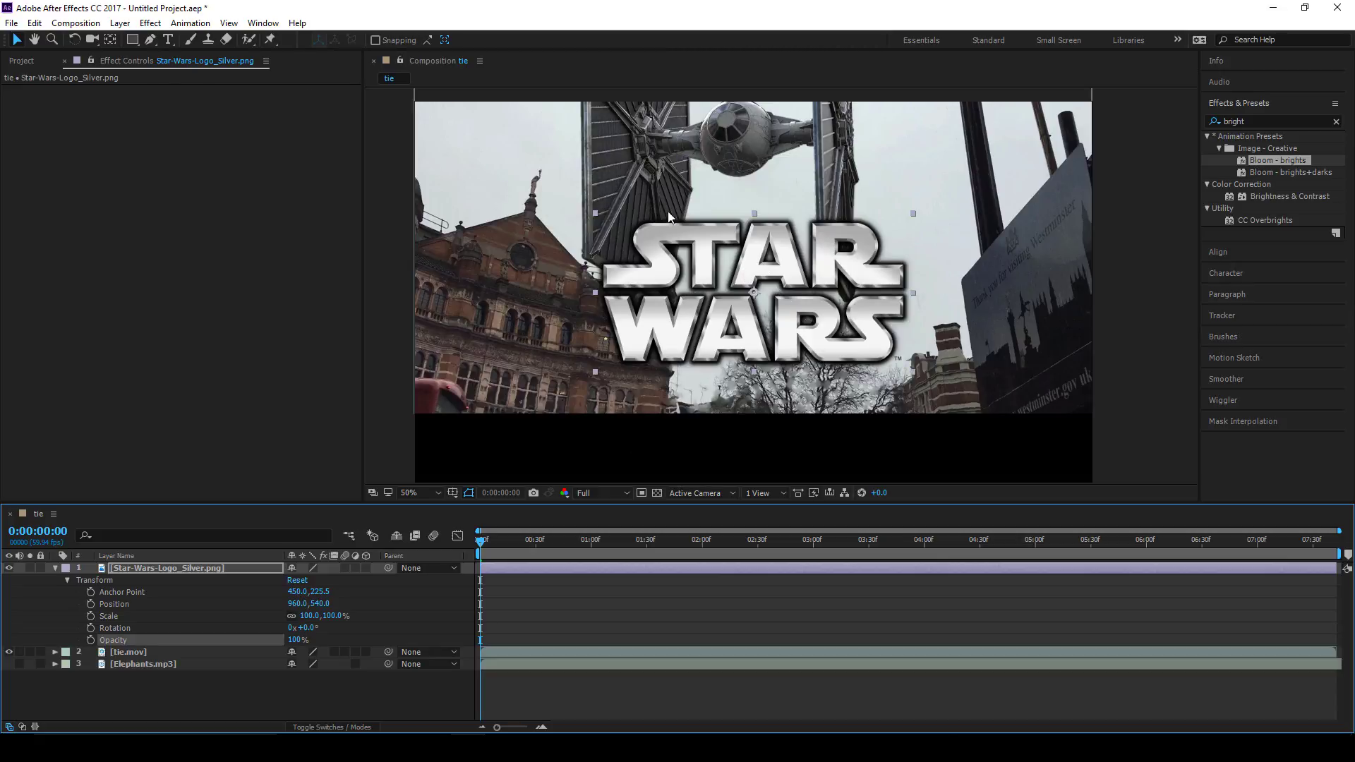
click(129, 650)
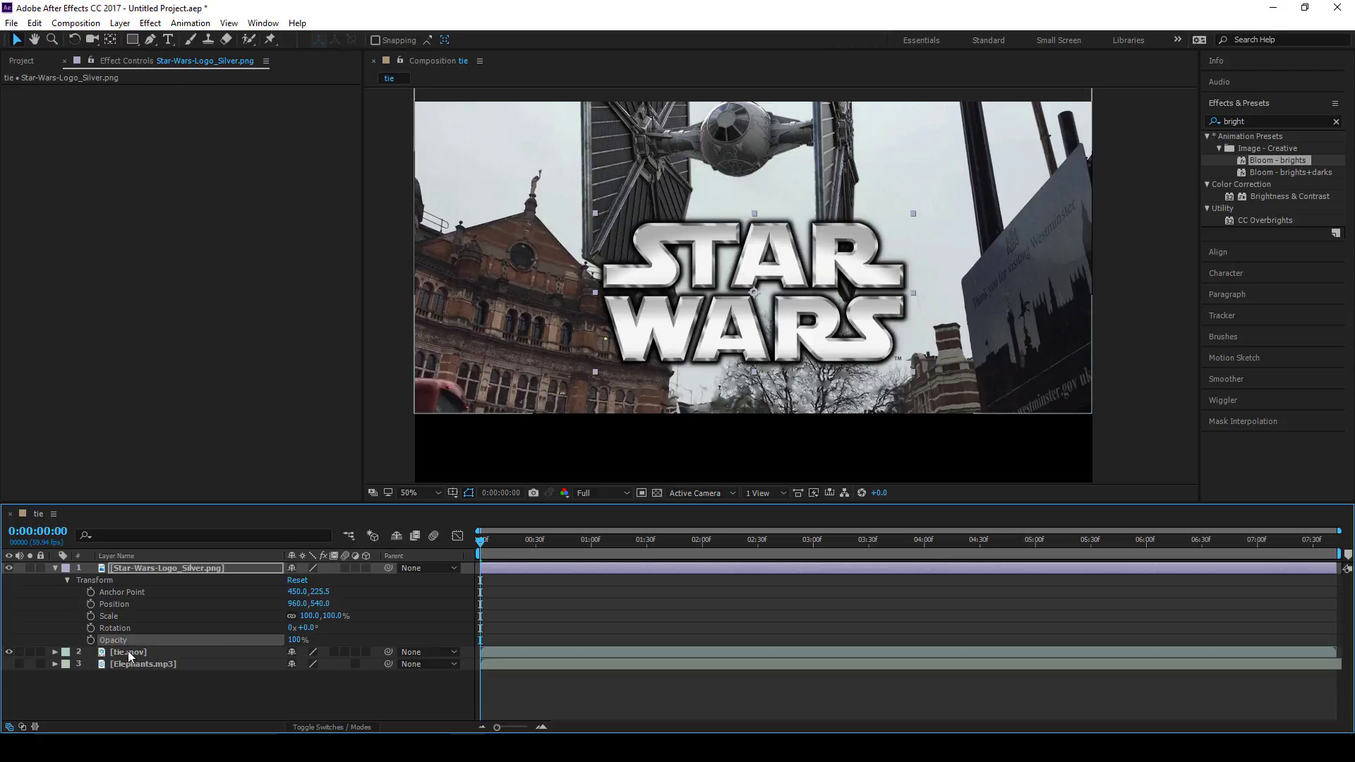
click(55, 652)
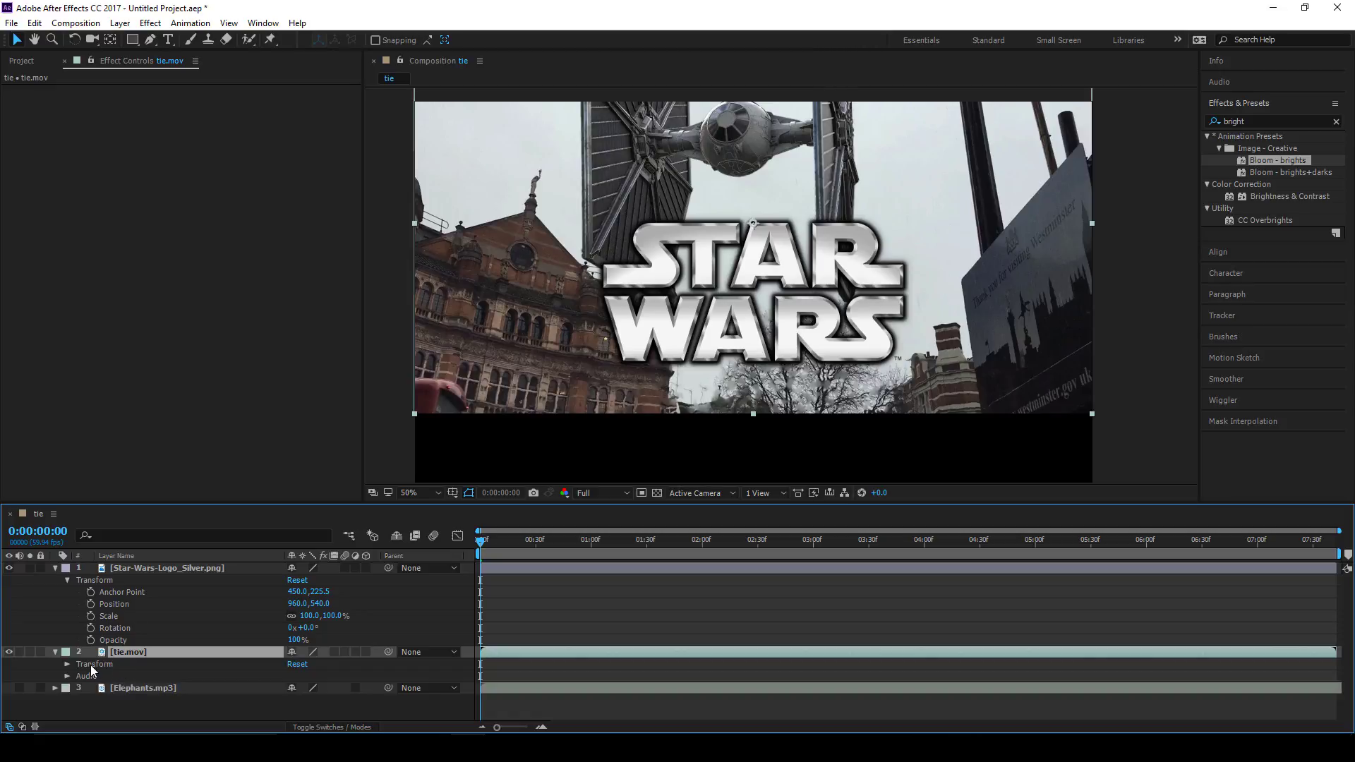
click(296, 665)
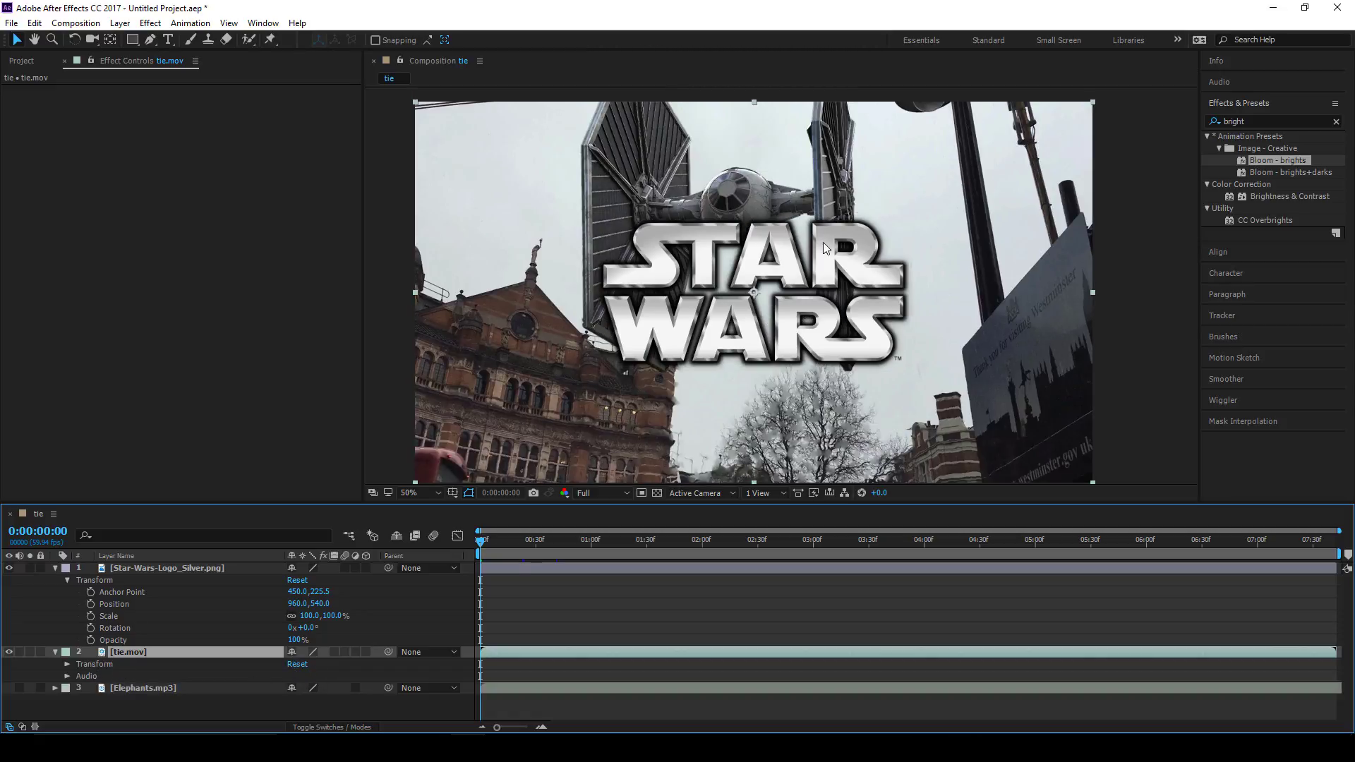
Step: Examine the Transform and Audio groups of the tie.mov layer, and collapse the layer
click(483, 95)
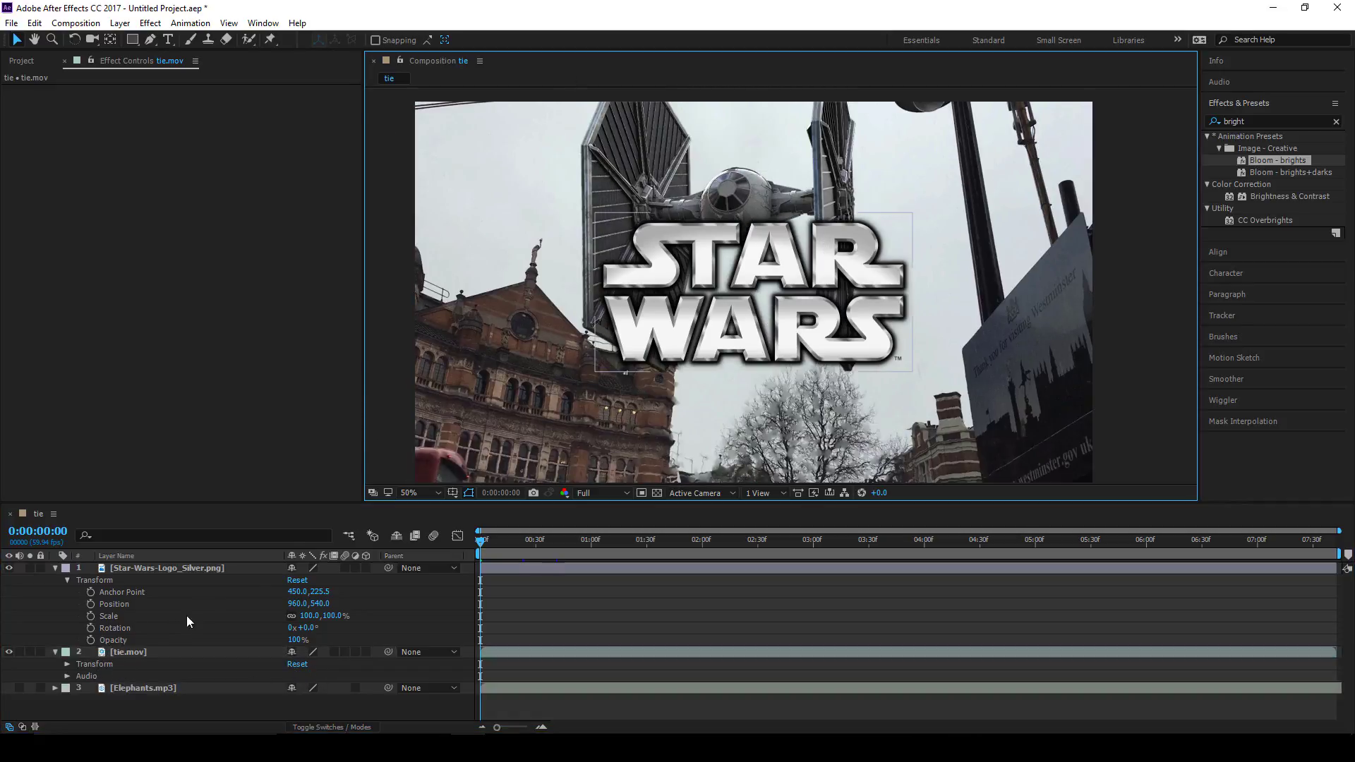
click(84, 676)
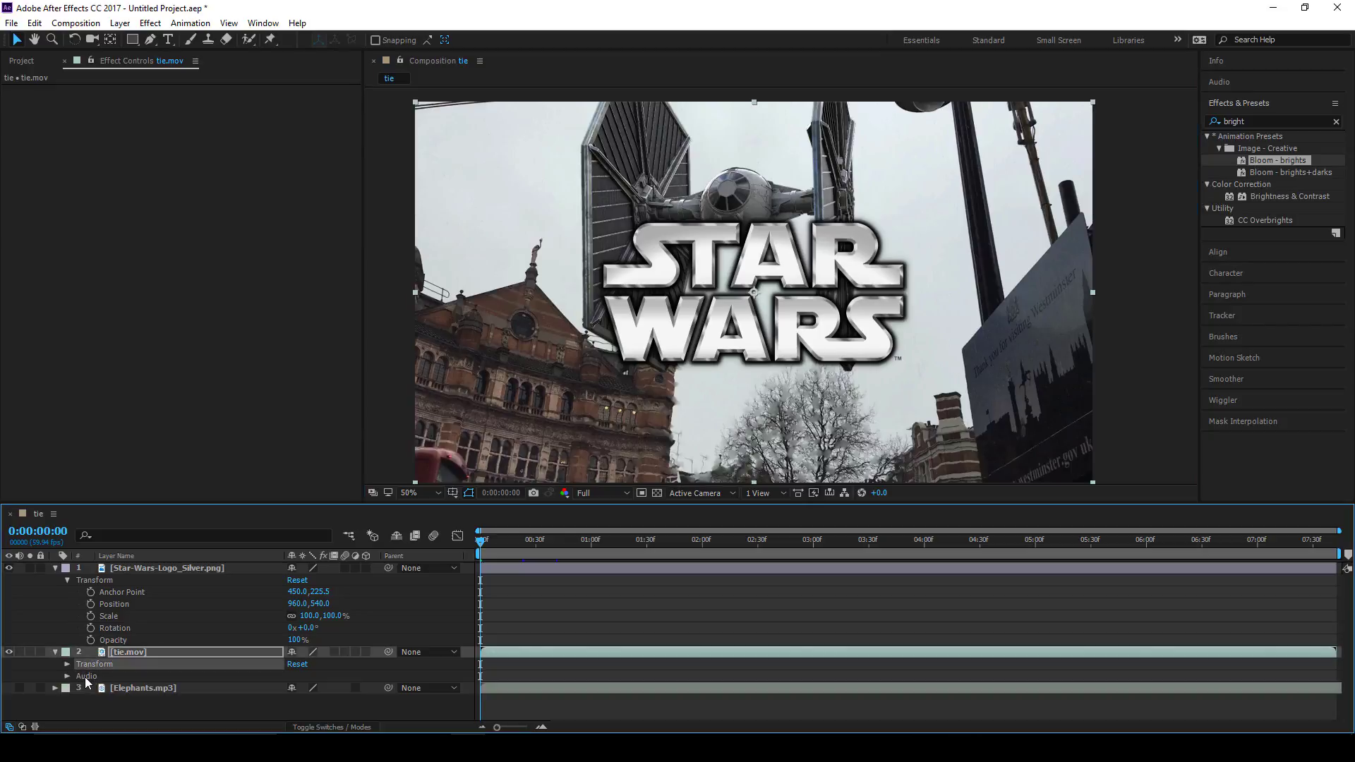
click(136, 674)
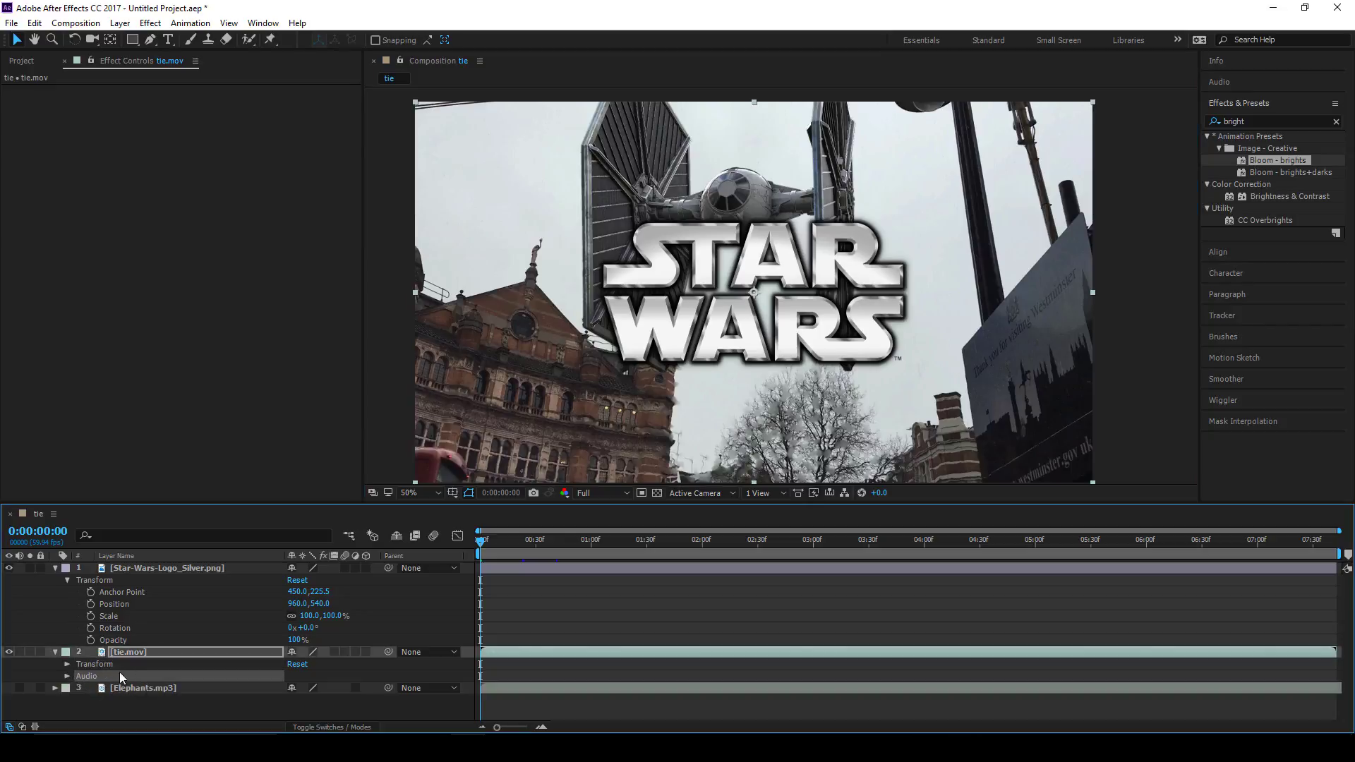
click(56, 651)
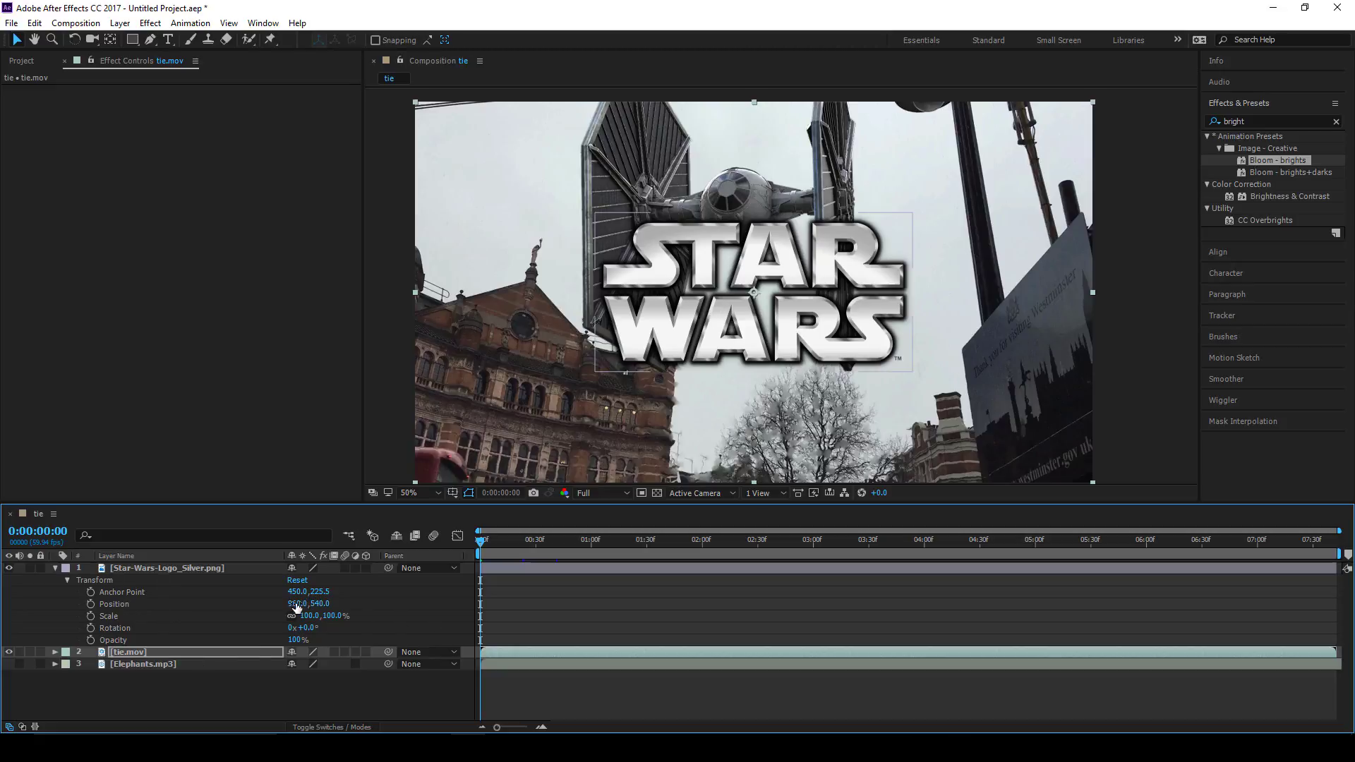
Step: Move the logo horizontally to about 474, 540 and start Position keyframing at the beginning of the timeline
drag(297, 607, 0, 628)
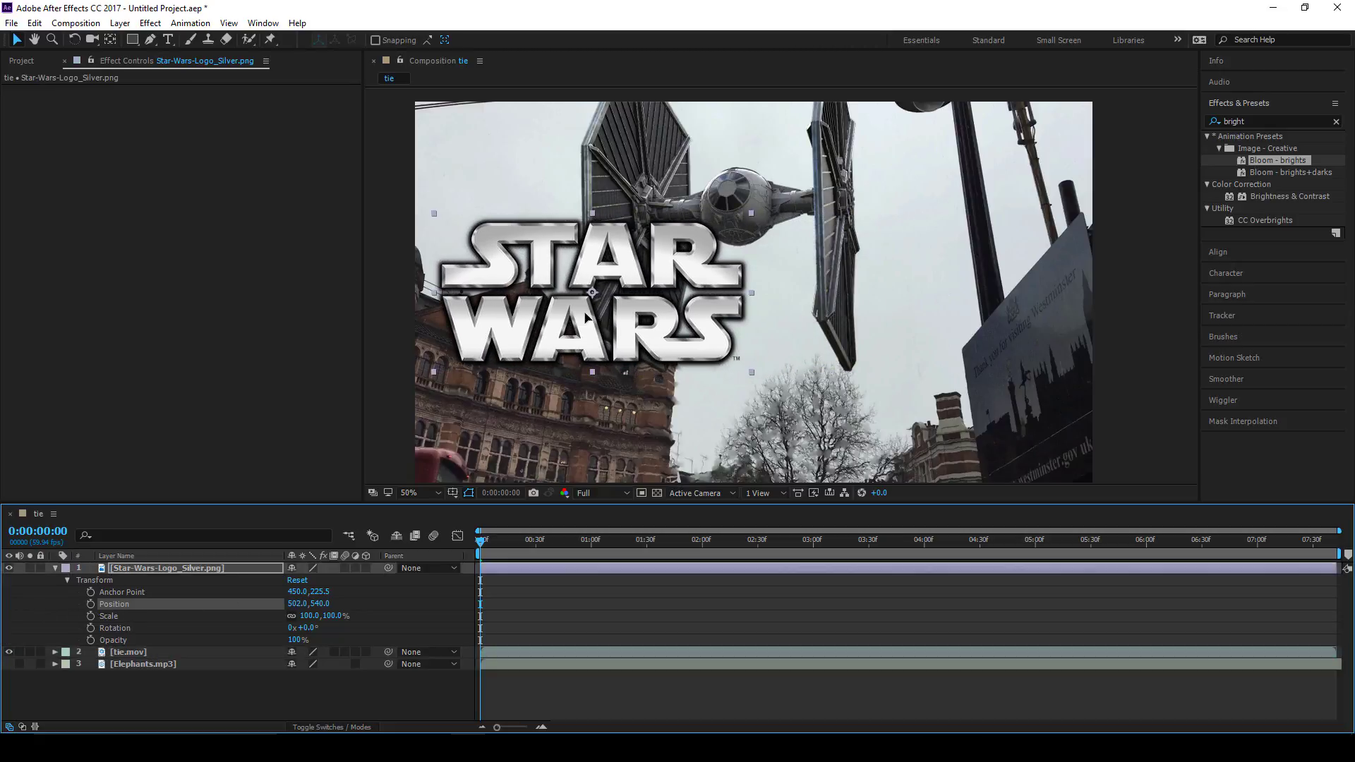
drag(587, 318, 577, 318)
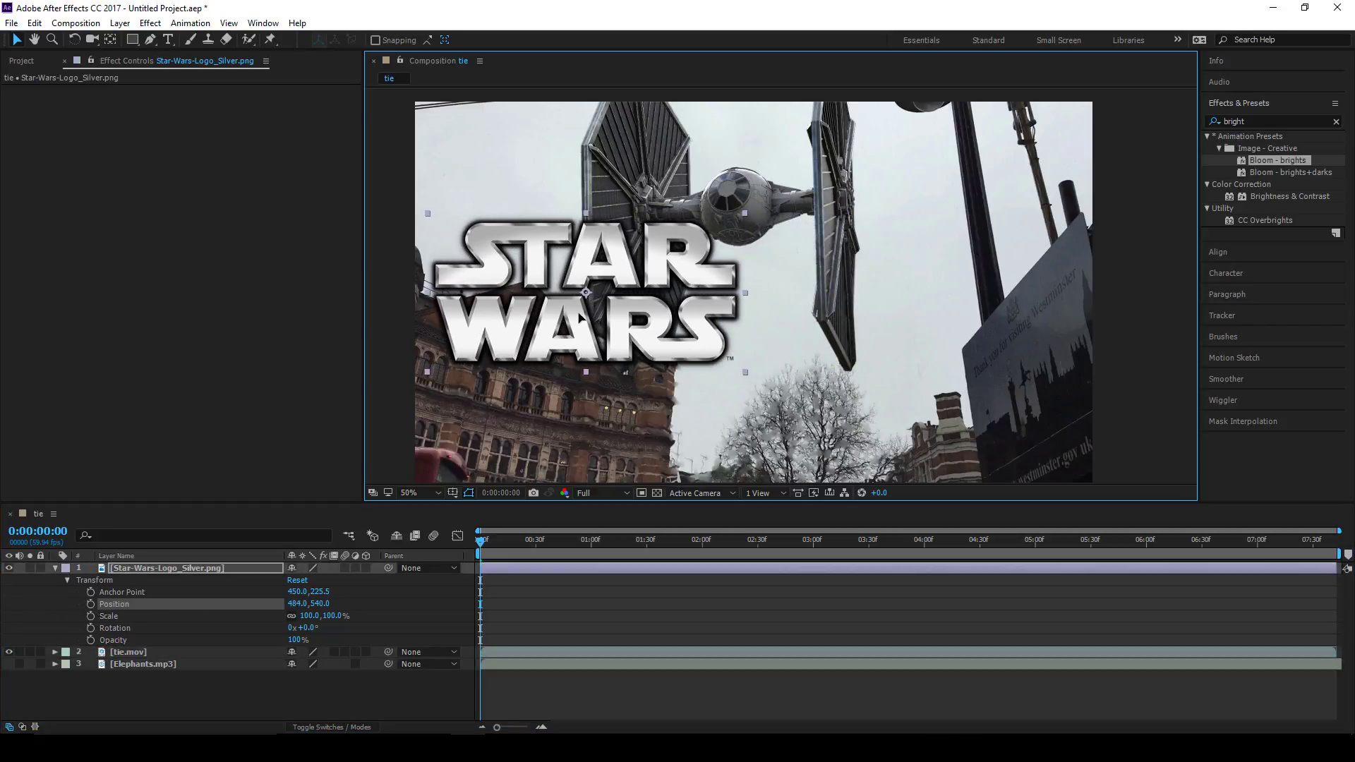
click(91, 605)
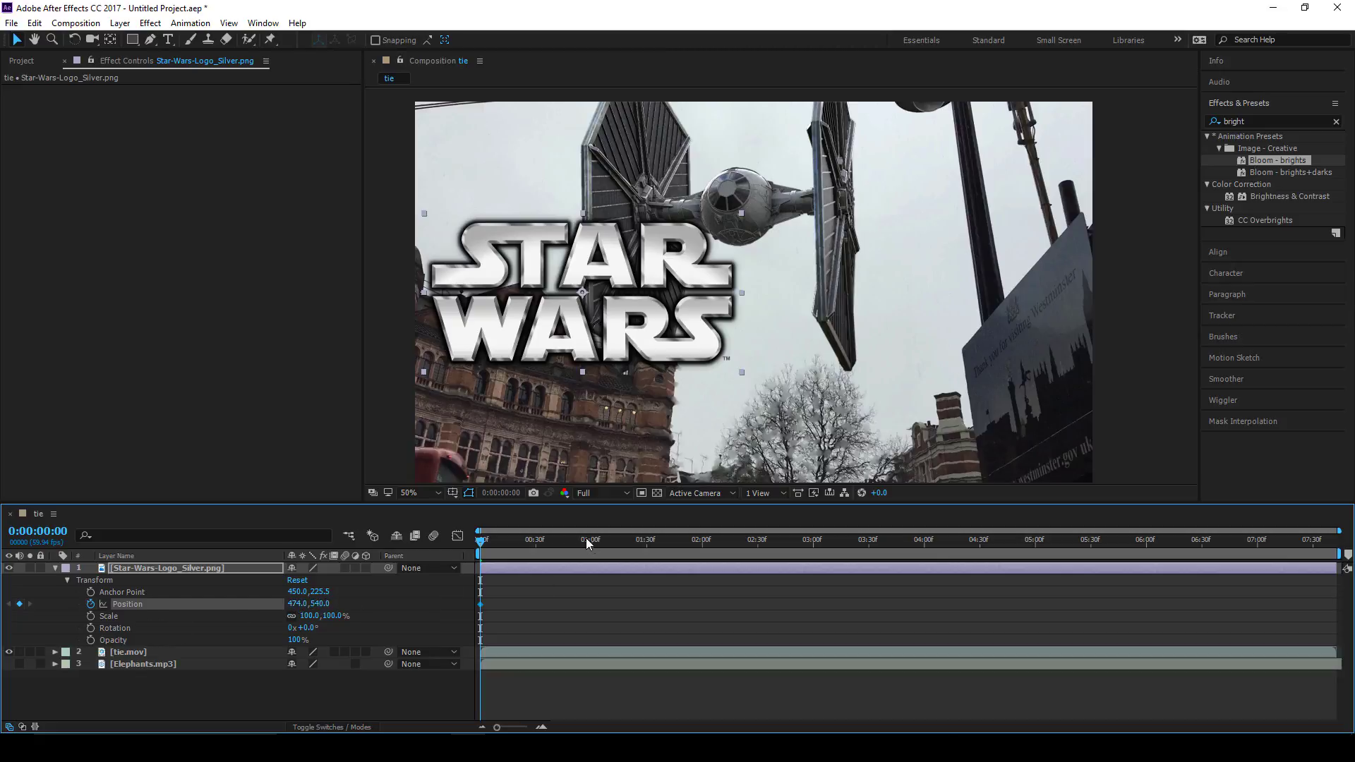
Step: Add a second Position keyframe for the logo at 0:00:00:31 with the value 1474, 540, and return to the start
drag(491, 547, 538, 545)
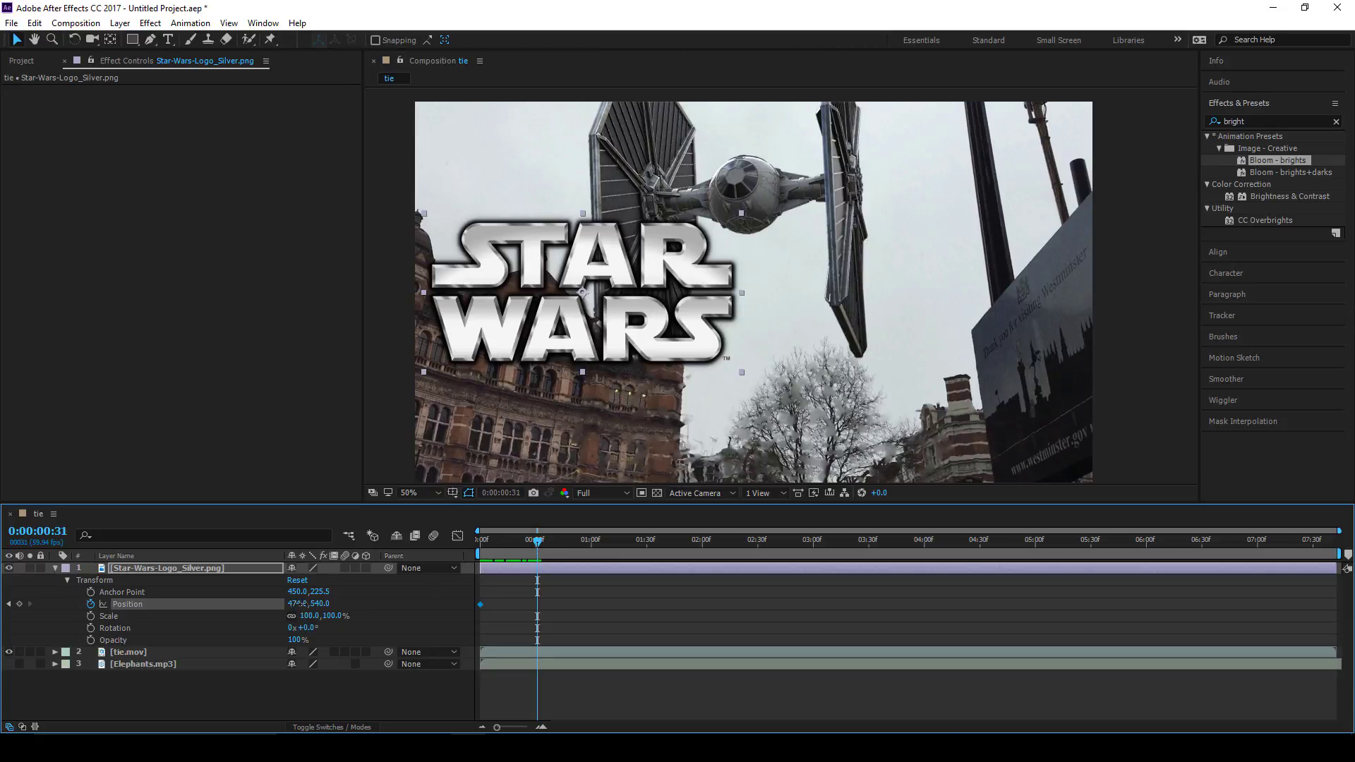
drag(300, 603, 990, 588)
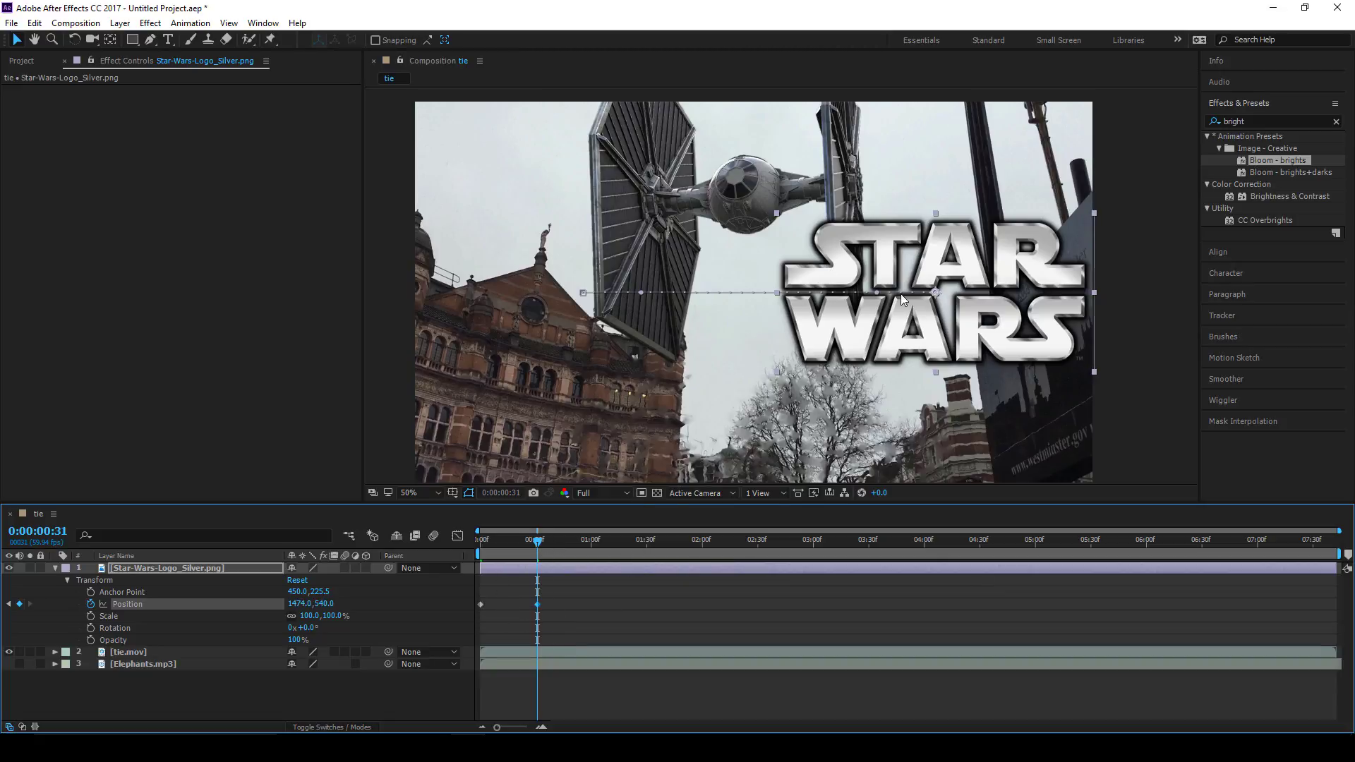
drag(538, 544, 480, 543)
Step: Hide the tie.mov layer and scrub through the first frames of the logo's movement
click(4, 654)
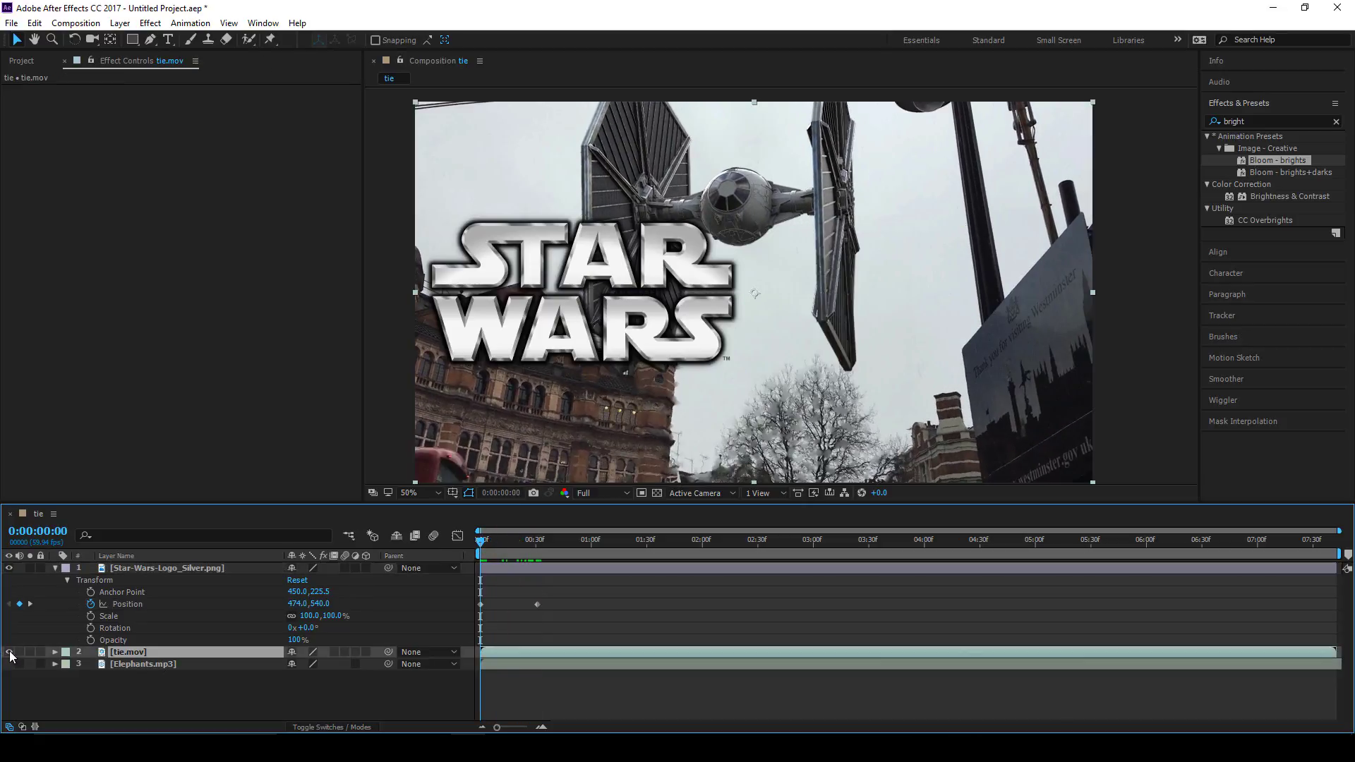
click(9, 652)
mouse_move(495, 542)
mouse_down()
mouse_move(542, 538)
mouse_move(482, 543)
mouse_move(501, 542)
mouse_up()
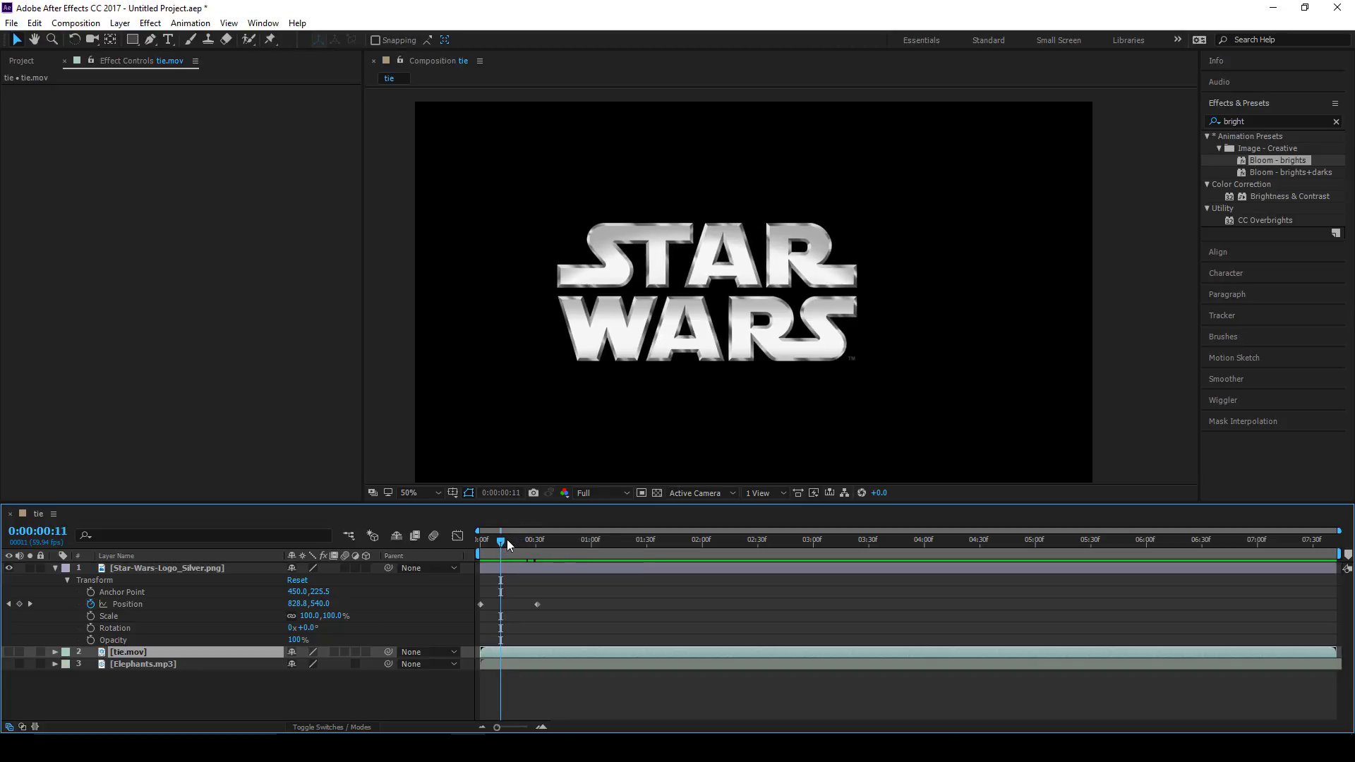
drag(507, 539, 503, 542)
Step: Switch on motion blur for the Star Wars logo layer and scrub its movement up to 0:00:00:15
click(343, 598)
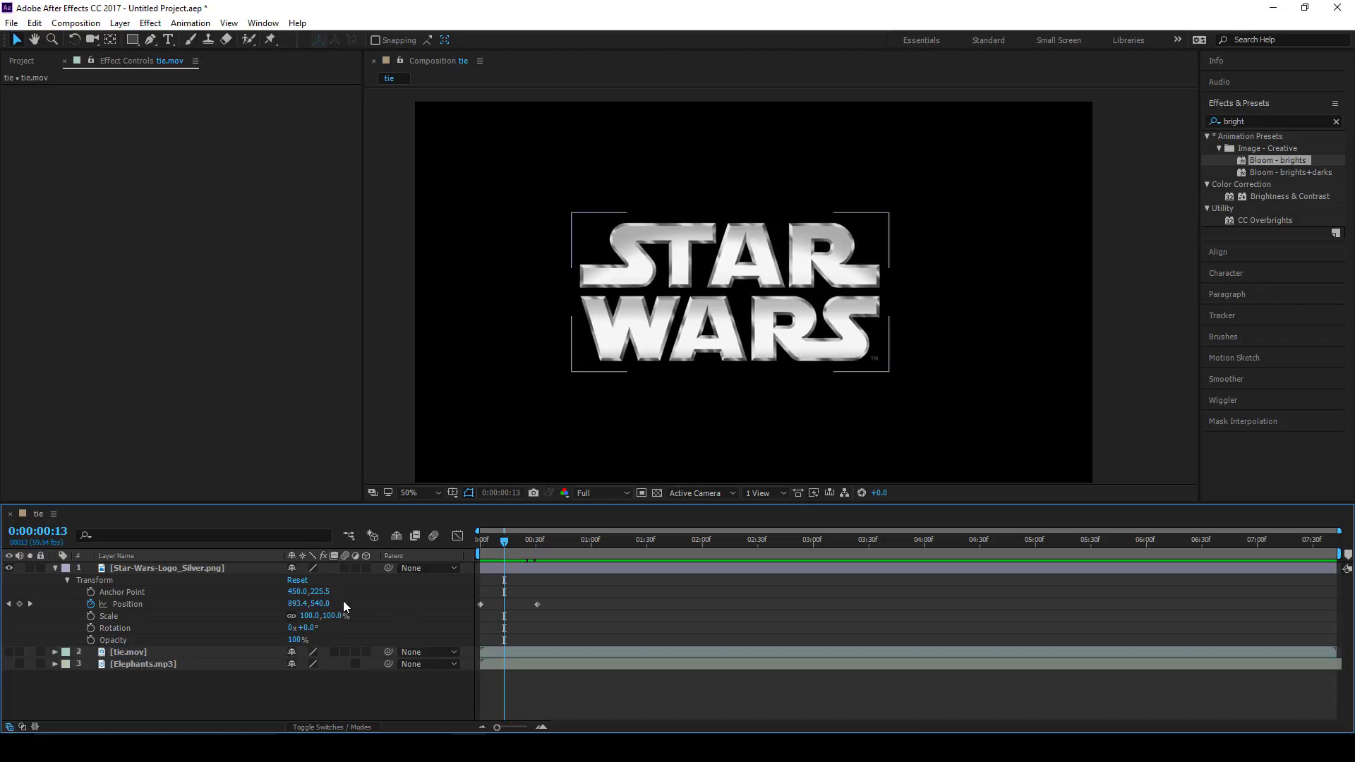
click(344, 568)
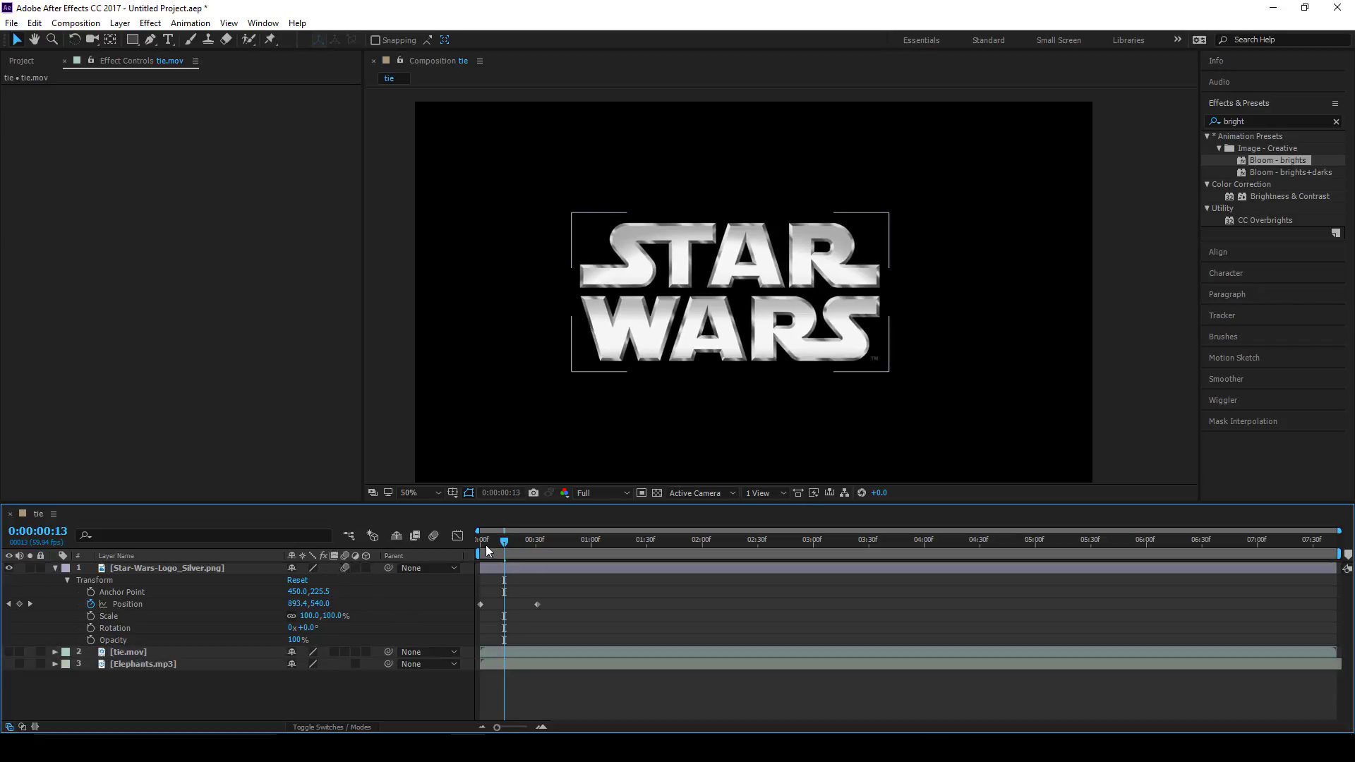
drag(485, 545, 507, 543)
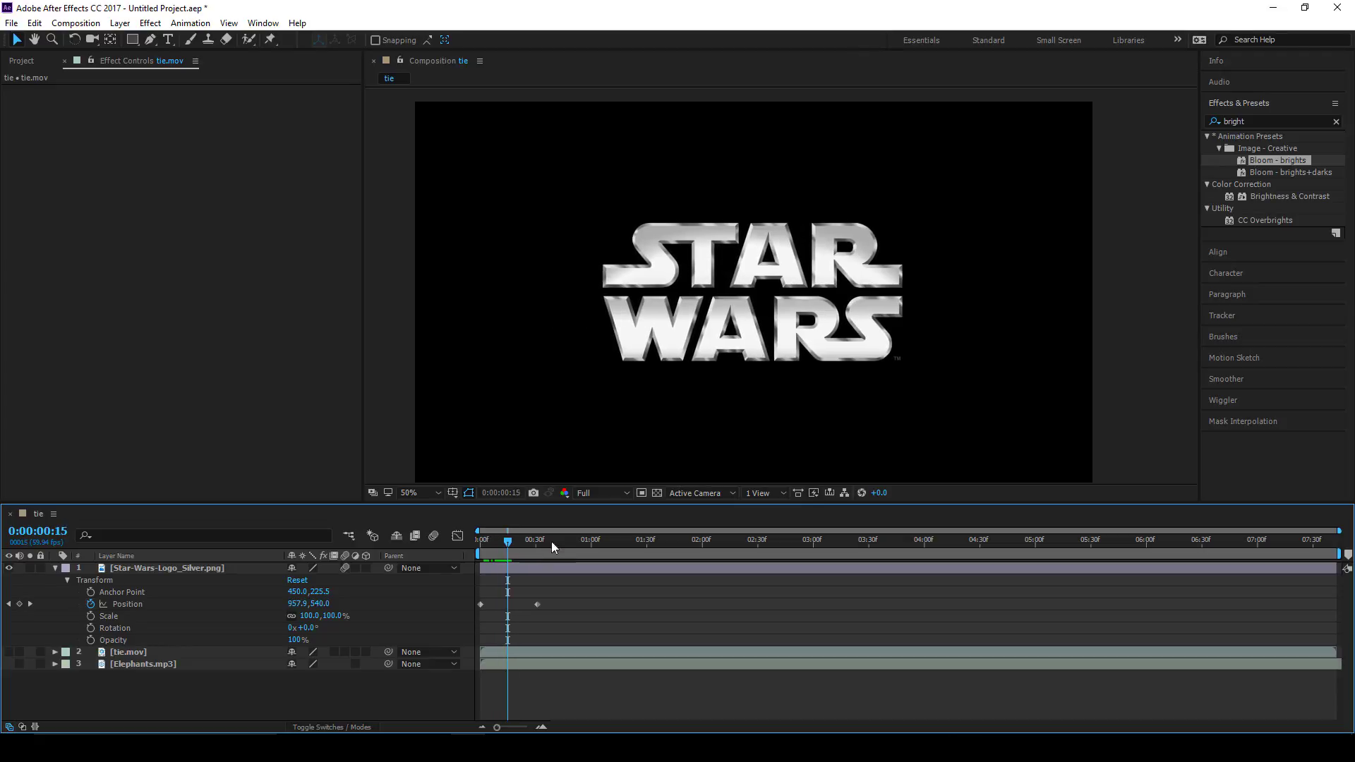
Step: Enable motion blur for the composition and compare the logo at 0:00:00:14 with the composition and layer blur switches off and on
click(433, 535)
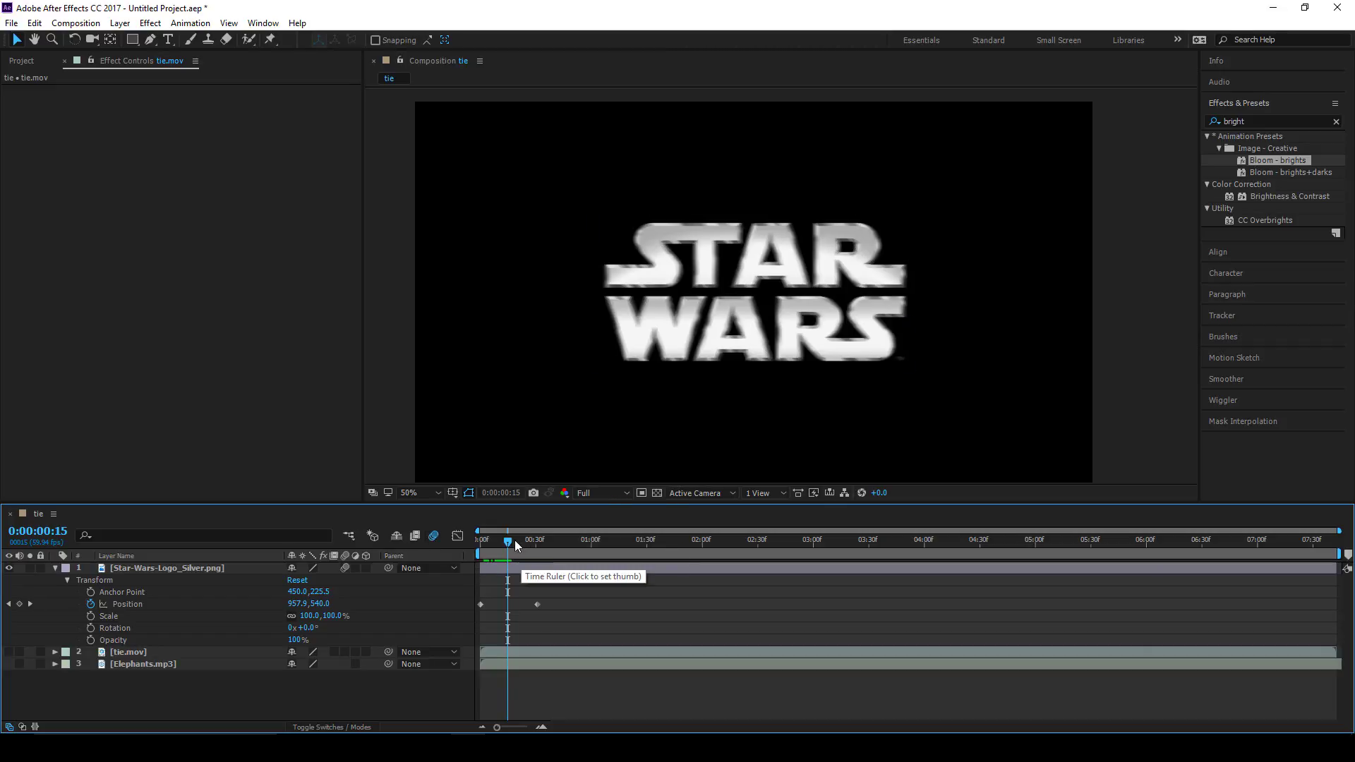
mouse_move(516, 545)
mouse_down()
mouse_move(488, 538)
mouse_move(533, 539)
mouse_move(483, 539)
mouse_move(505, 541)
mouse_up()
scroll(582, 371, up, 2)
click(433, 537)
click(434, 536)
click(346, 567)
click(346, 567)
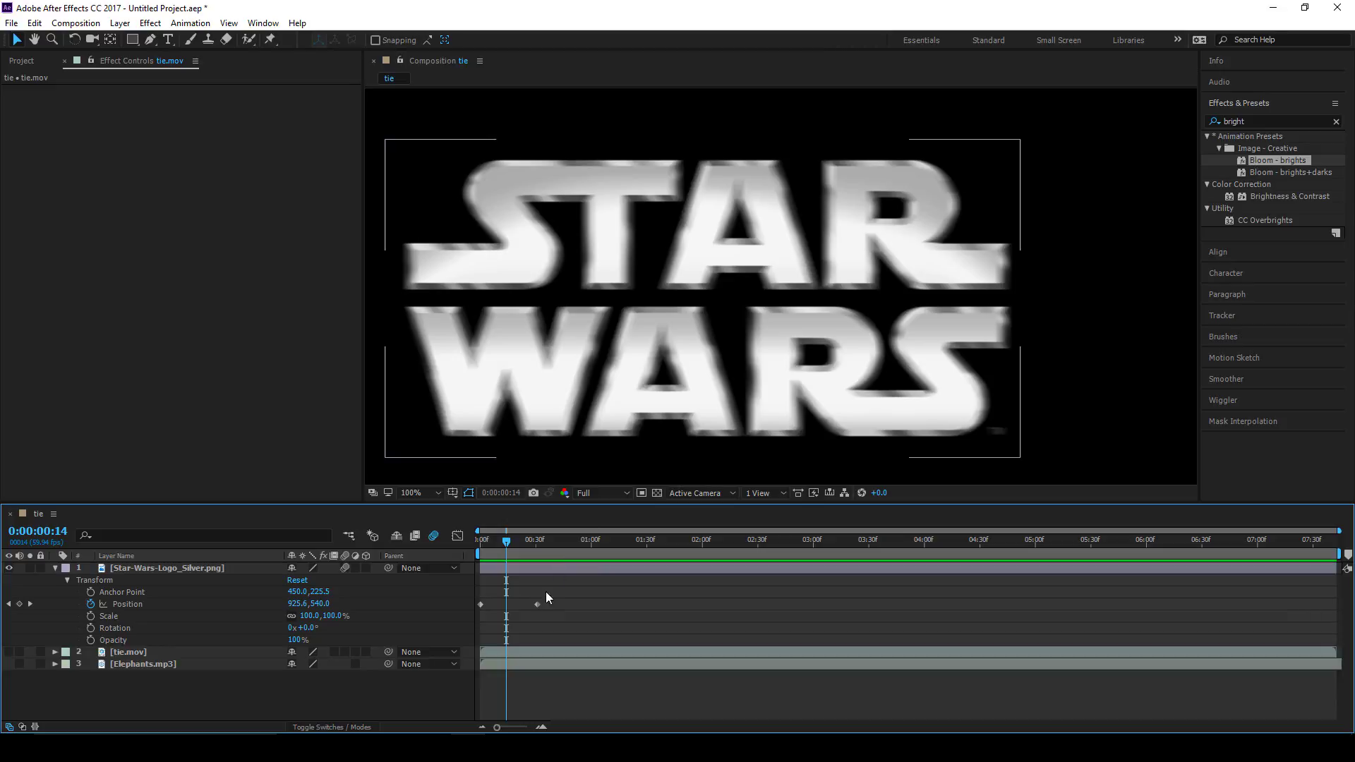
Step: Move the logo's second Position keyframe earlier, to 0:00:00:14 and finally about 0:00:00:06, inspecting the motion blur between the keyframes
scroll(582, 398, down, 1)
drag(599, 383, 623, 366)
key(v)
drag(536, 604, 504, 608)
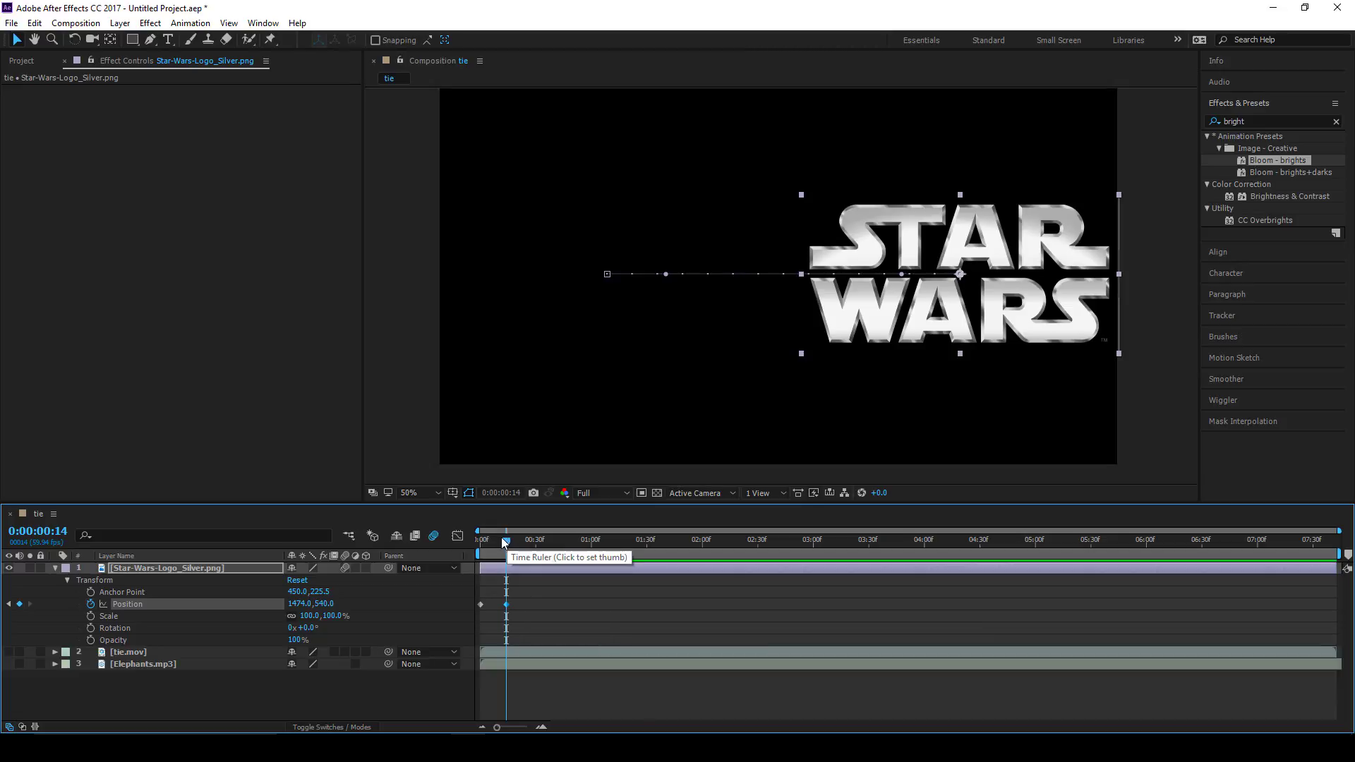
drag(501, 538, 495, 545)
scroll(530, 491, up, 1)
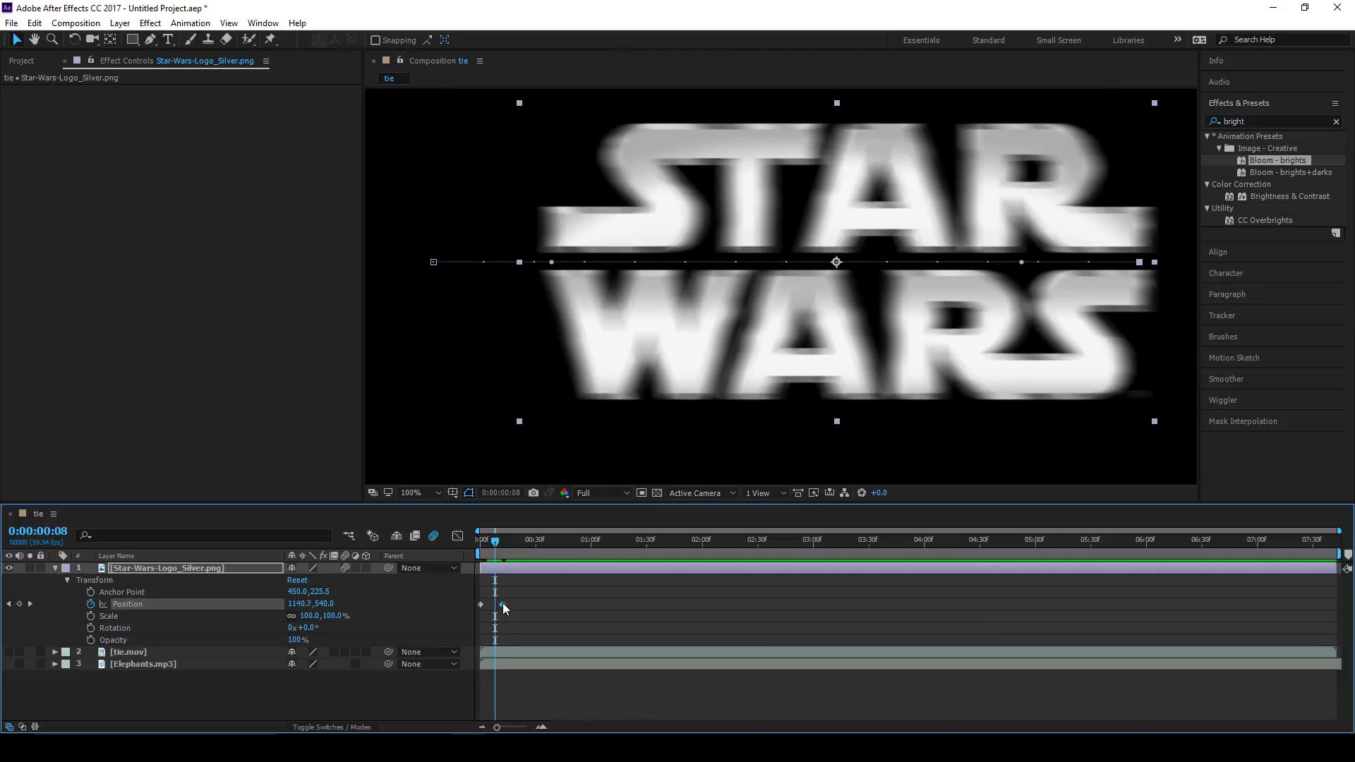
drag(502, 604, 492, 605)
drag(495, 542, 487, 548)
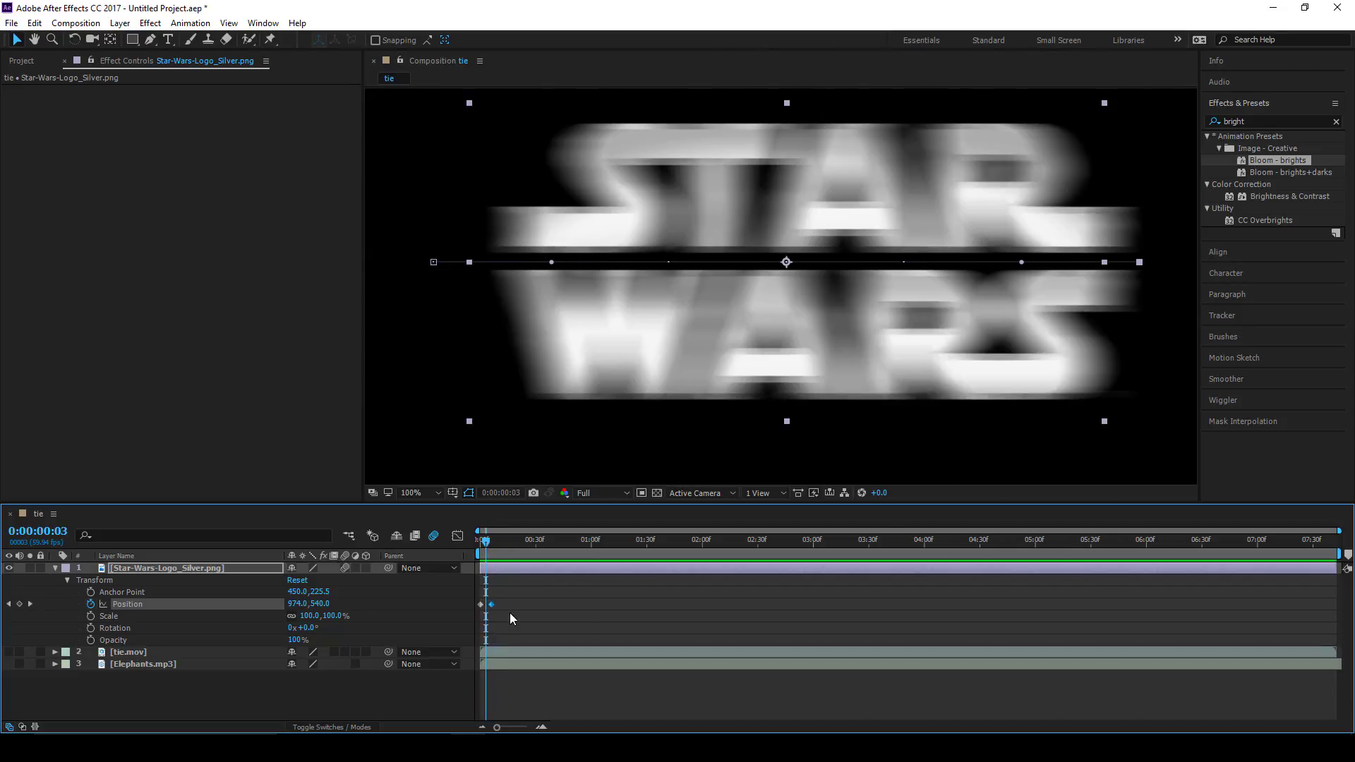
Step: Move the logo's second Position keyframe out to about 0:00:00:39 and scrub from the start to 0:00:00:17
drag(492, 604, 552, 605)
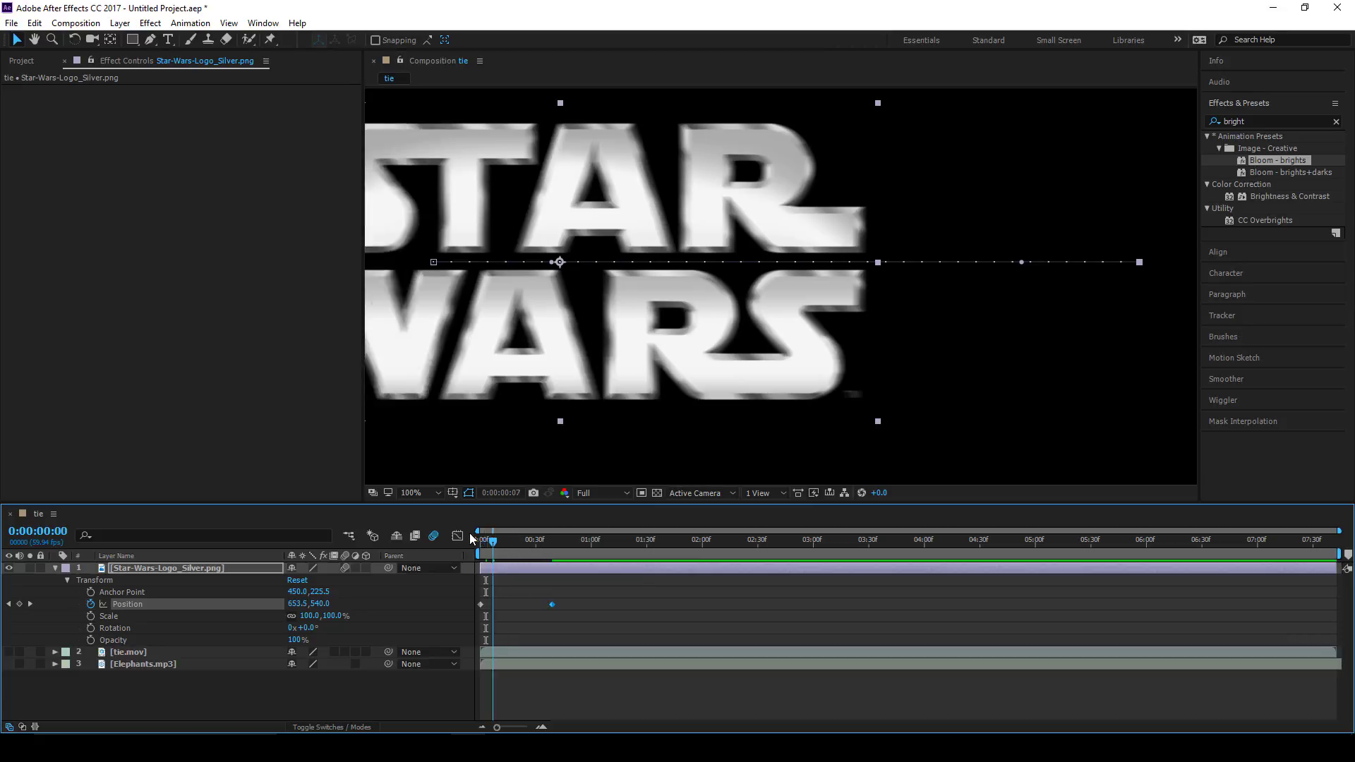
drag(470, 534, 512, 546)
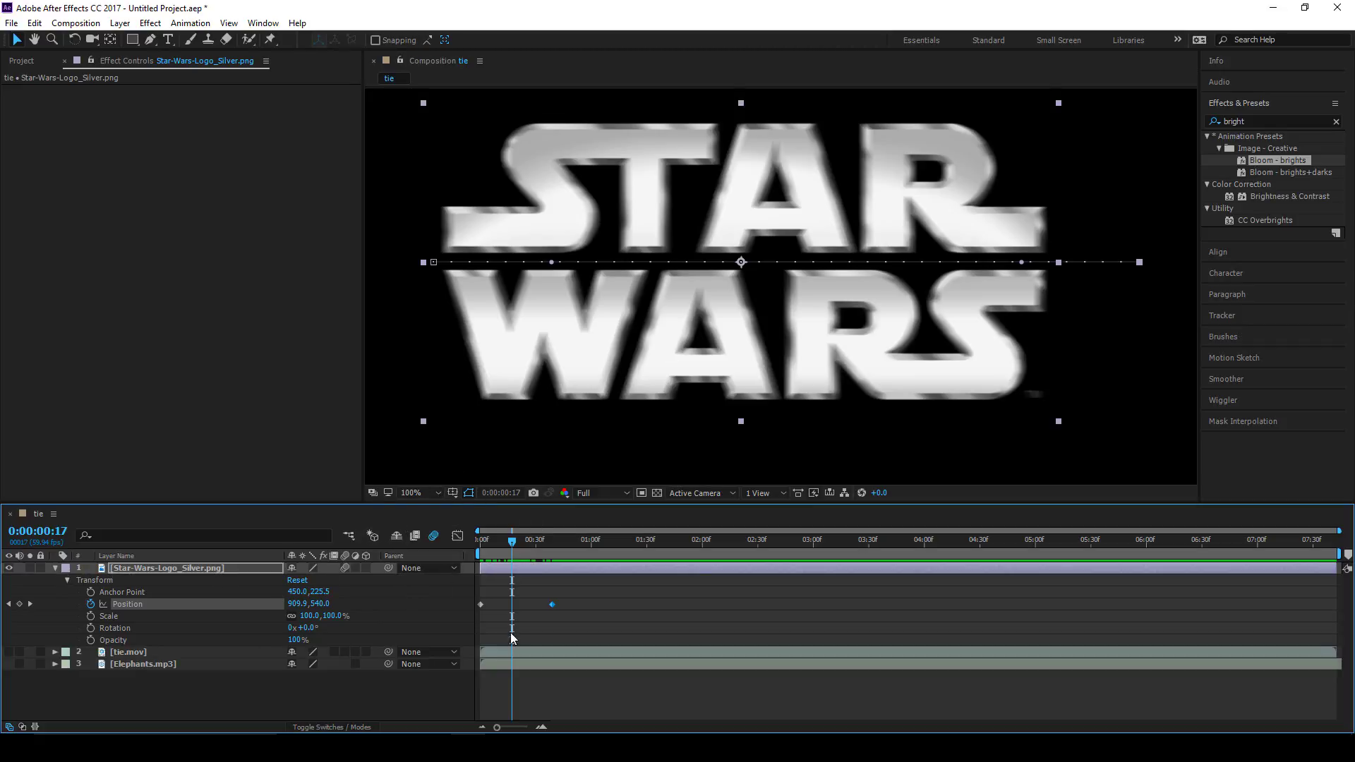
click(590, 614)
scroll(506, 427, down, 1)
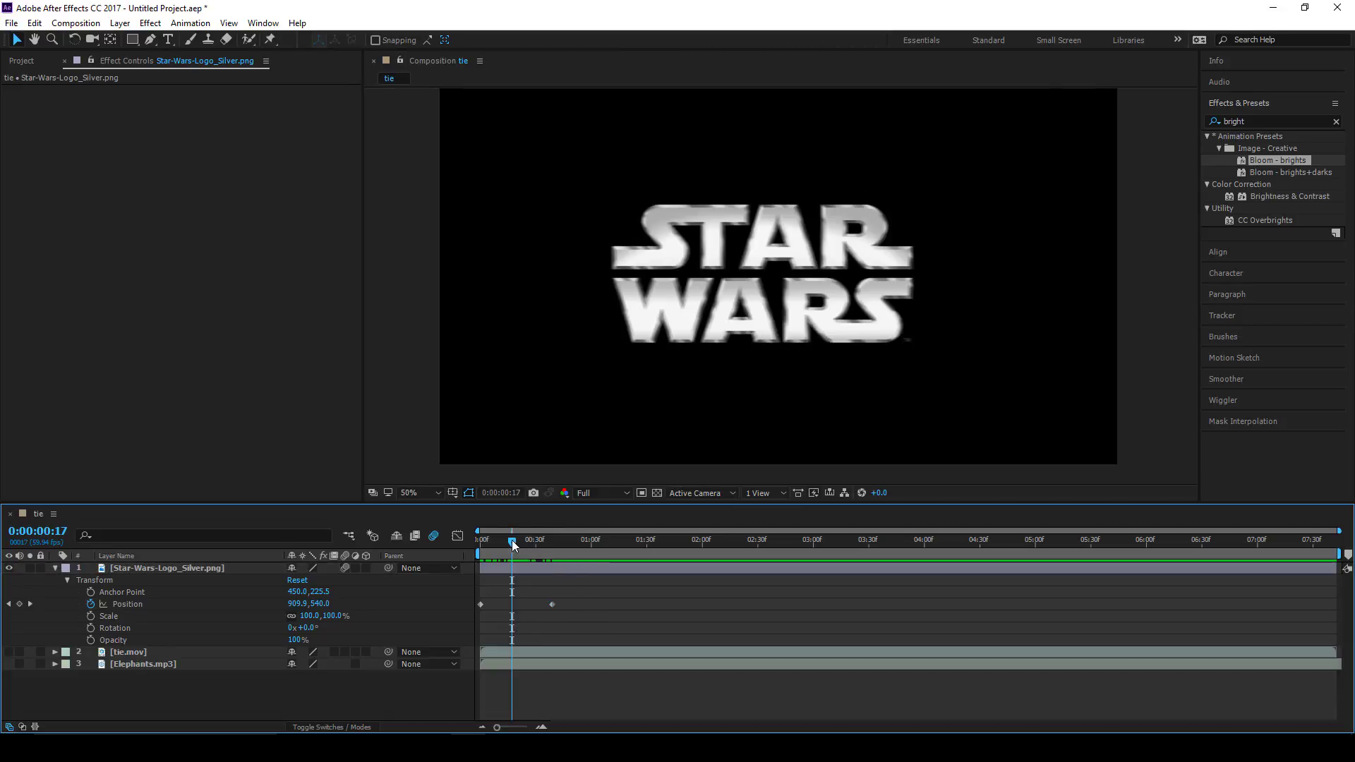
Step: Move the current time to 0:00:00:49 and delete both Position keyframes of the Star Wars logo layer
drag(513, 544, 570, 541)
drag(592, 618, 465, 595)
drag(608, 622, 484, 604)
key(Delete)
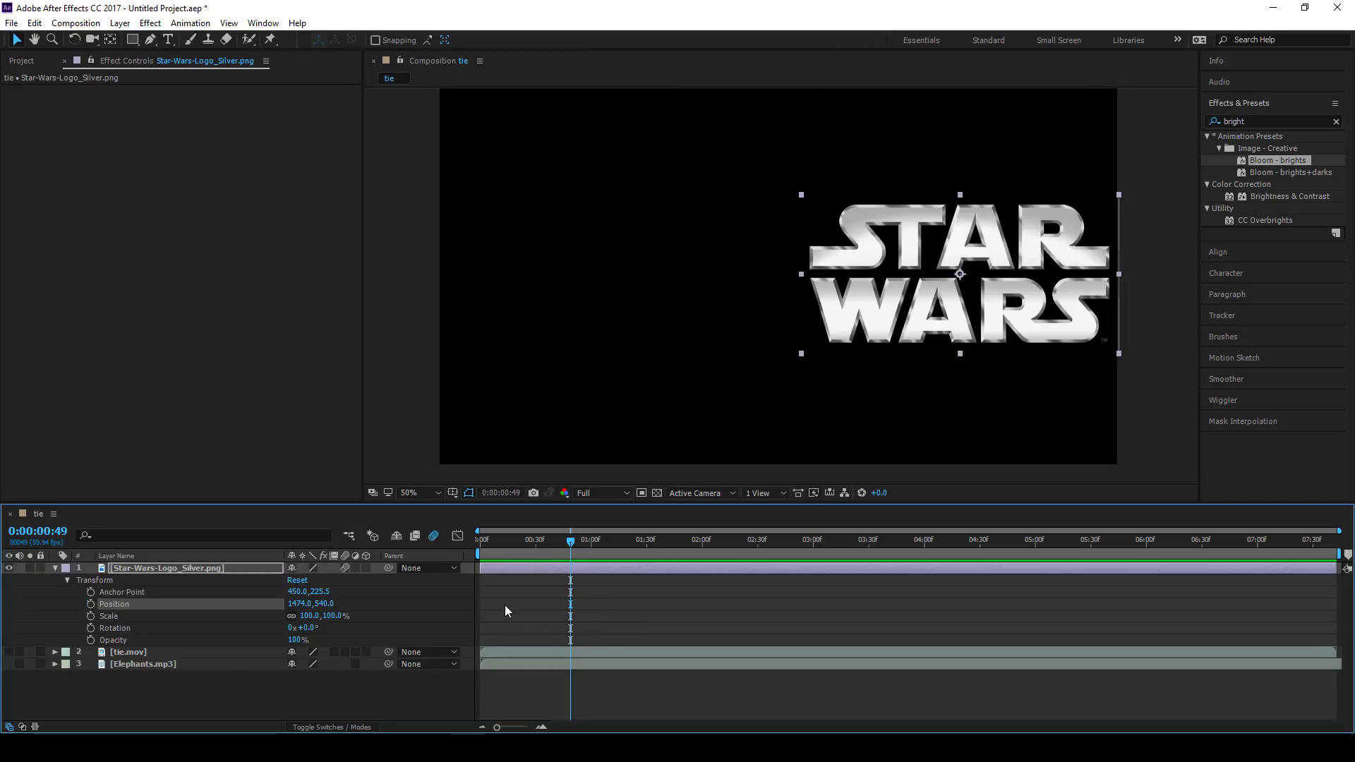
Step: Reset the logo layer's Transform properties, then switch off its motion blur and collapse the layer
click(302, 579)
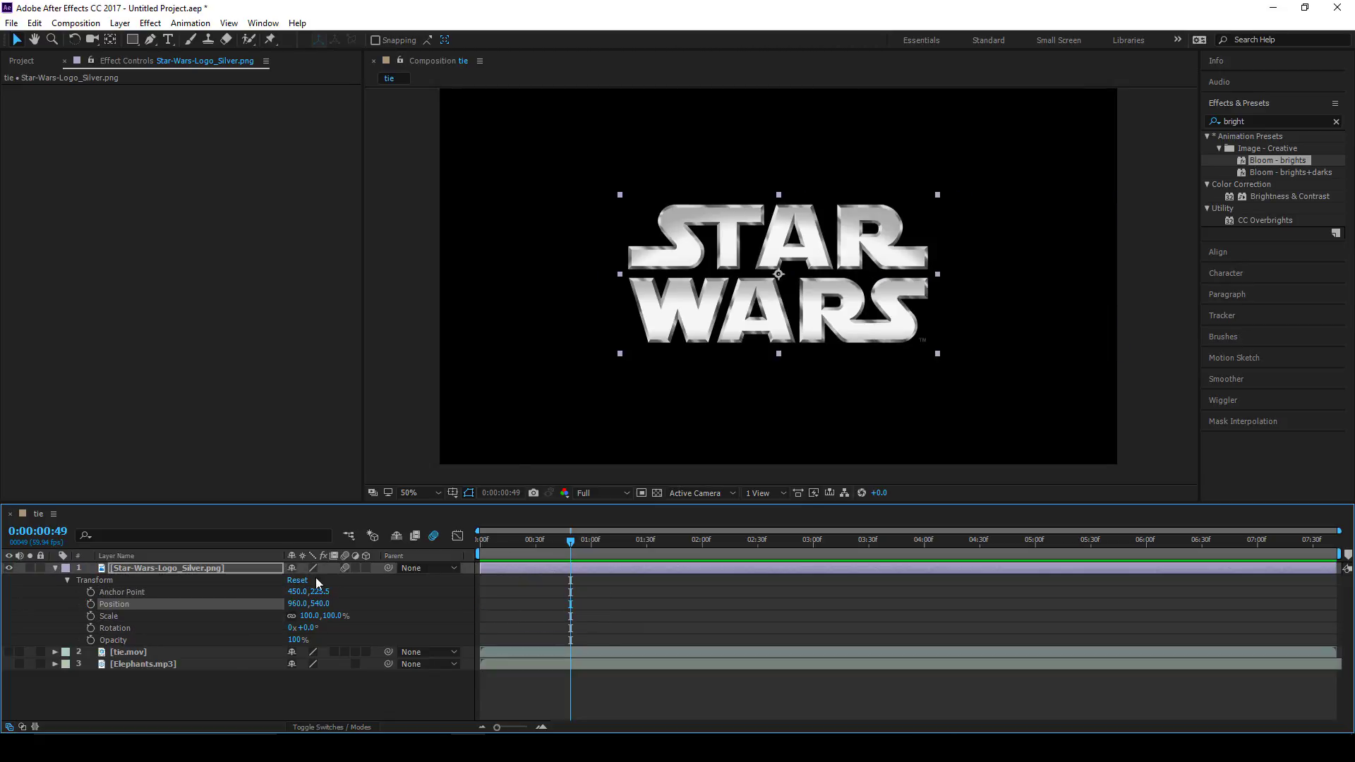
click(396, 265)
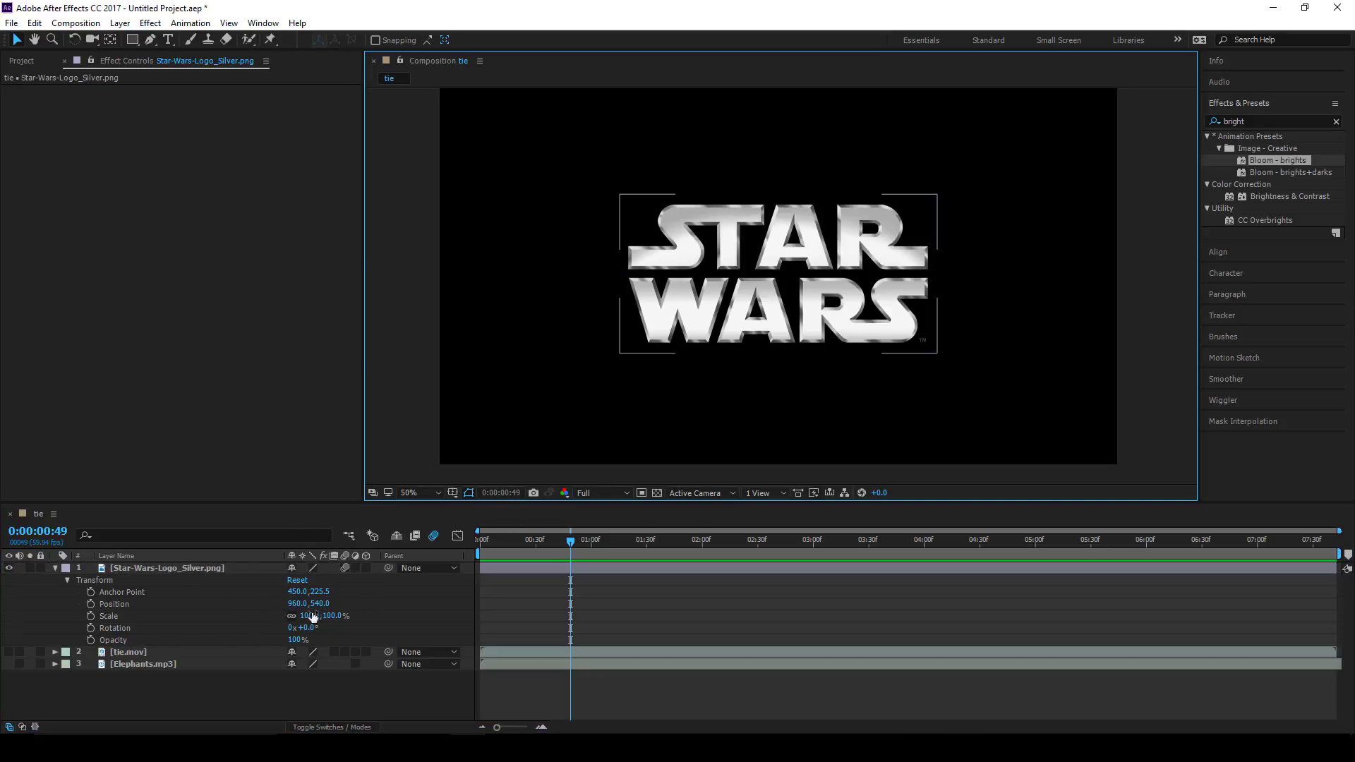
click(342, 569)
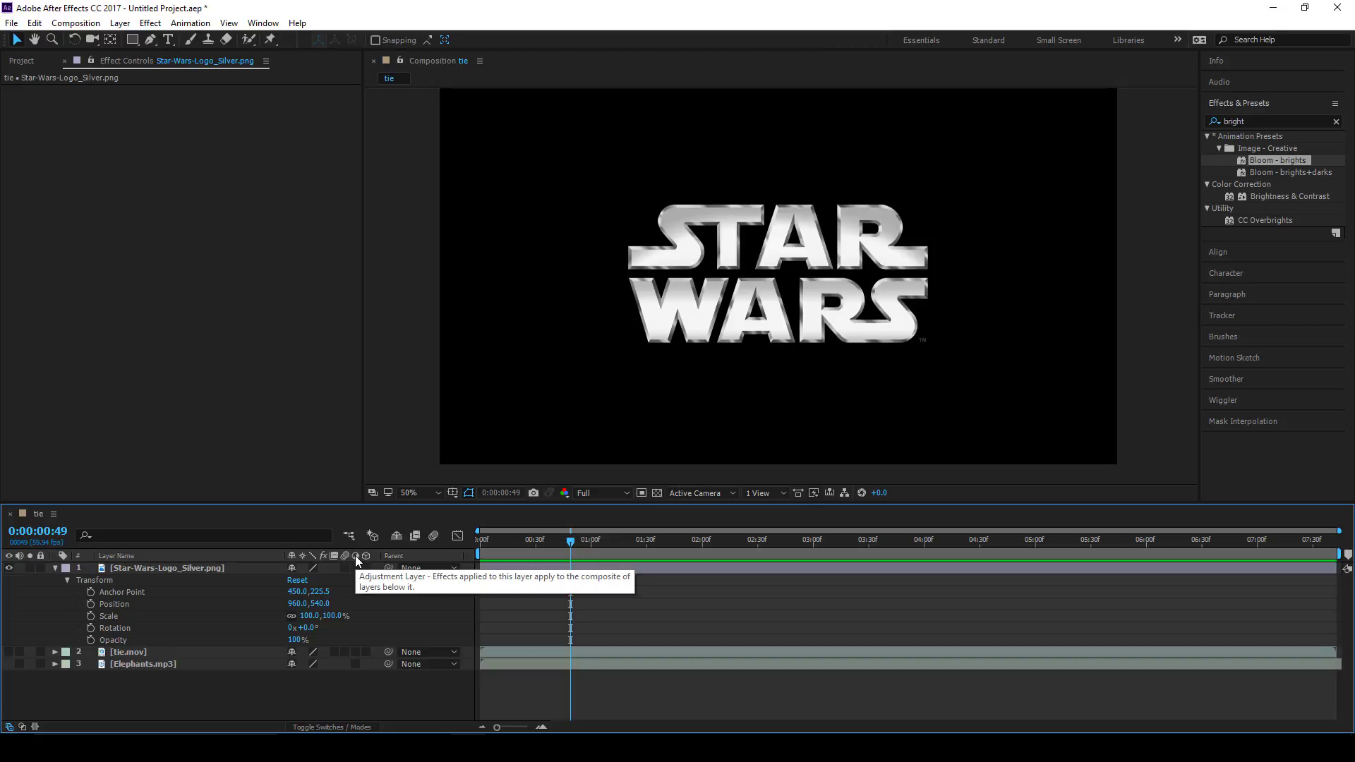
click(55, 568)
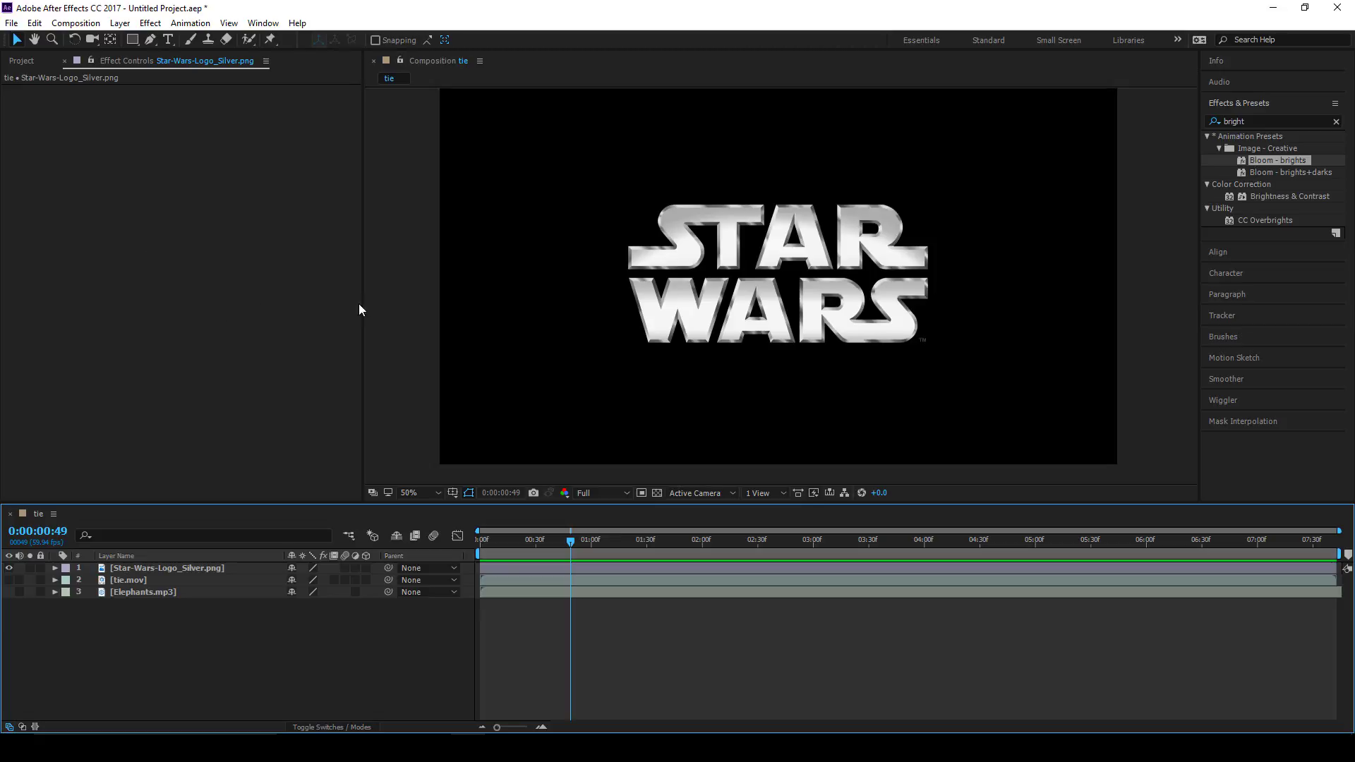
Step: Create a new adjustment layer above the Star Wars logo layer
click(120, 23)
mouse_move(142, 42)
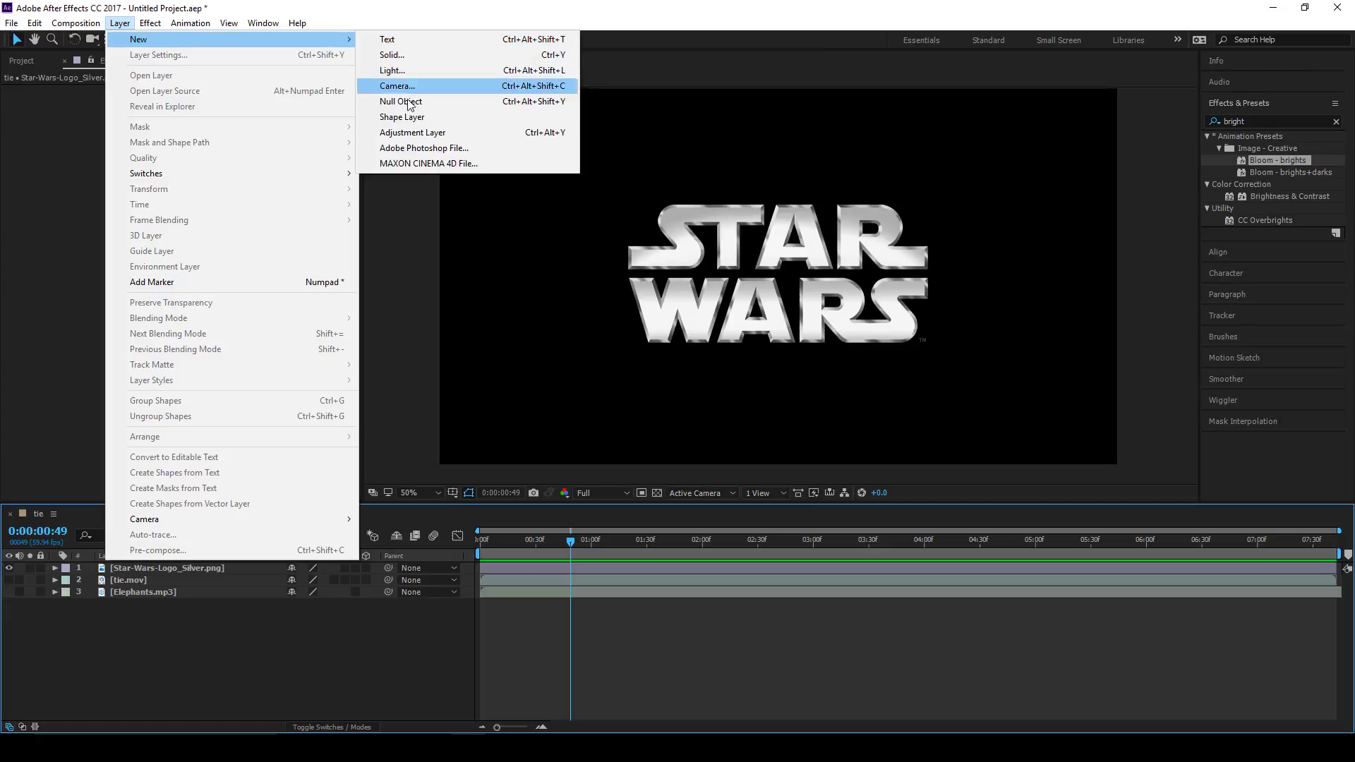
click(408, 134)
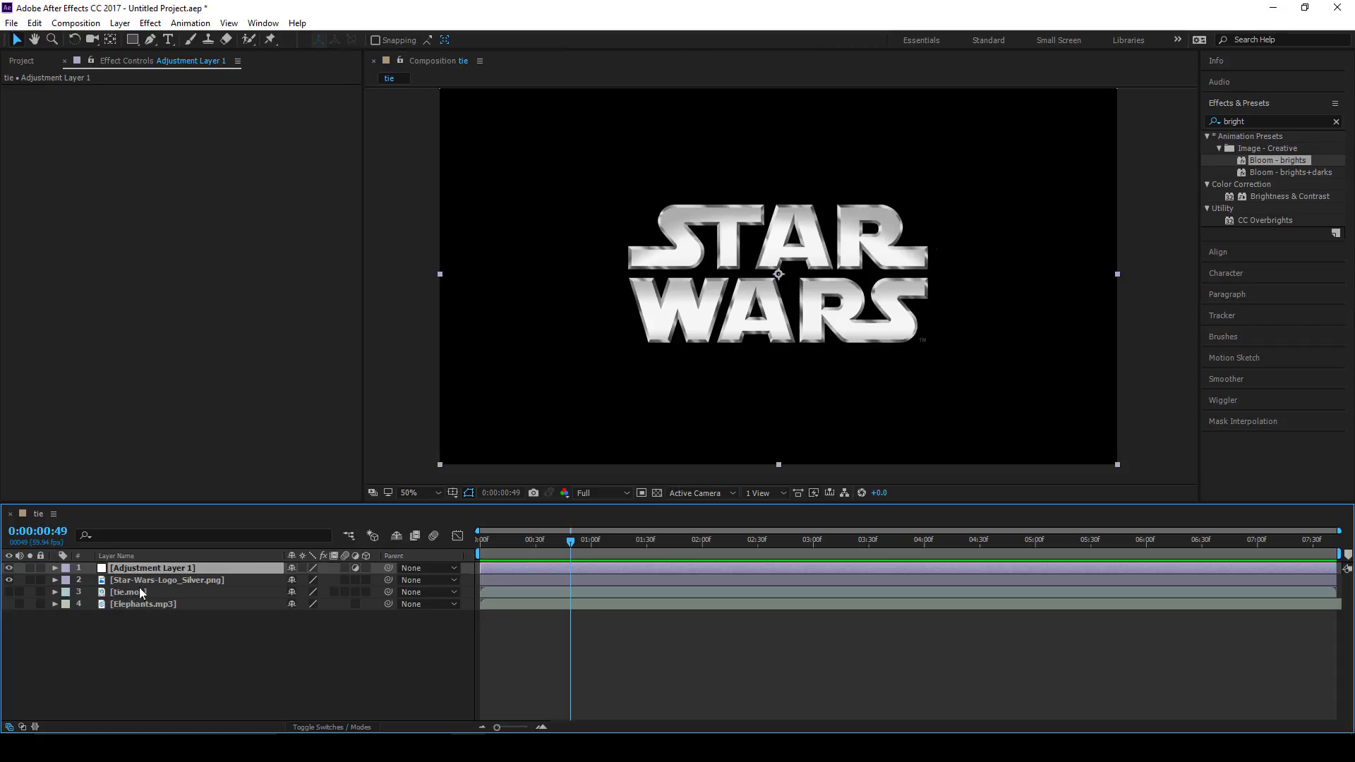
Step: Turn off the new layer's adjustment behaviour to view it as a plain solid, then turn it back on
click(354, 568)
drag(514, 301, 519, 318)
key(ctrl+z)
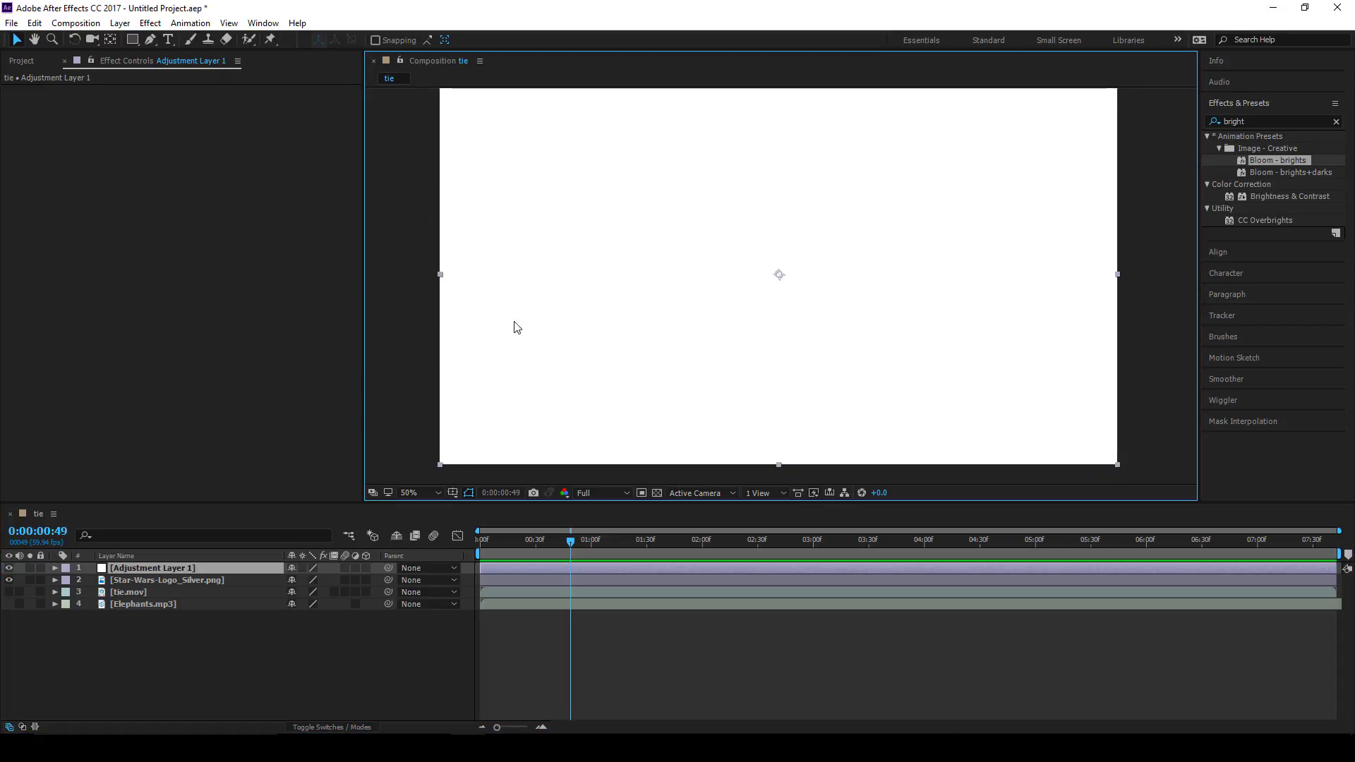
click(354, 568)
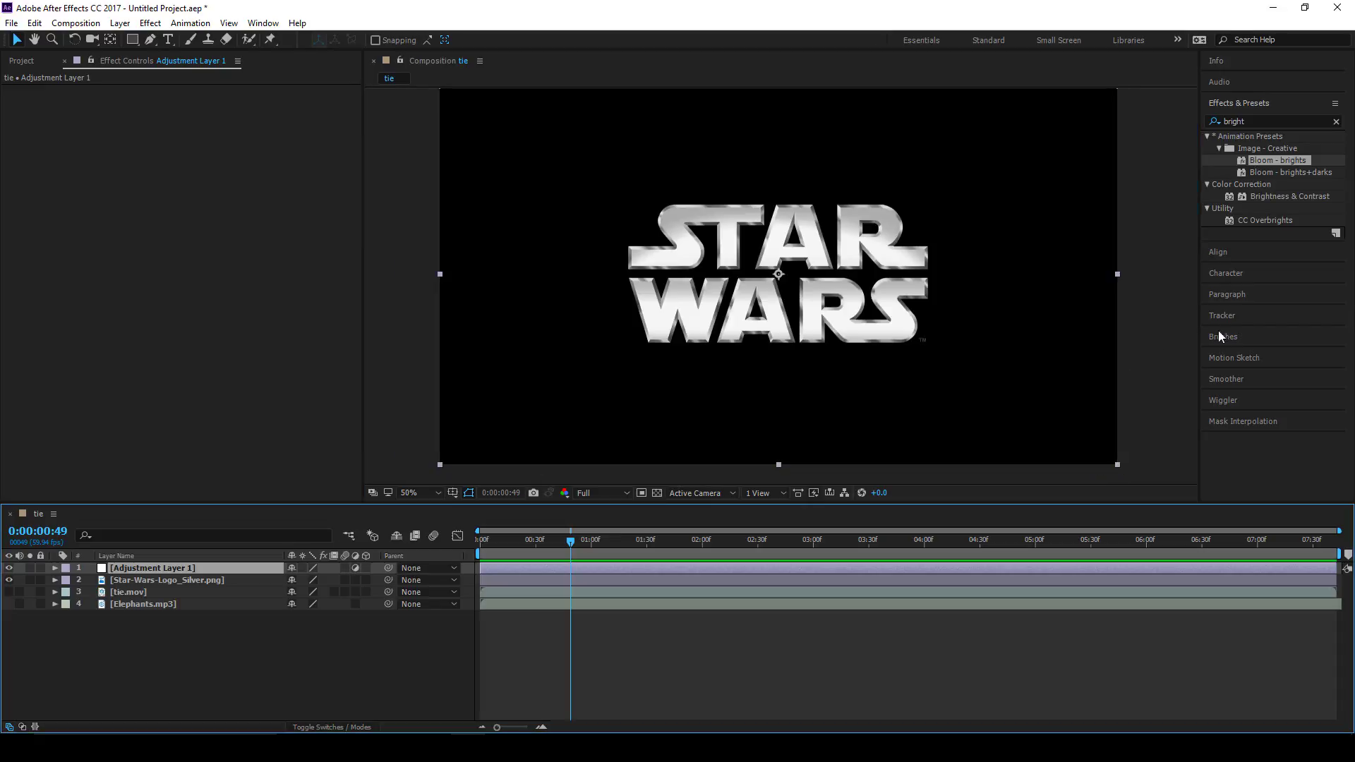
Step: Make the hidden tie.mov layer visible again
click(1267, 197)
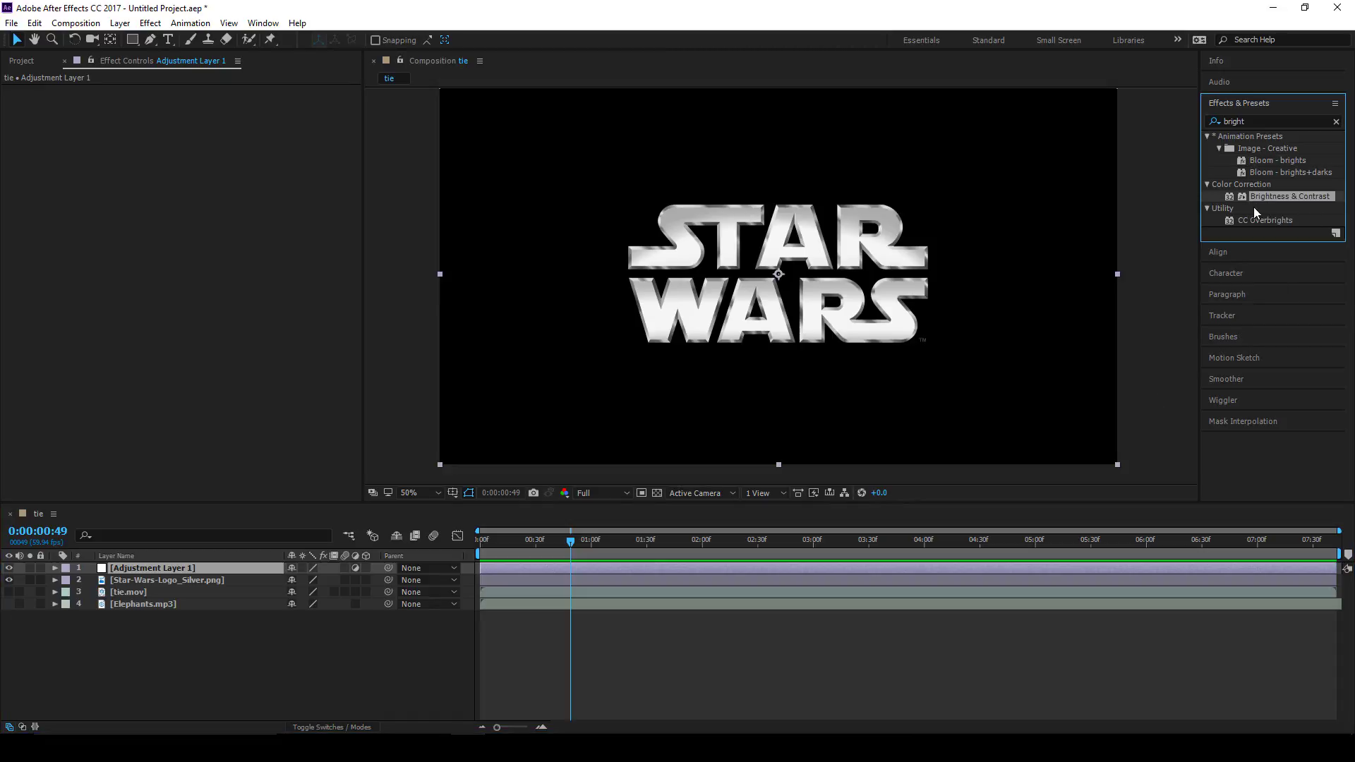
click(129, 592)
click(8, 593)
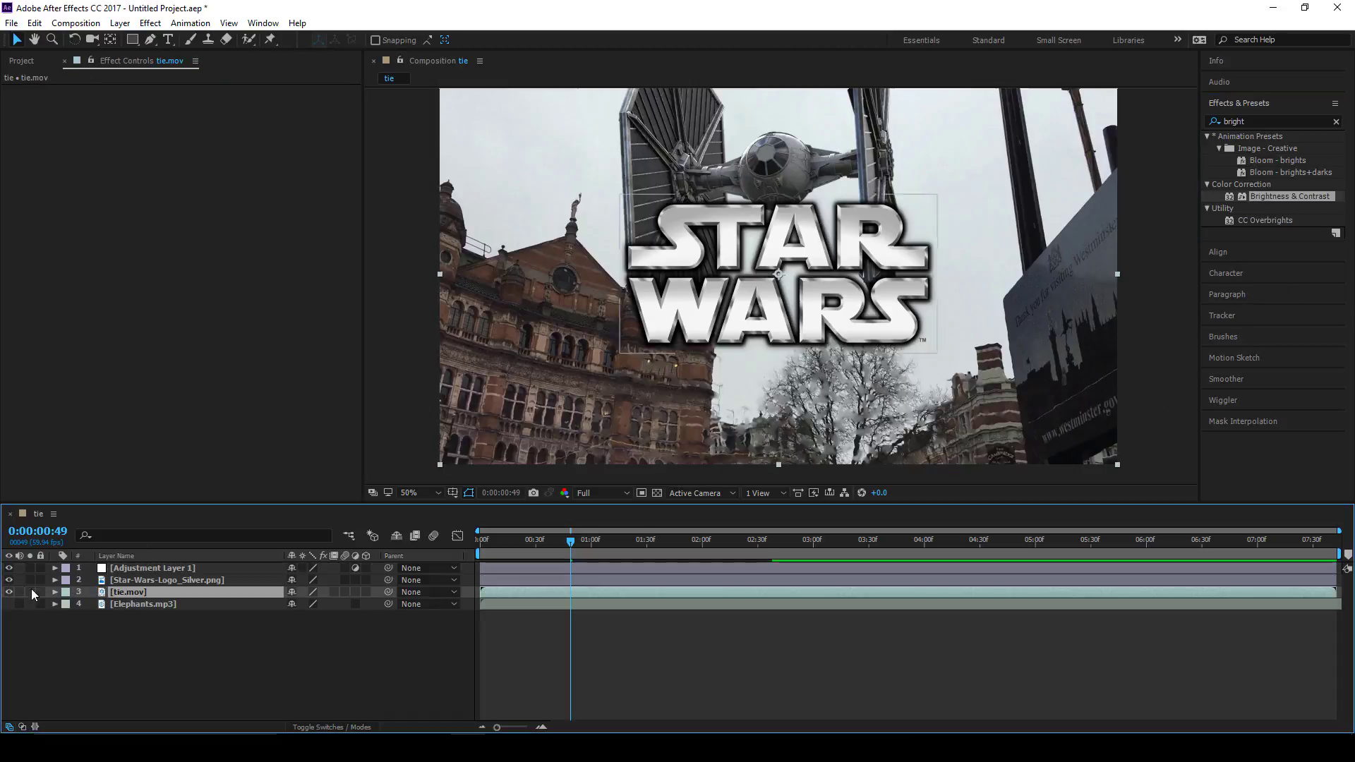
Step: Apply the Brightness & Contrast effect to the adjustment layer and set its Brightness to 115
click(154, 568)
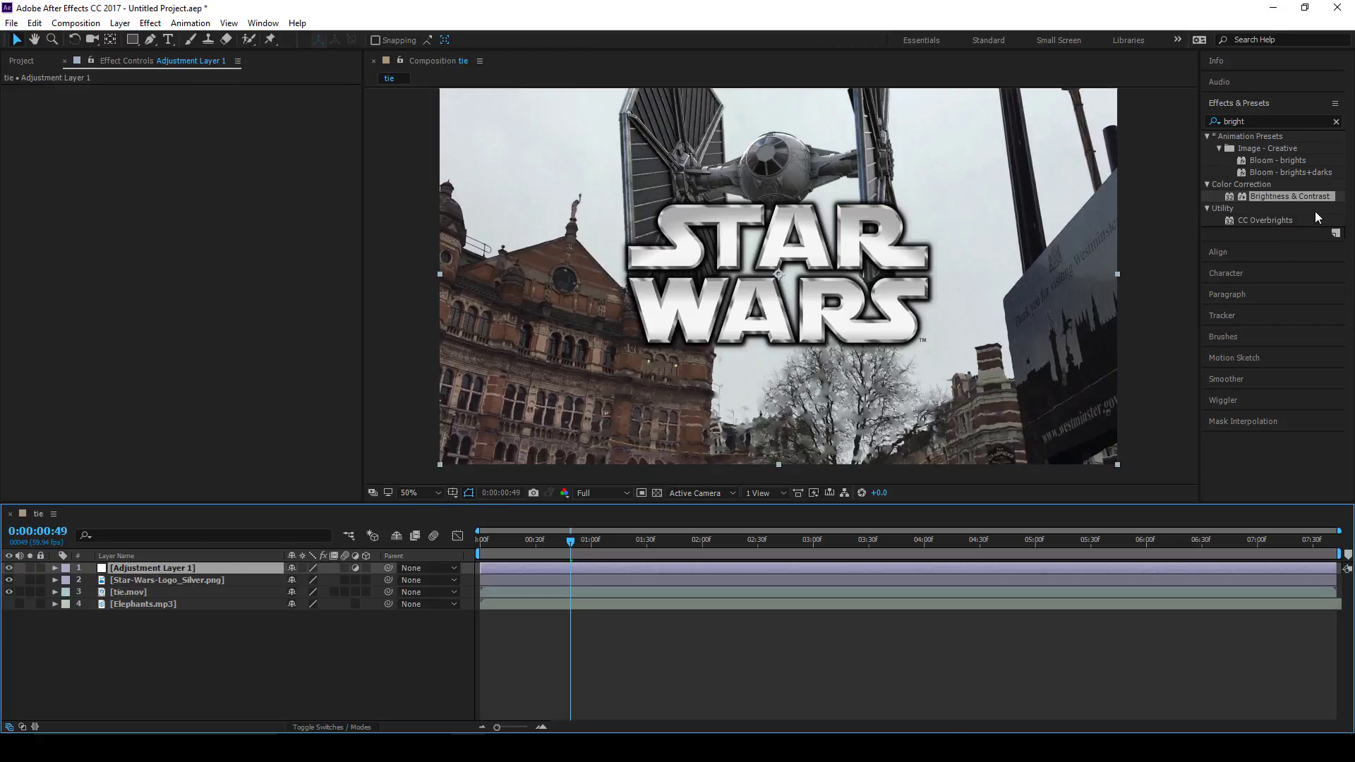
drag(1287, 198, 172, 570)
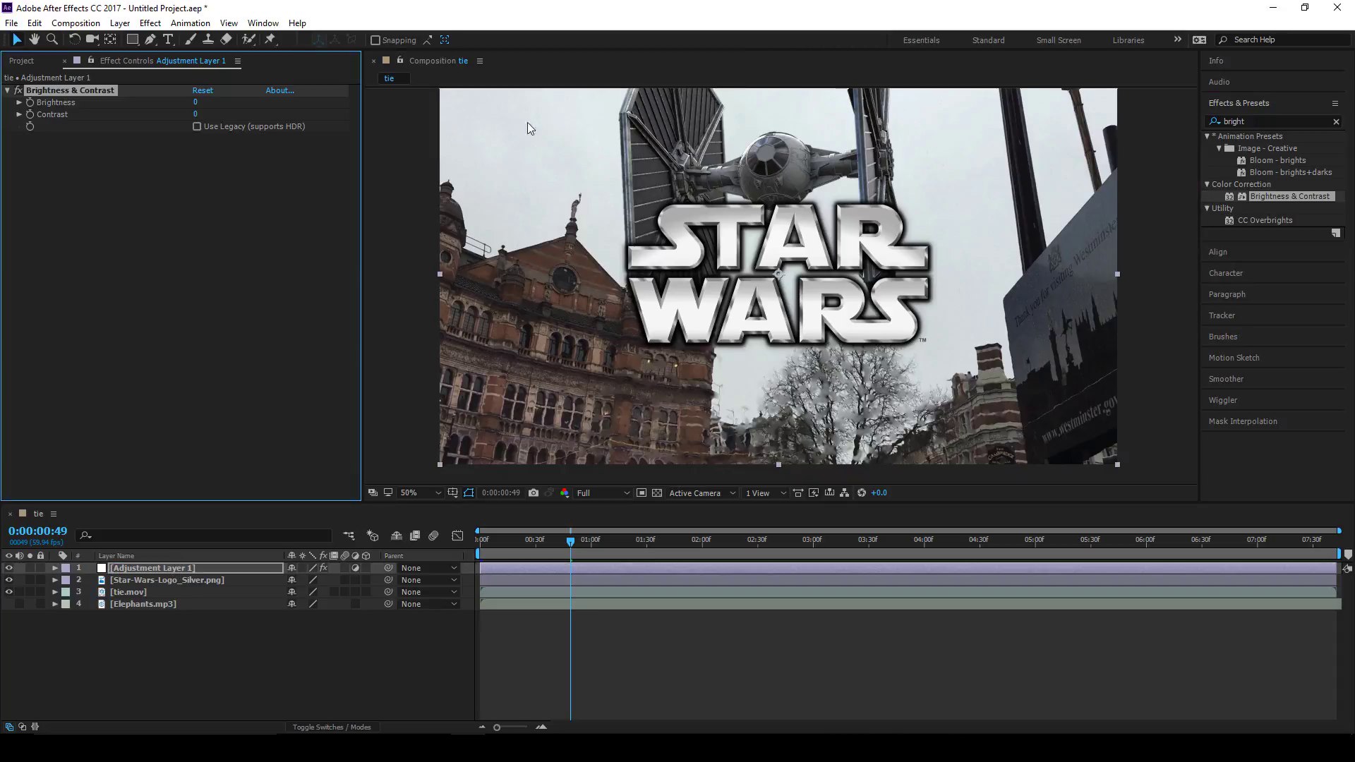
drag(196, 105, 430, 233)
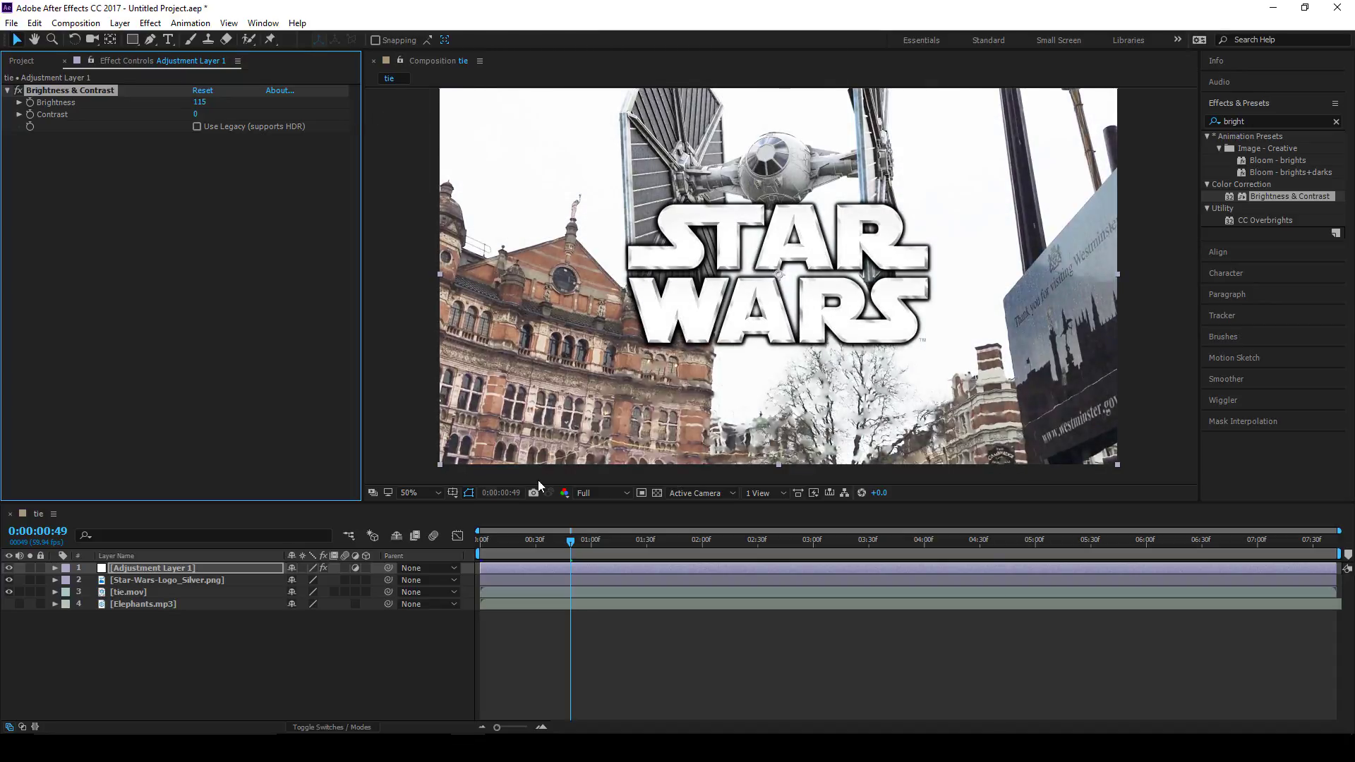
Step: Move the adjustment layer below the Star Wars logo to compare the effect, then return it above the logo
click(362, 628)
click(142, 568)
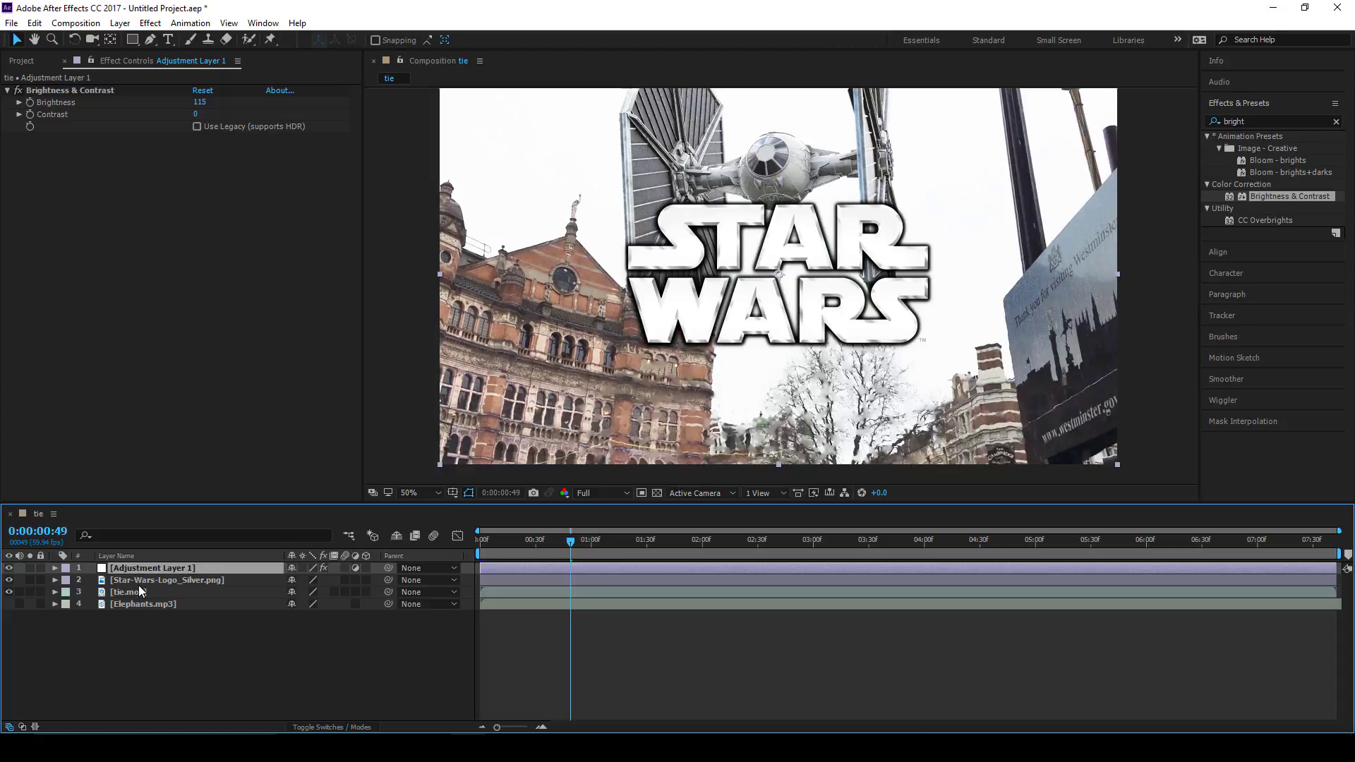
drag(96, 569, 106, 586)
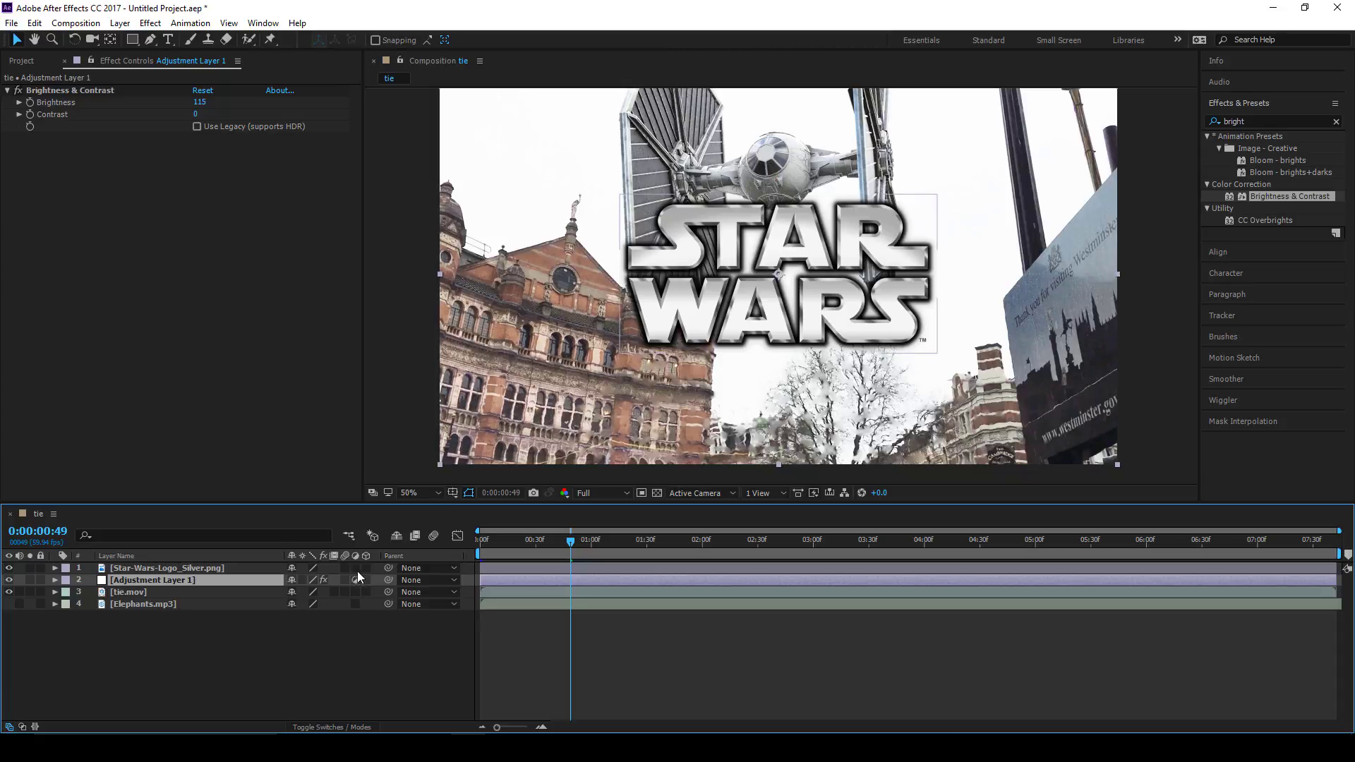
drag(164, 577, 137, 564)
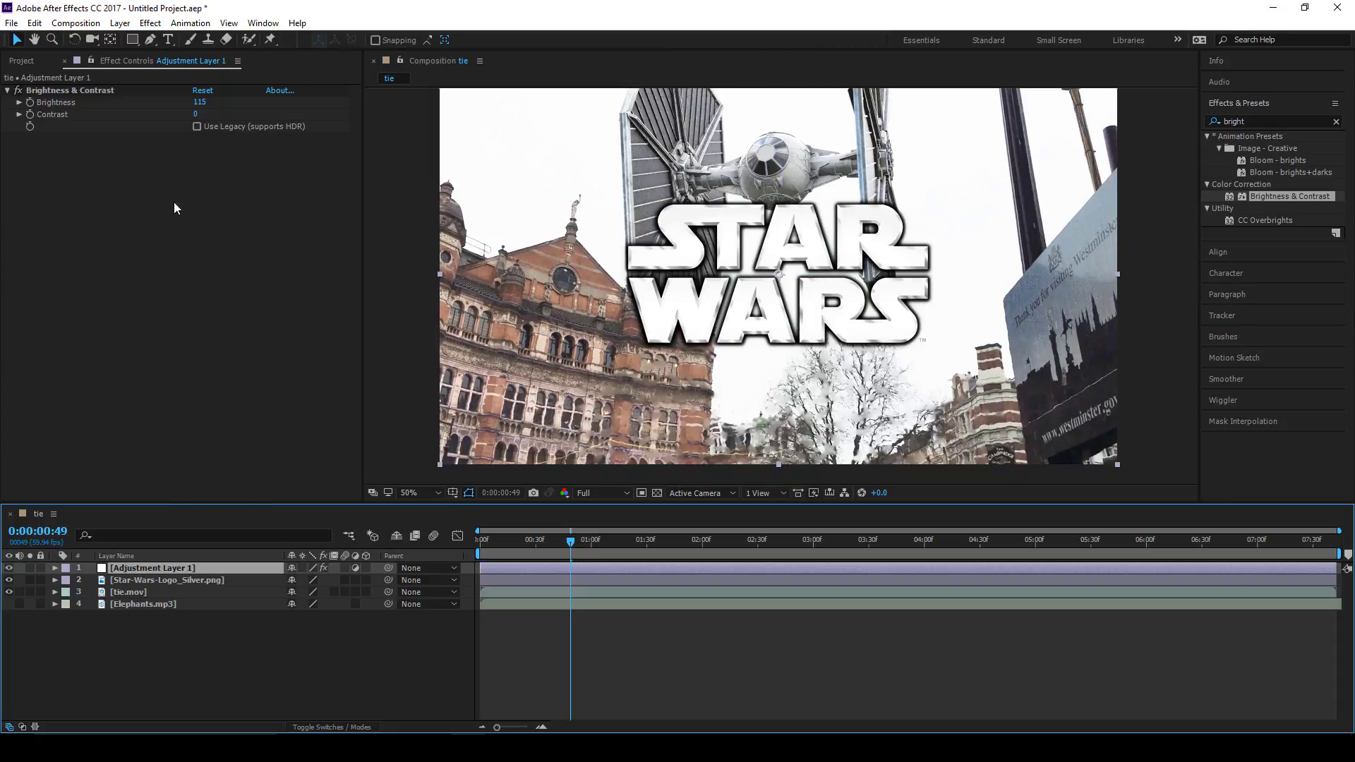
Step: Delete the Brightness & Contrast effect and remove the adjustment layer from the composition
click(73, 84)
click(73, 88)
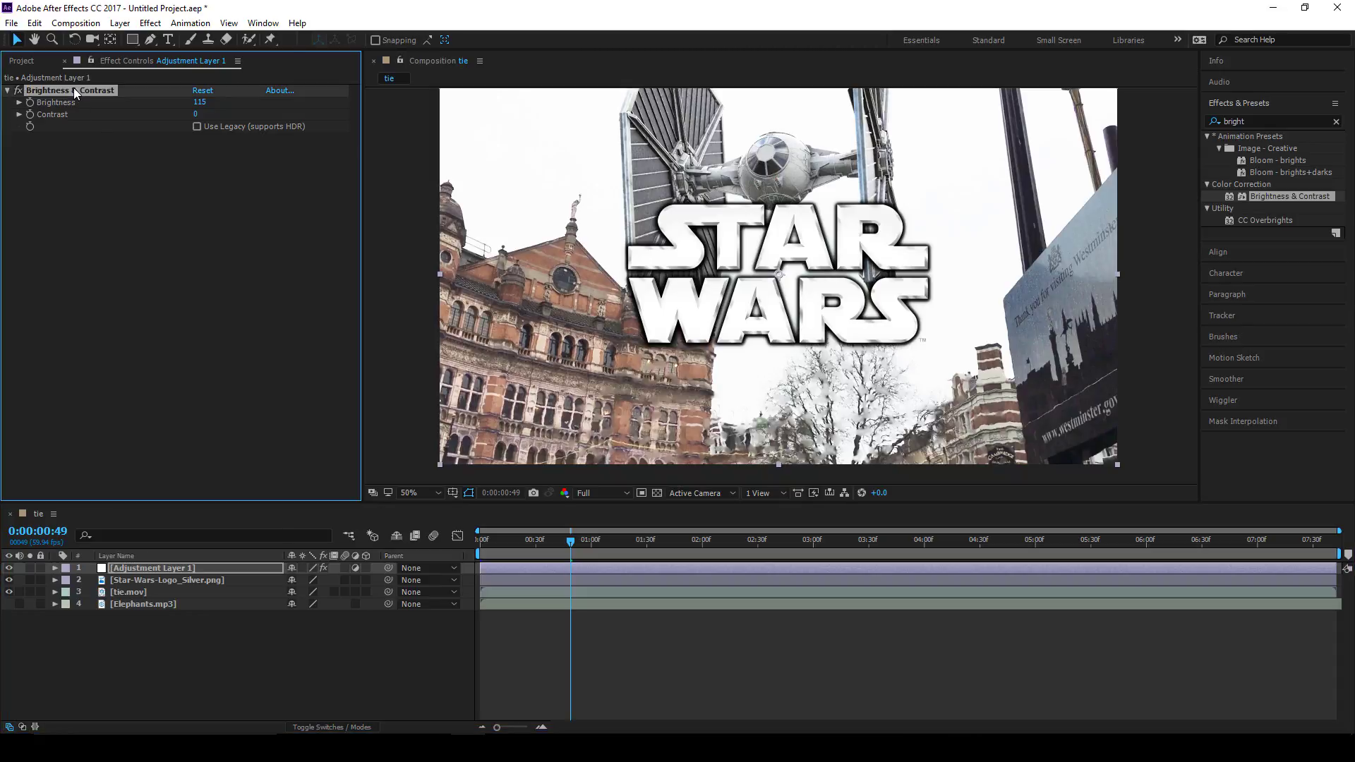
key(Delete)
click(113, 573)
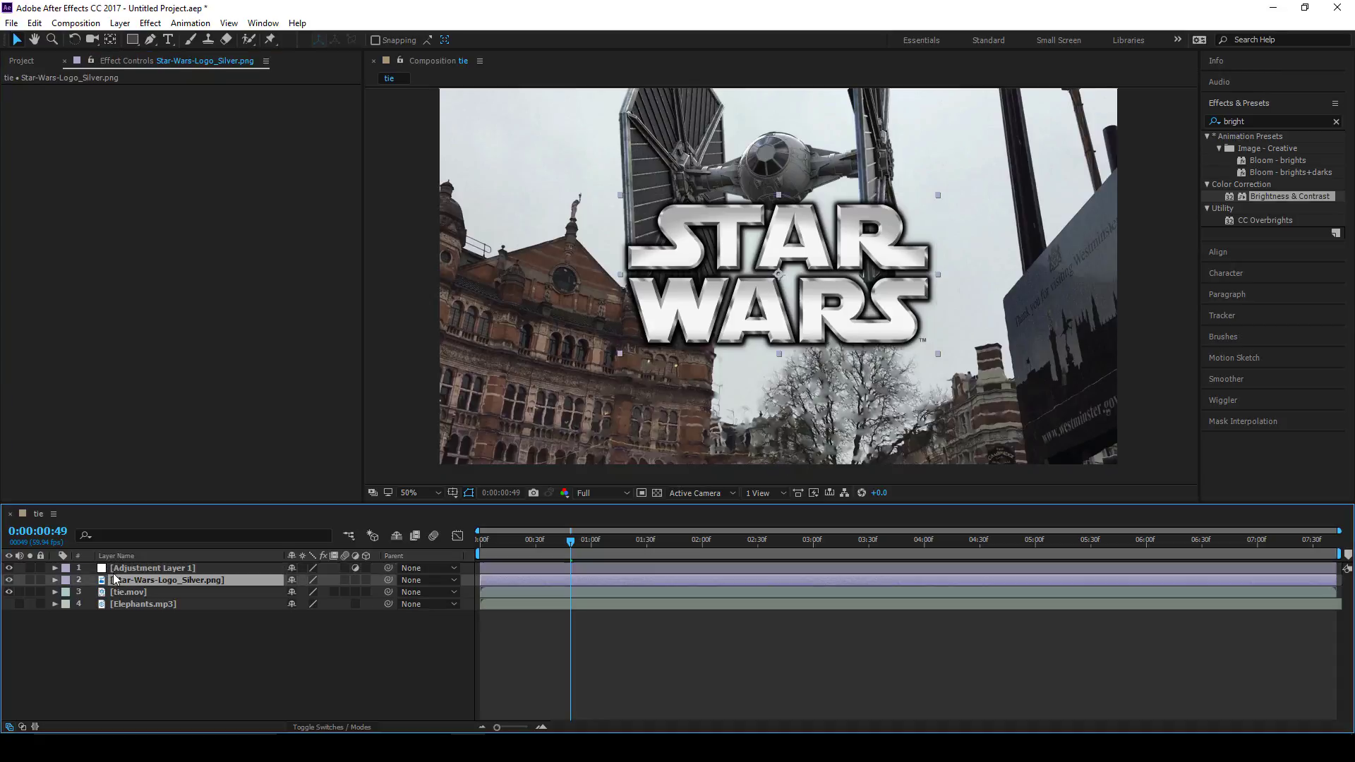
key(Delete)
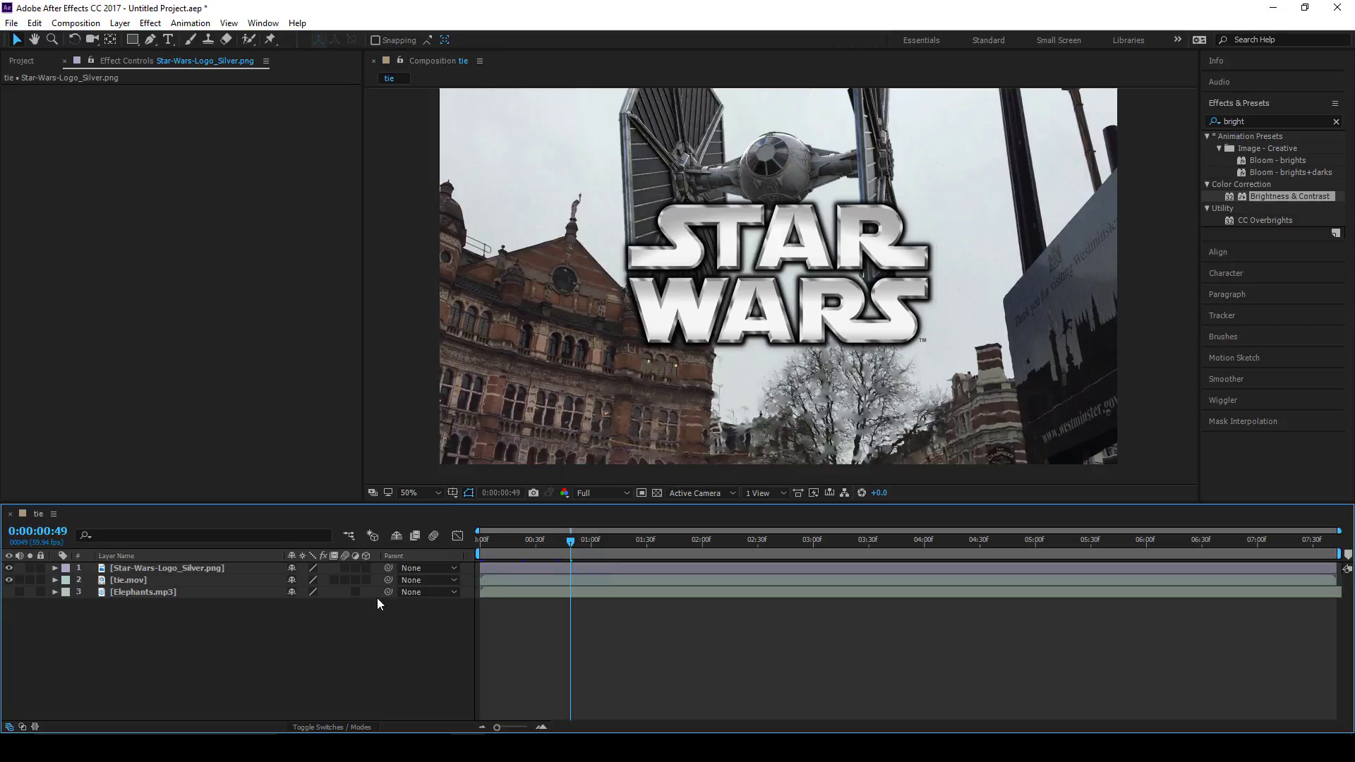
Step: Make the Star Wars logo a 3D layer and reposition it near the centre of the frame
click(141, 568)
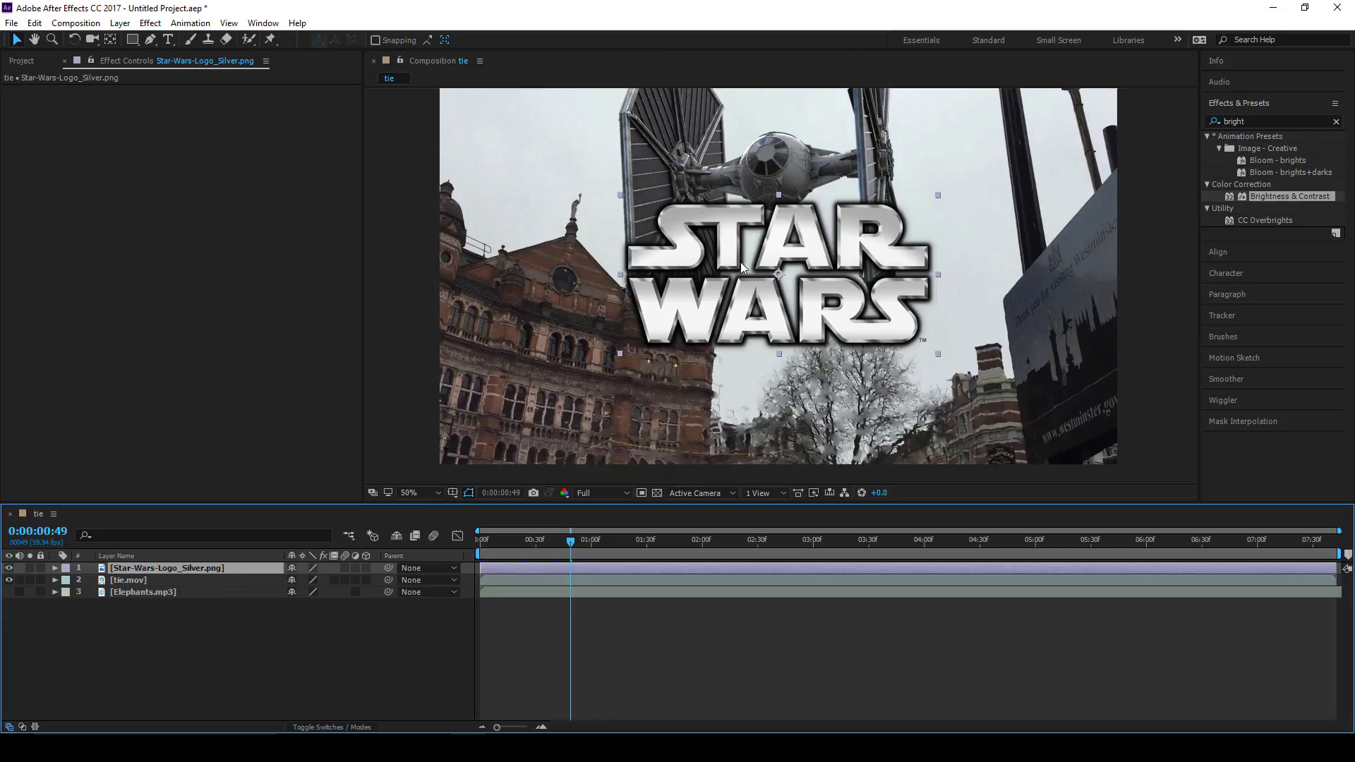
drag(631, 218, 718, 269)
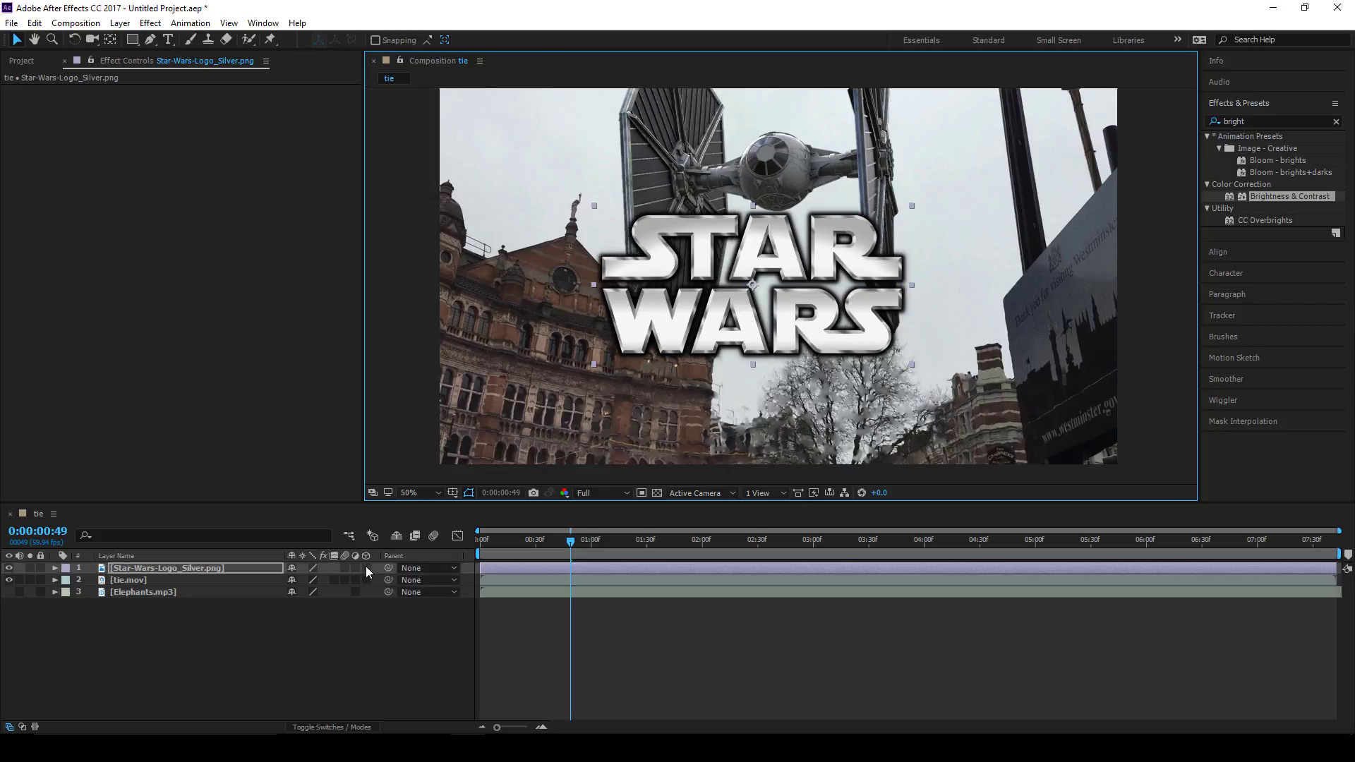
click(365, 567)
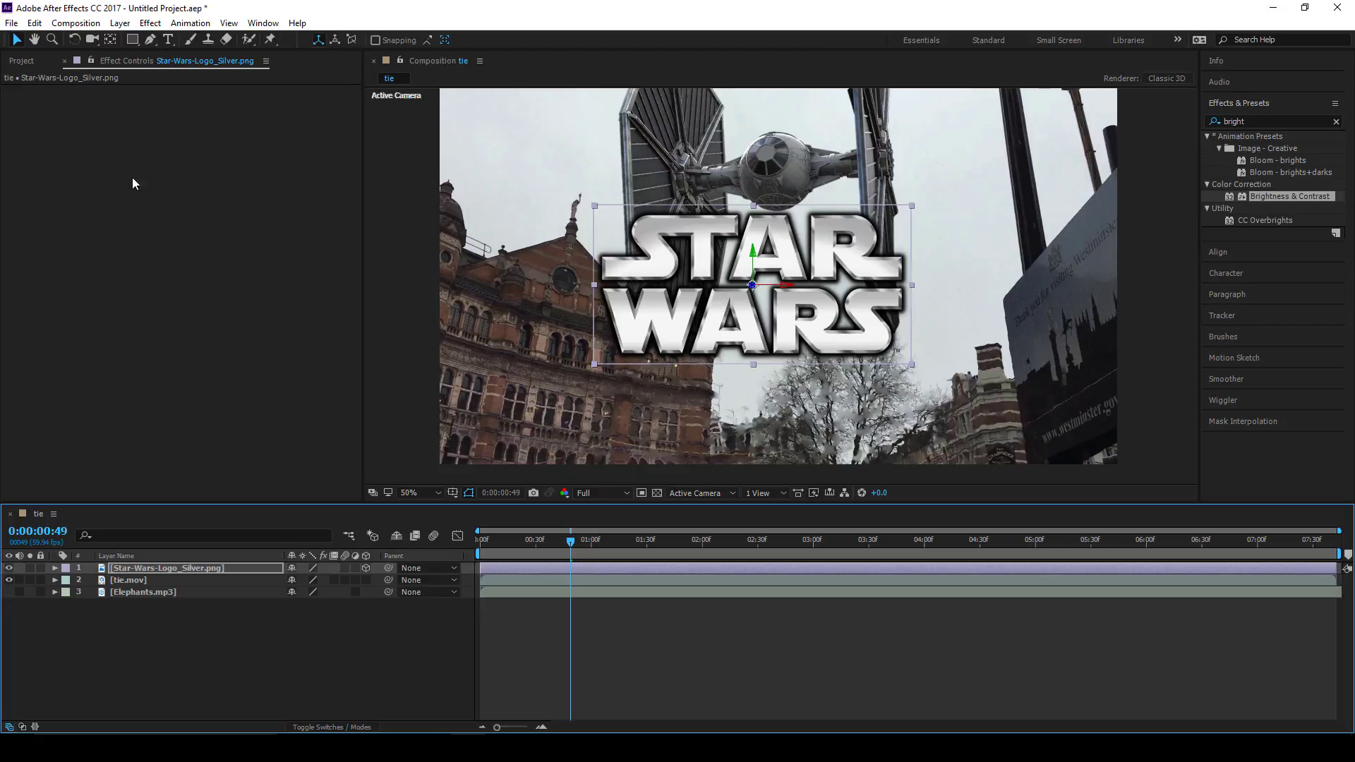
drag(785, 287, 806, 248)
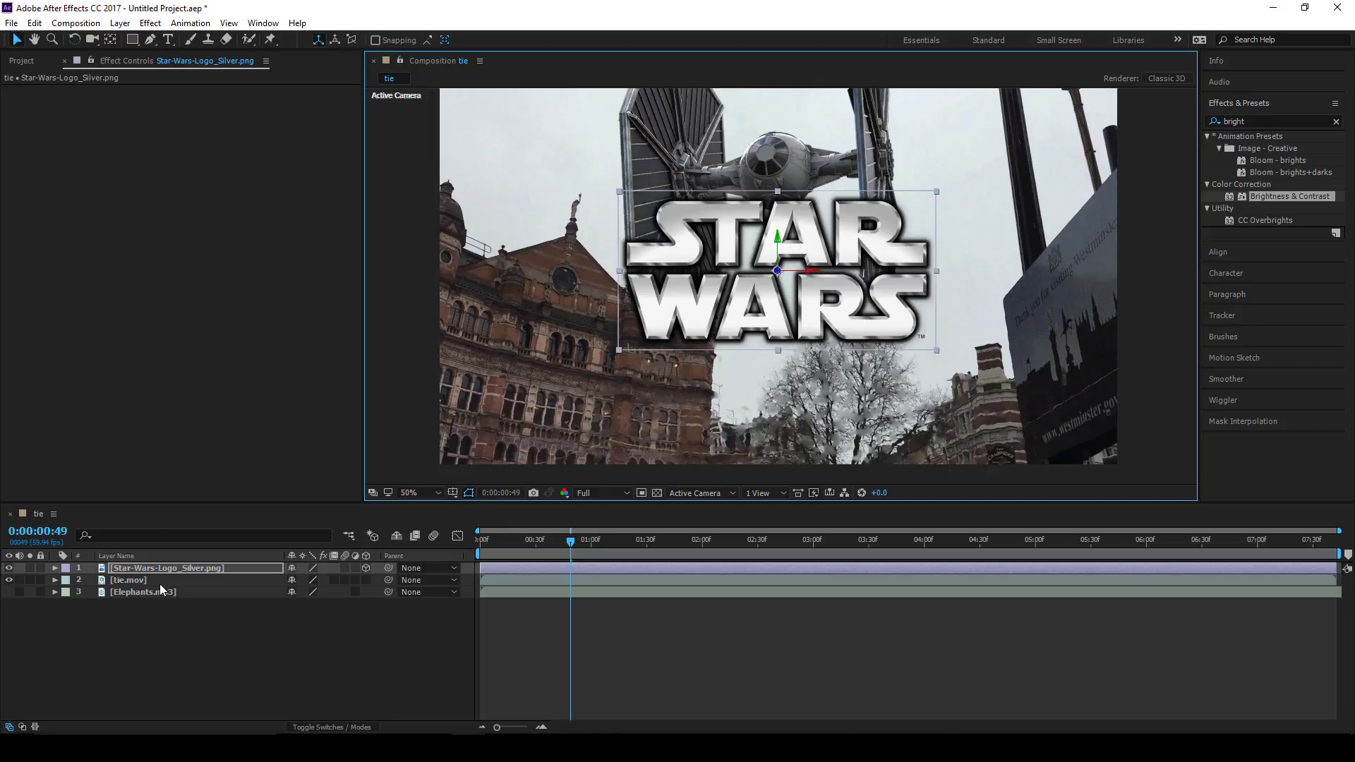
Step: Add a two-node camera named Camera 1 with the 24mm preset to the tie composition
right_click(186, 622)
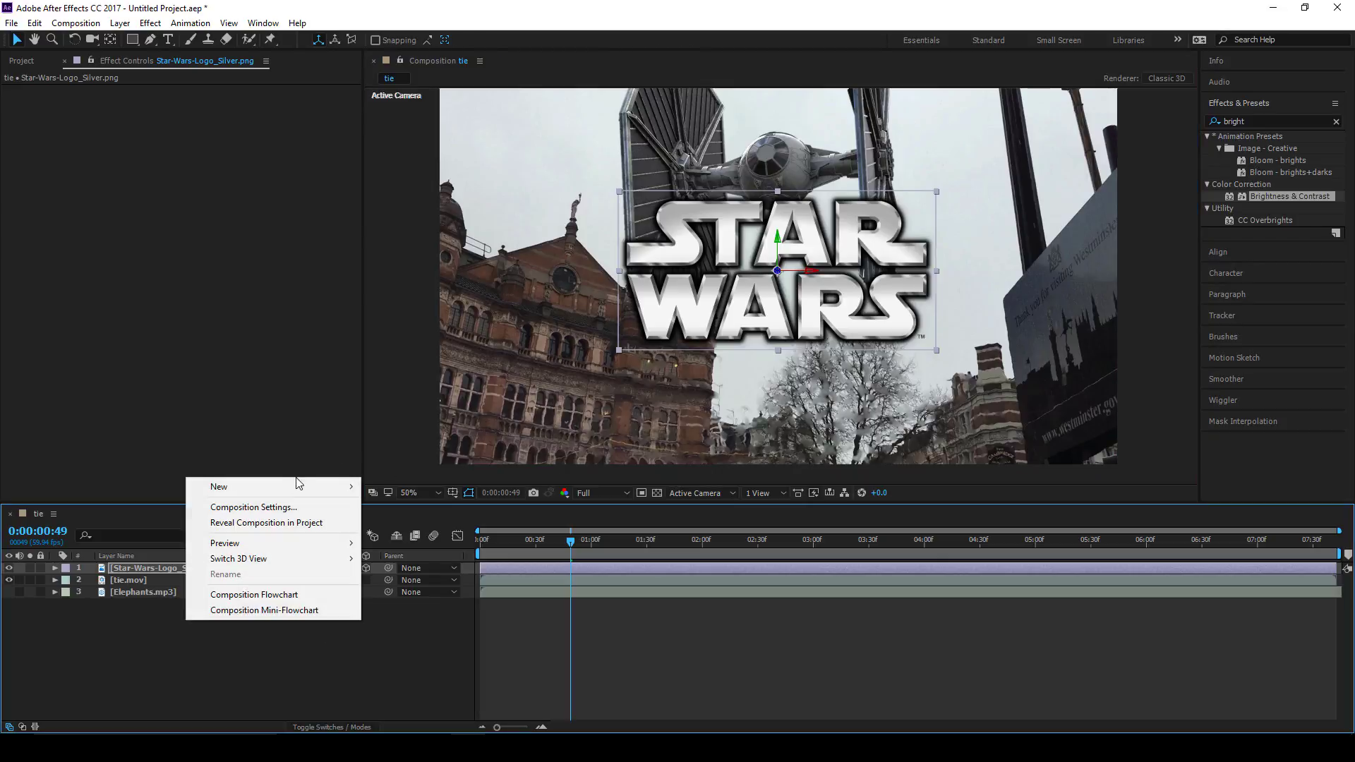
mouse_move(290, 488)
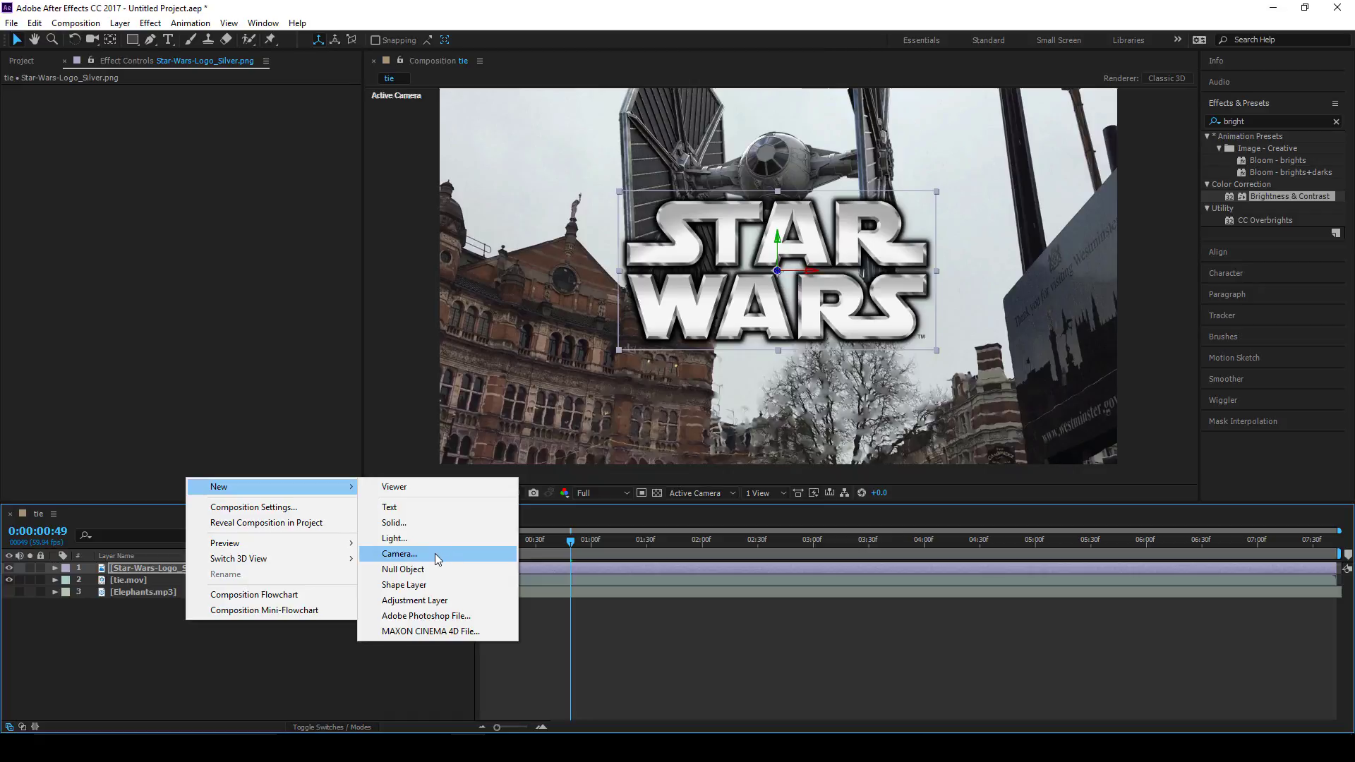
click(226, 374)
click(120, 24)
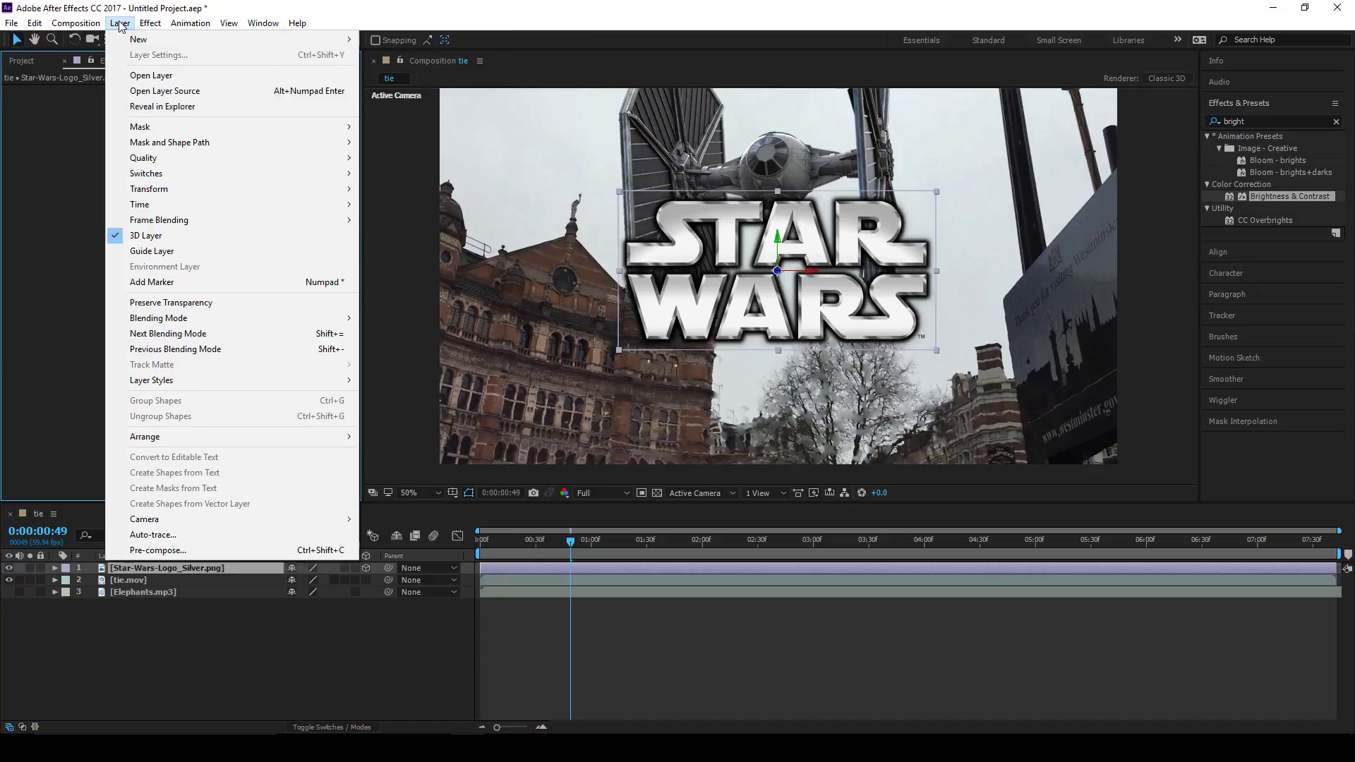
mouse_move(148, 39)
click(417, 86)
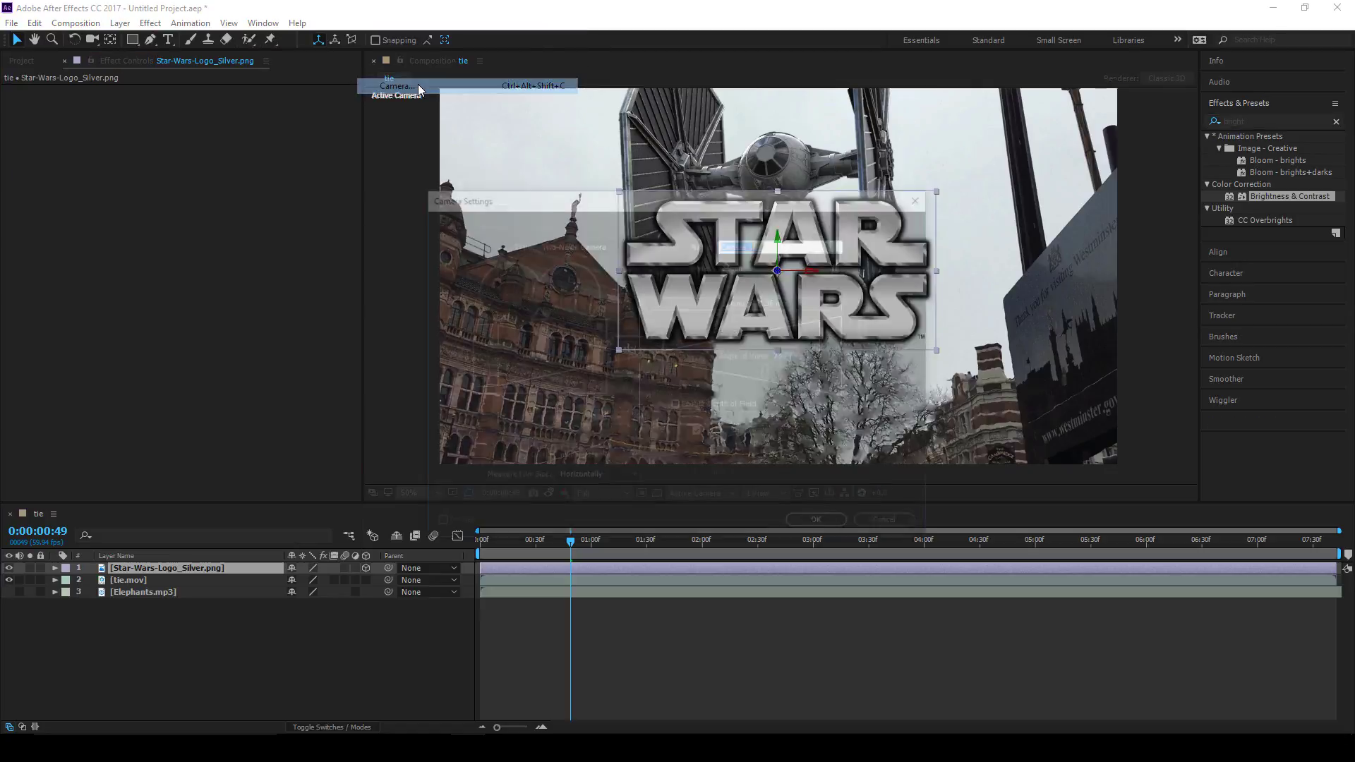
drag(590, 191, 655, 104)
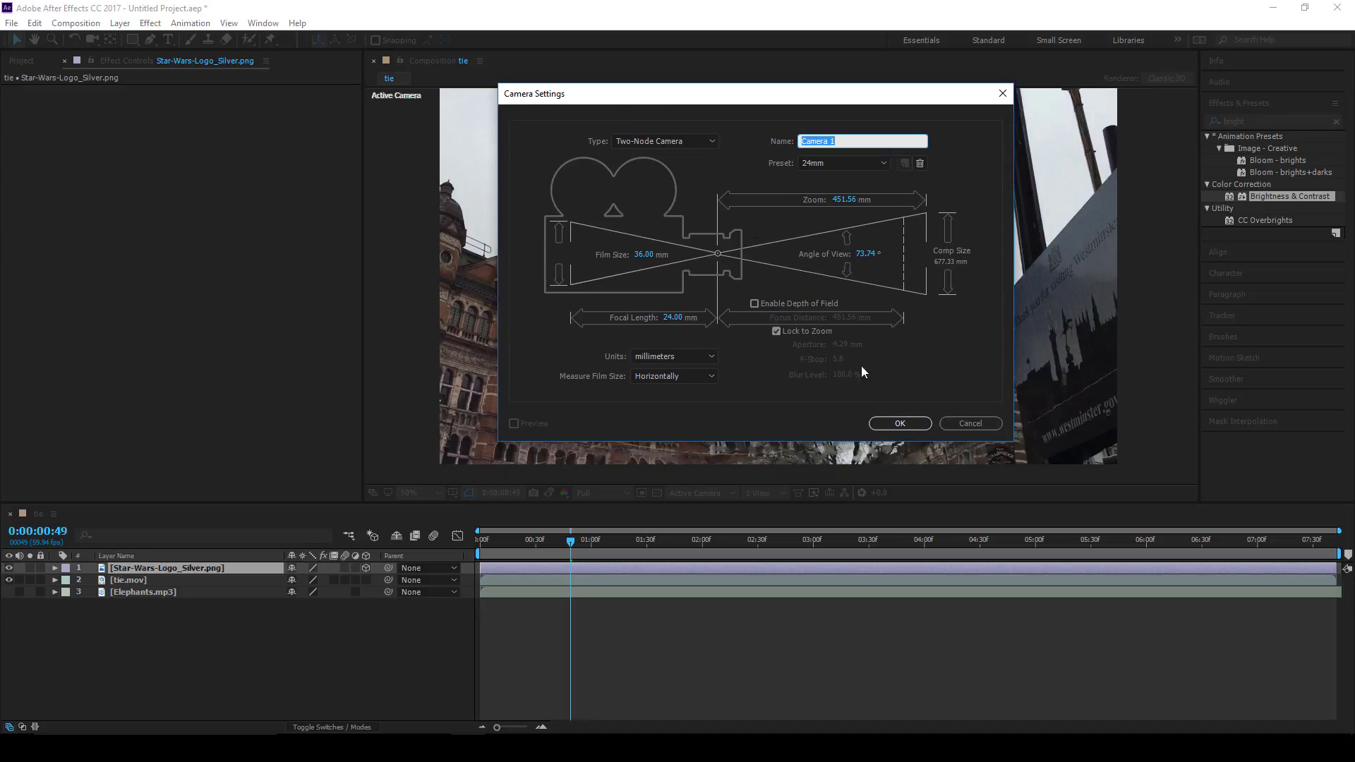
click(897, 424)
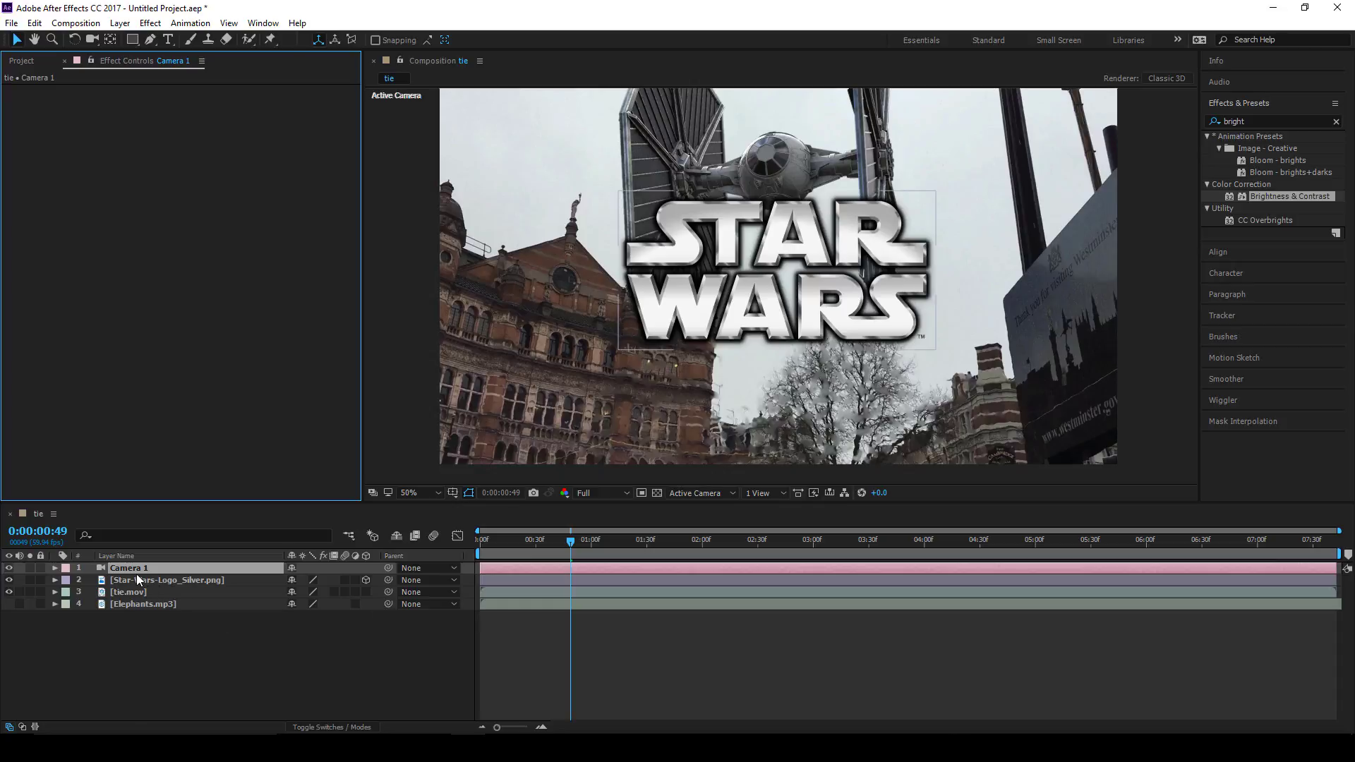
Step: Orbit the camera around the Star Wars logo until the logo is seen at a steep side angle
click(677, 284)
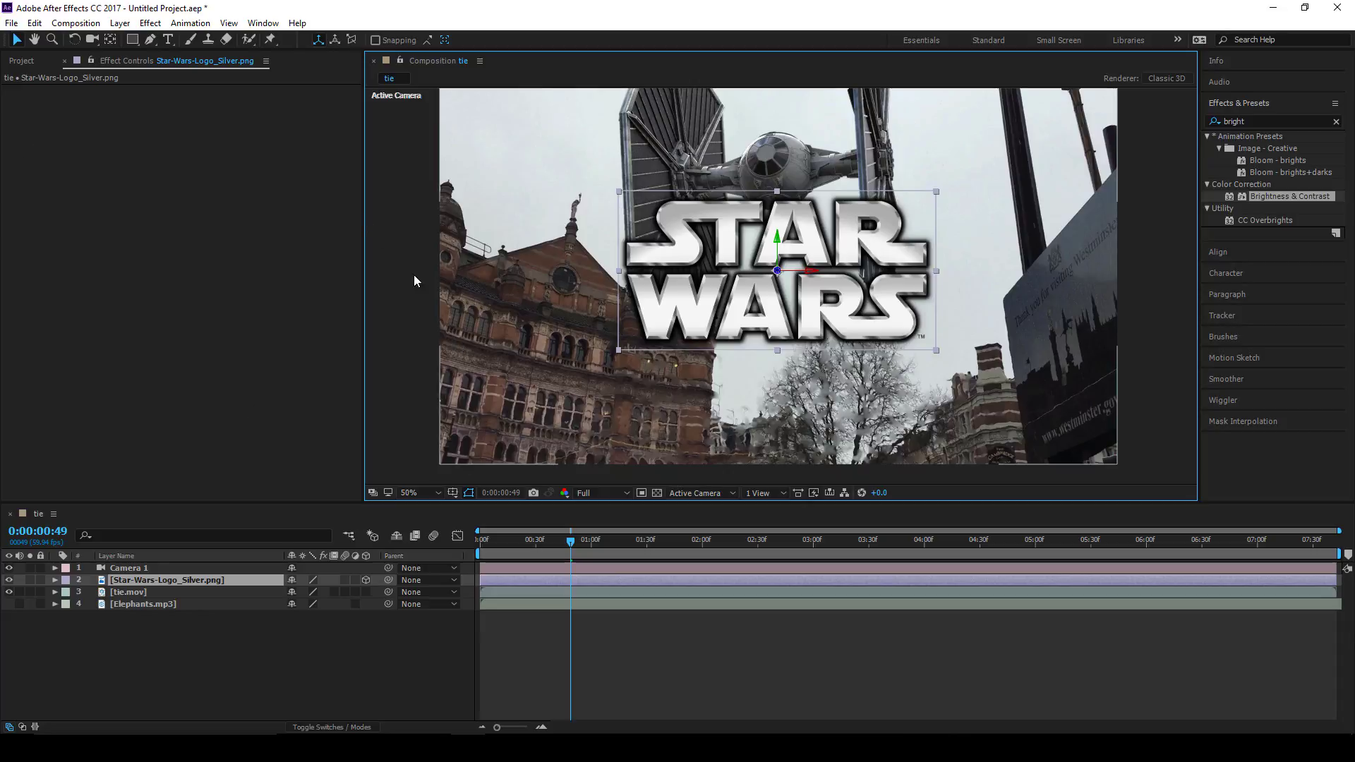
click(92, 40)
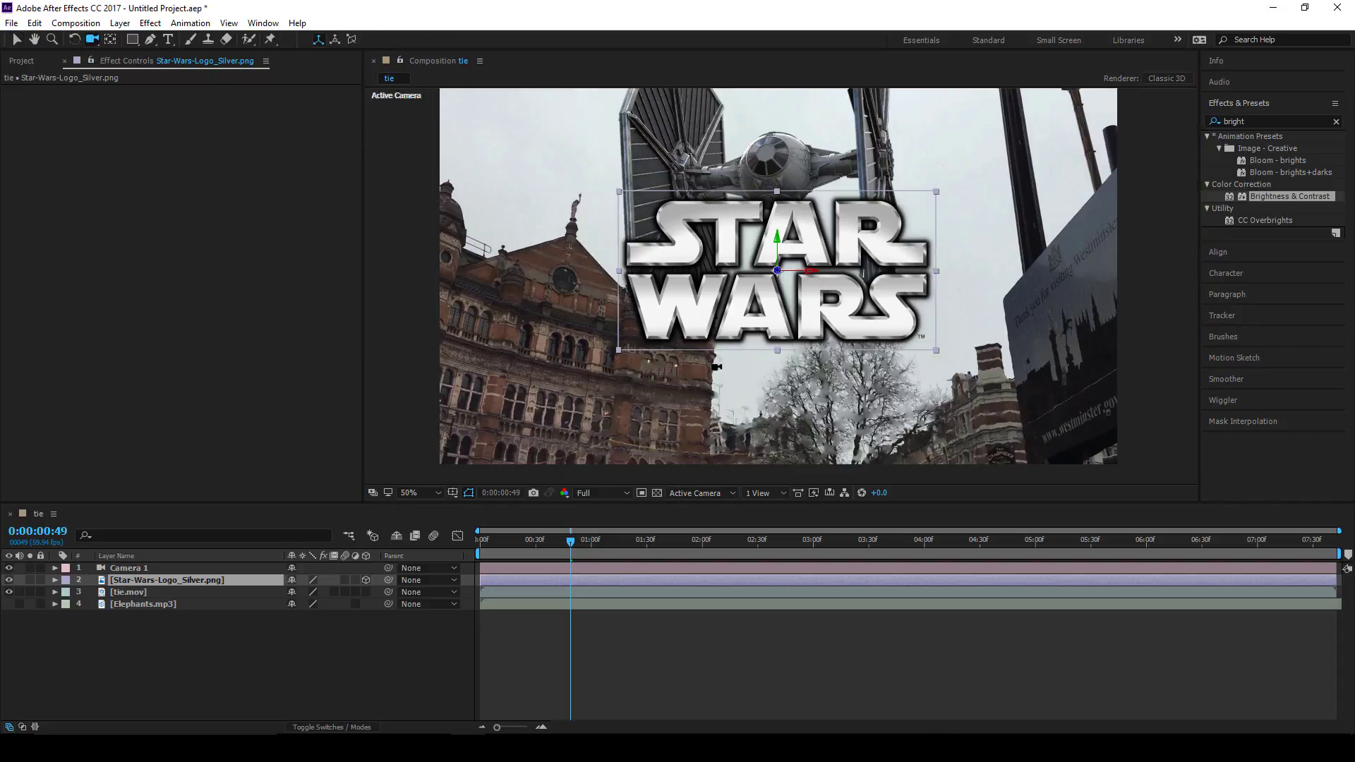
drag(971, 314, 781, 390)
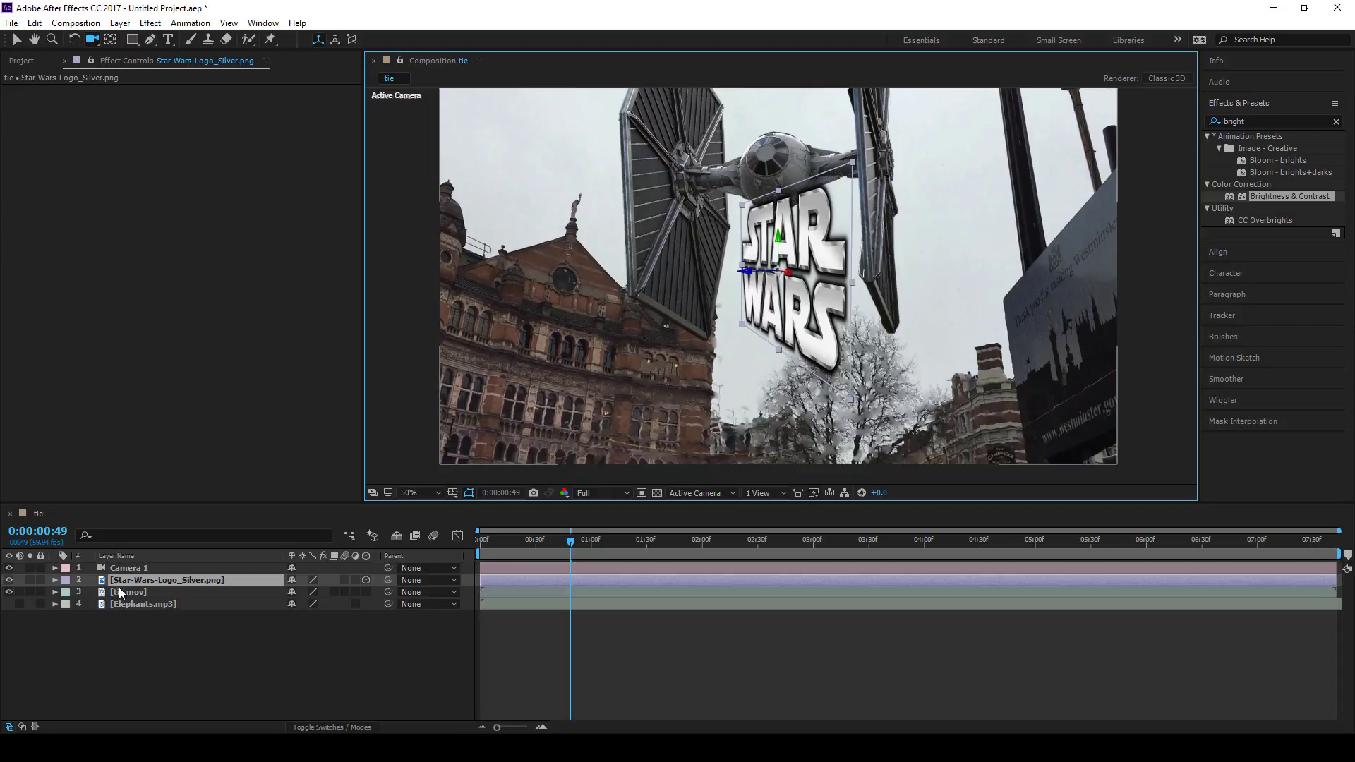
click(121, 591)
click(121, 583)
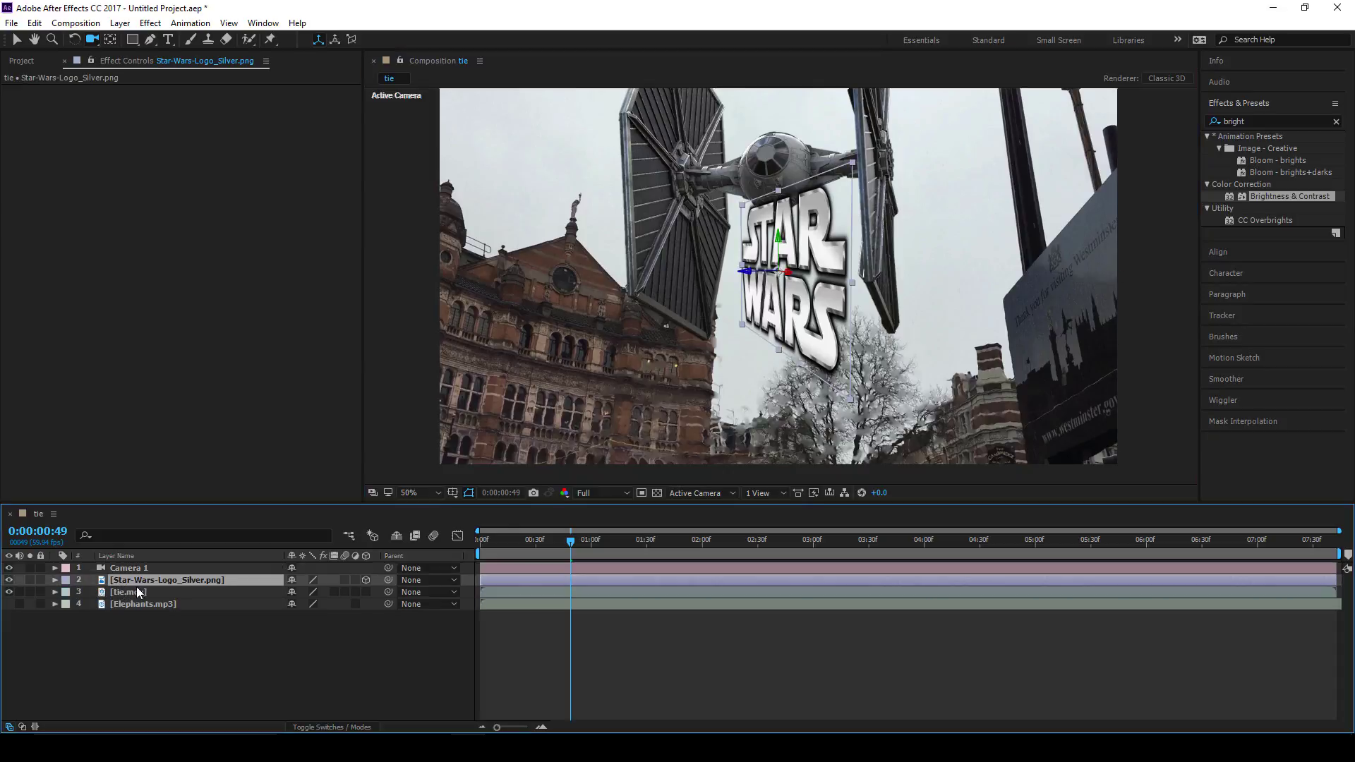
Step: Reset the Transform properties of the Star Wars logo layer and of Camera 1
click(55, 580)
click(295, 593)
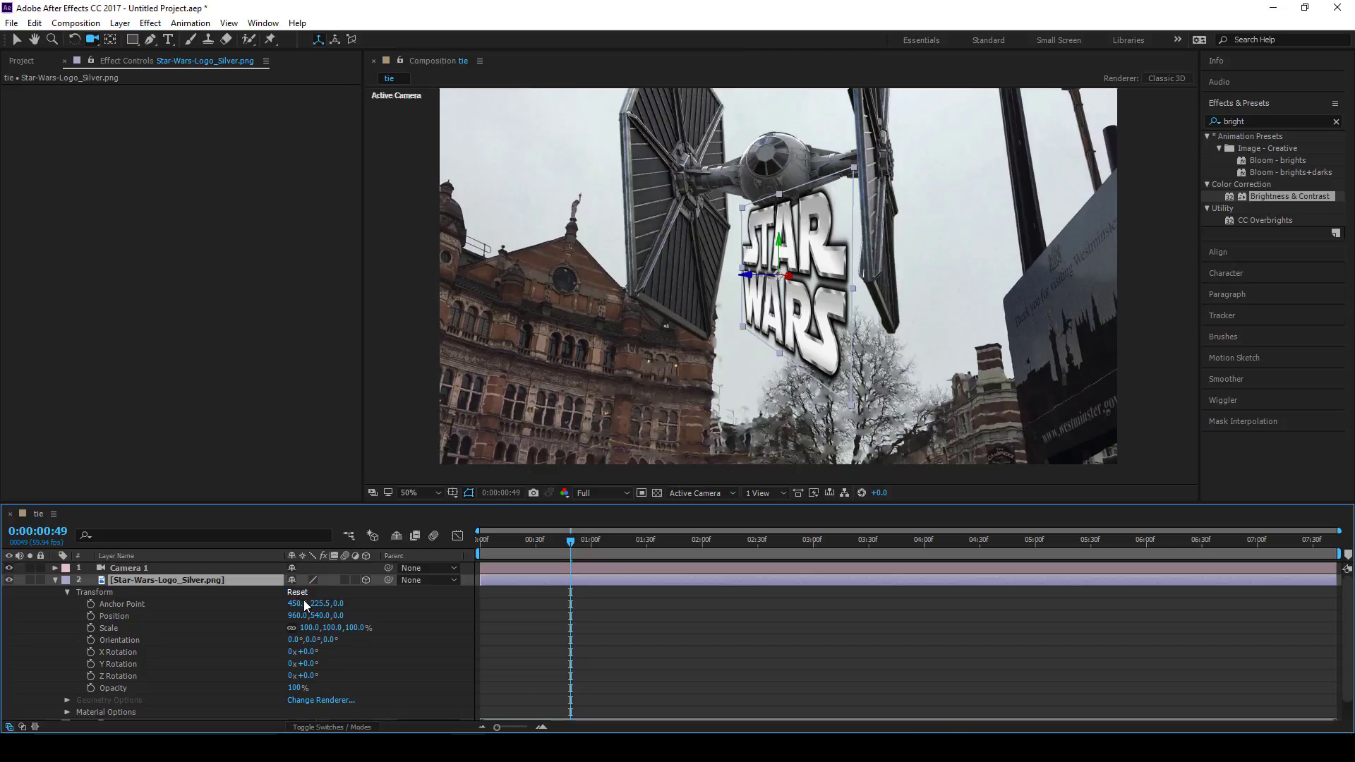
click(129, 568)
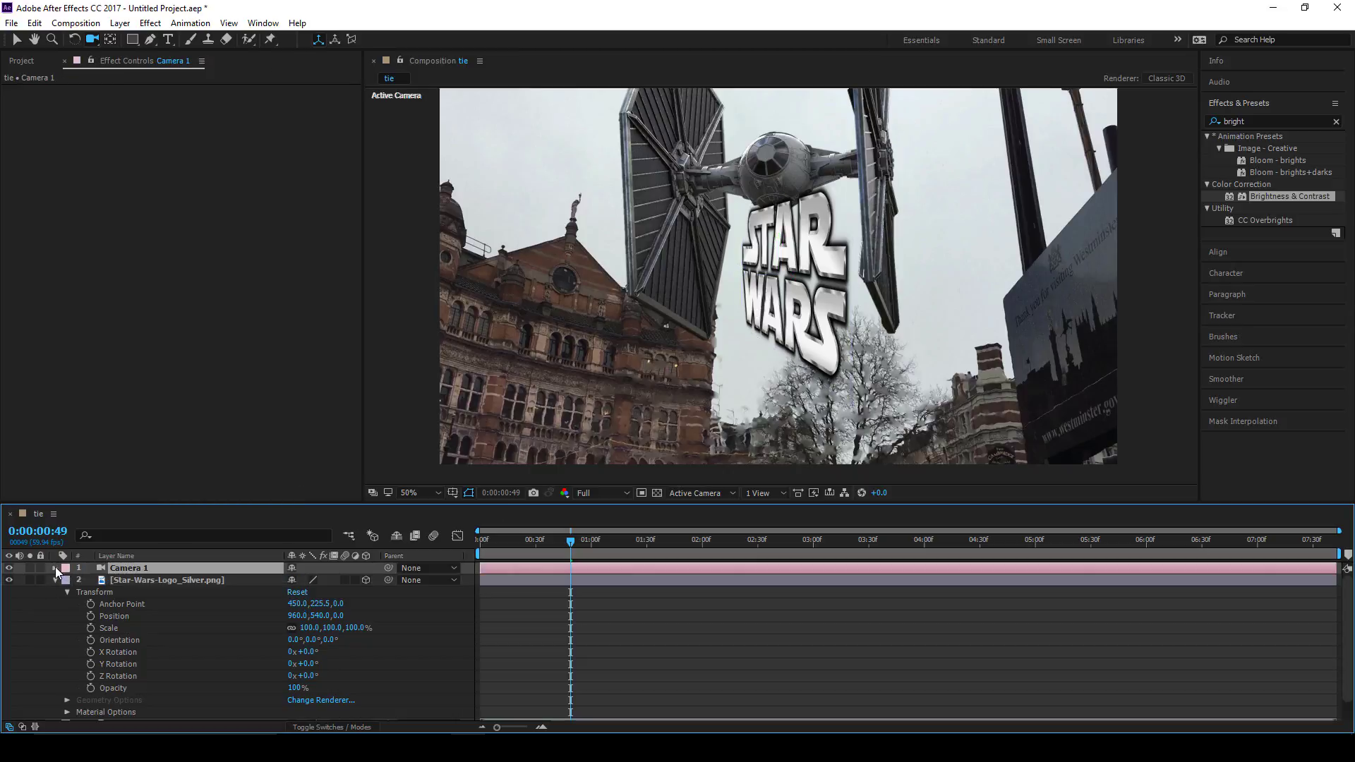
click(55, 567)
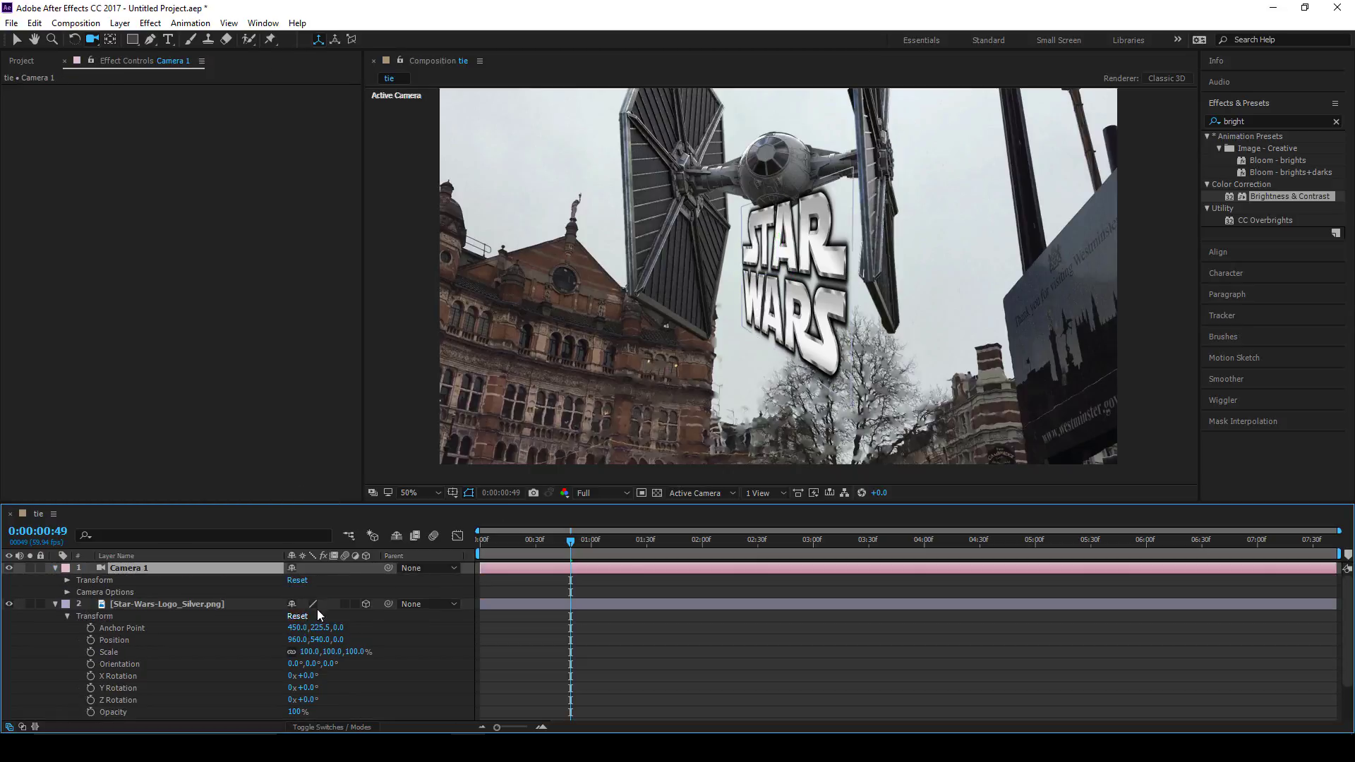
click(297, 580)
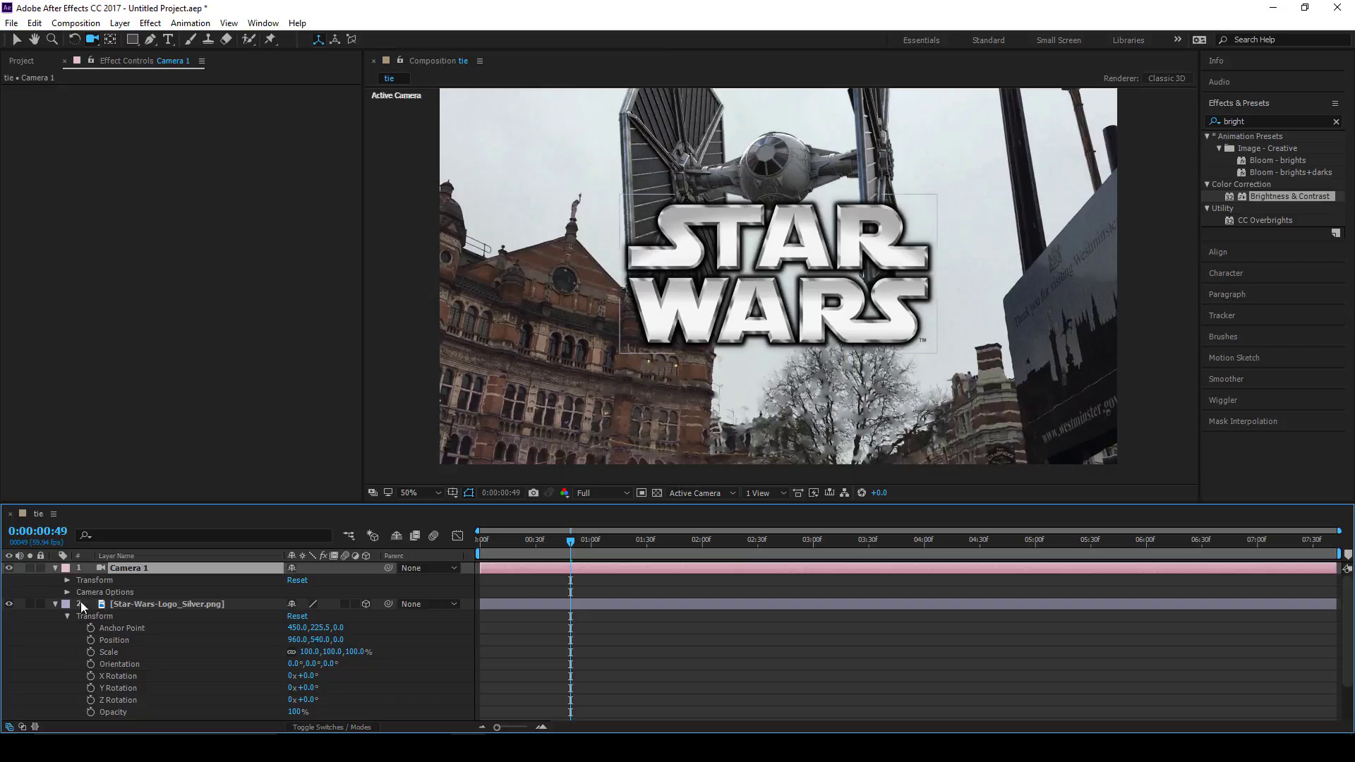
Step: Set the Star Wars logo's Z position to -100 and collapse its layer properties
click(189, 606)
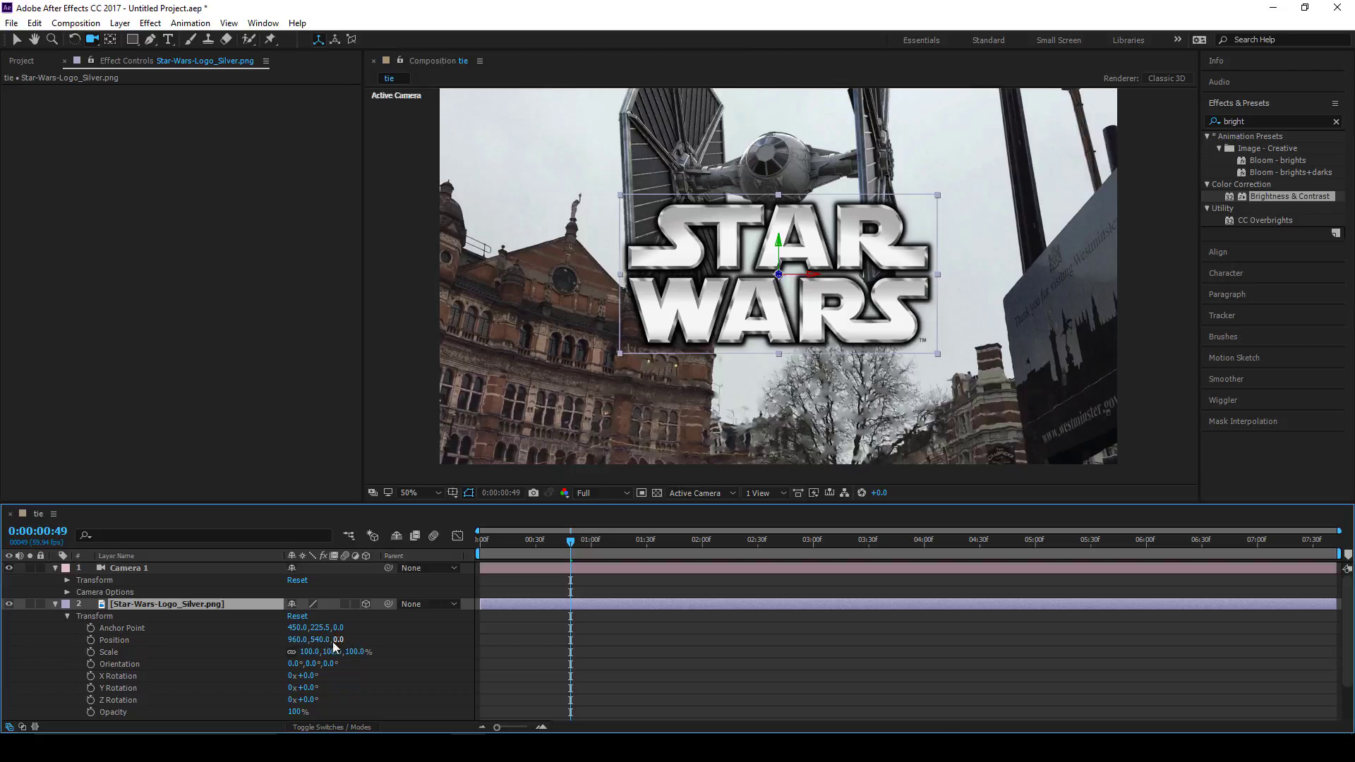
drag(339, 641, 180, 605)
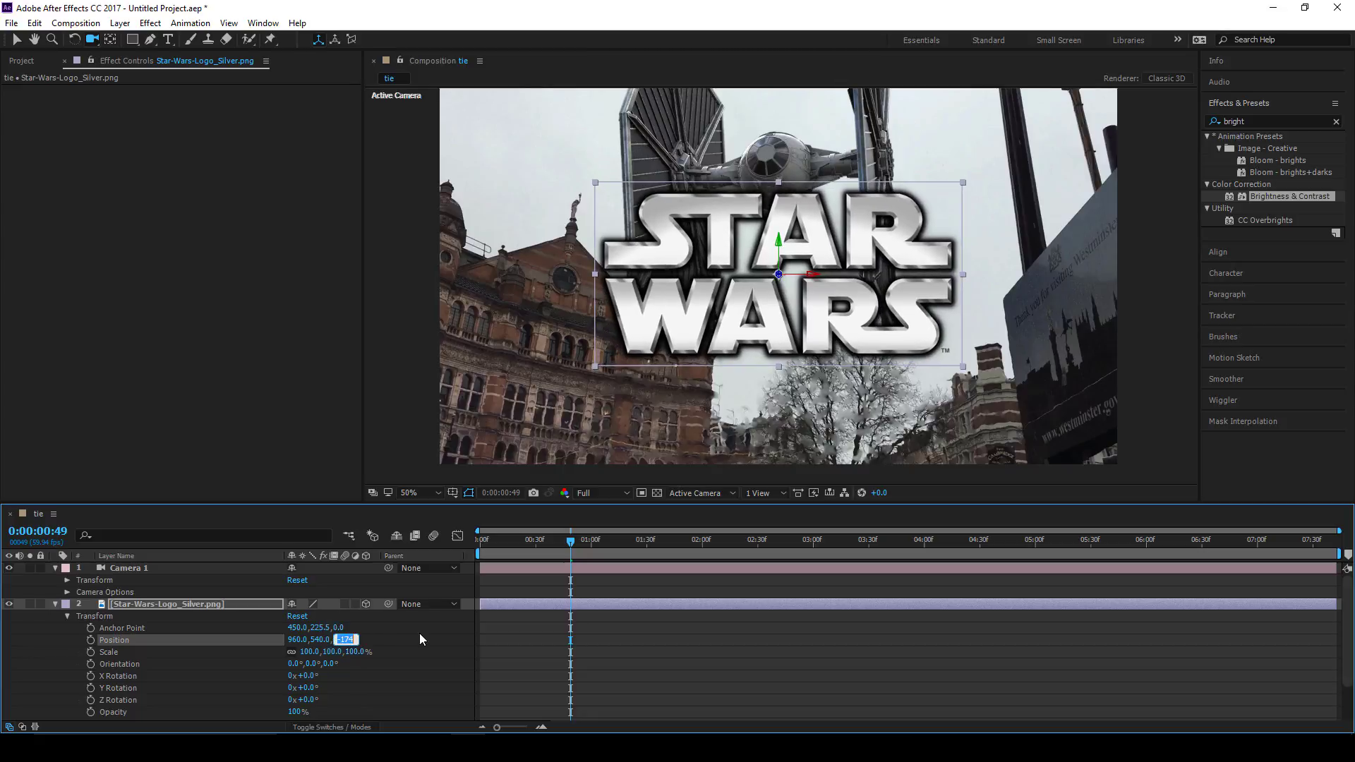
text(-100)
key(Return)
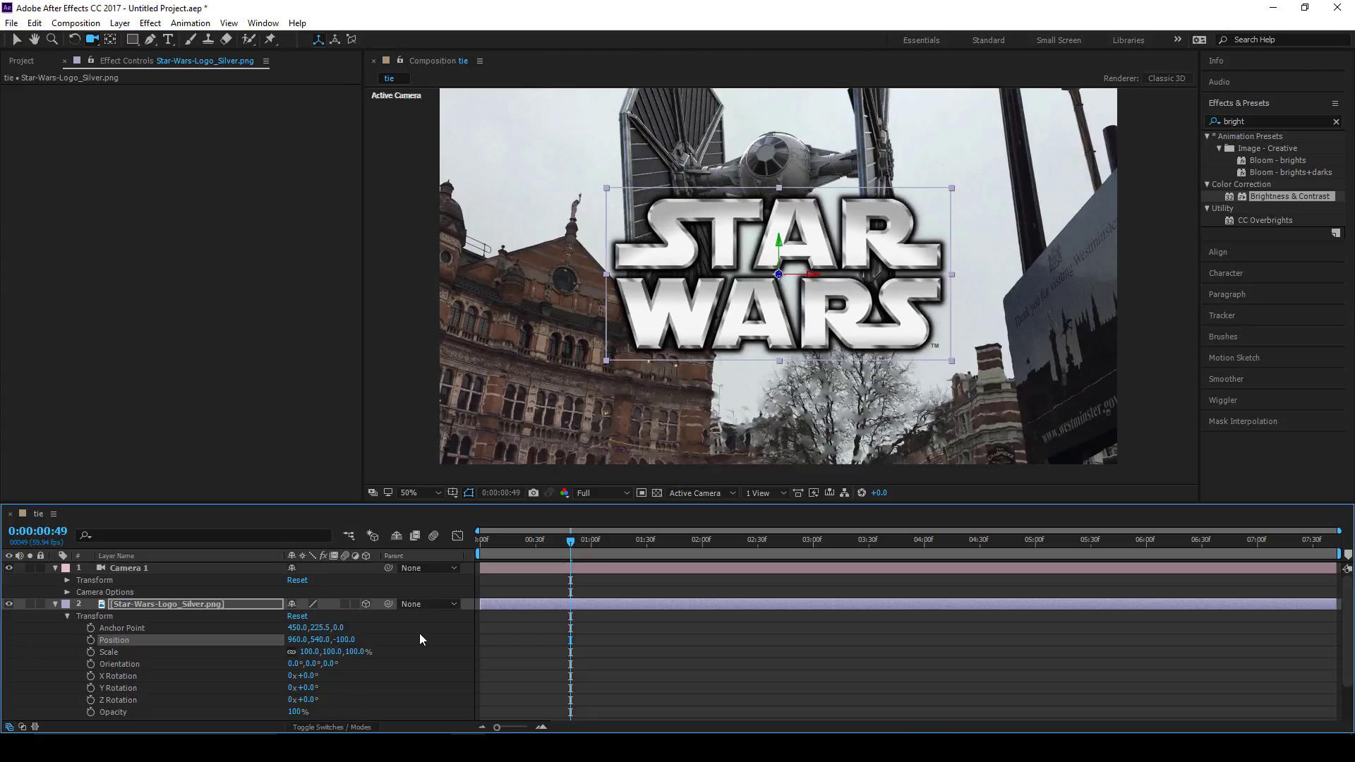
click(55, 604)
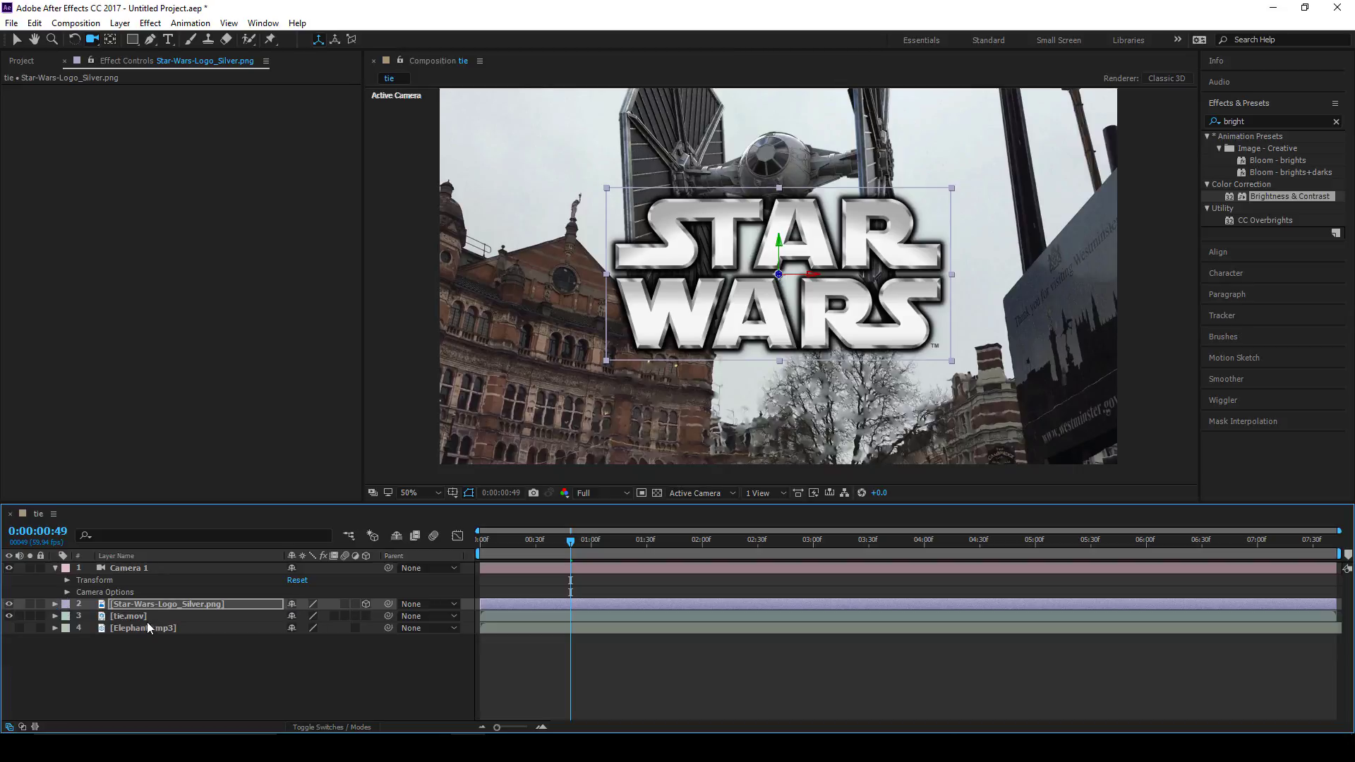
Step: Make tie.mov a 3D layer, orbit the camera slightly around the scene and collapse the Camera 1 properties
click(365, 616)
drag(908, 339, 861, 374)
mouse_move(865, 378)
mouse_down()
mouse_move(841, 397)
mouse_move(862, 394)
mouse_up()
click(371, 648)
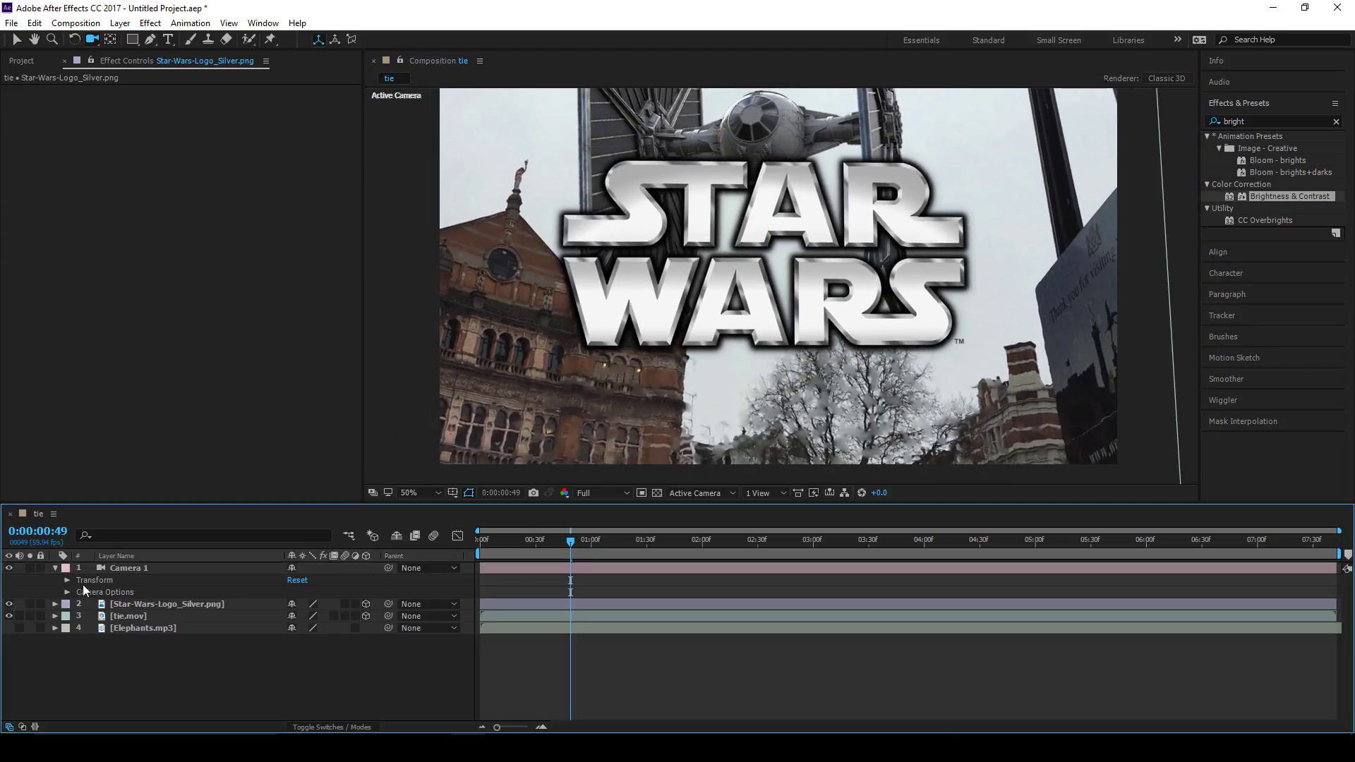
click(57, 570)
click(55, 568)
click(166, 633)
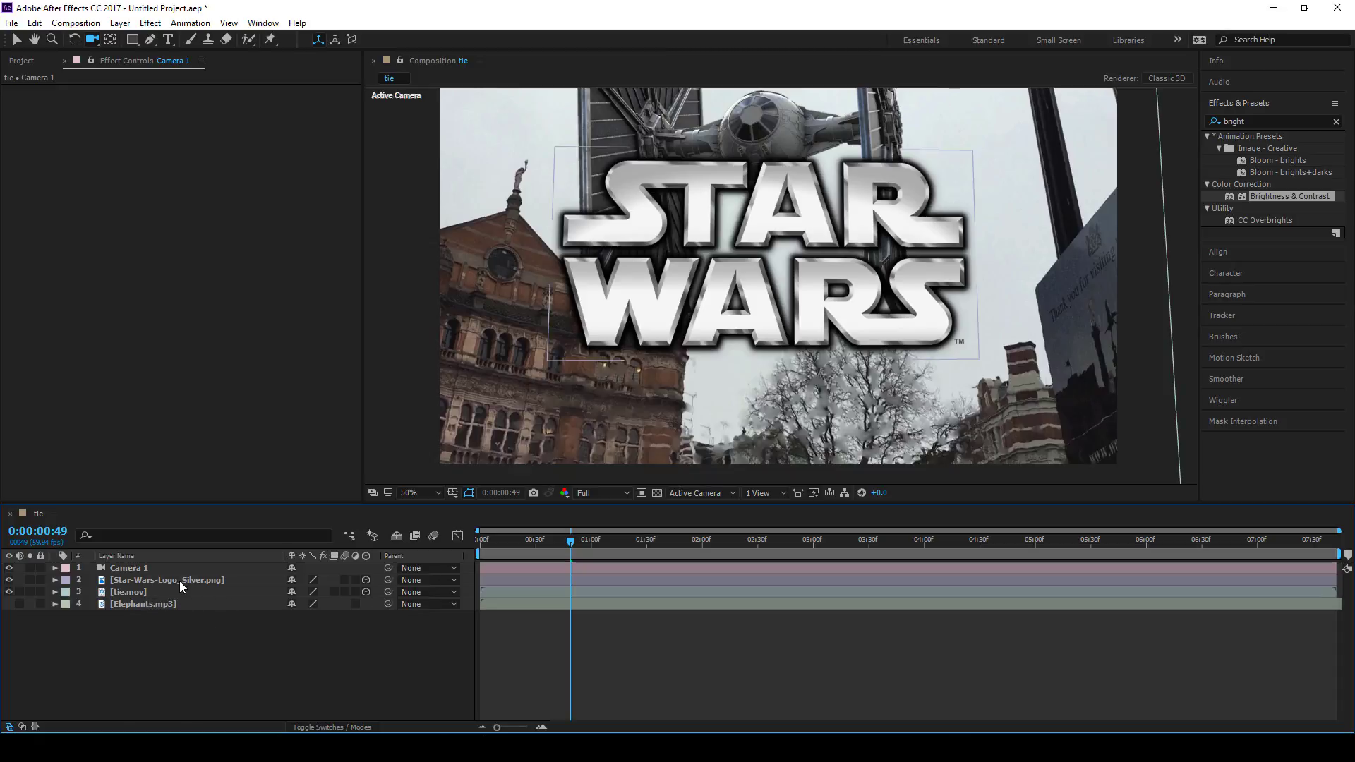
Step: Parent the Star Wars logo layer to tie.mov
click(141, 579)
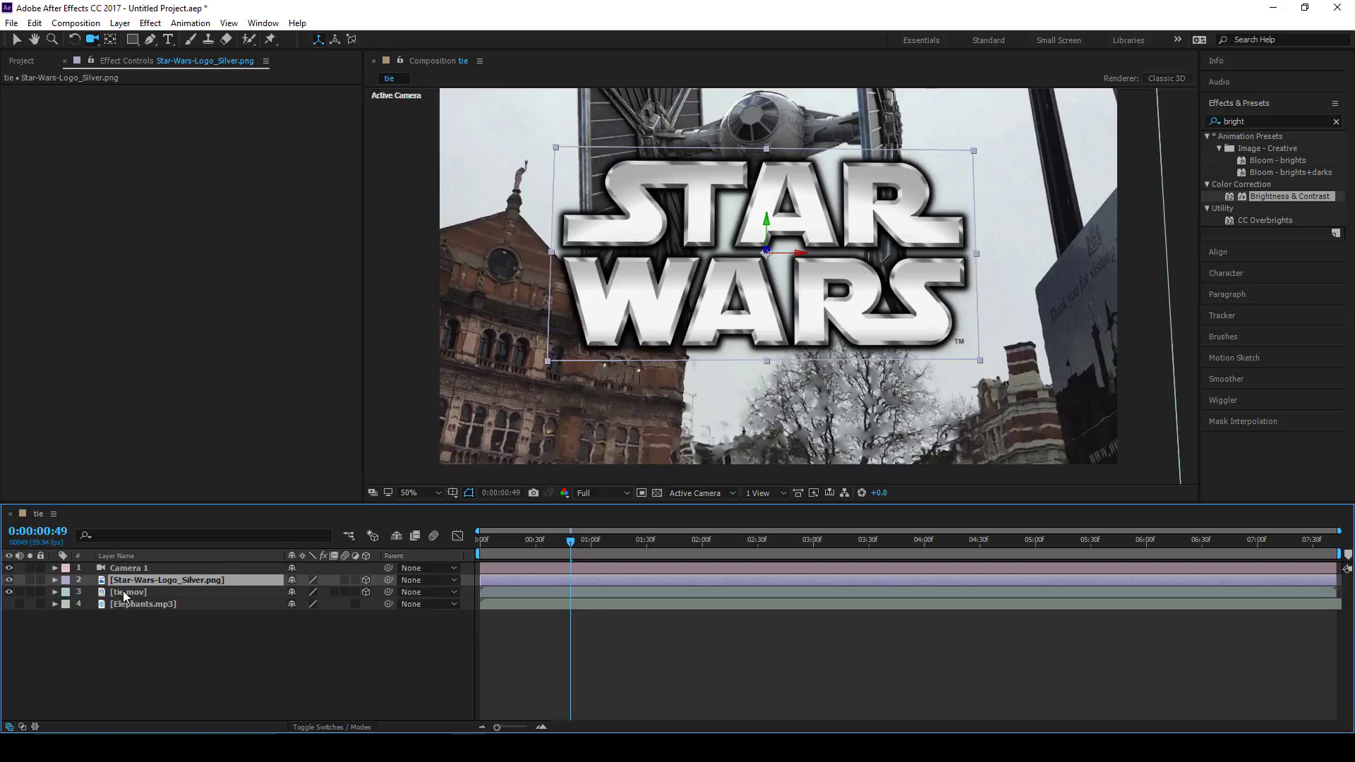
click(125, 592)
click(144, 582)
mouse_move(388, 580)
mouse_down()
mouse_move(226, 664)
mouse_move(366, 684)
mouse_move(209, 686)
mouse_move(384, 617)
mouse_move(159, 696)
mouse_move(439, 608)
mouse_move(196, 684)
mouse_move(389, 587)
mouse_move(672, 684)
mouse_up()
mouse_move(388, 584)
mouse_down()
mouse_move(174, 666)
mouse_move(390, 601)
mouse_up()
drag(230, 553, 129, 595)
click(135, 591)
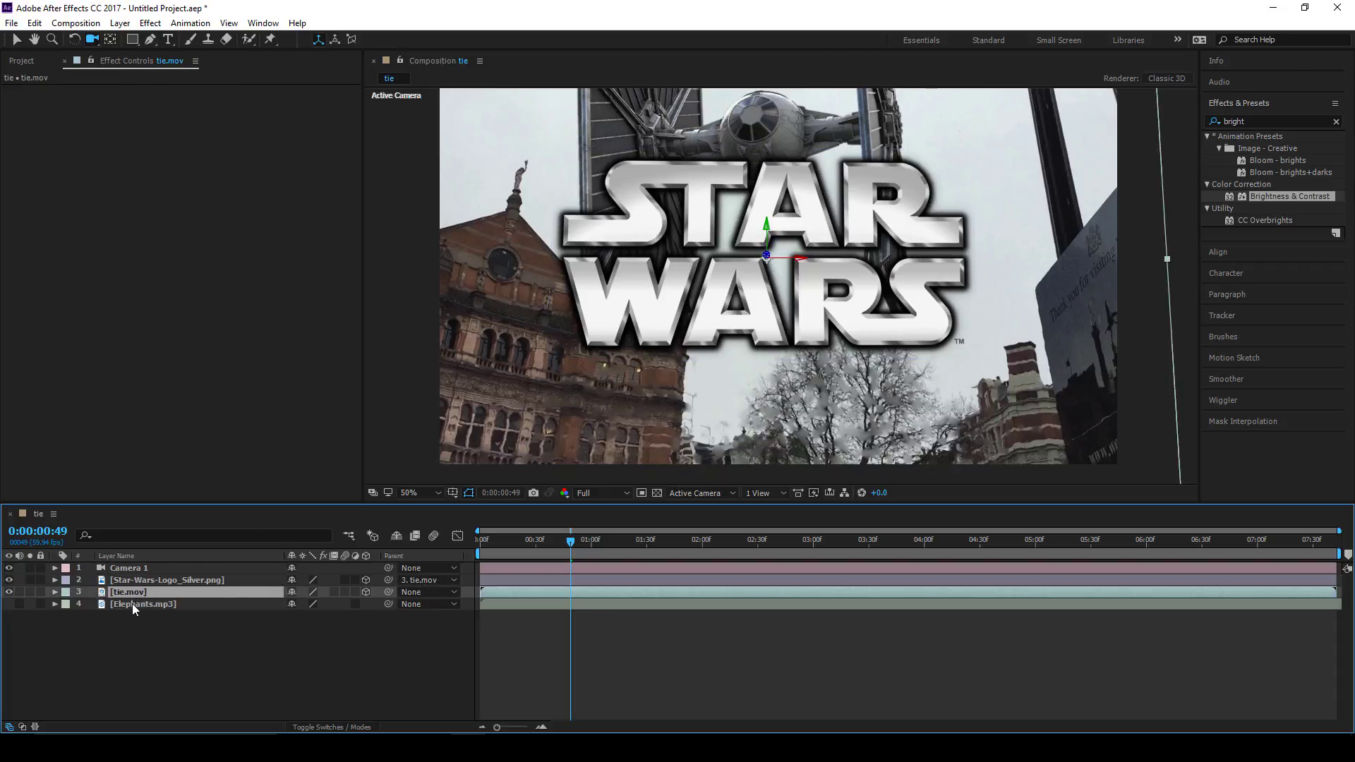
Step: Test the parent link by moving tie.mov sideways, lowering the Star Wars logo on its own and moving tie.mov back
click(18, 40)
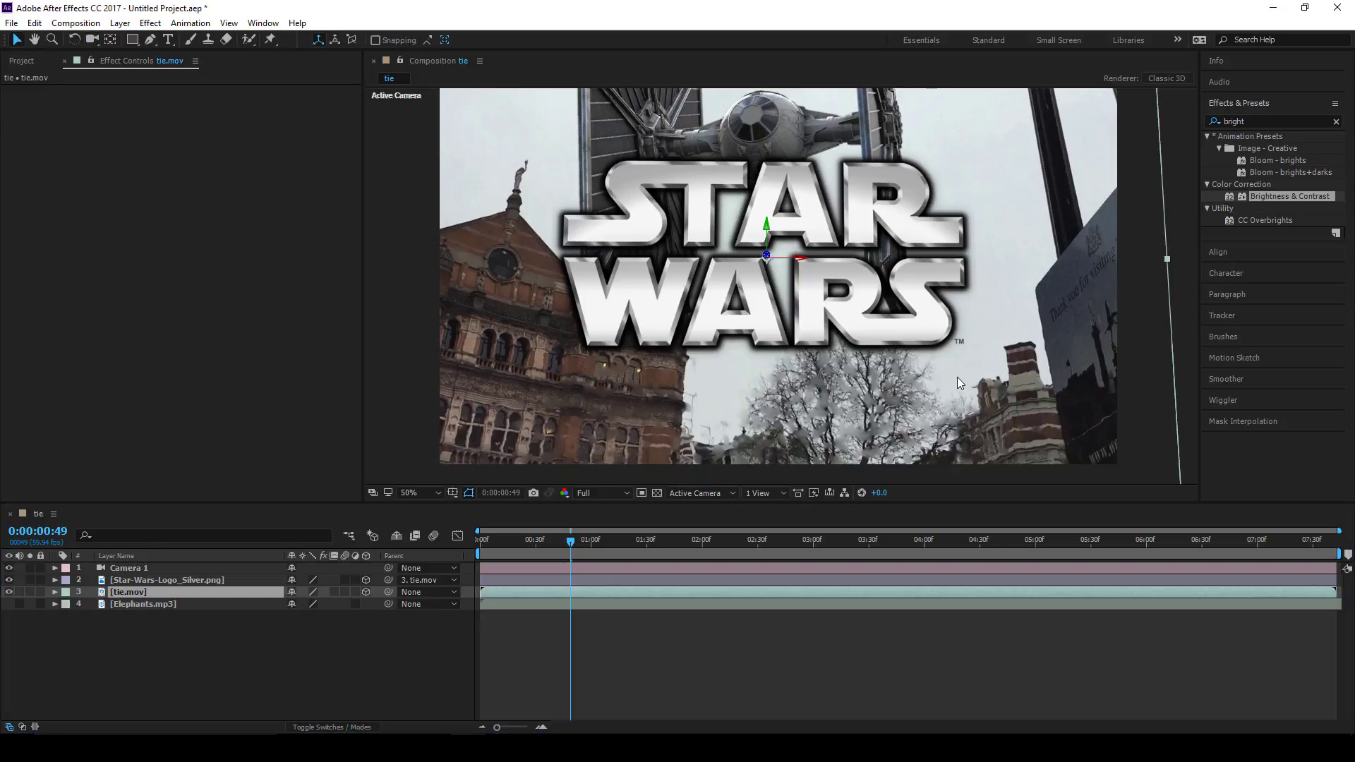
mouse_move(957, 377)
mouse_down()
mouse_move(934, 374)
mouse_move(947, 392)
mouse_move(1059, 384)
mouse_move(917, 367)
mouse_move(967, 360)
mouse_move(963, 384)
mouse_up()
click(220, 580)
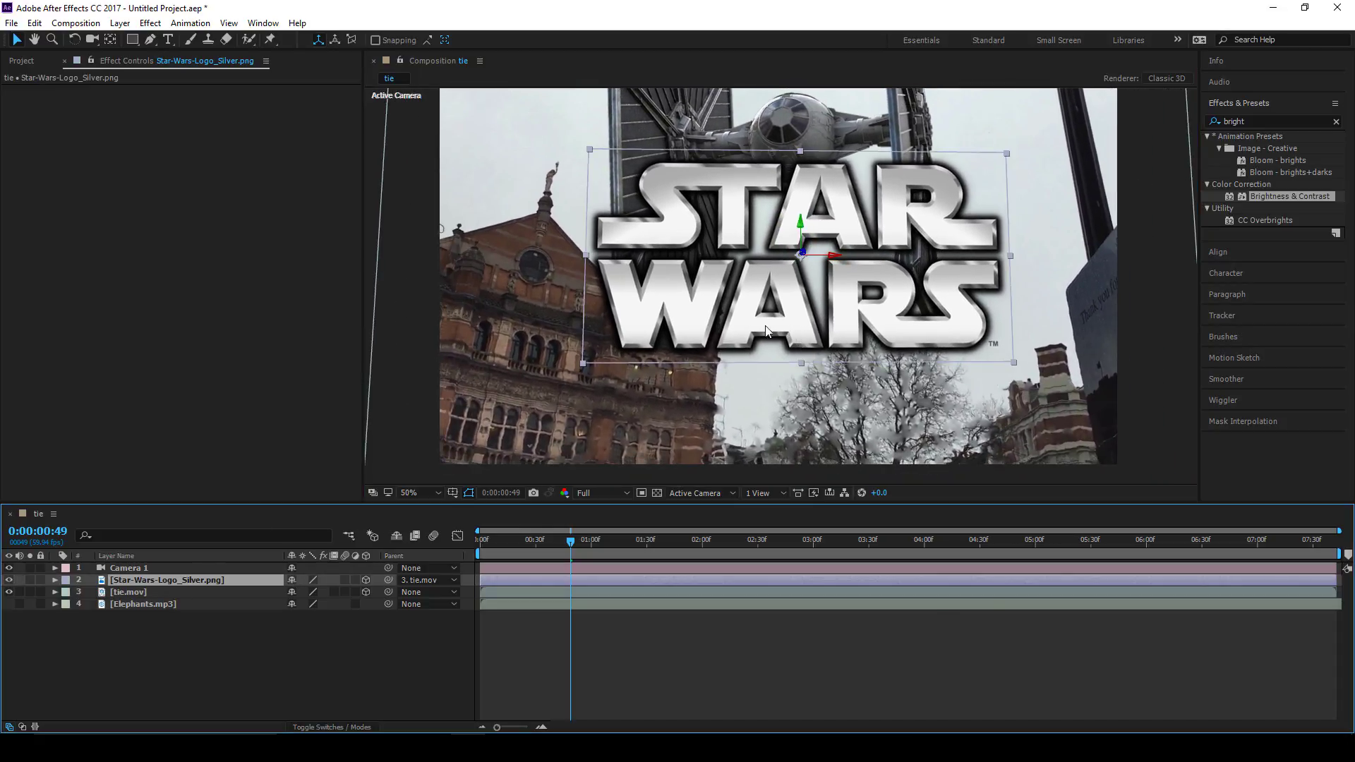
drag(795, 349, 760, 329)
click(190, 597)
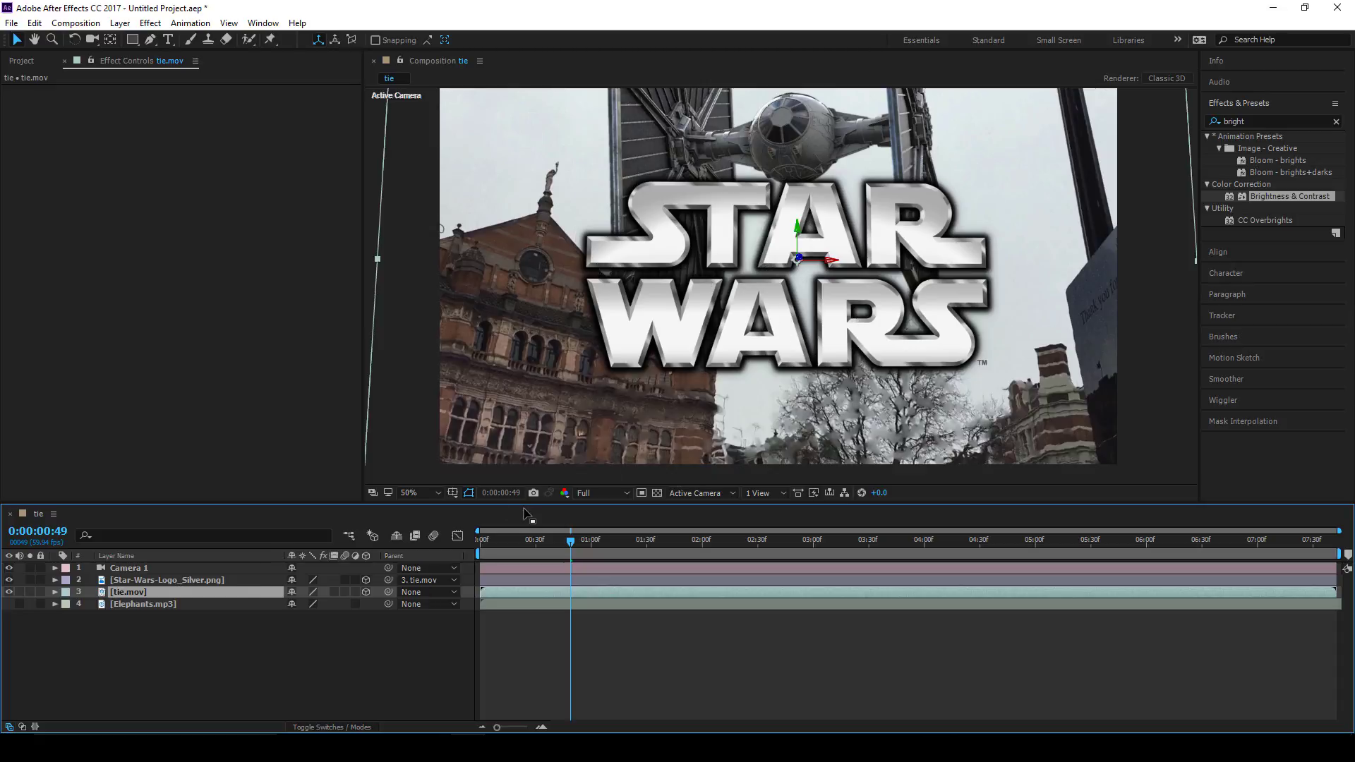
drag(698, 332, 640, 330)
click(304, 632)
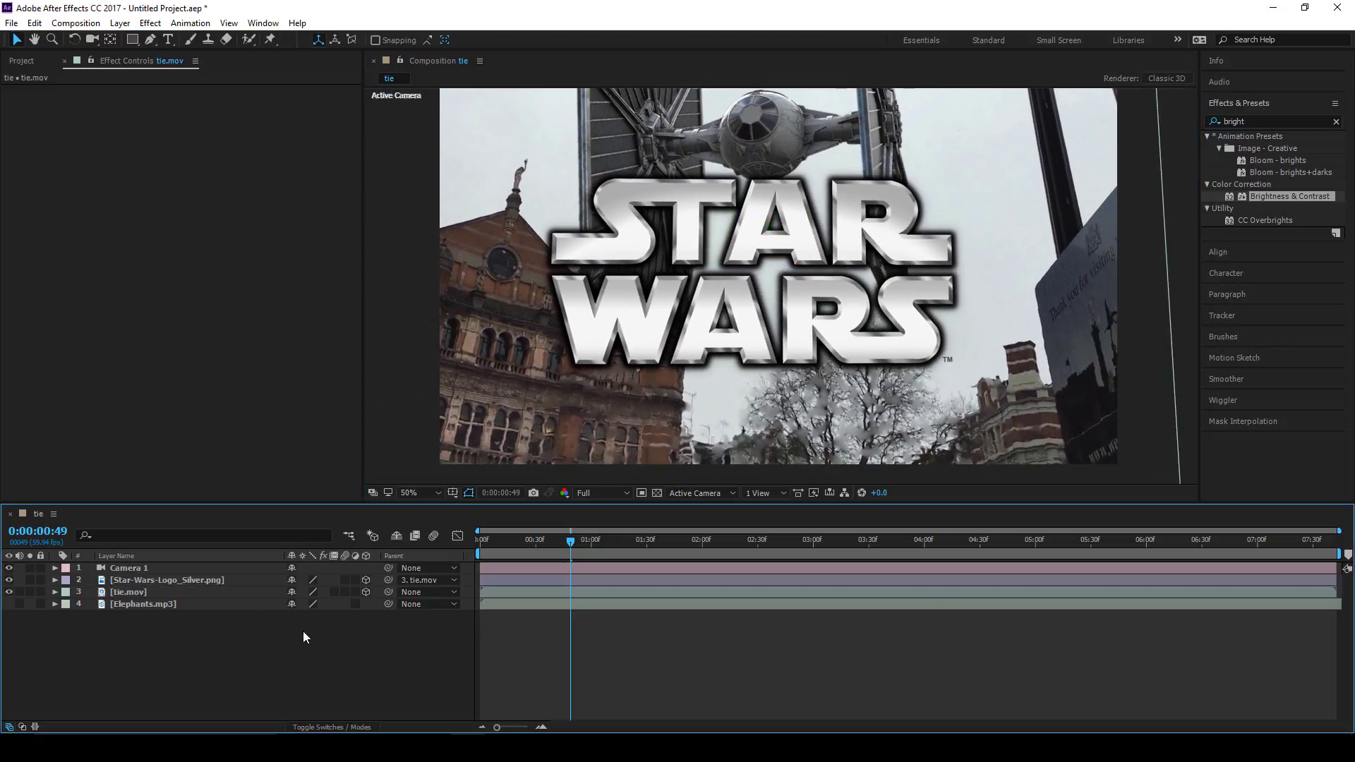
Step: Clear the Star Wars logo's parent and link the logo to tie.mov again
click(427, 580)
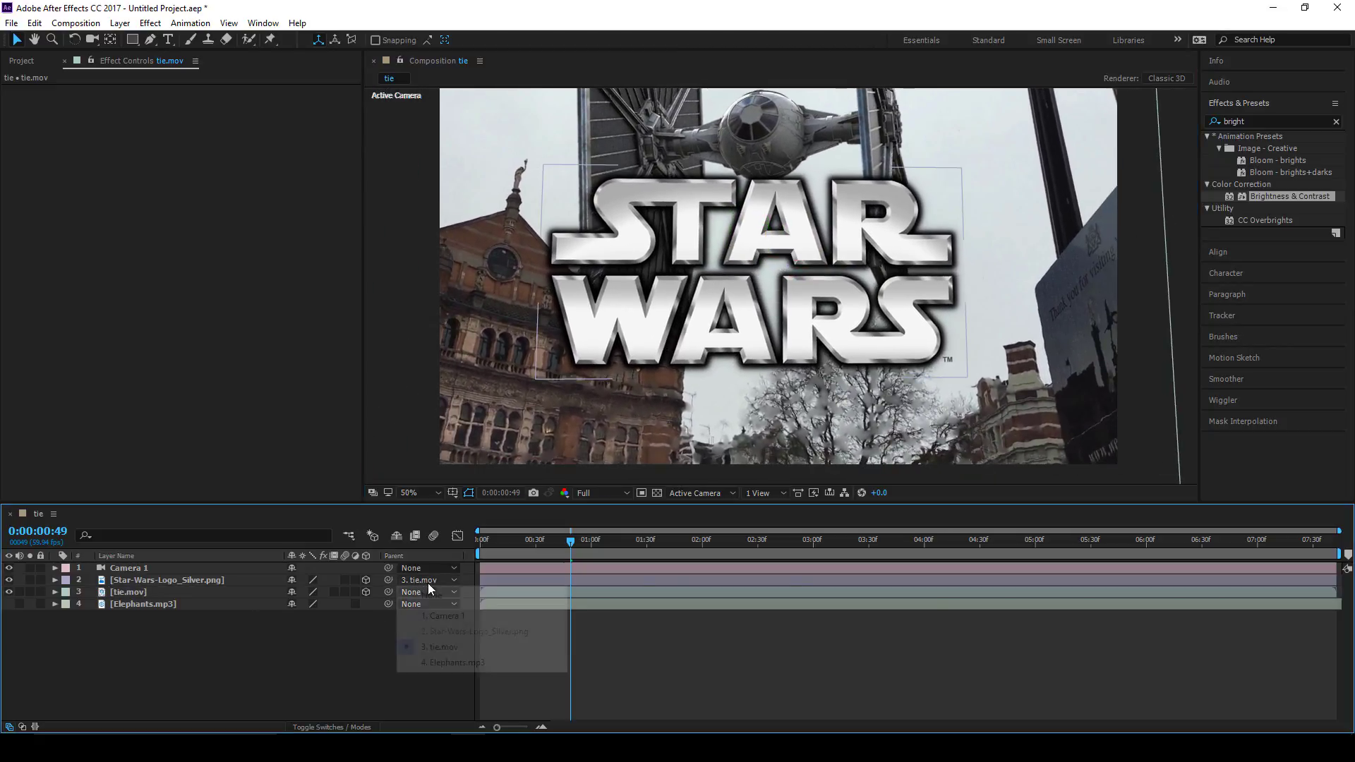
click(424, 600)
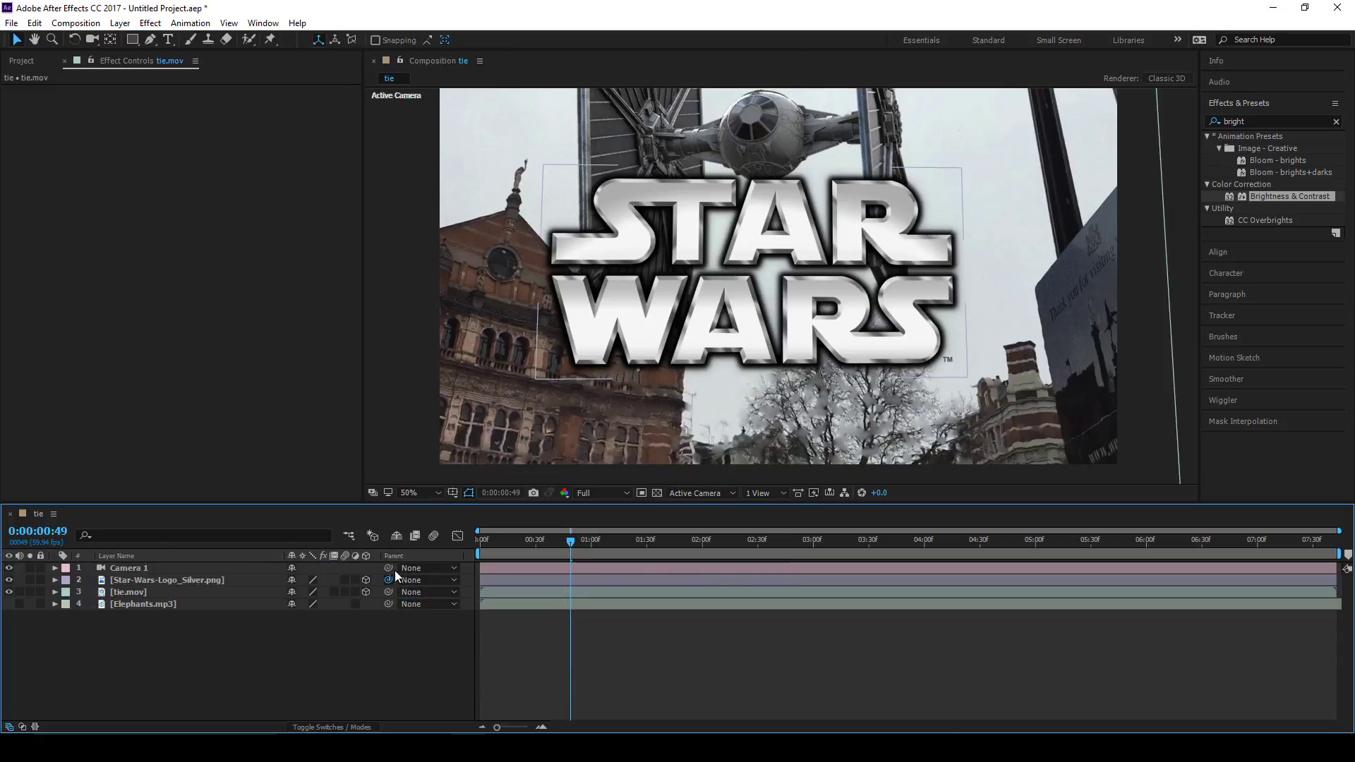
drag(391, 582, 106, 594)
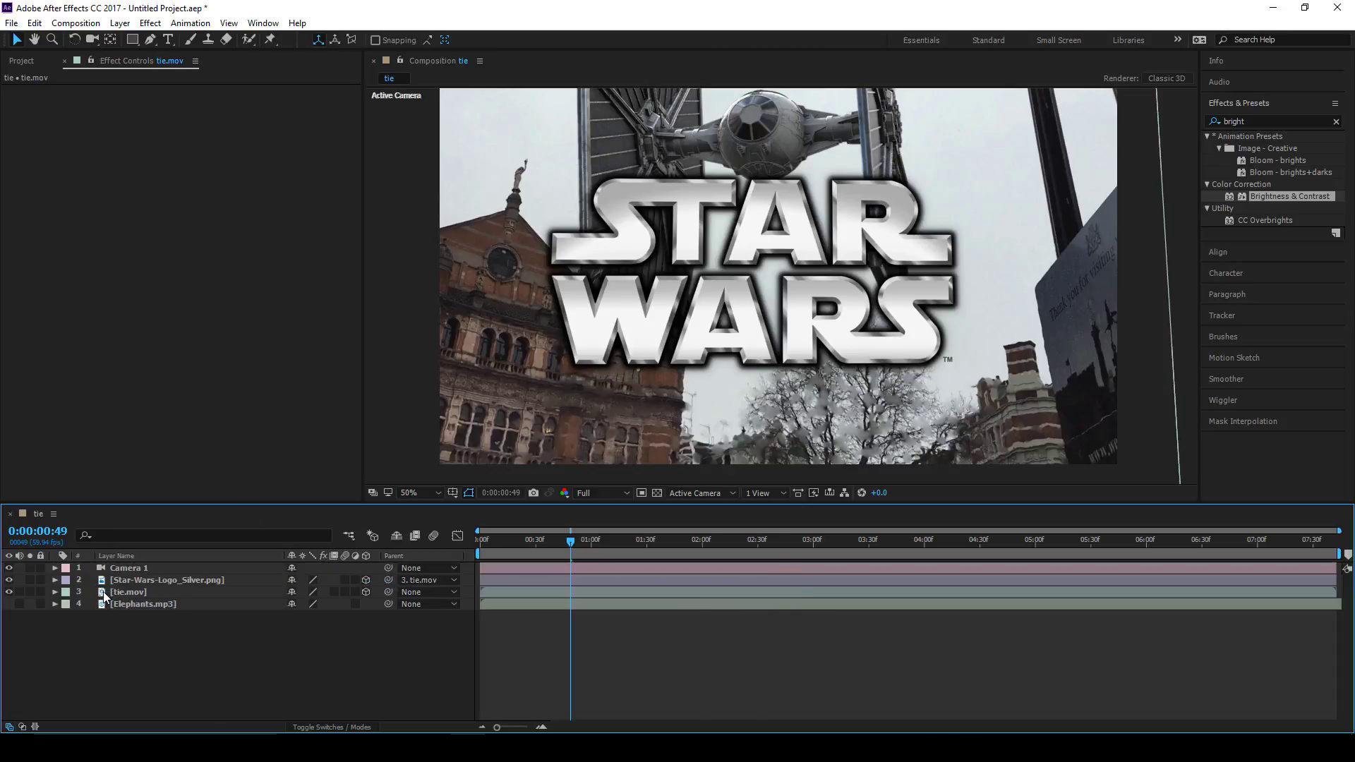
Step: Switch the Star Wars logo's parent between None and tie.mov, finishing with None
click(420, 581)
click(427, 595)
click(424, 581)
click(451, 647)
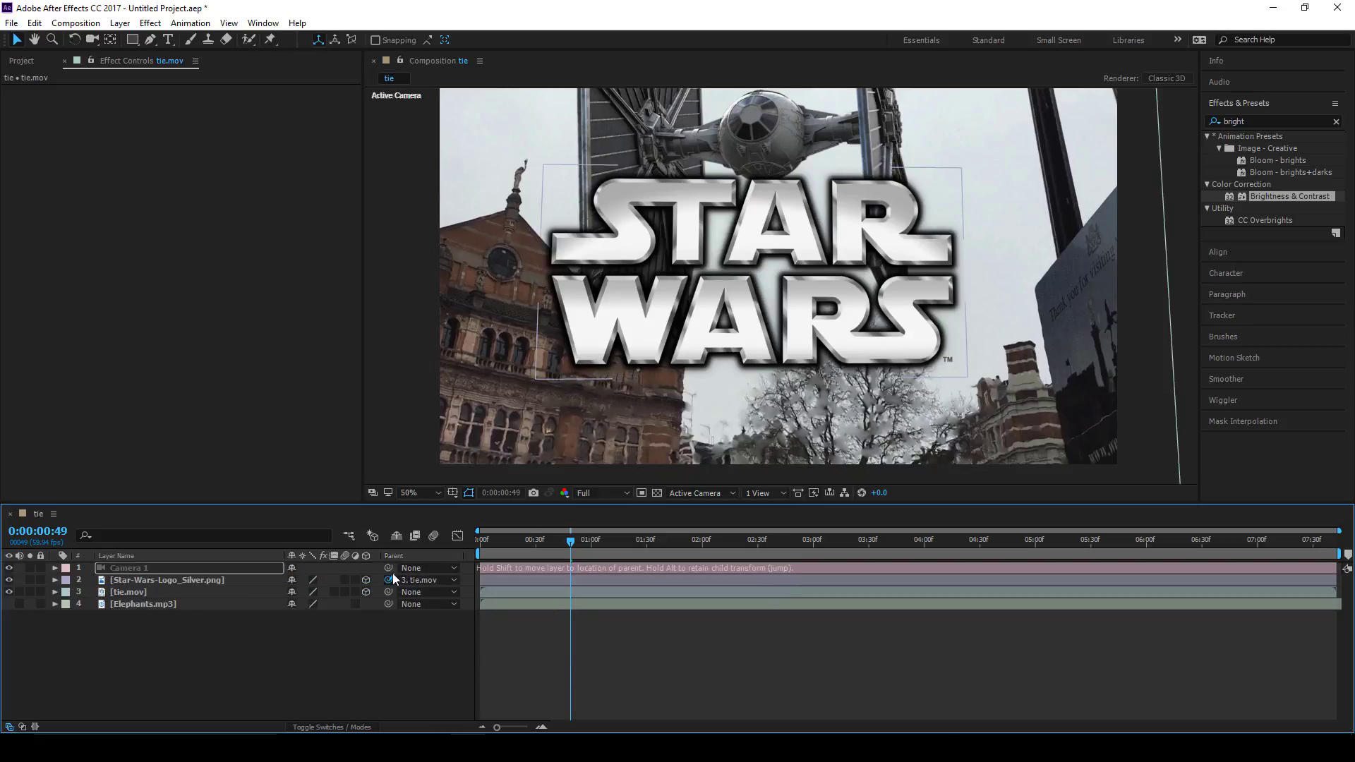
click(423, 580)
click(427, 596)
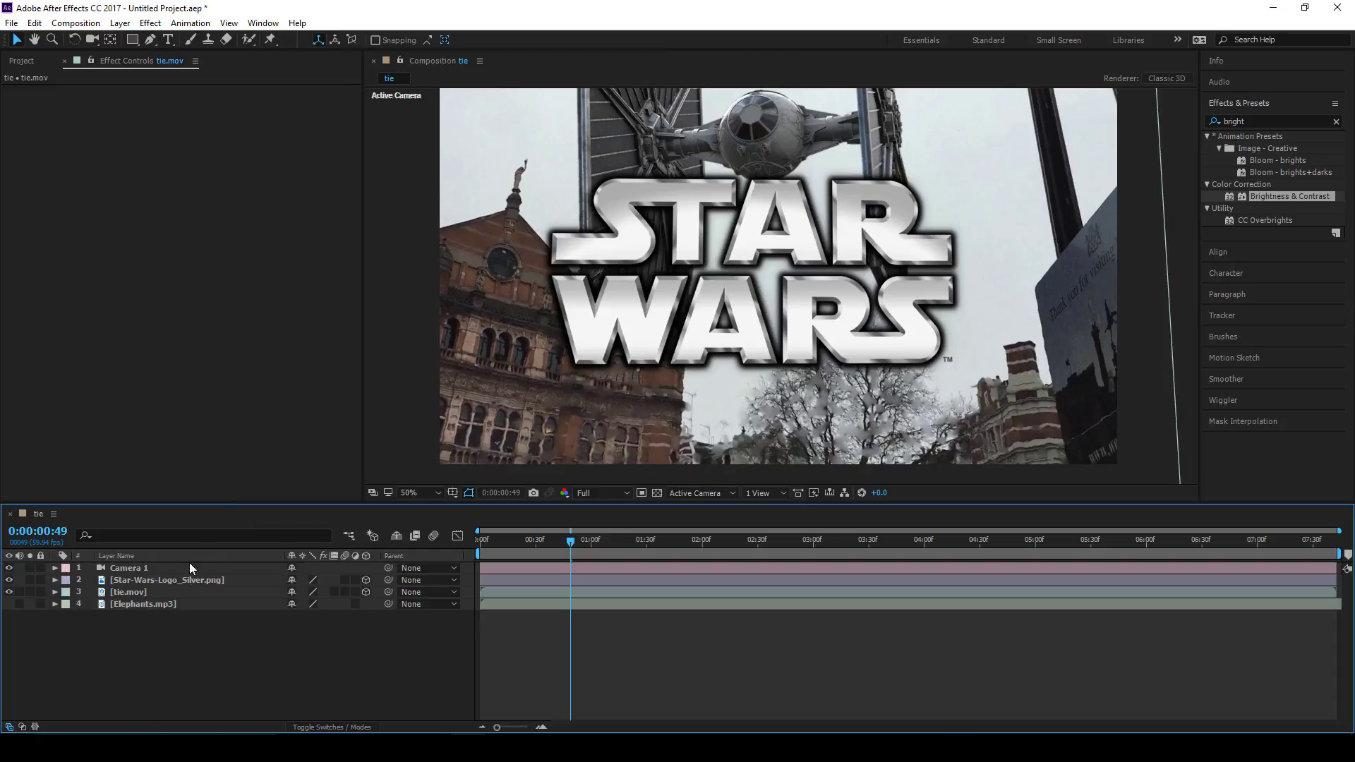
Step: Examine the Star Wars logo's Transform properties and collapse the layer again
click(131, 583)
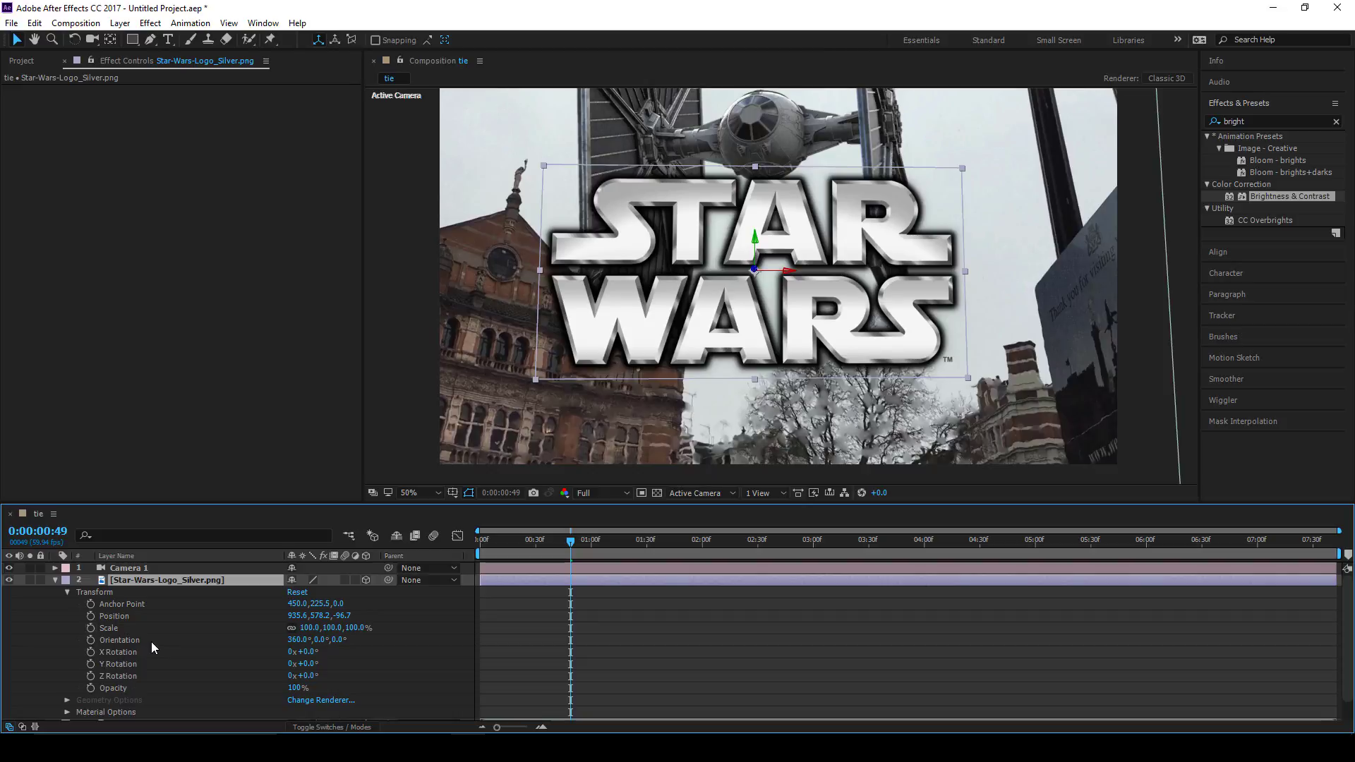
scroll(151, 641, down, 1)
scroll(87, 638, up, 1)
click(66, 593)
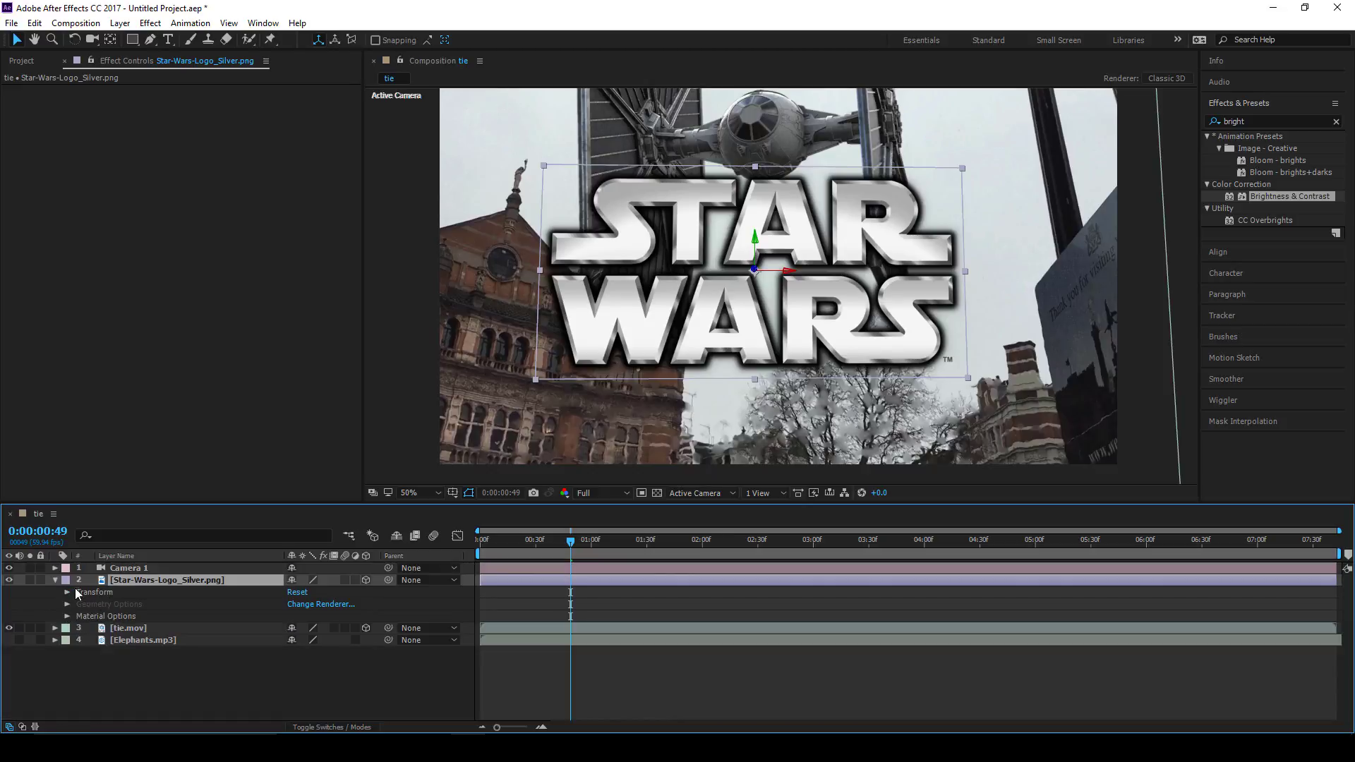
click(55, 581)
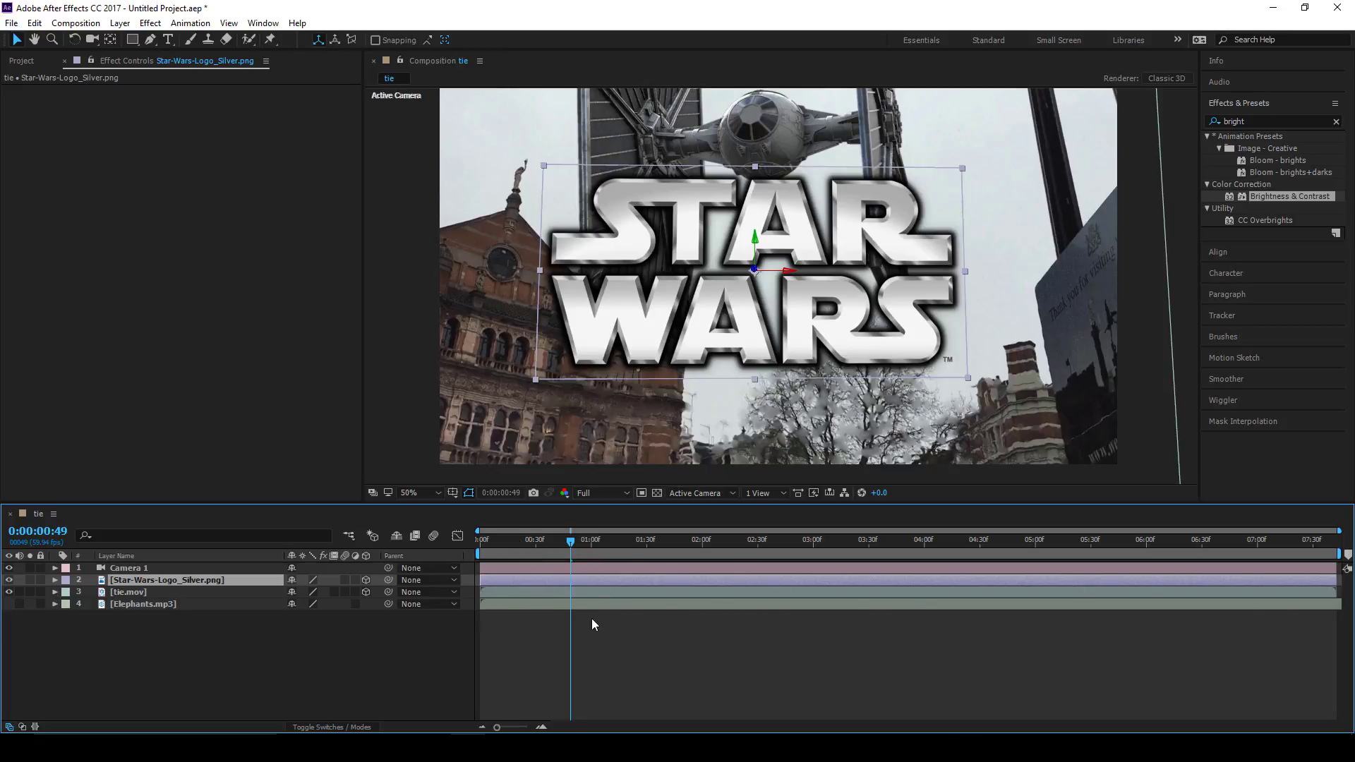
Step: Scrub the timeline around the one-second mark and review the tie composition's settings without changing them
drag(514, 543, 554, 544)
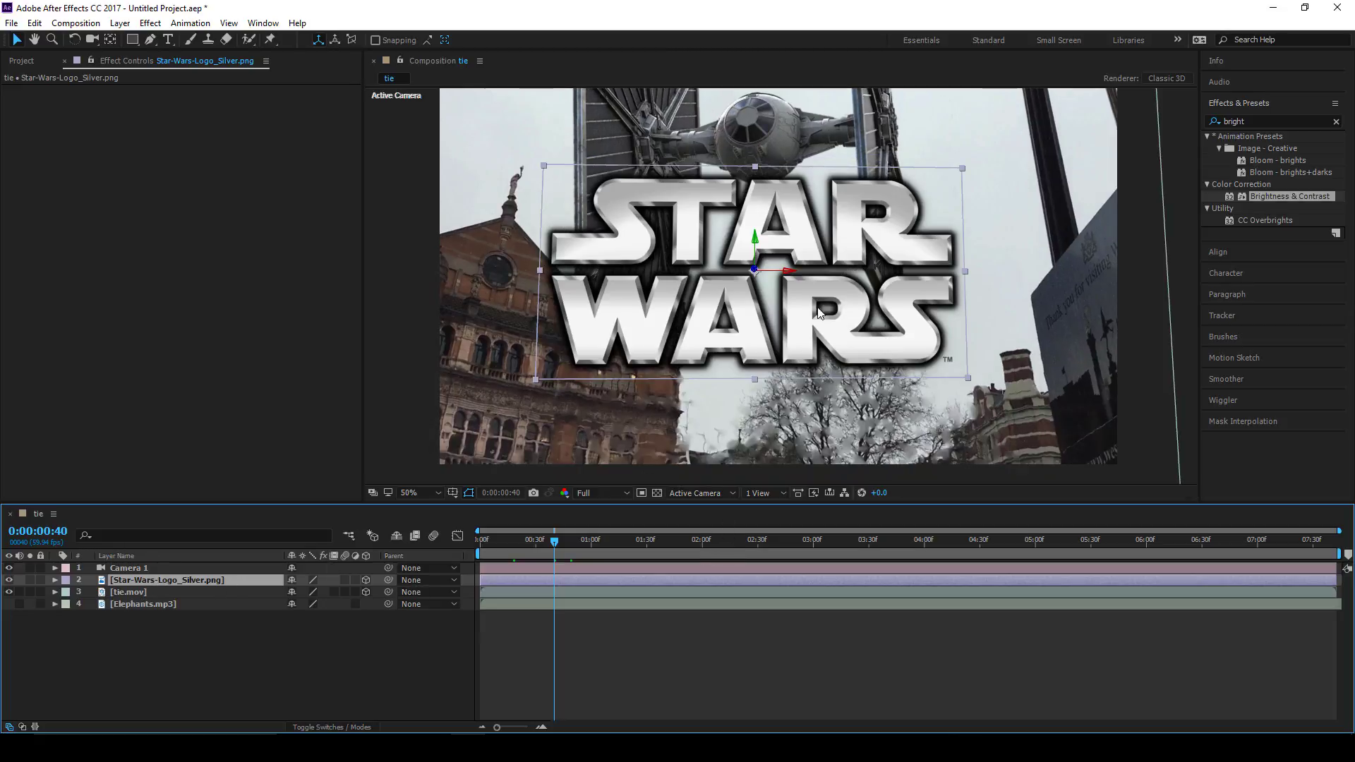
drag(565, 546, 593, 559)
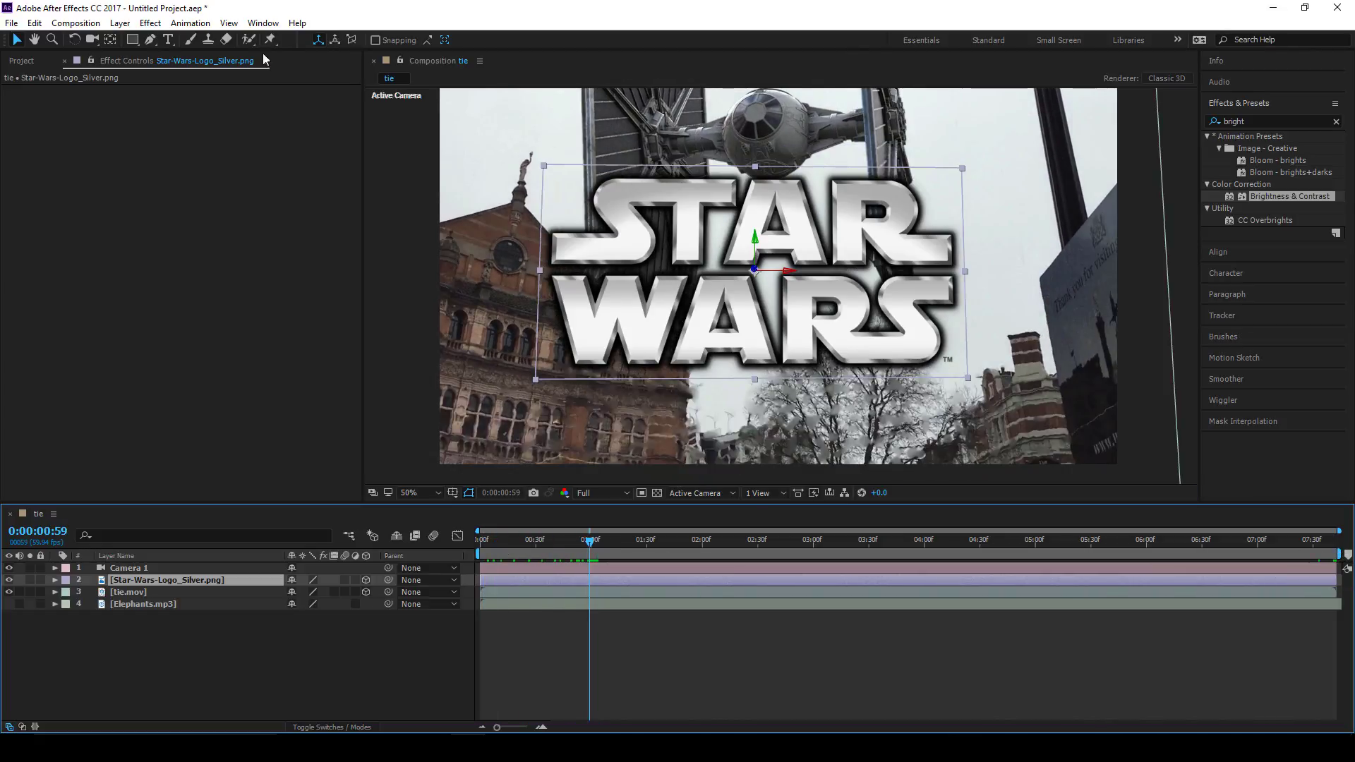
click(76, 23)
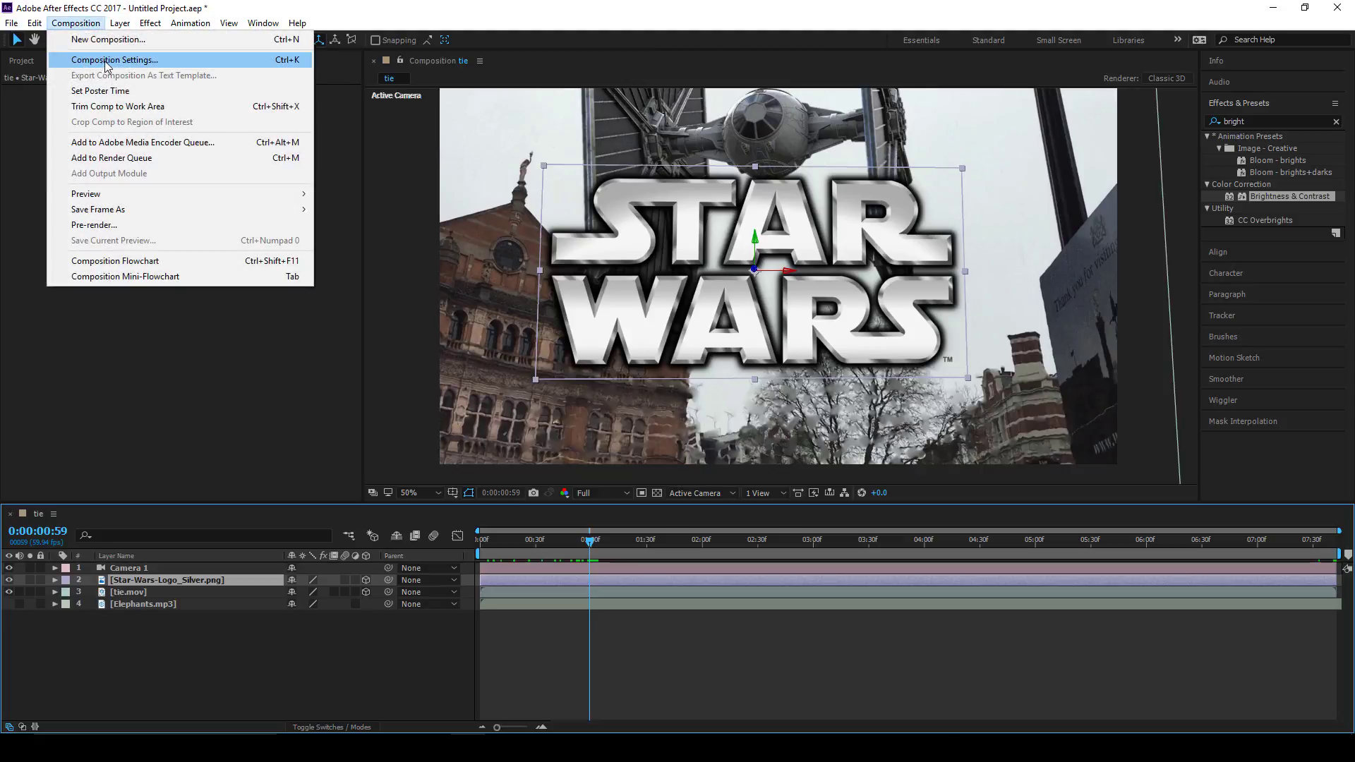
click(189, 626)
click(75, 22)
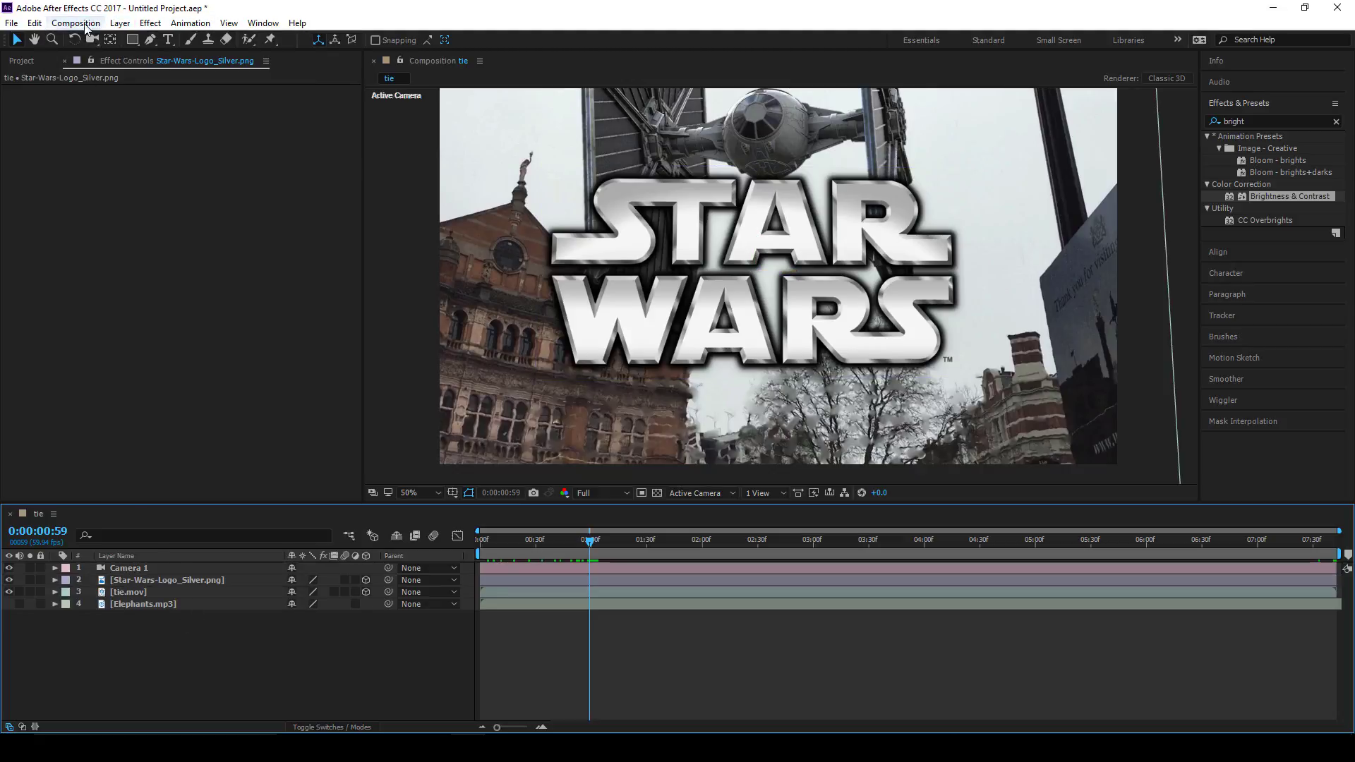
click(144, 60)
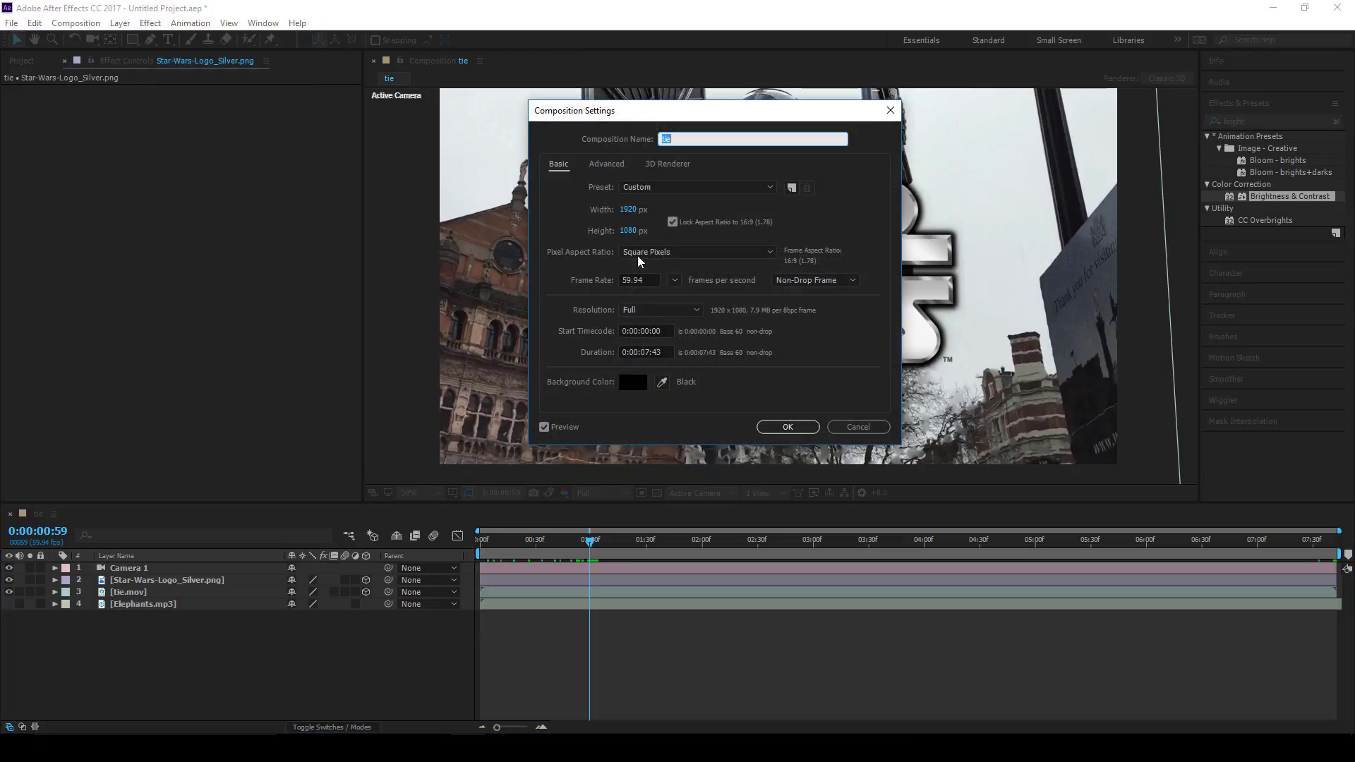
drag(648, 118, 667, 123)
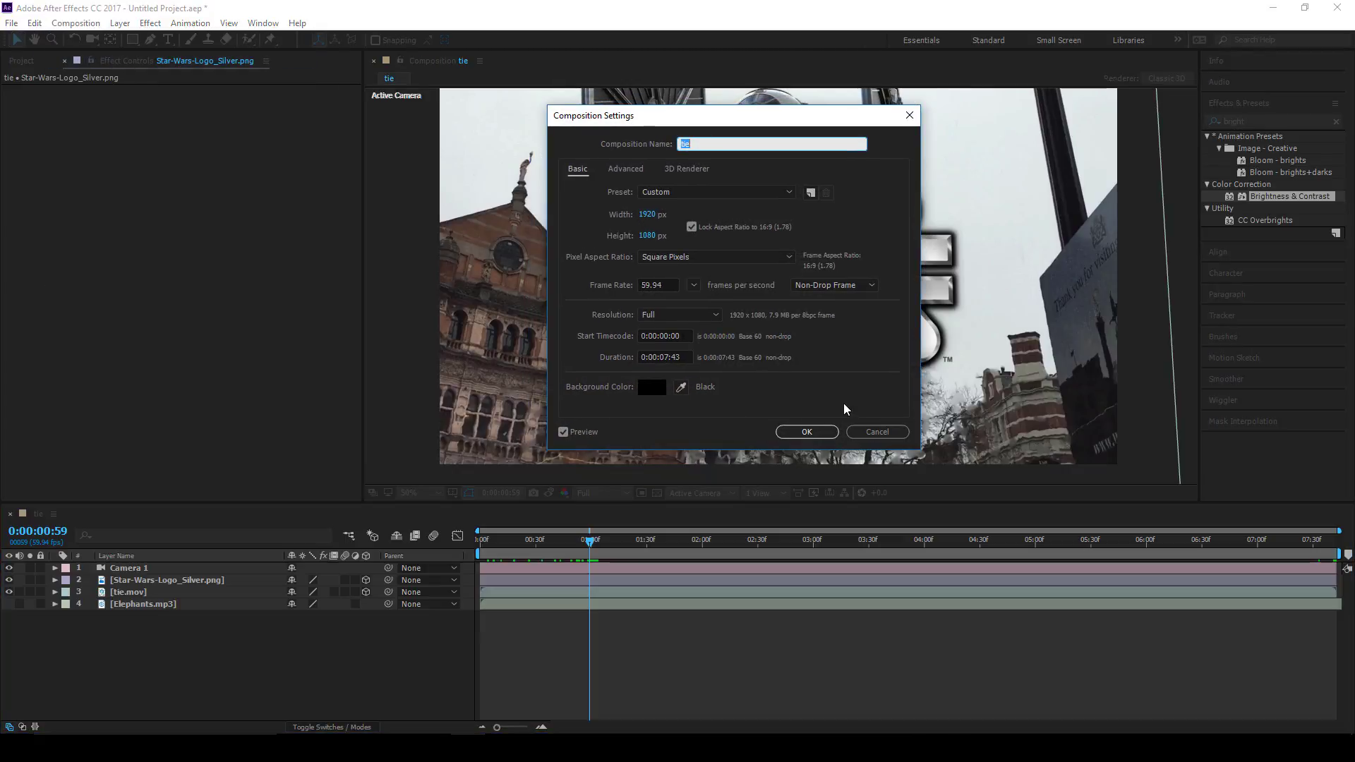
click(806, 432)
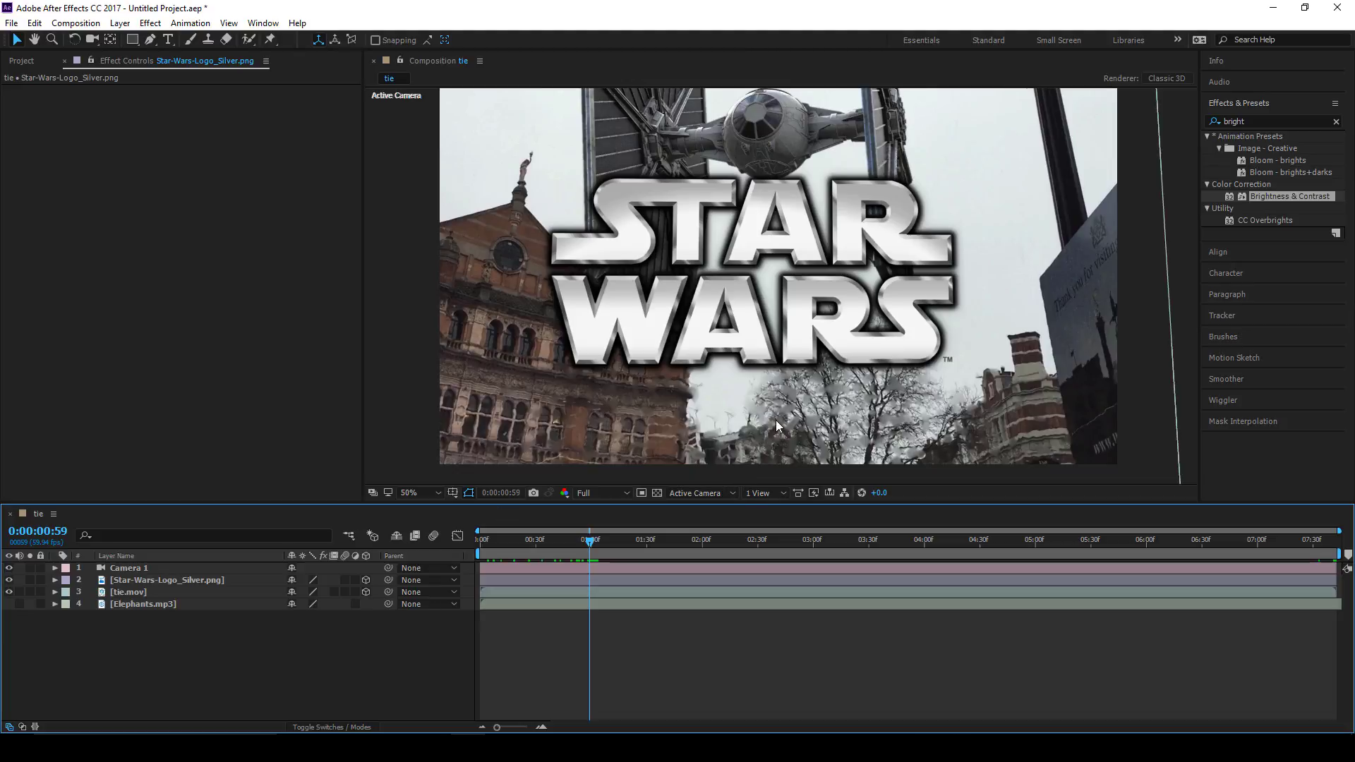
Step: Shorten the work area so that it ends at 0:00:01:00
click(595, 559)
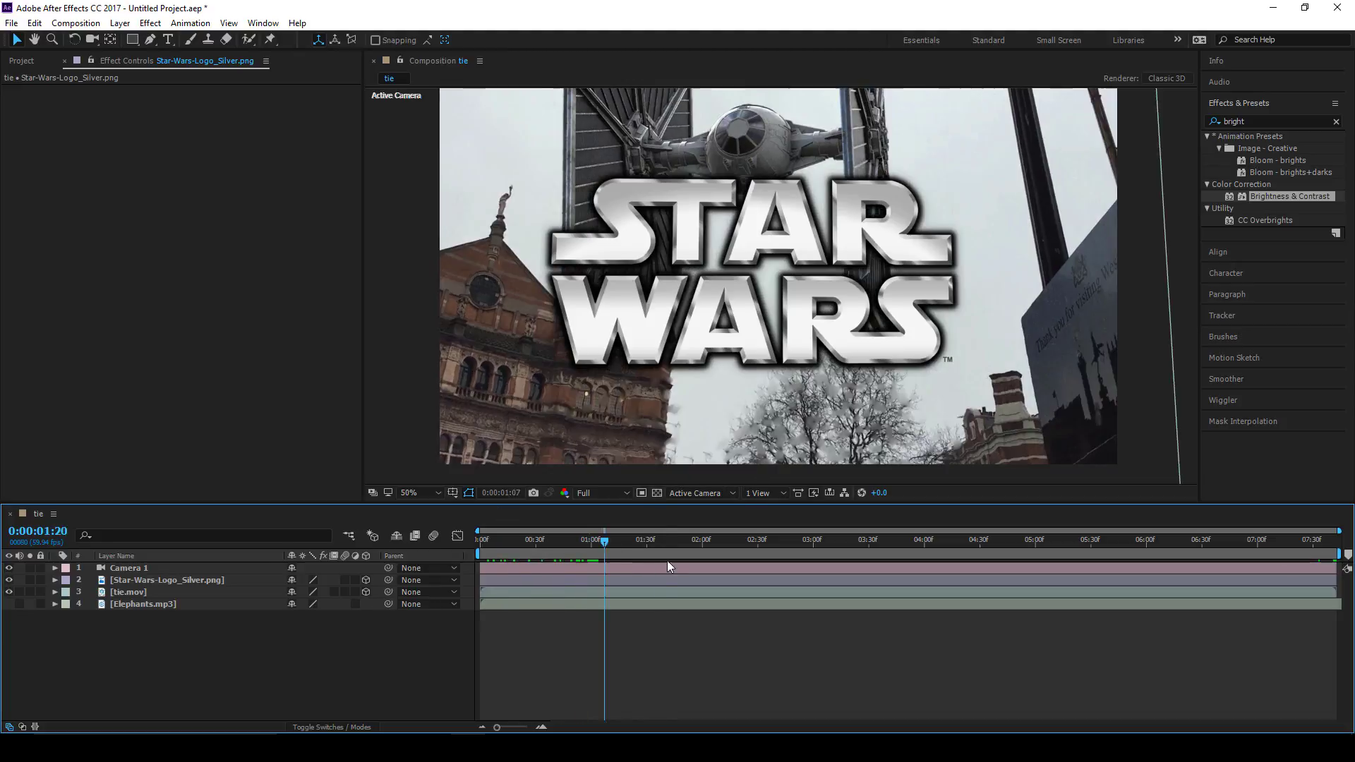
mouse_move(594, 563)
mouse_down()
mouse_move(841, 553)
mouse_move(593, 545)
mouse_move(591, 568)
mouse_up()
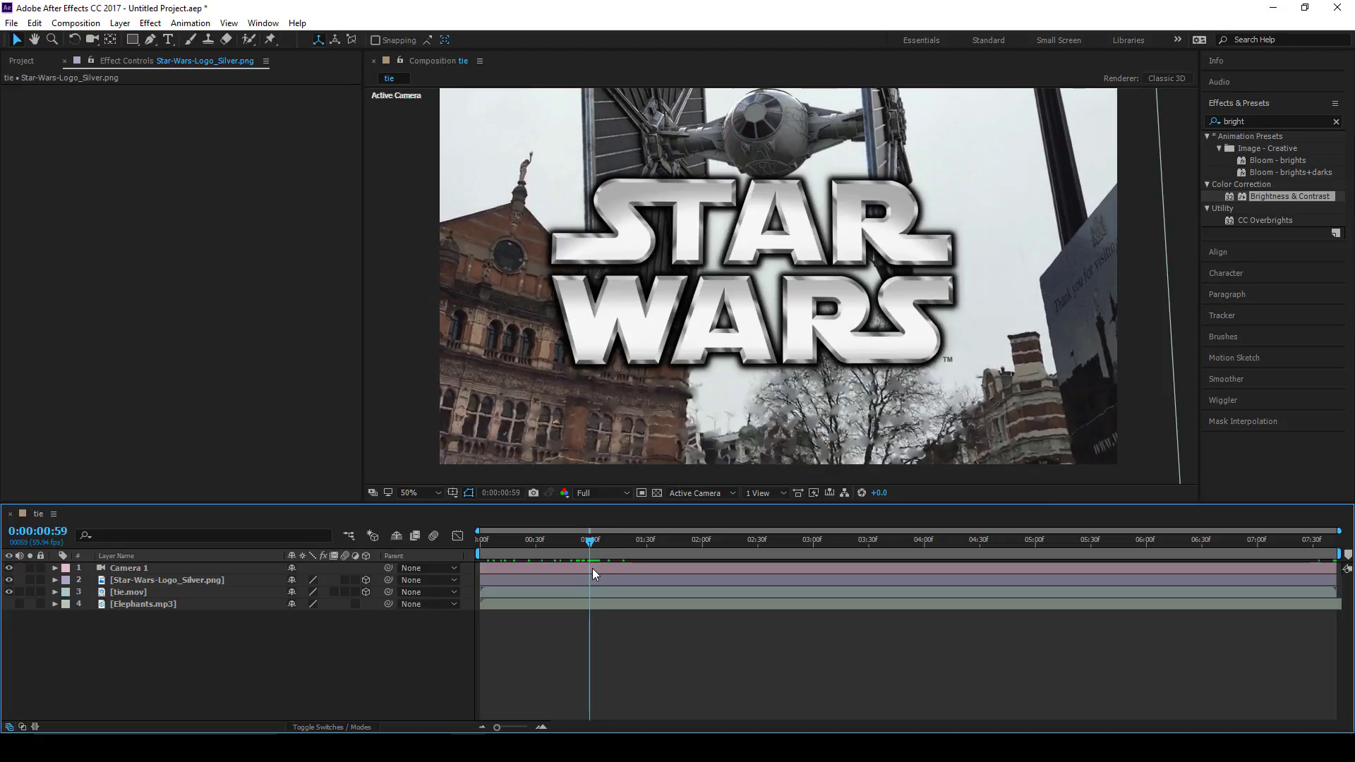
mouse_move(1340, 554)
mouse_down()
mouse_move(639, 554)
mouse_move(683, 554)
mouse_move(655, 557)
mouse_up()
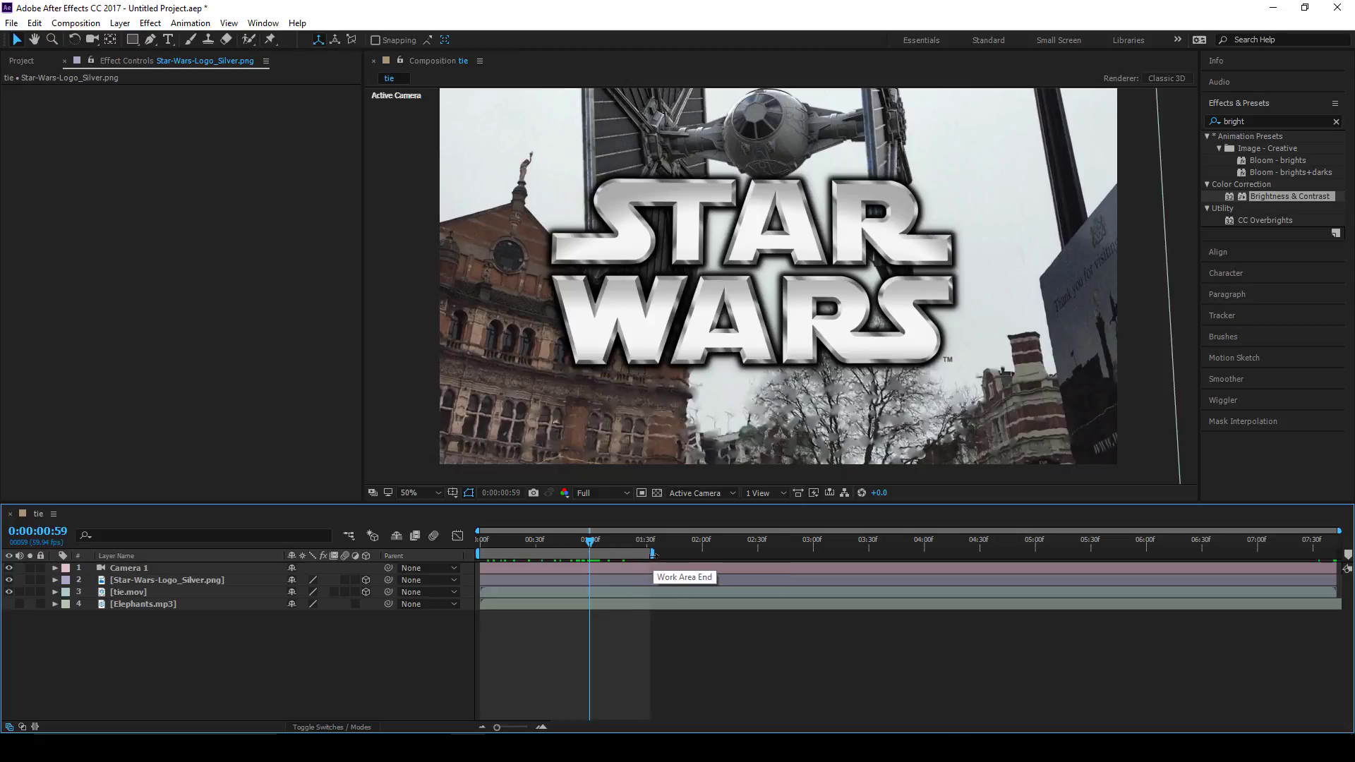
click(592, 547)
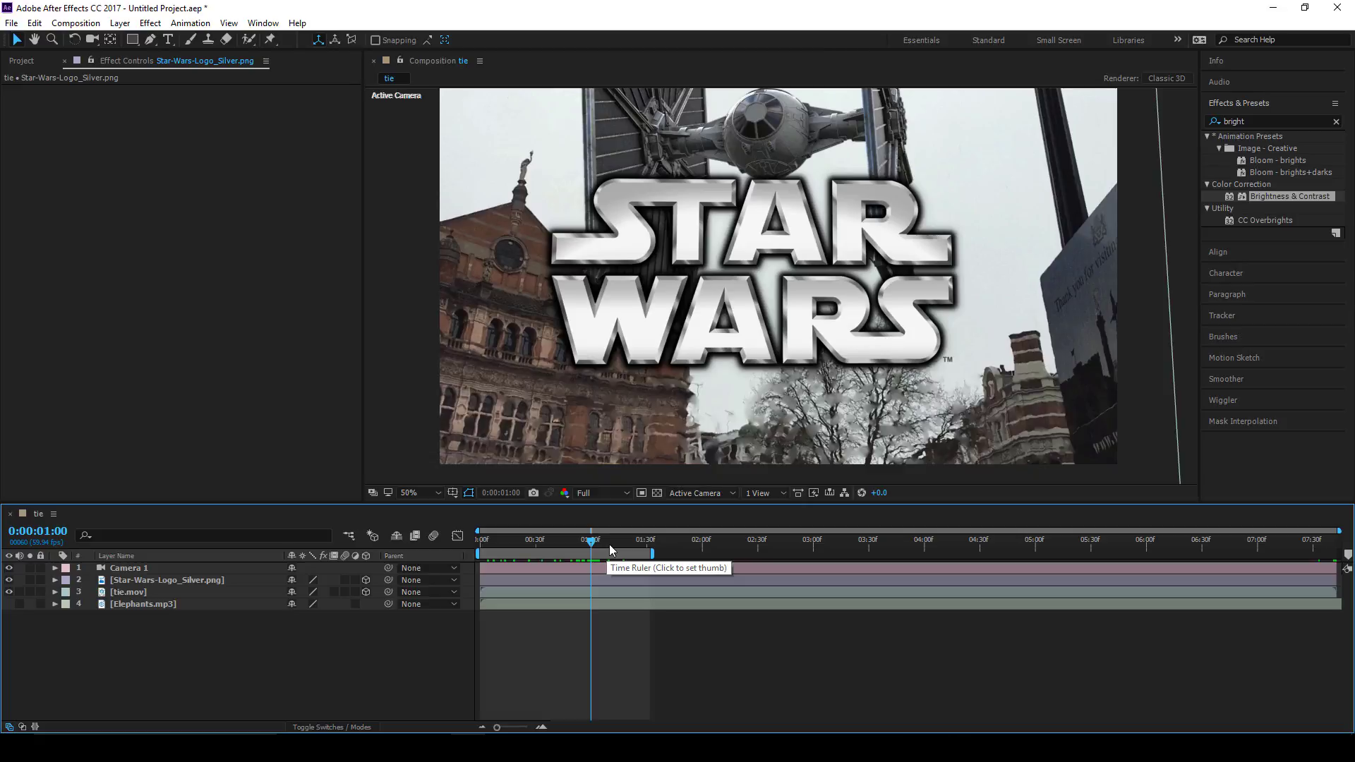
key(n)
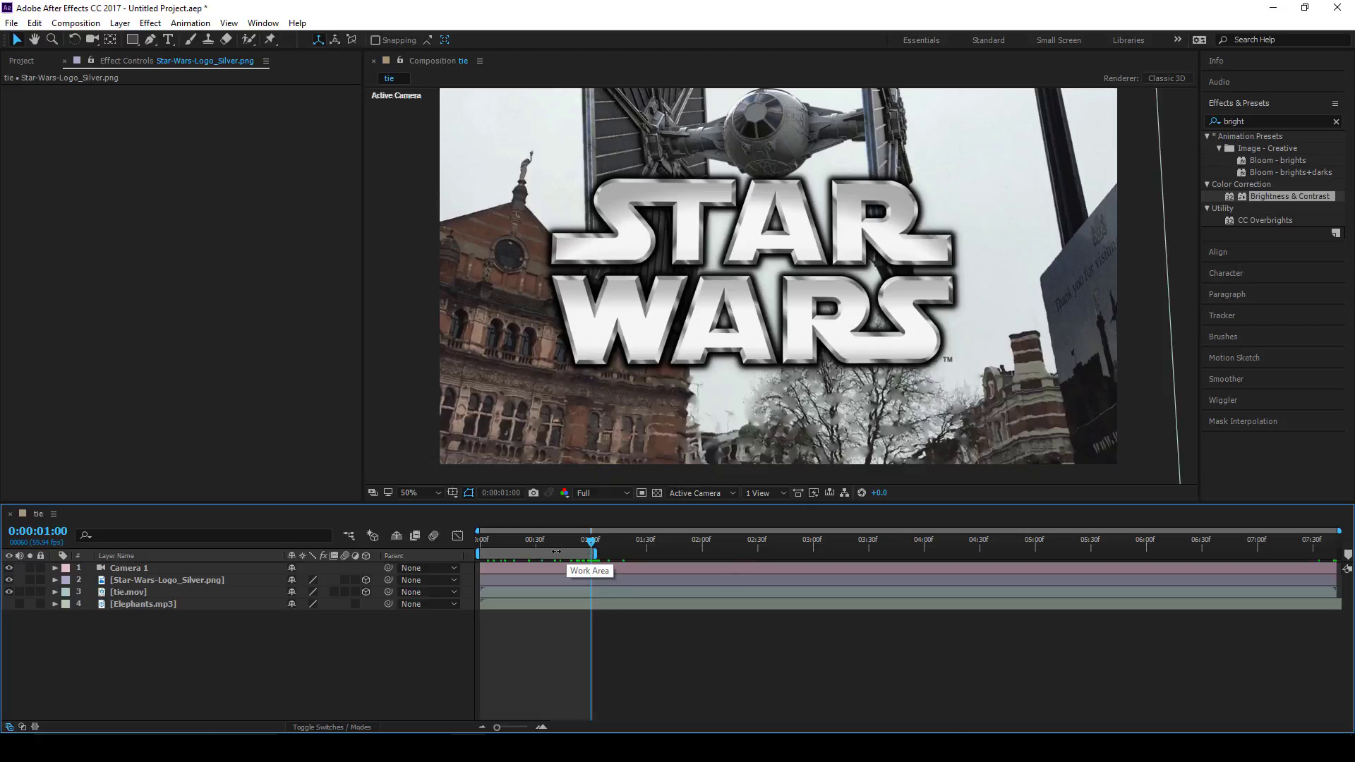
Step: Set the start of the work area to 0:00:00:30
drag(590, 542, 537, 543)
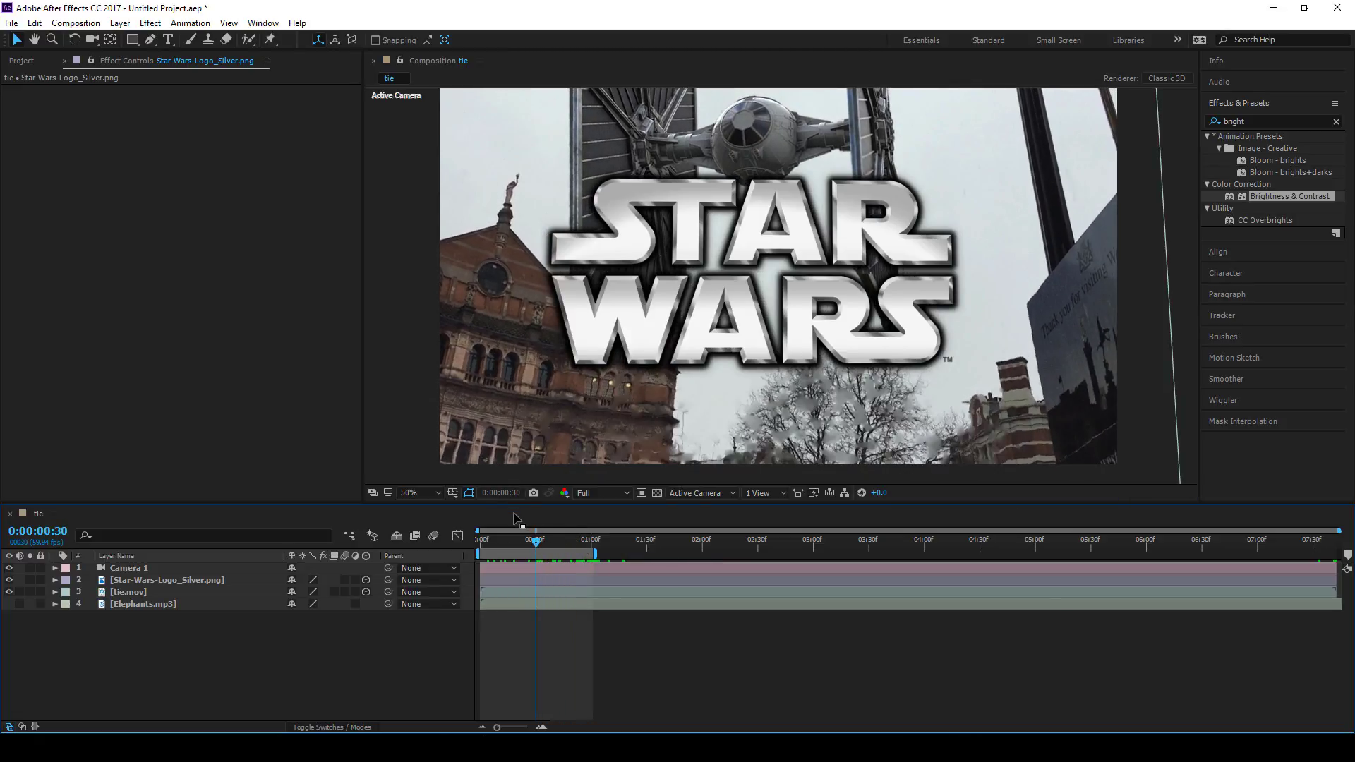
key(b)
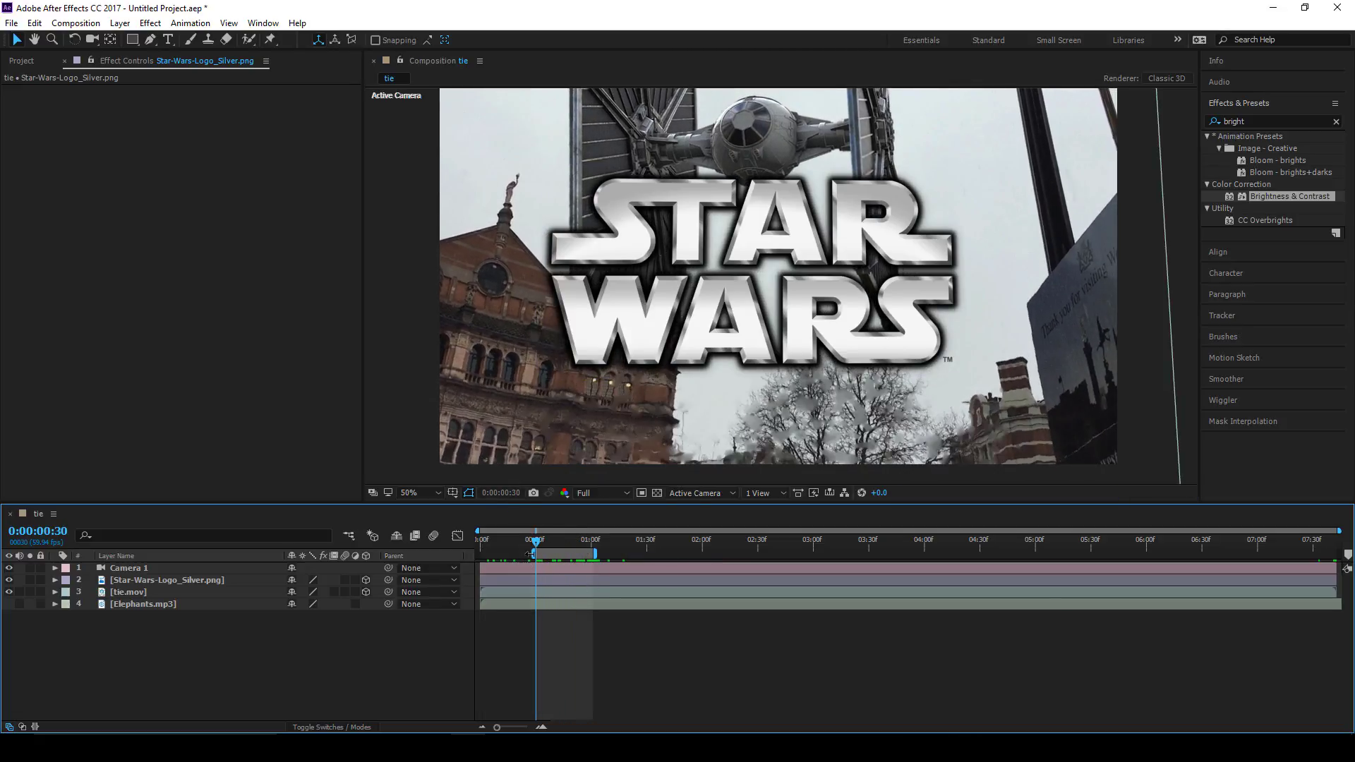
drag(534, 553, 507, 551)
key(b)
Step: Preview the work area and trim the composition to it
click(580, 543)
key(space)
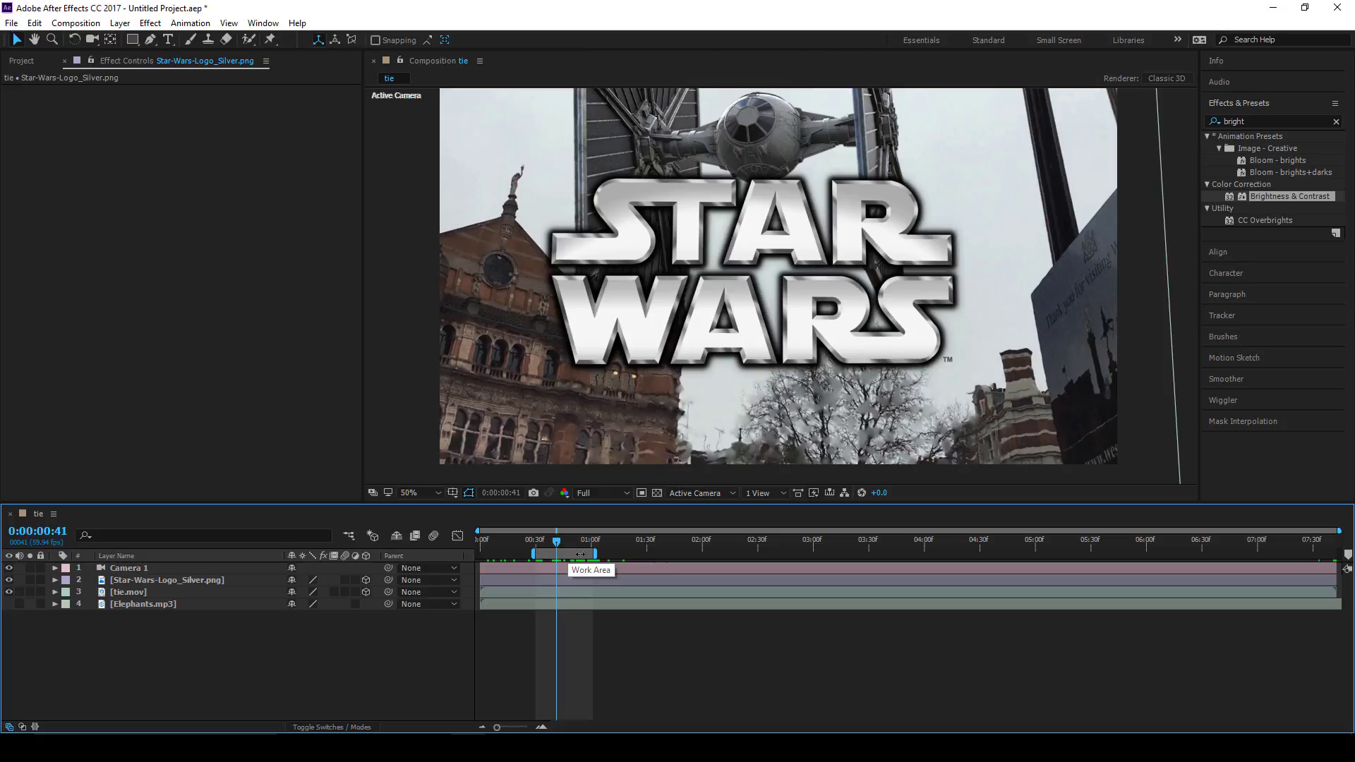
right_click(579, 554)
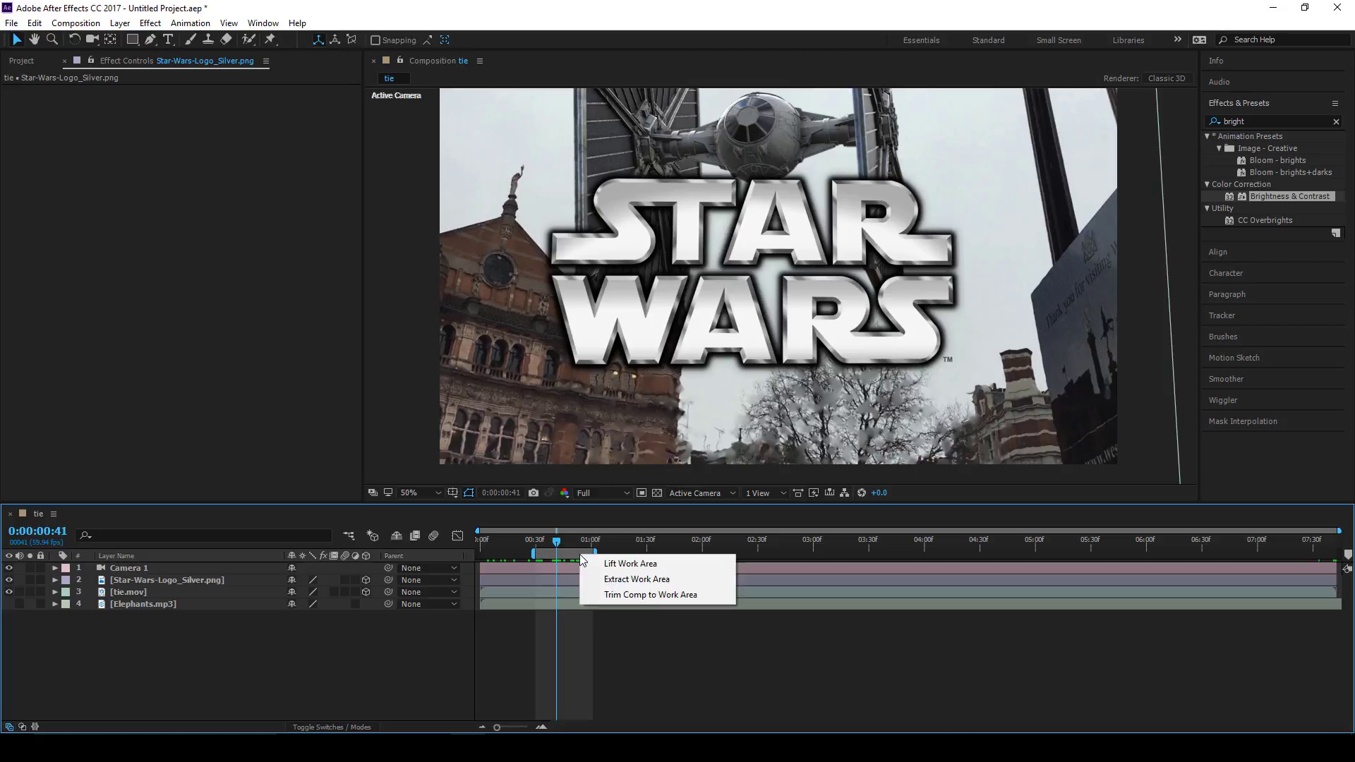
click(642, 597)
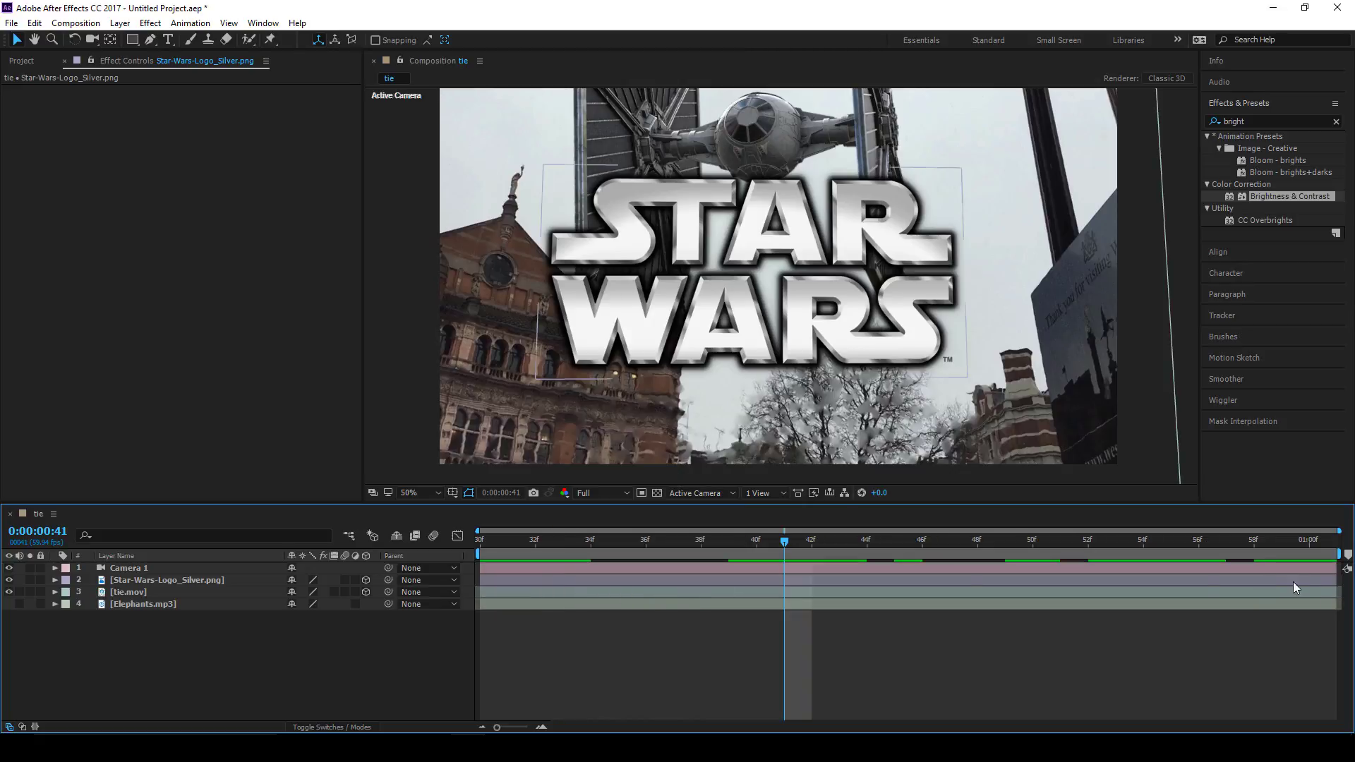
Step: Play and scrub through the trimmed composition, returning to its first frame at 0:00:00:30
drag(521, 541, 489, 528)
key(space)
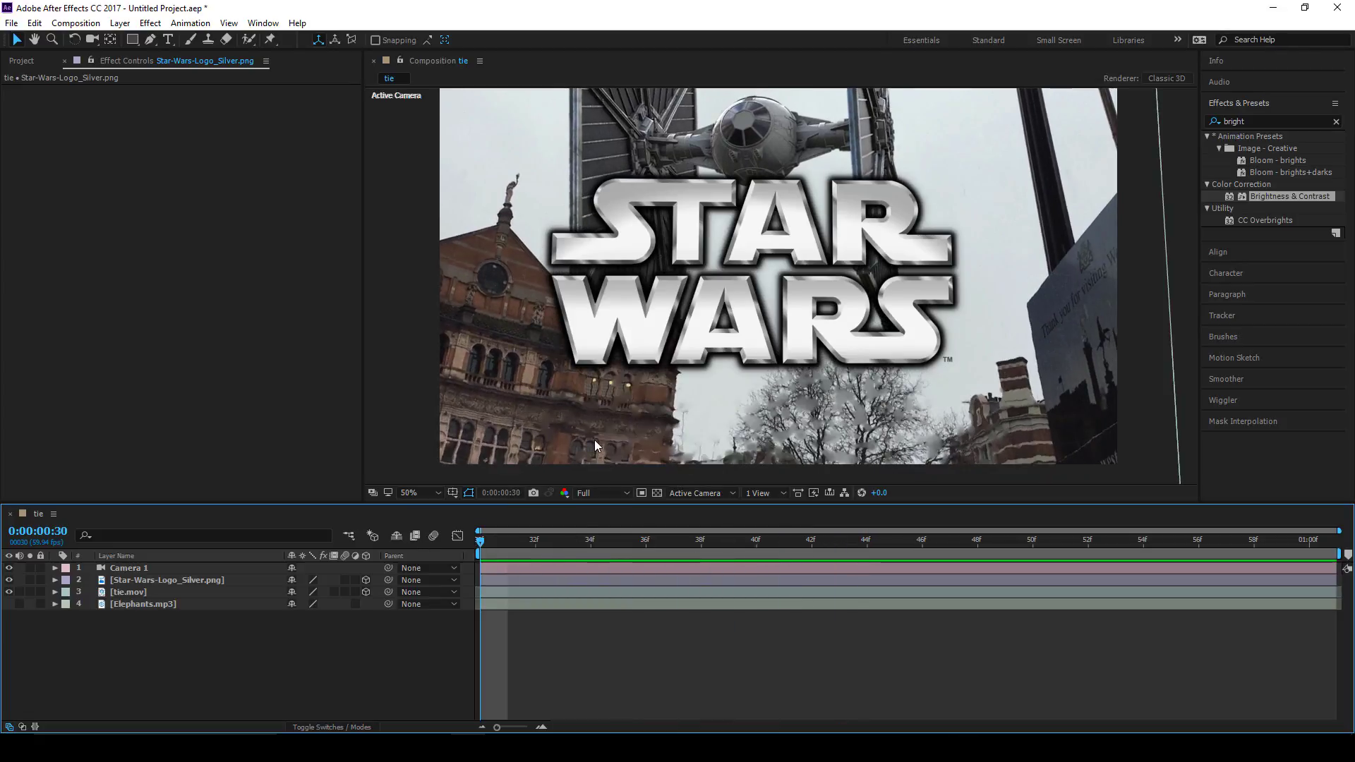
click(592, 553)
drag(592, 553, 564, 541)
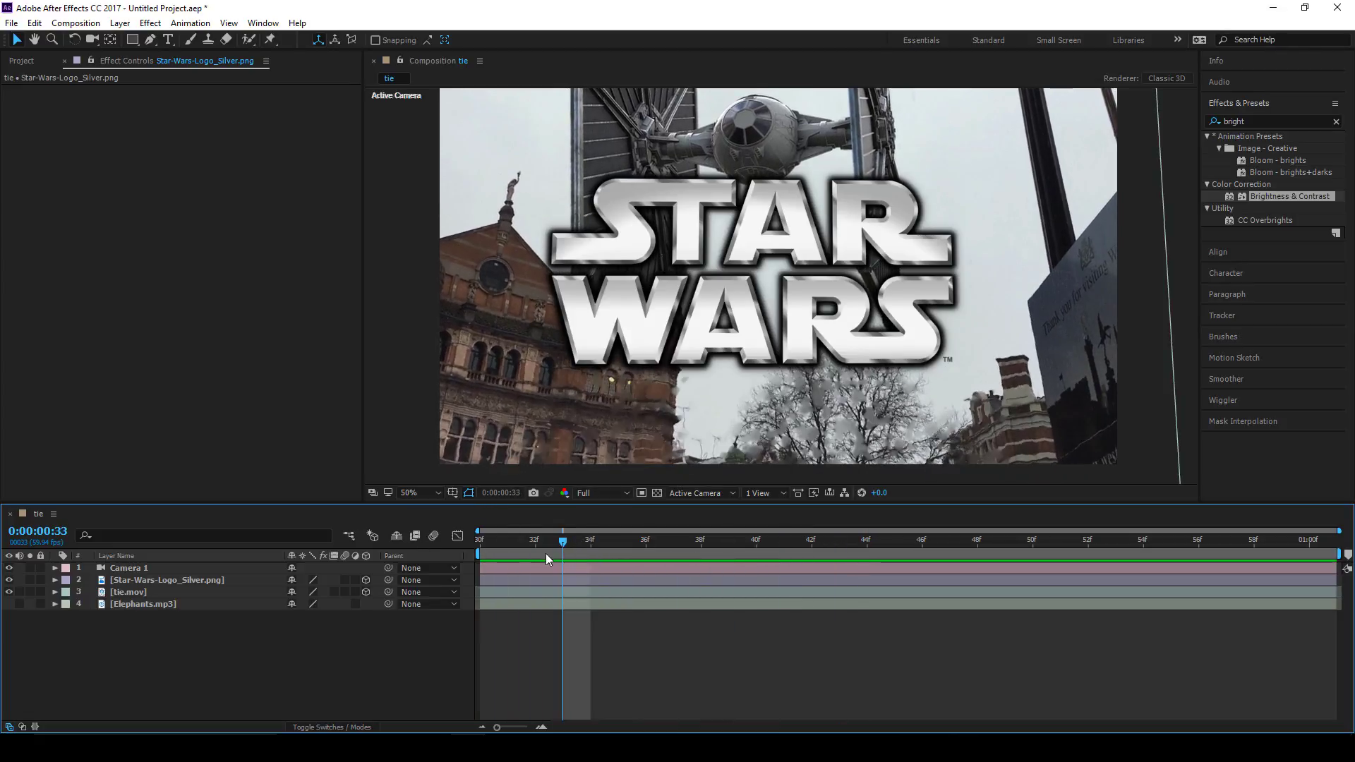
click(489, 545)
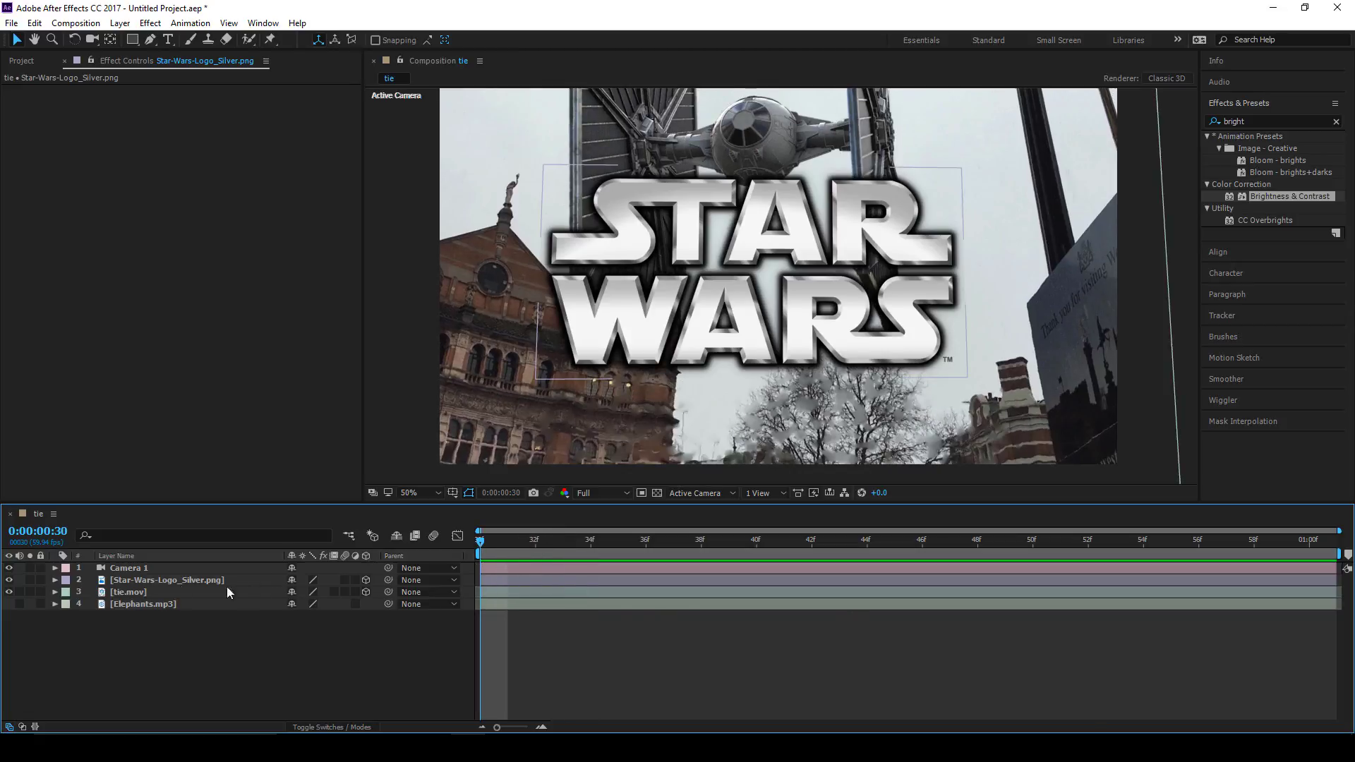
Step: Trim the Star Wars logo layer to start at 0:00:00:35 and end at 0:00:00:38
click(513, 571)
click(490, 581)
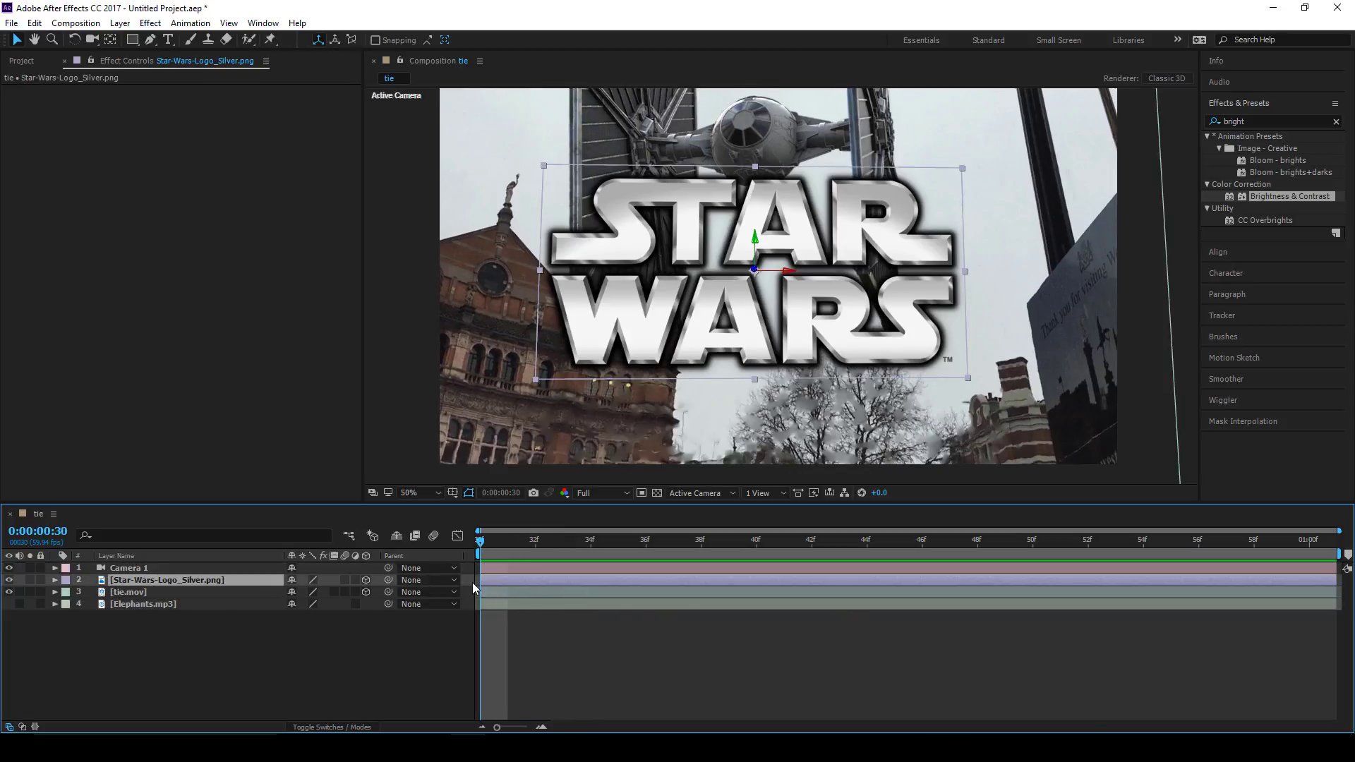
drag(494, 579, 633, 583)
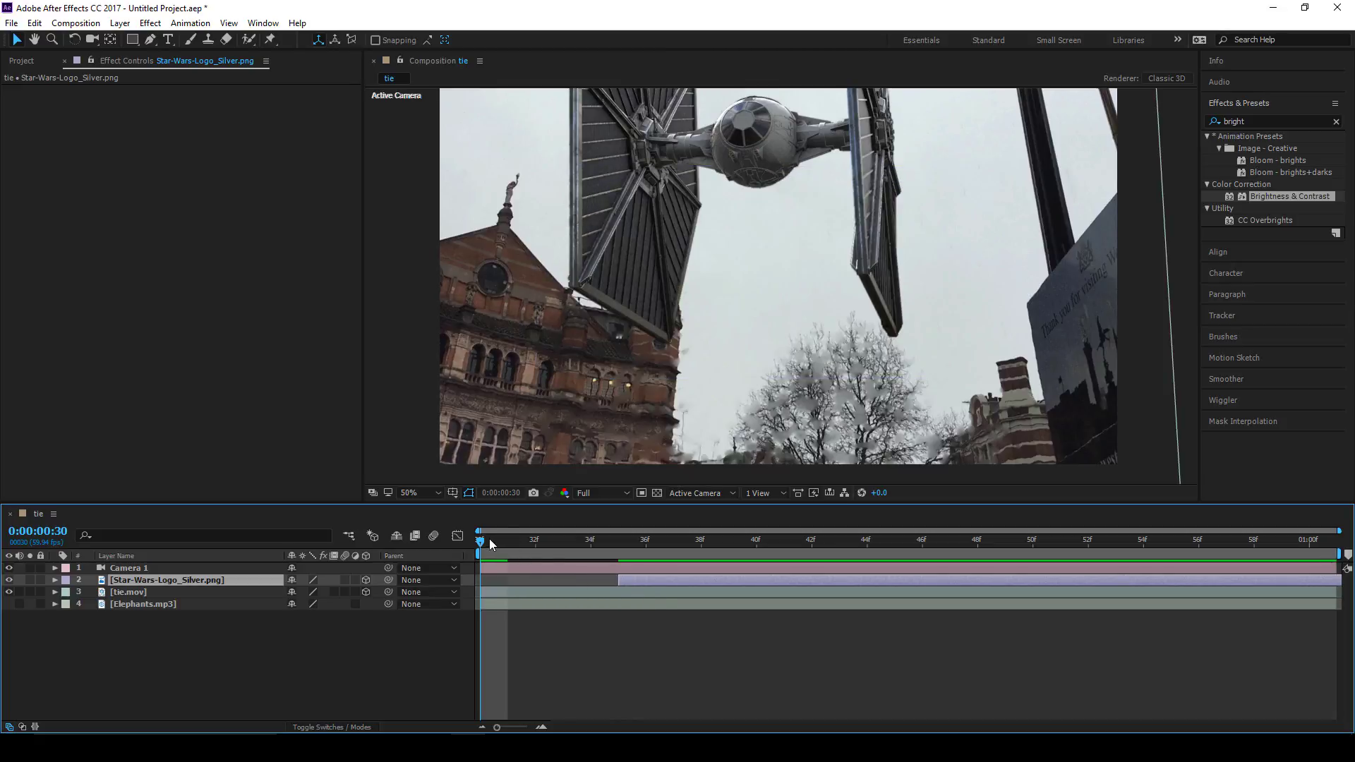
drag(489, 539, 736, 543)
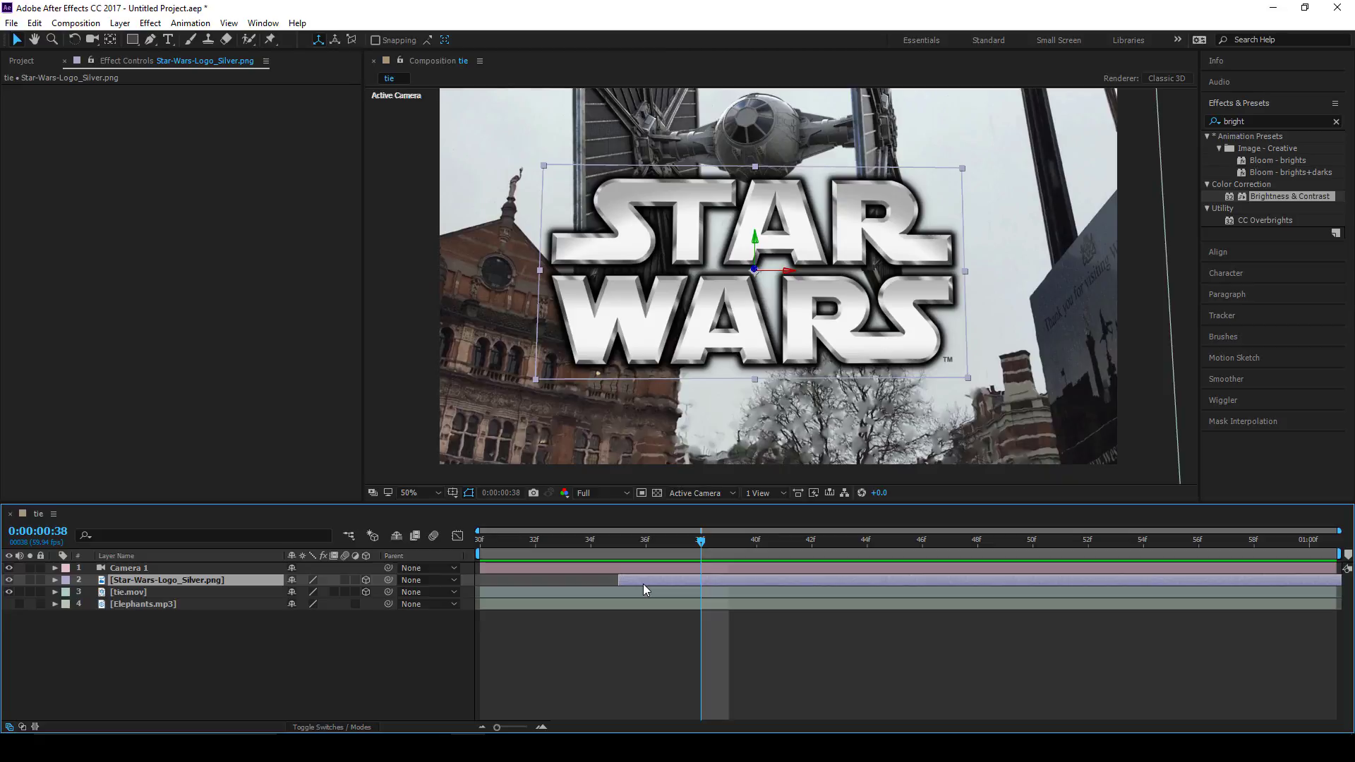
key(alt+bracketright)
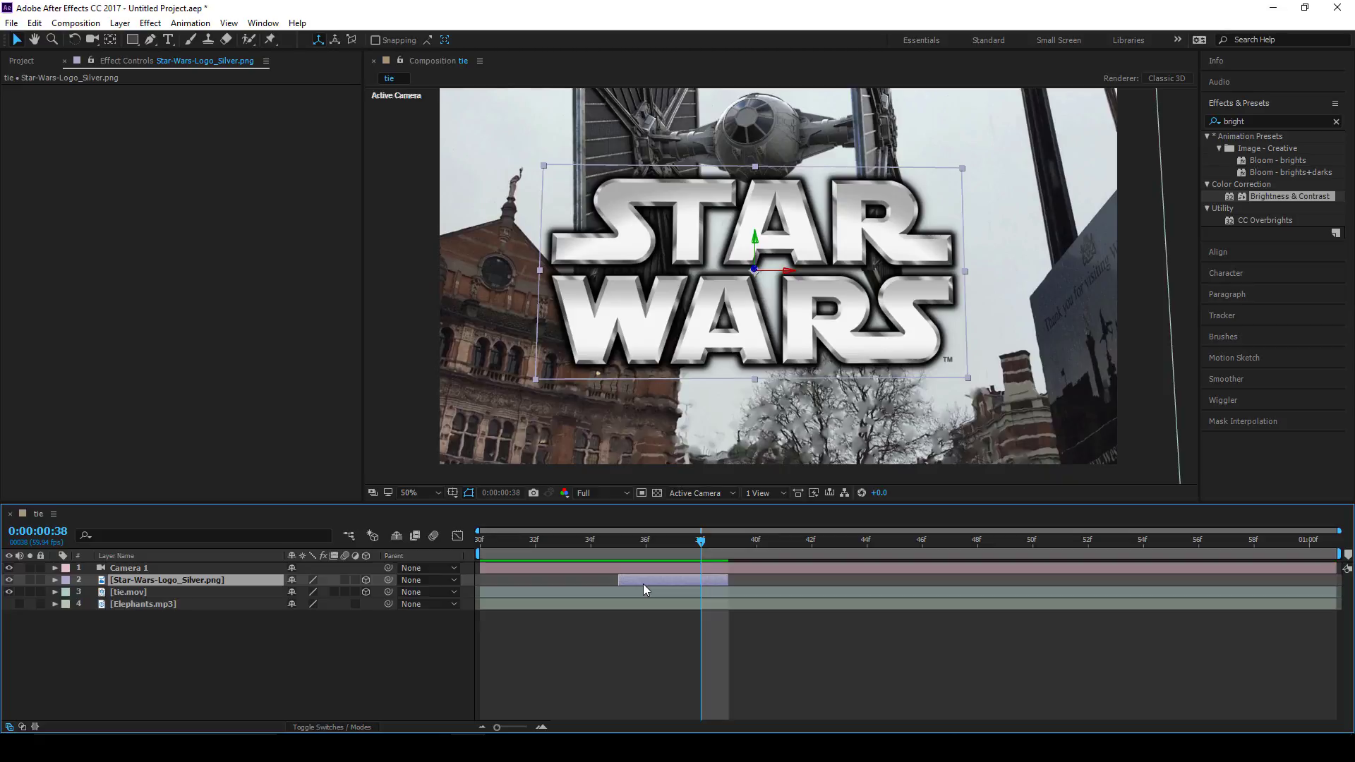
Step: Play back and scrub the composition to check when the shortened logo appears and disappears
key(space)
key(space)
drag(625, 542, 700, 561)
Step: Trim the tie.mov layer to start at 0:00:00:32 and end at 0:00:00:42
click(535, 543)
click(537, 595)
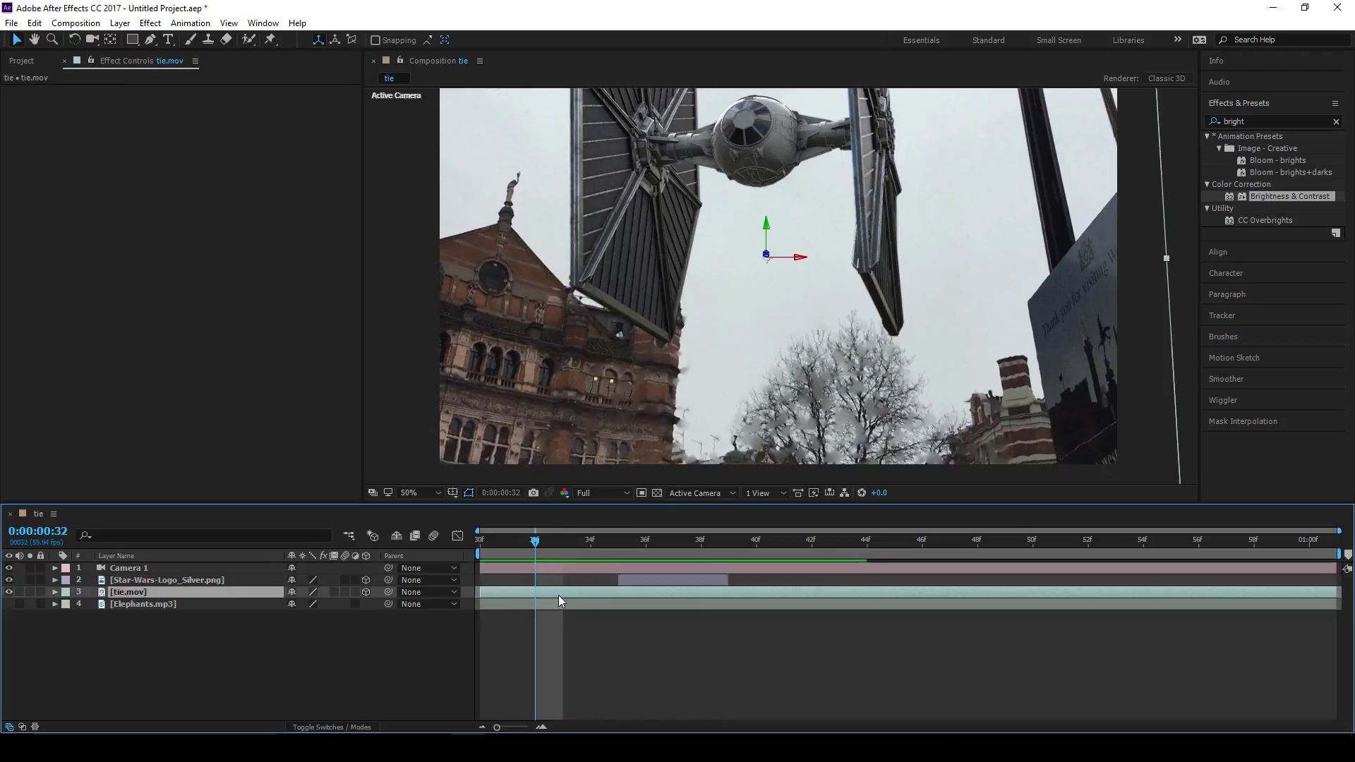
key(bracketleft)
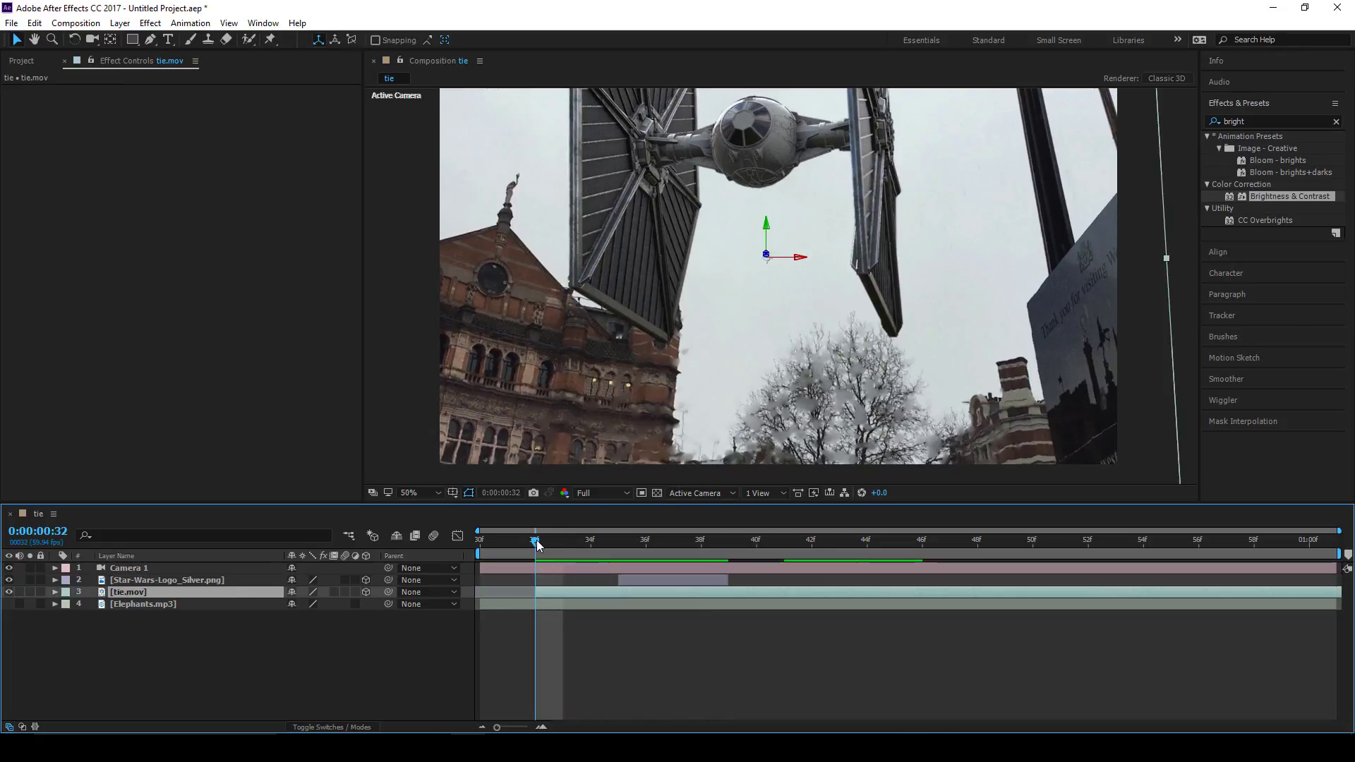
drag(536, 541, 801, 556)
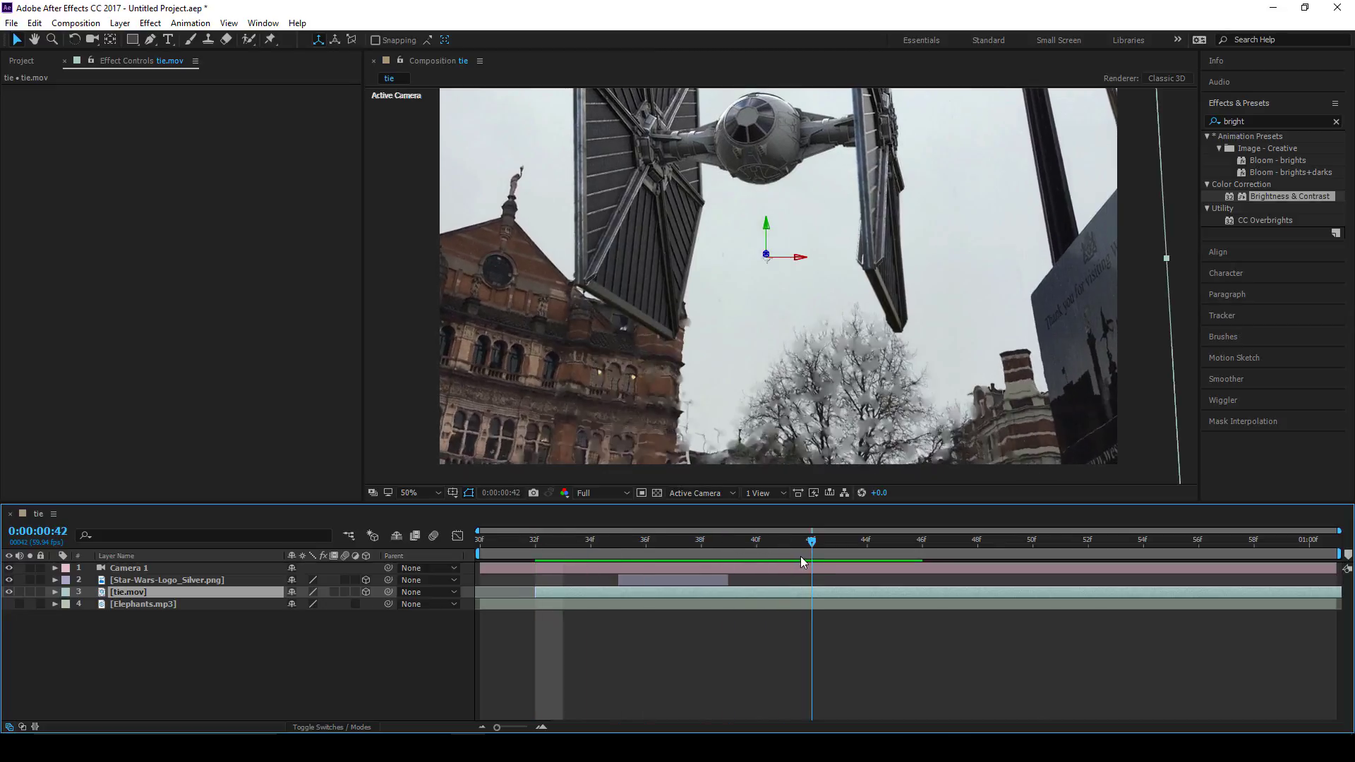
key(alt+bracketright)
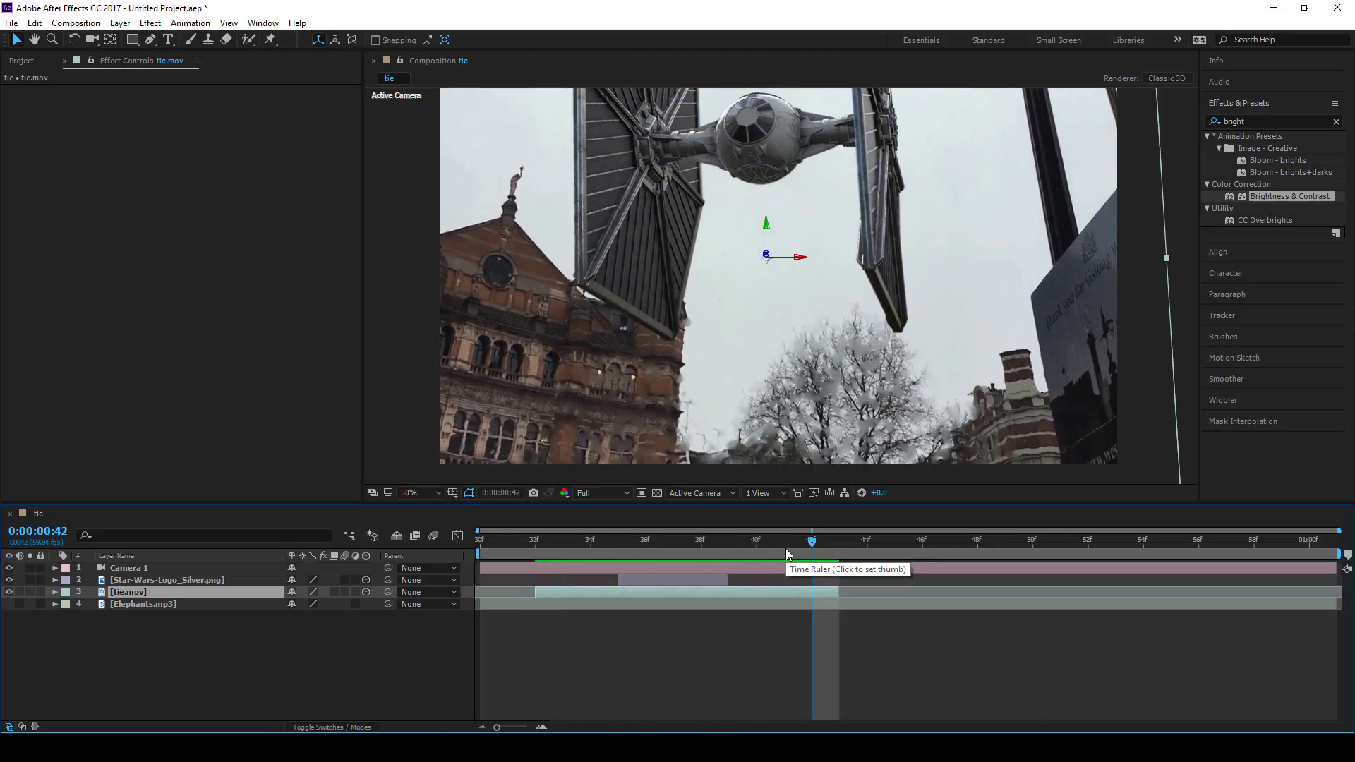
Step: Play and scrub through the composition to review the in and out points of tie.mov and the logo
drag(809, 541, 620, 542)
key(space)
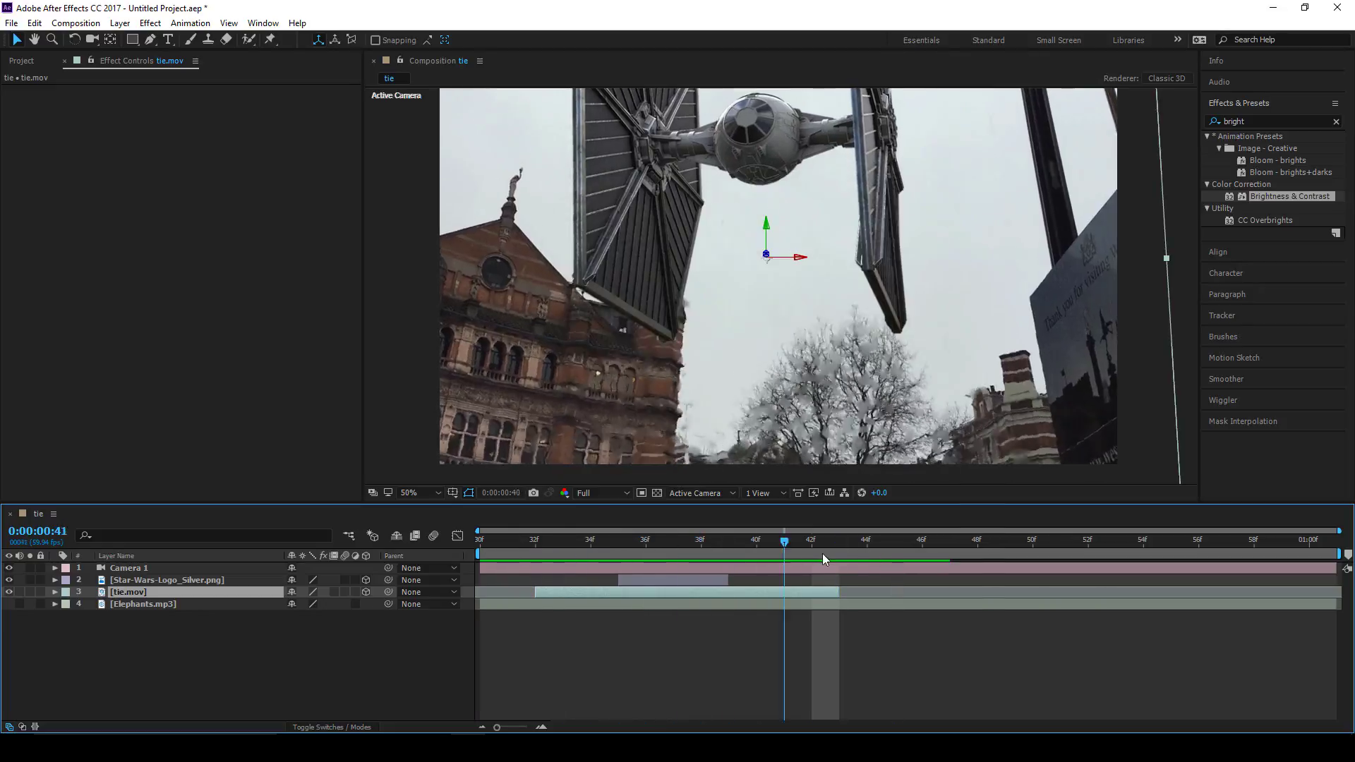
click(638, 534)
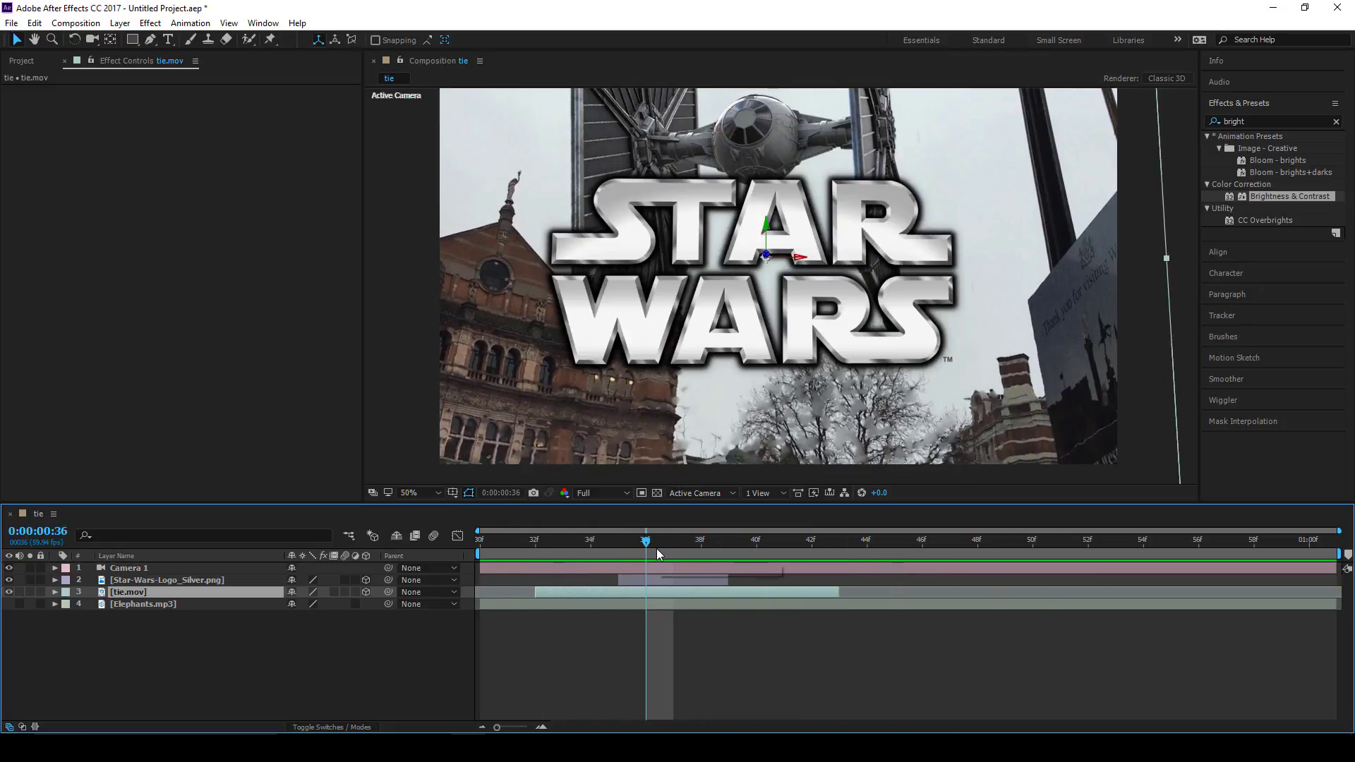
drag(634, 540, 662, 545)
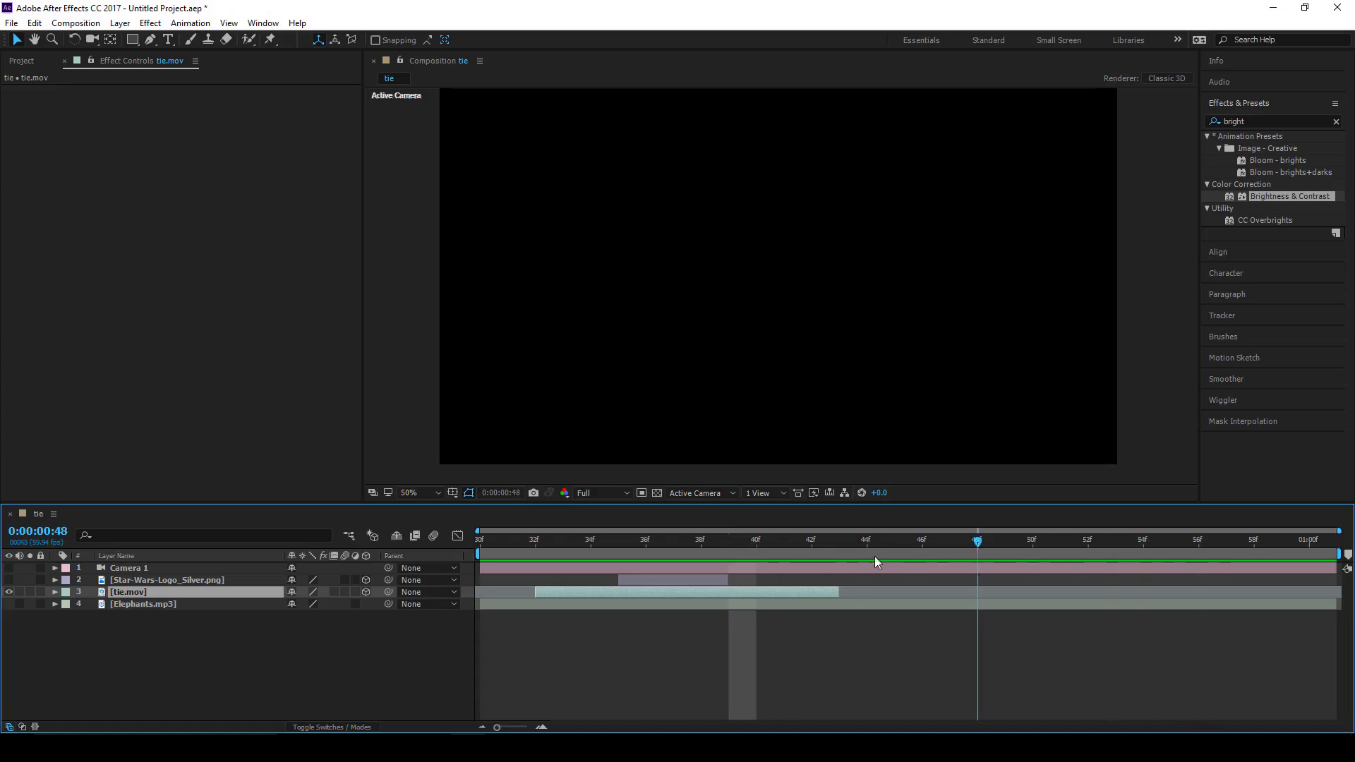
click(619, 542)
key(space)
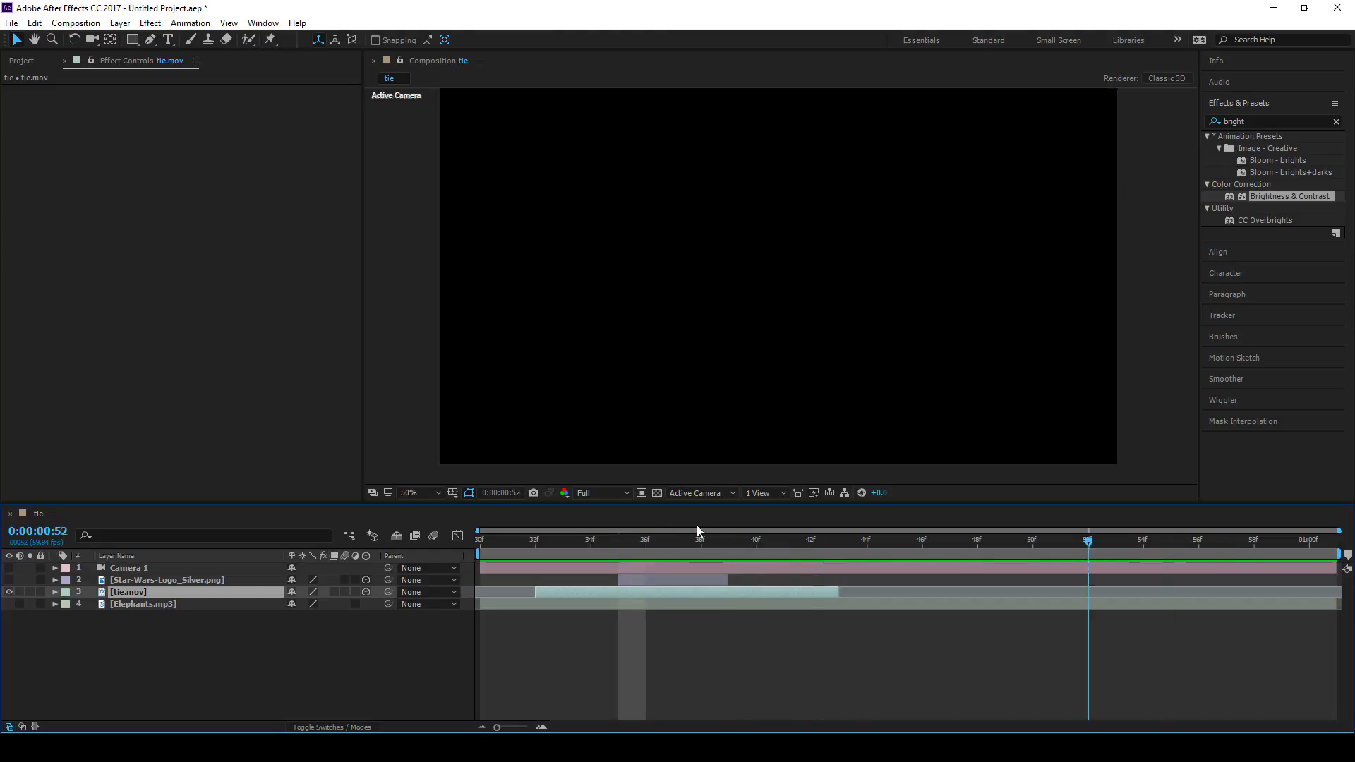
click(734, 545)
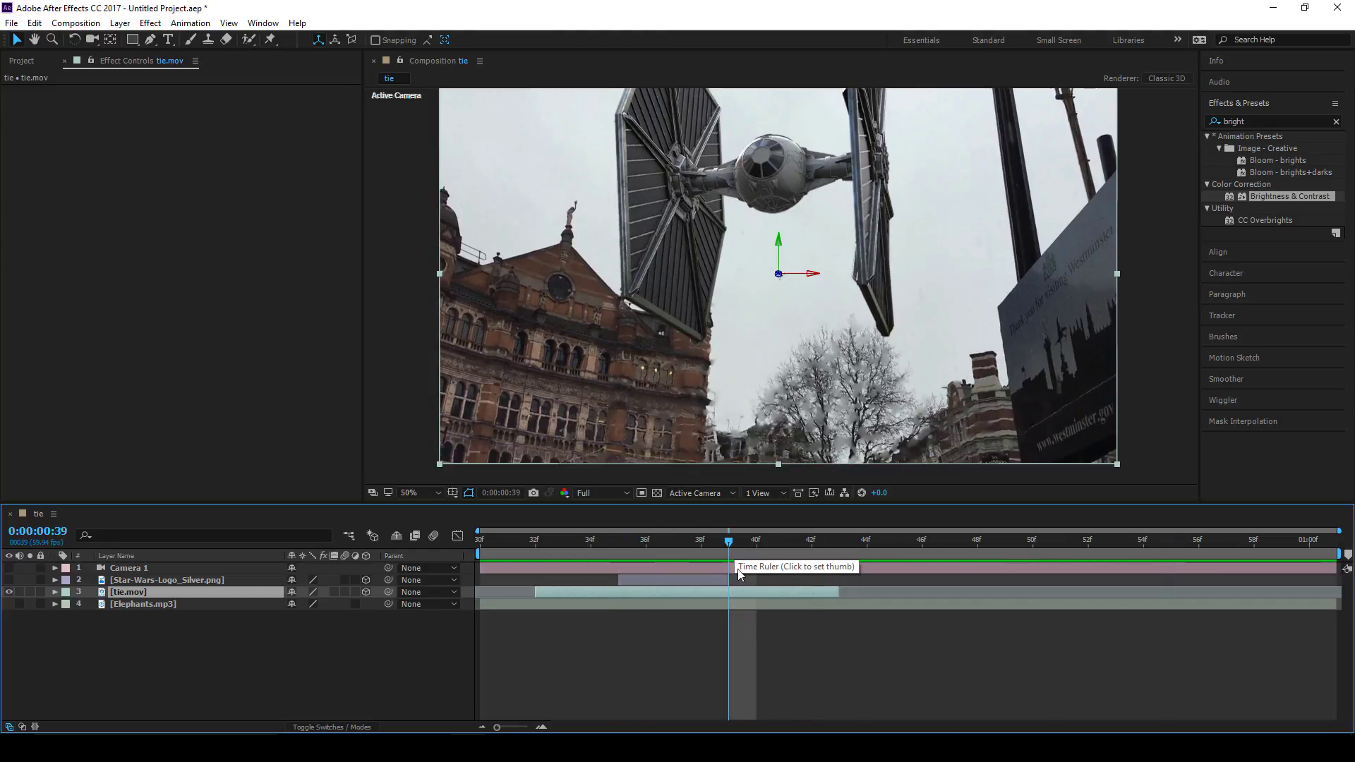